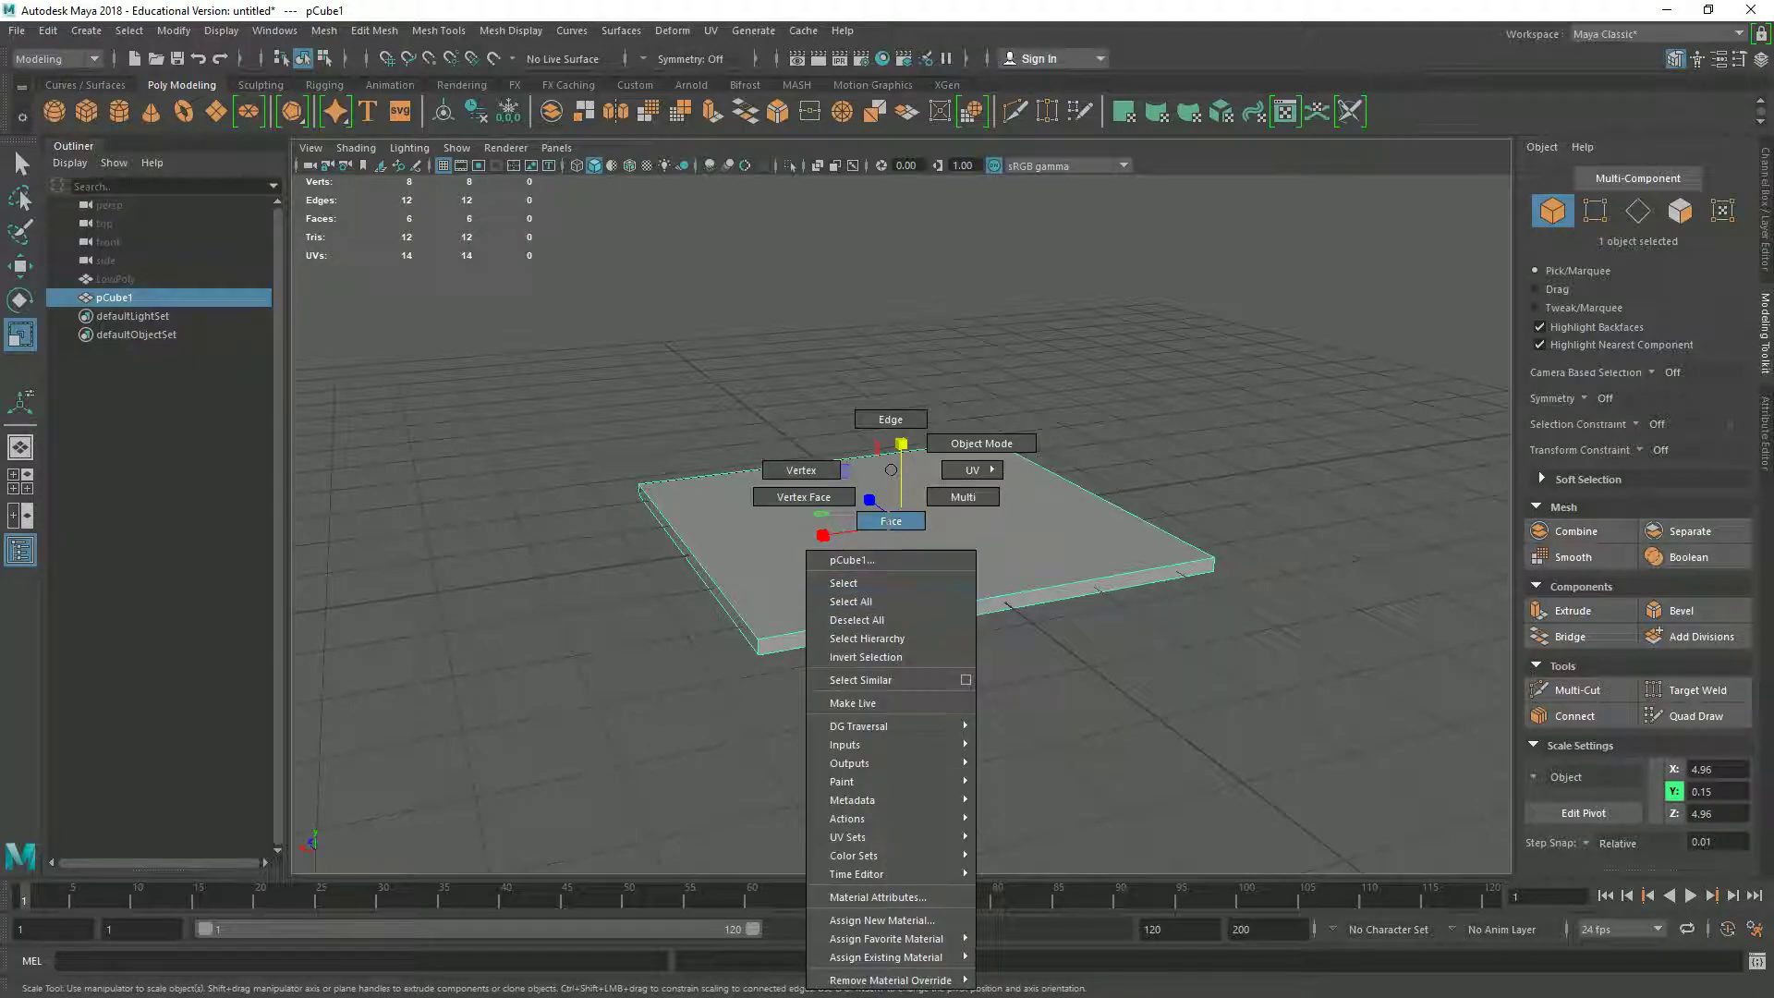
Step: Extrude the slab's top face twice with slight lifts, scaling it inward and then back outward to form a narrow side groove
{"action": "key", "text": "ctrl+e"}
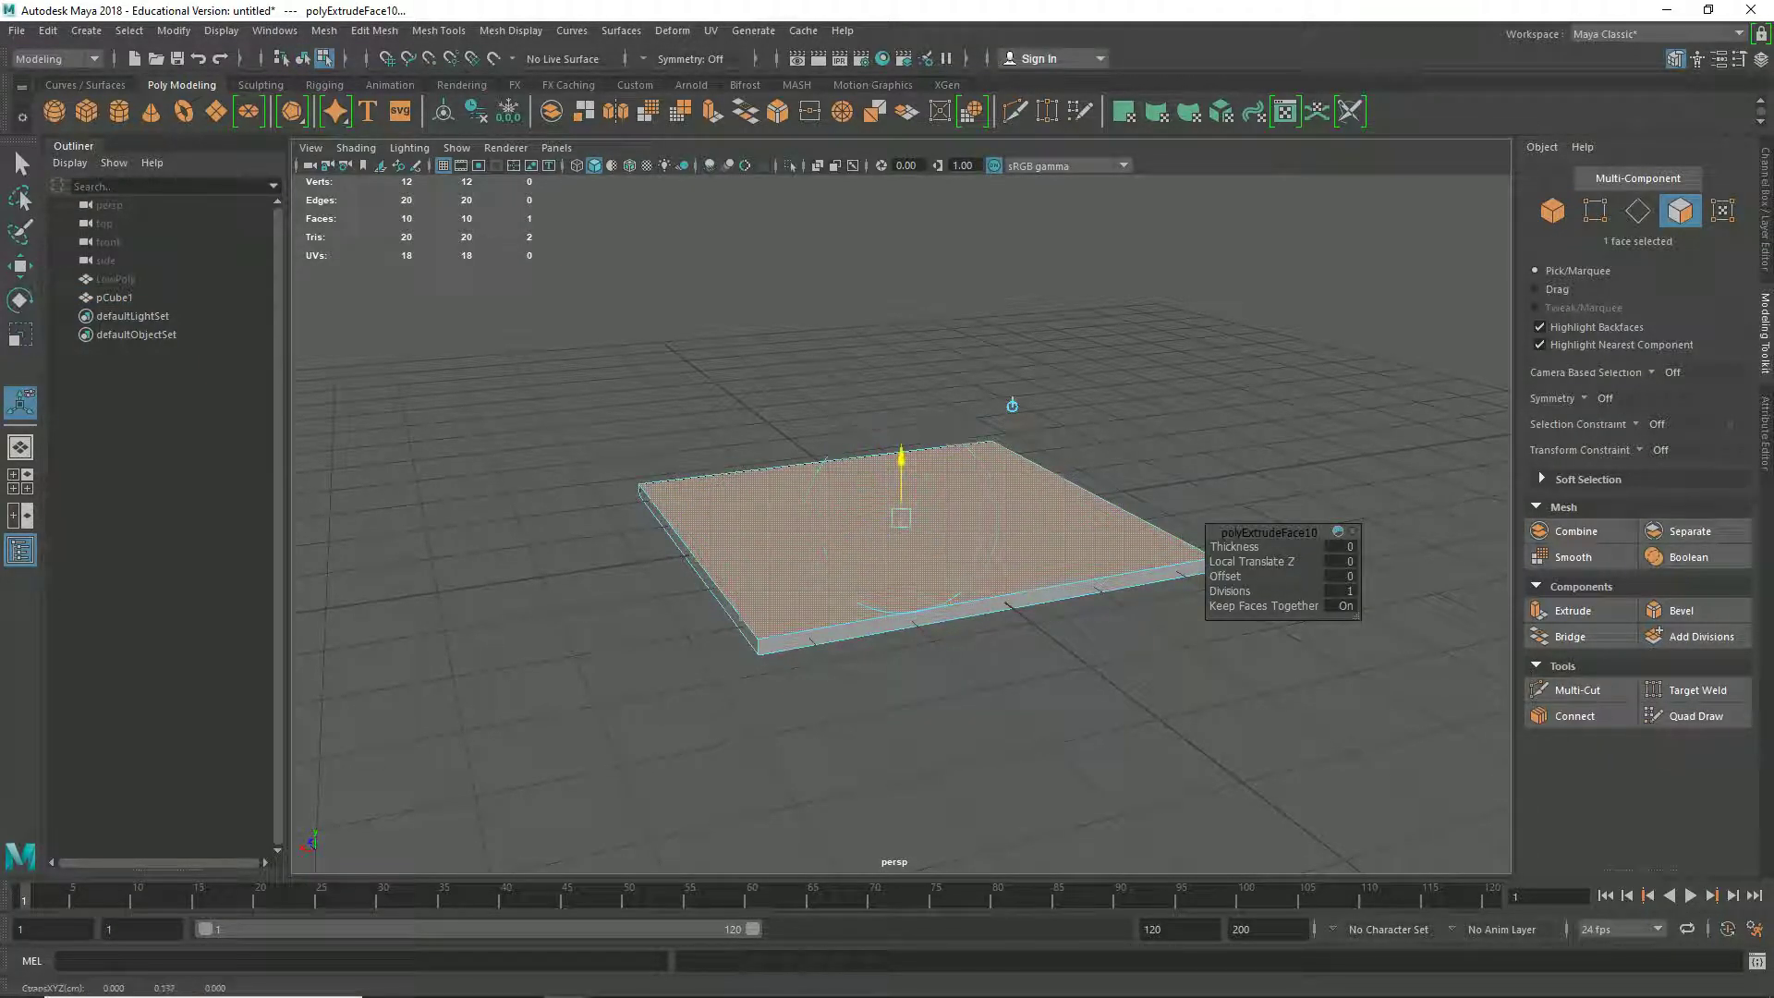
{"action": "key", "text": "r"}
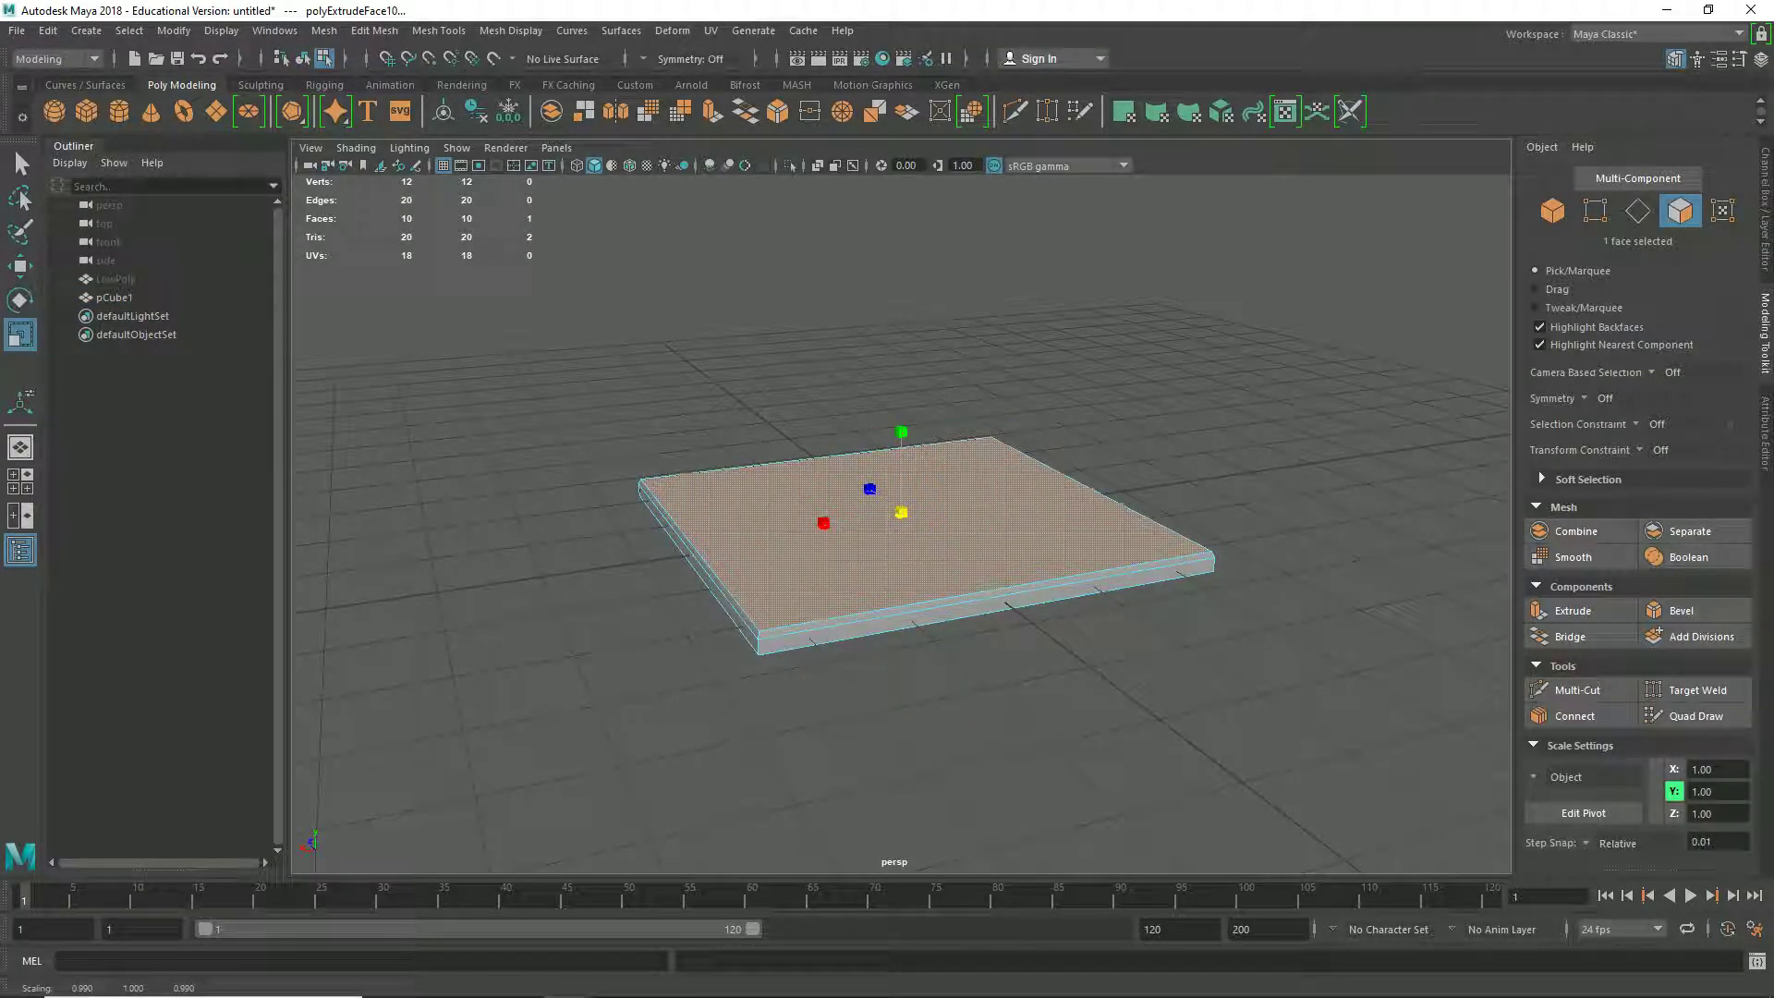
{"action": "left_click_drag", "start_coordinate": [900, 512], "coordinate": [956, 514]}
{"action": "key", "text": "ctrl+e"}
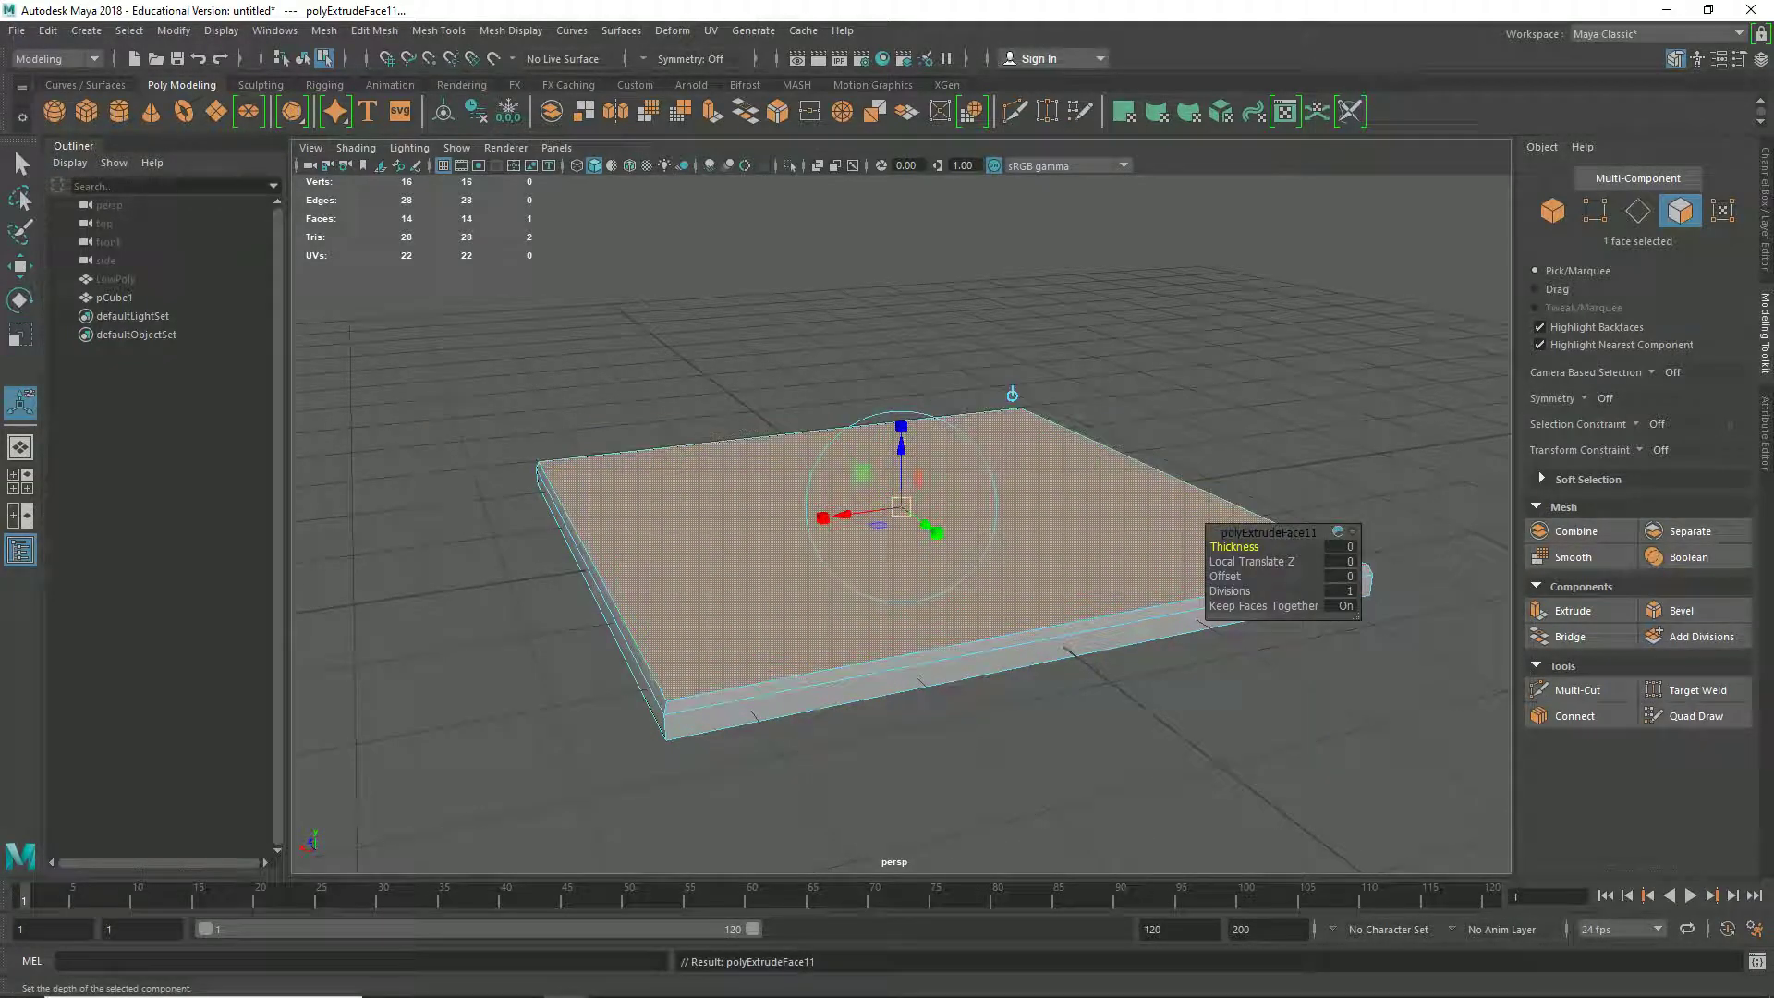
{"action": "key", "text": "r"}
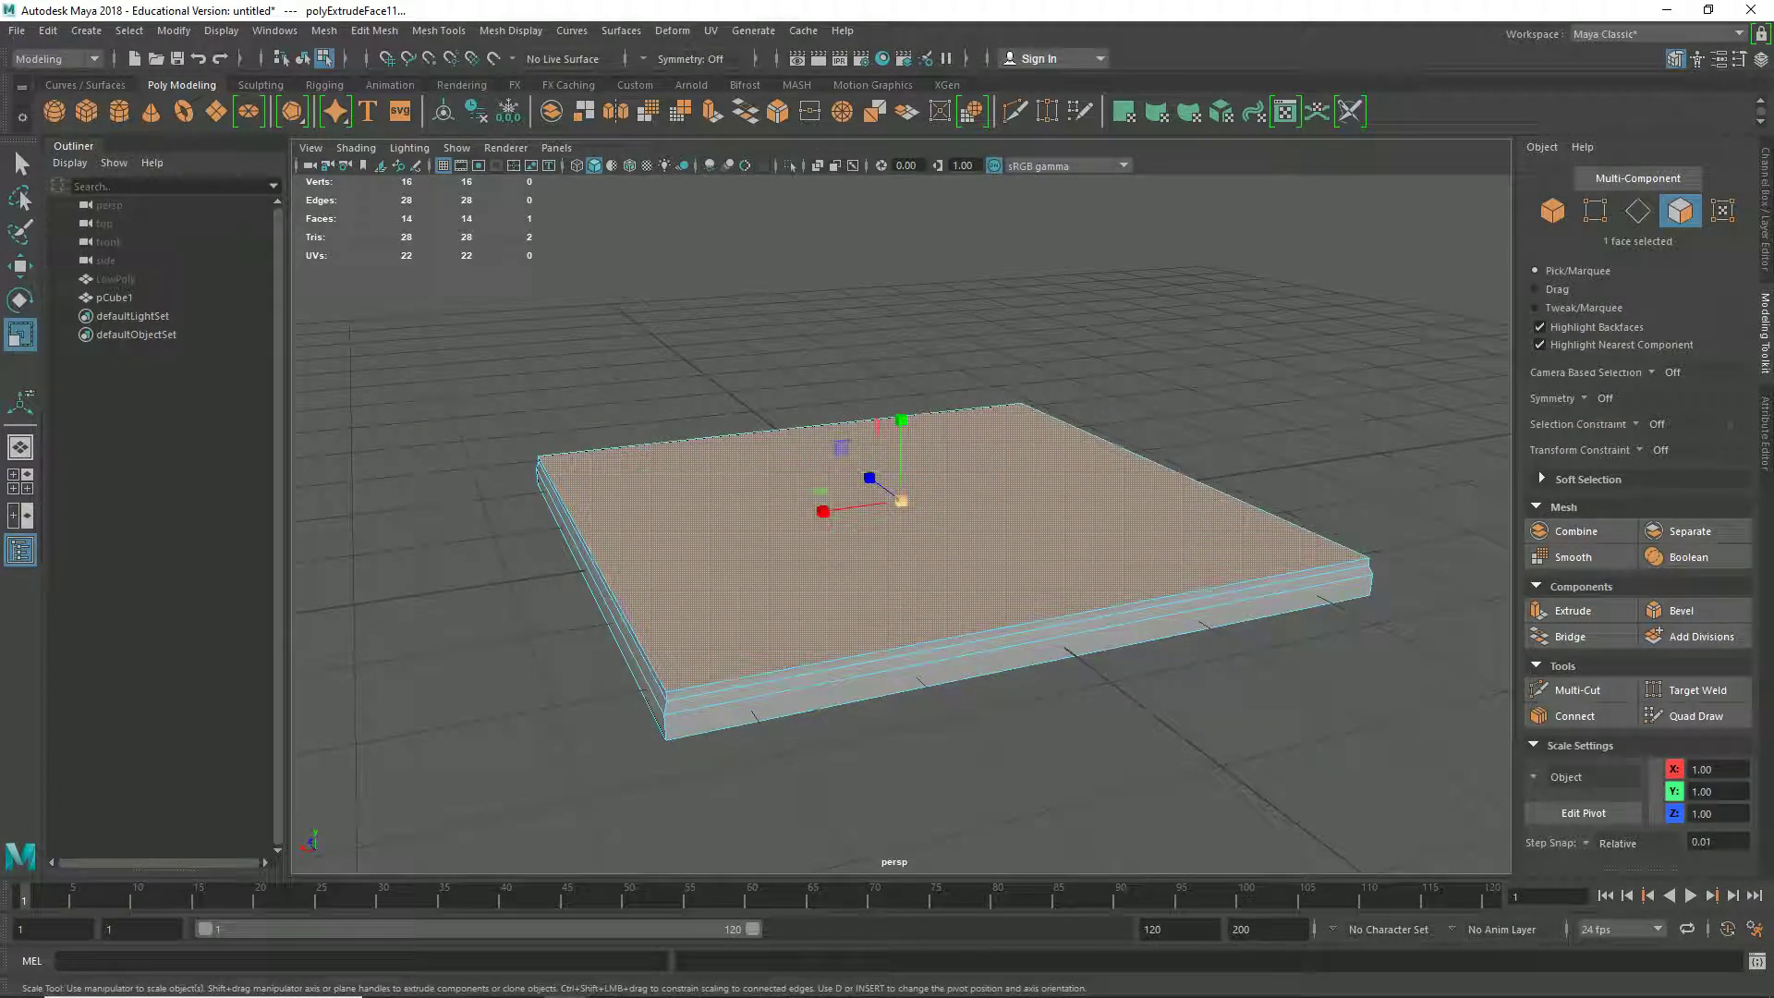
{"action": "left_click_drag", "start_coordinate": [900, 501], "coordinate": [1011, 386]}
Step: Extrude the top face again and raise it to form a thicker upper layer above the groove
{"action": "key", "text": "ctrl+e"}
{"action": "key", "text": "r"}
{"action": "left_click_drag", "start_coordinate": [902, 416], "coordinate": [902, 399]}
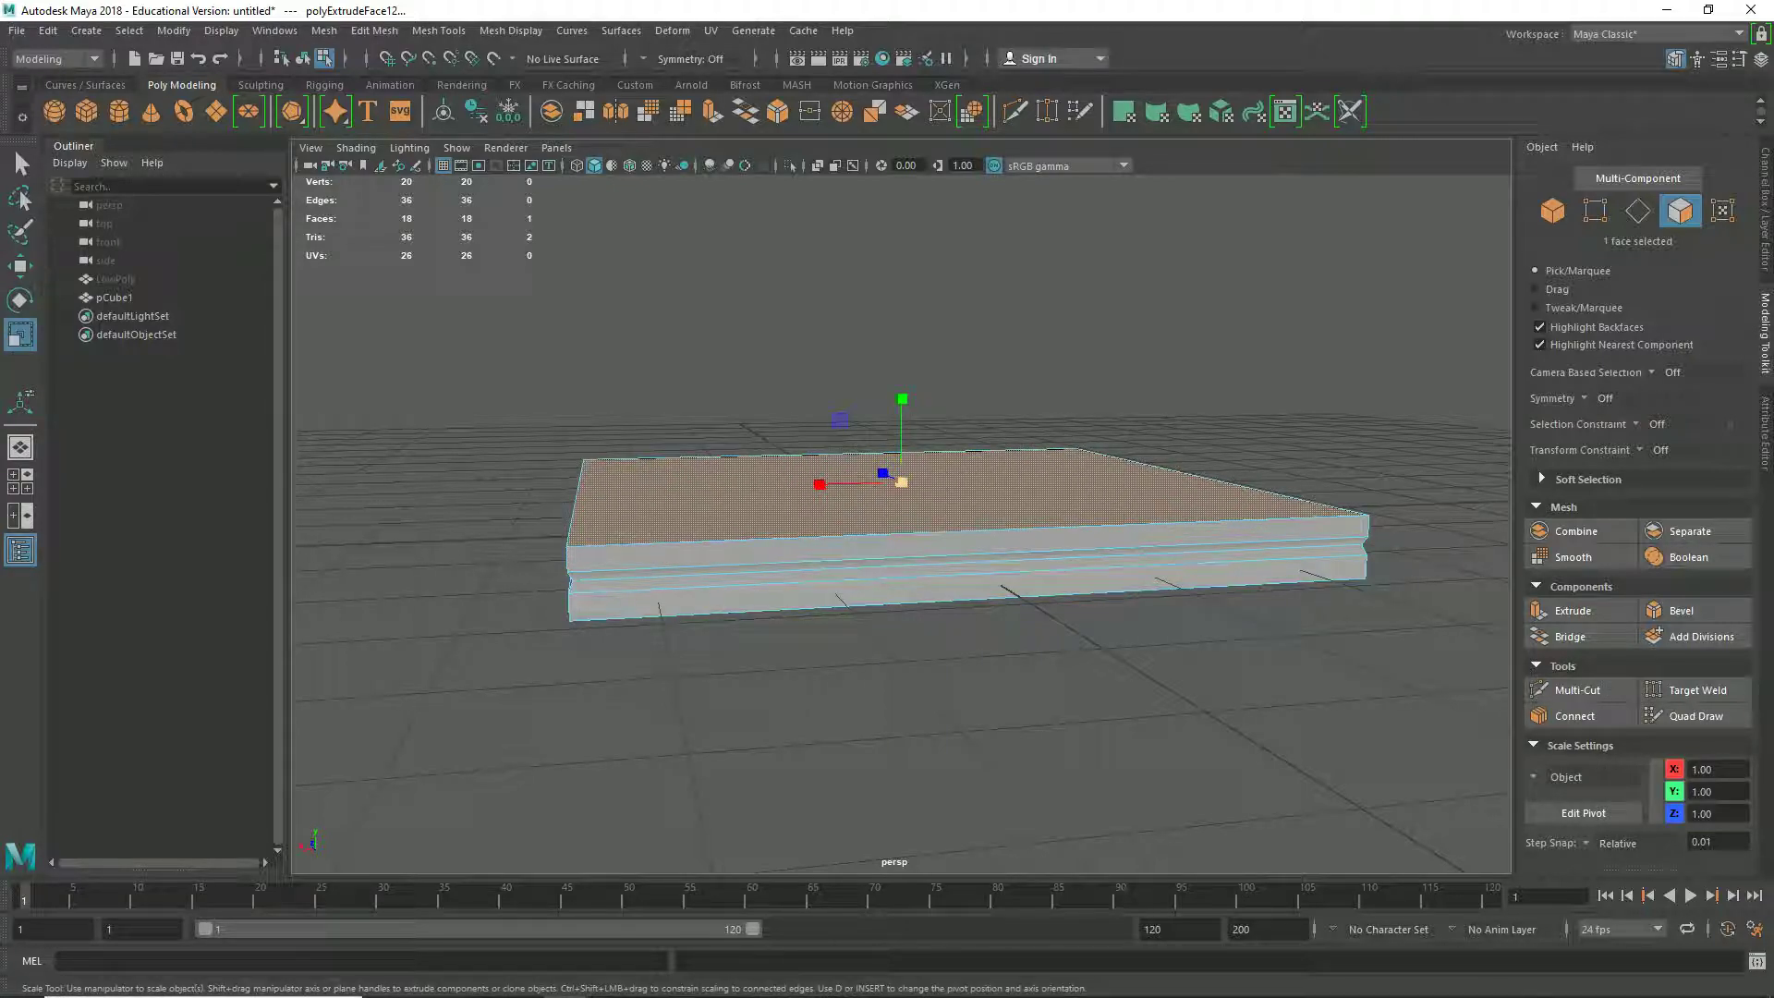
Step: Turn off step snapping in the Scale tool settings
{"action": "double_click", "coordinate": [20, 333]}
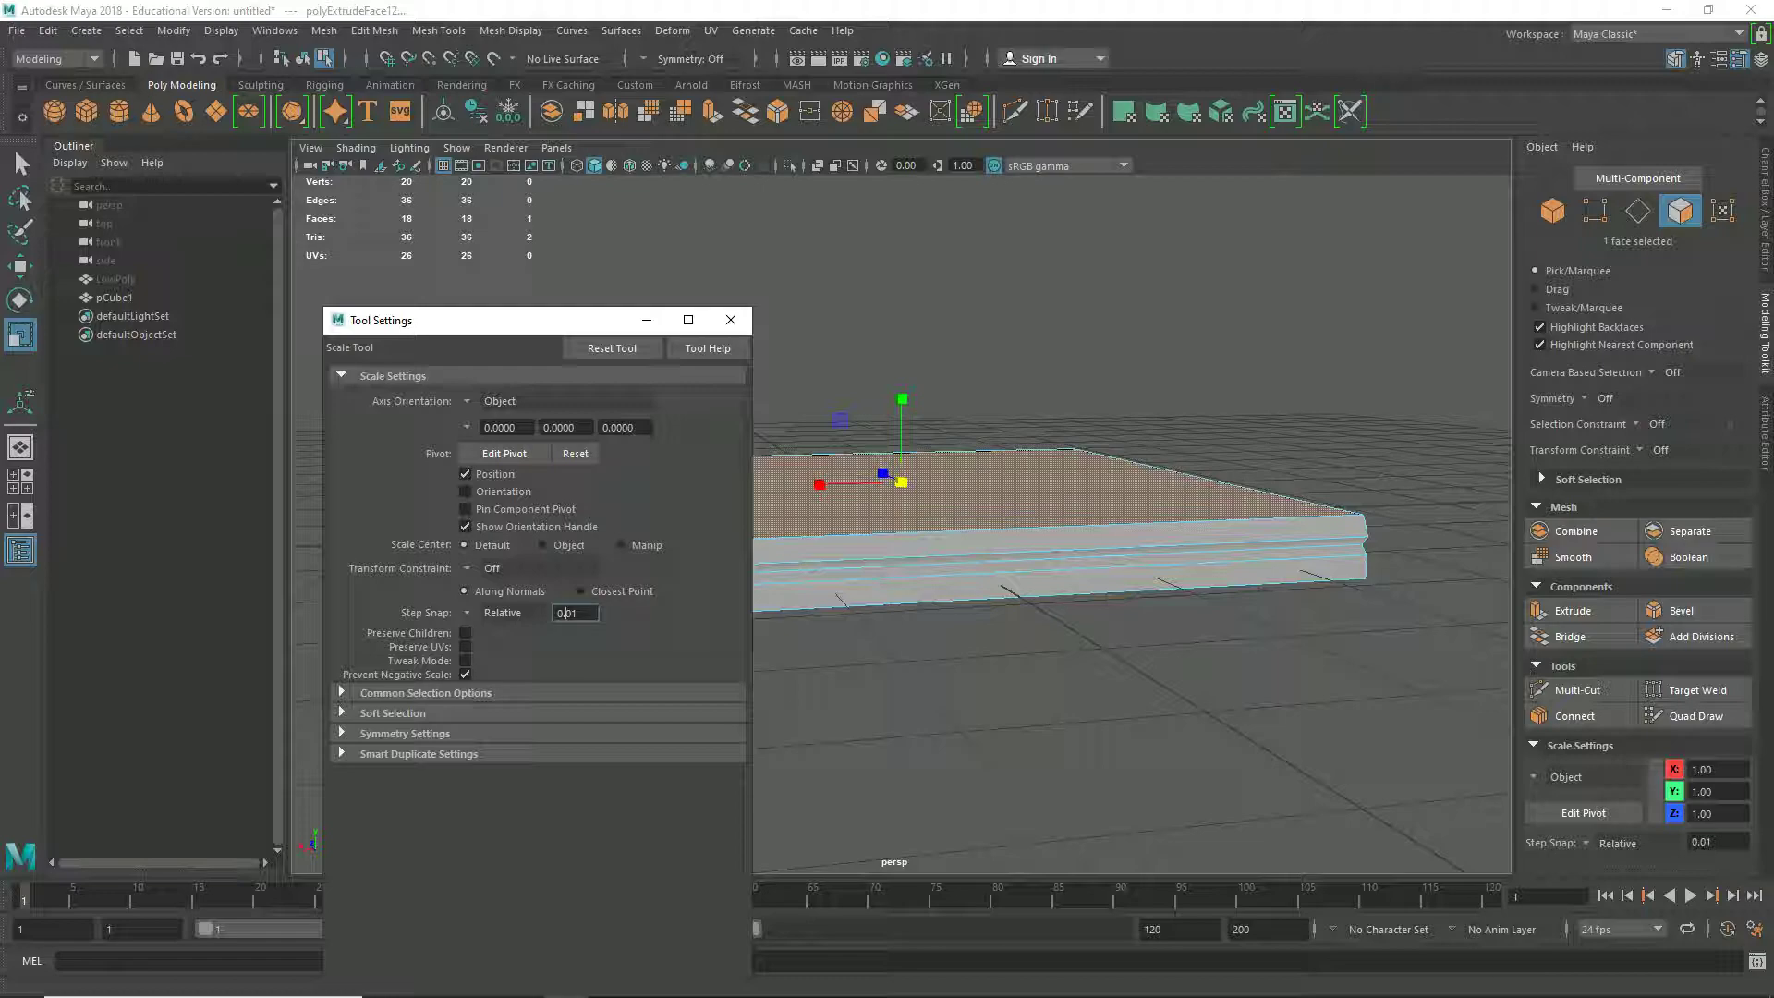
{"action": "key", "text": "Delete"}
{"action": "key", "text": "Return"}
{"action": "left_click_drag", "start_coordinate": [902, 481], "coordinate": [913, 481]}
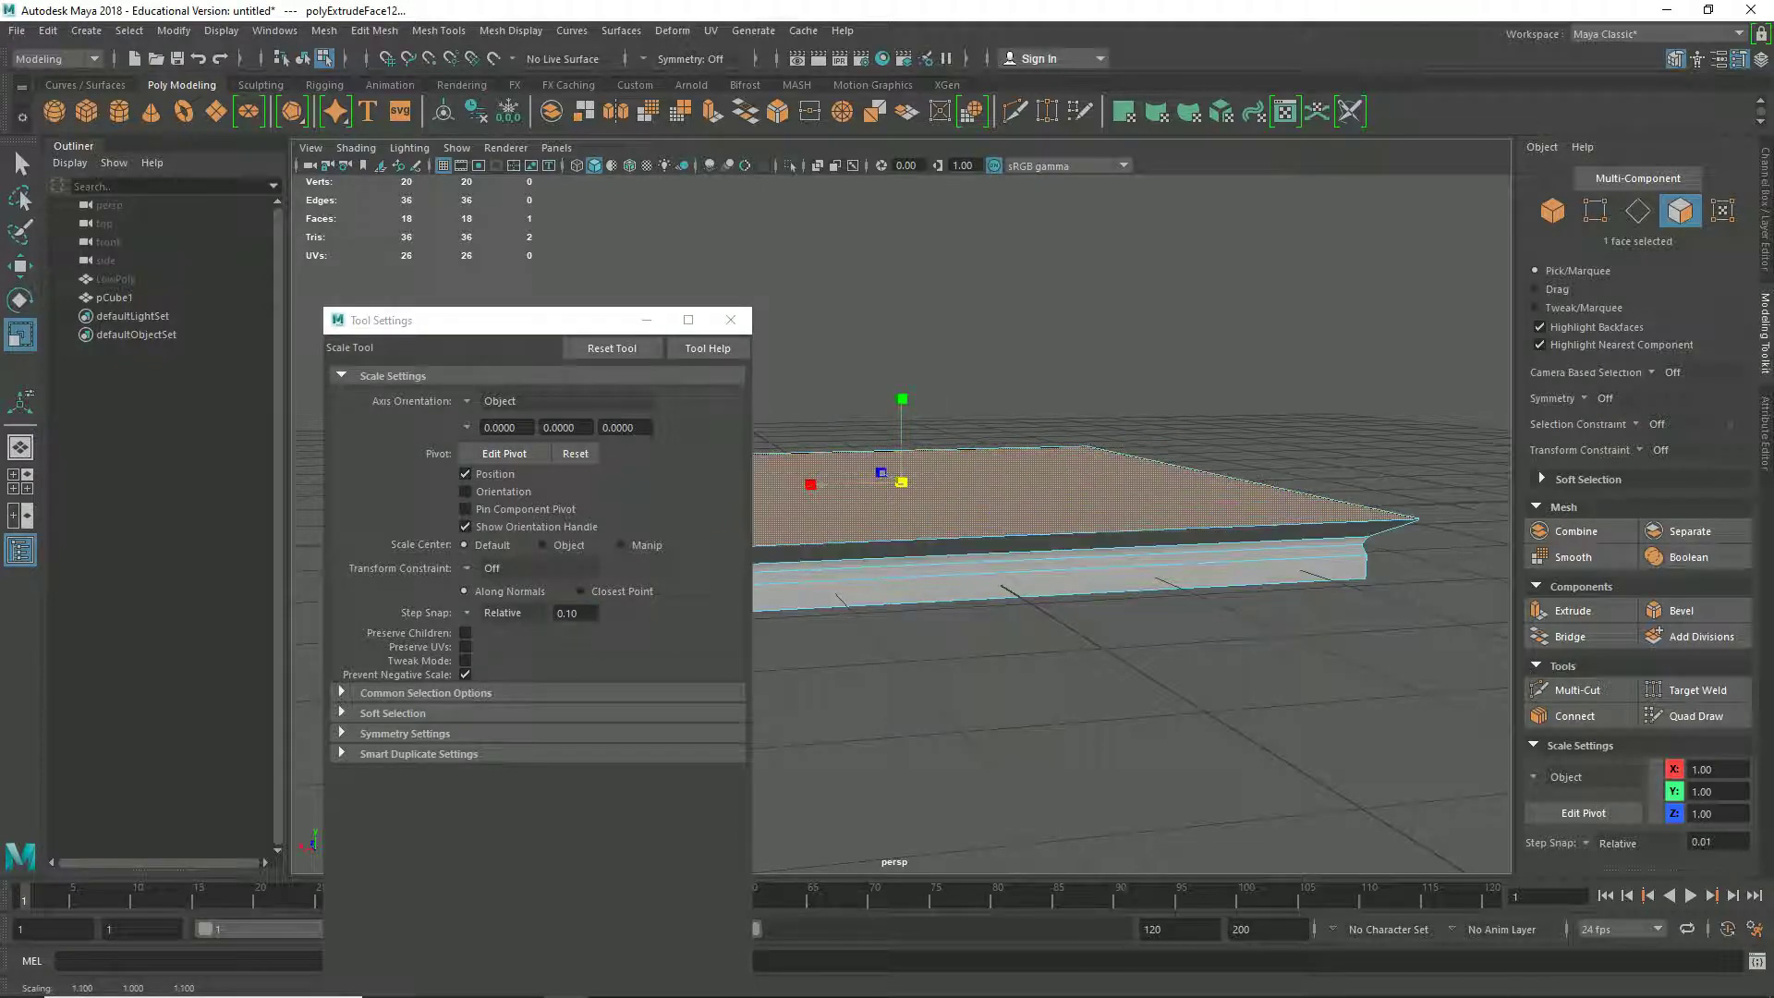
{"action": "key", "text": "ctrl+z"}
{"action": "left_click", "coordinate": [503, 612]}
{"action": "left_click", "coordinate": [492, 625]}
{"action": "left_click", "coordinate": [730, 320]}
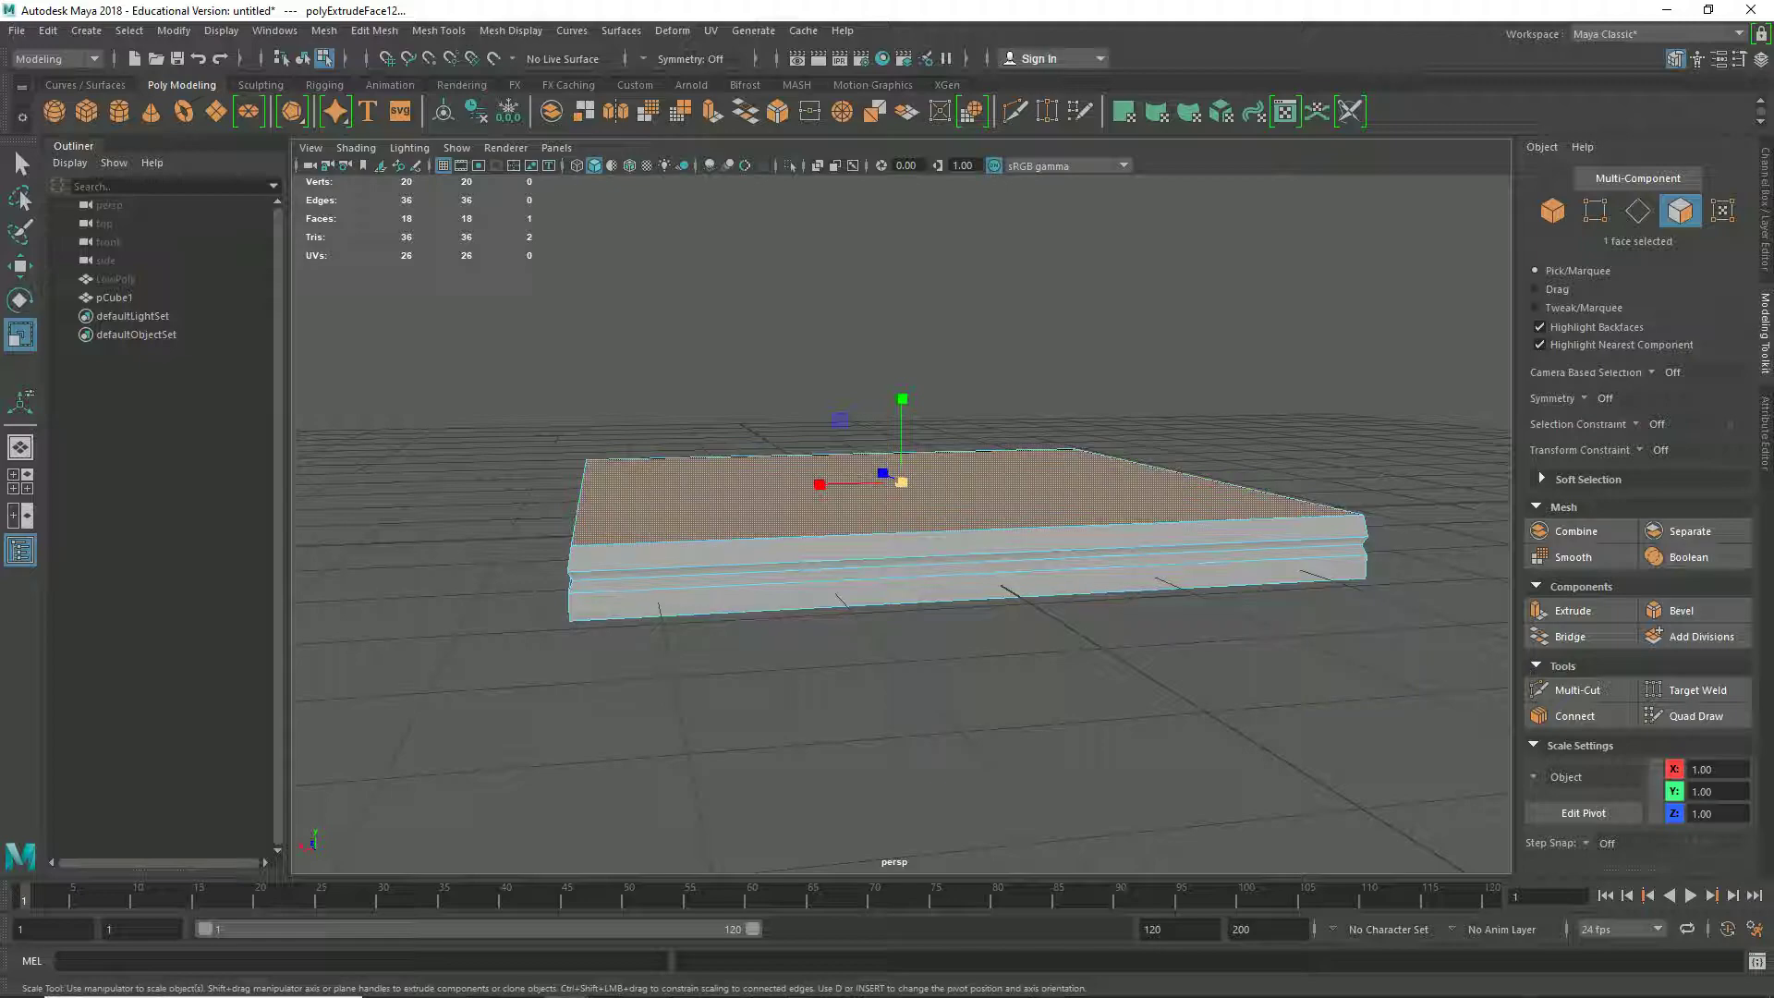
Step: Extrude the top face twice more, raising it slightly and scaling it inward each time to taper the upper edge
{"action": "key", "text": "ctrl+e"}
{"action": "key", "text": "w"}
{"action": "left_click_drag", "start_coordinate": [901, 392], "coordinate": [897, 380]}
{"action": "key", "text": "r"}
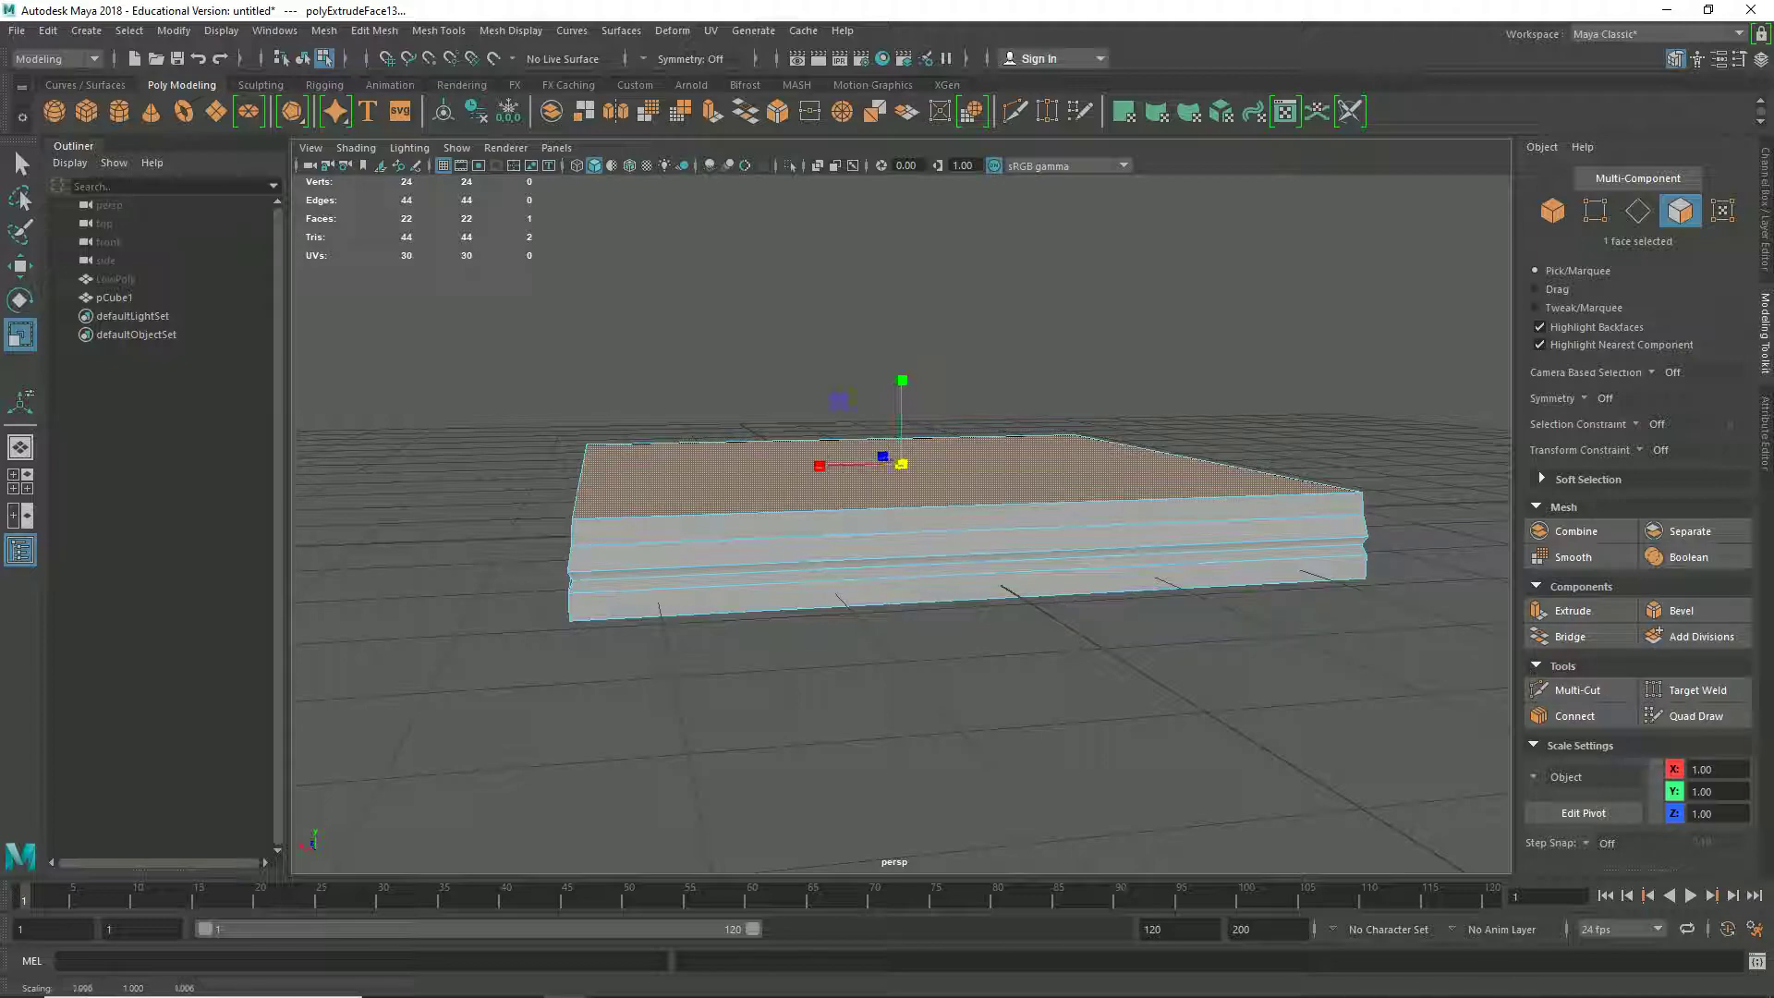
{"action": "key", "text": "ctrl+e"}
{"action": "key", "text": "w"}
{"action": "left_click_drag", "start_coordinate": [900, 386], "coordinate": [898, 377]}
{"action": "key", "text": "r"}
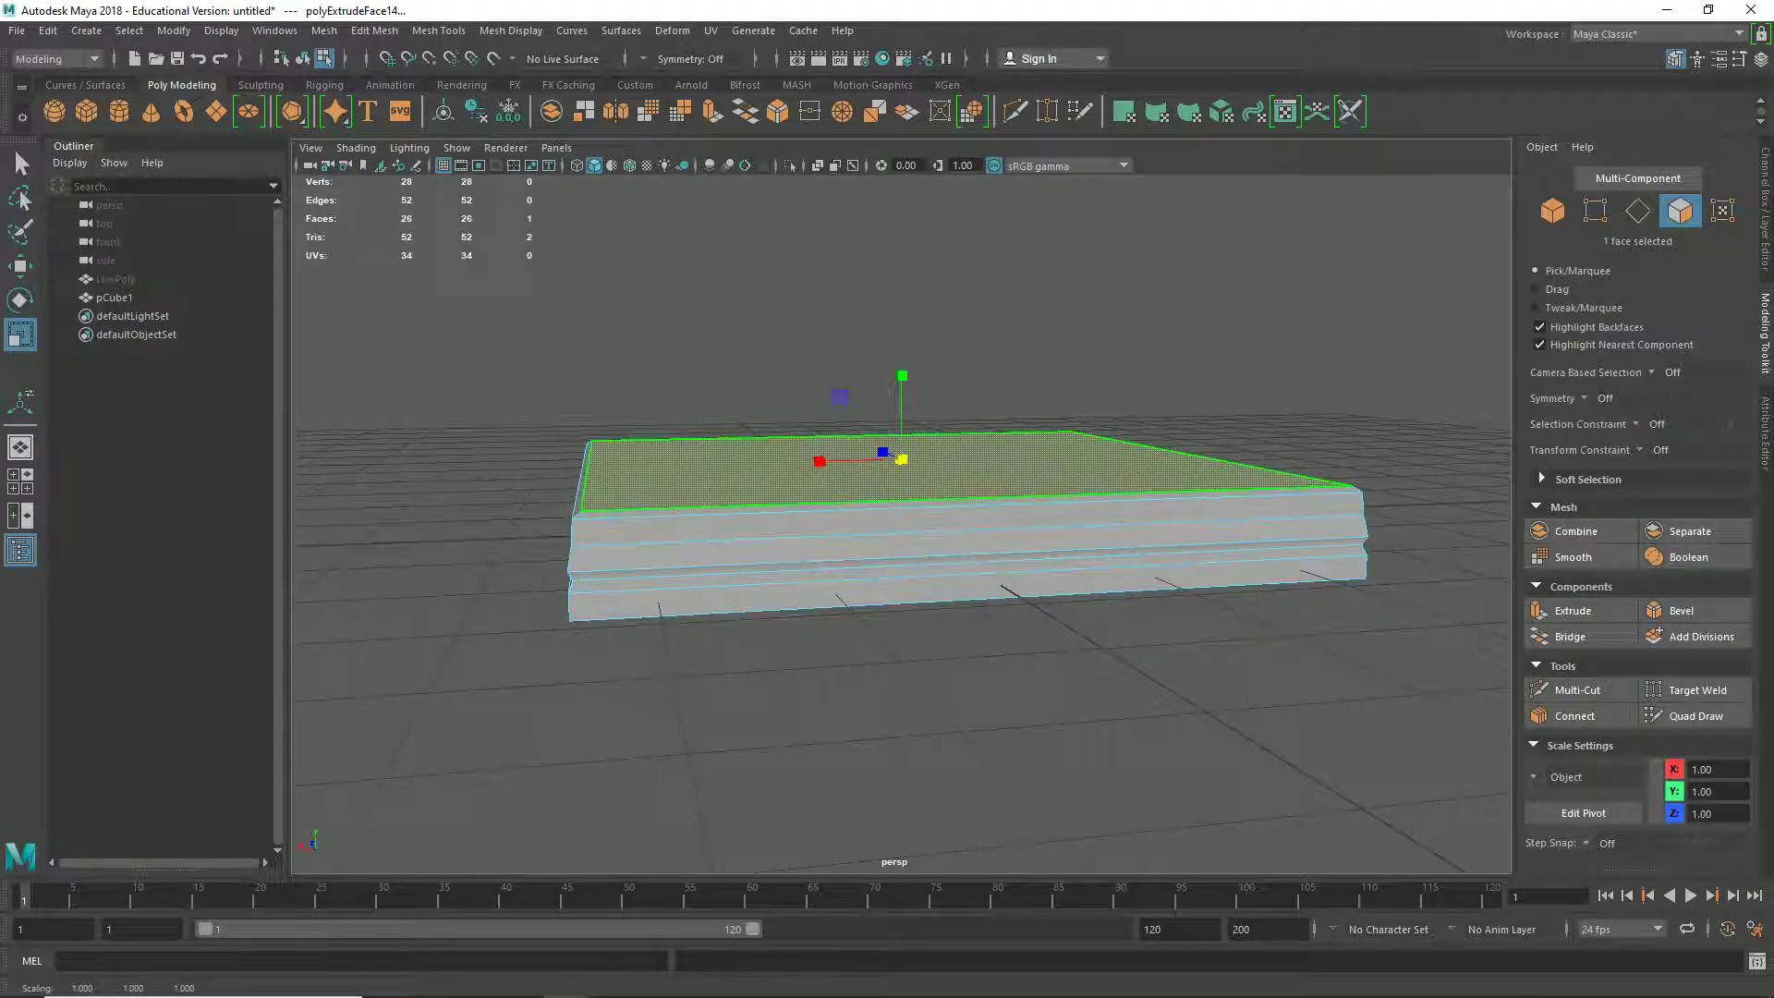
Step: Extrude the top face with a small inset and lower it to a height of about 0.48 for a shallow recess
{"action": "left_click_drag", "start_coordinate": [923, 554], "coordinate": [935, 665], "text": "alt"}
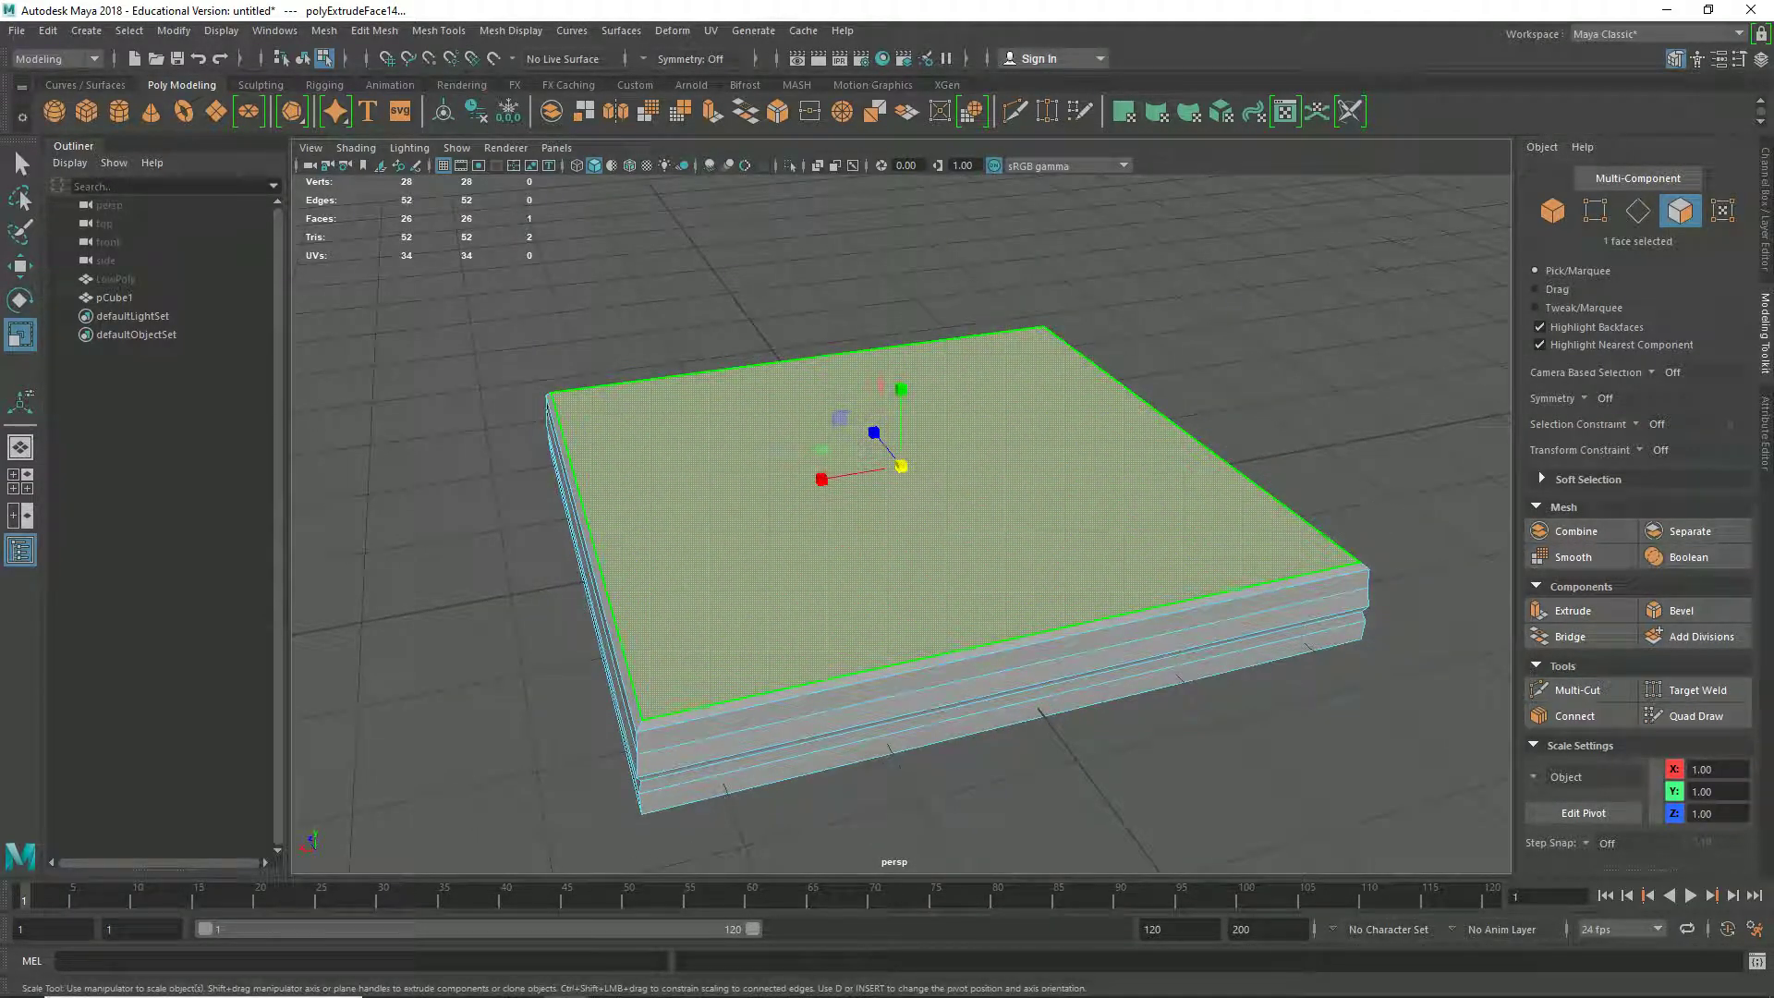
{"action": "key", "text": "ctrl+e"}
{"action": "key", "text": "r"}
{"action": "left_click_drag", "start_coordinate": [901, 389], "coordinate": [898, 389], "text": "ctrl"}
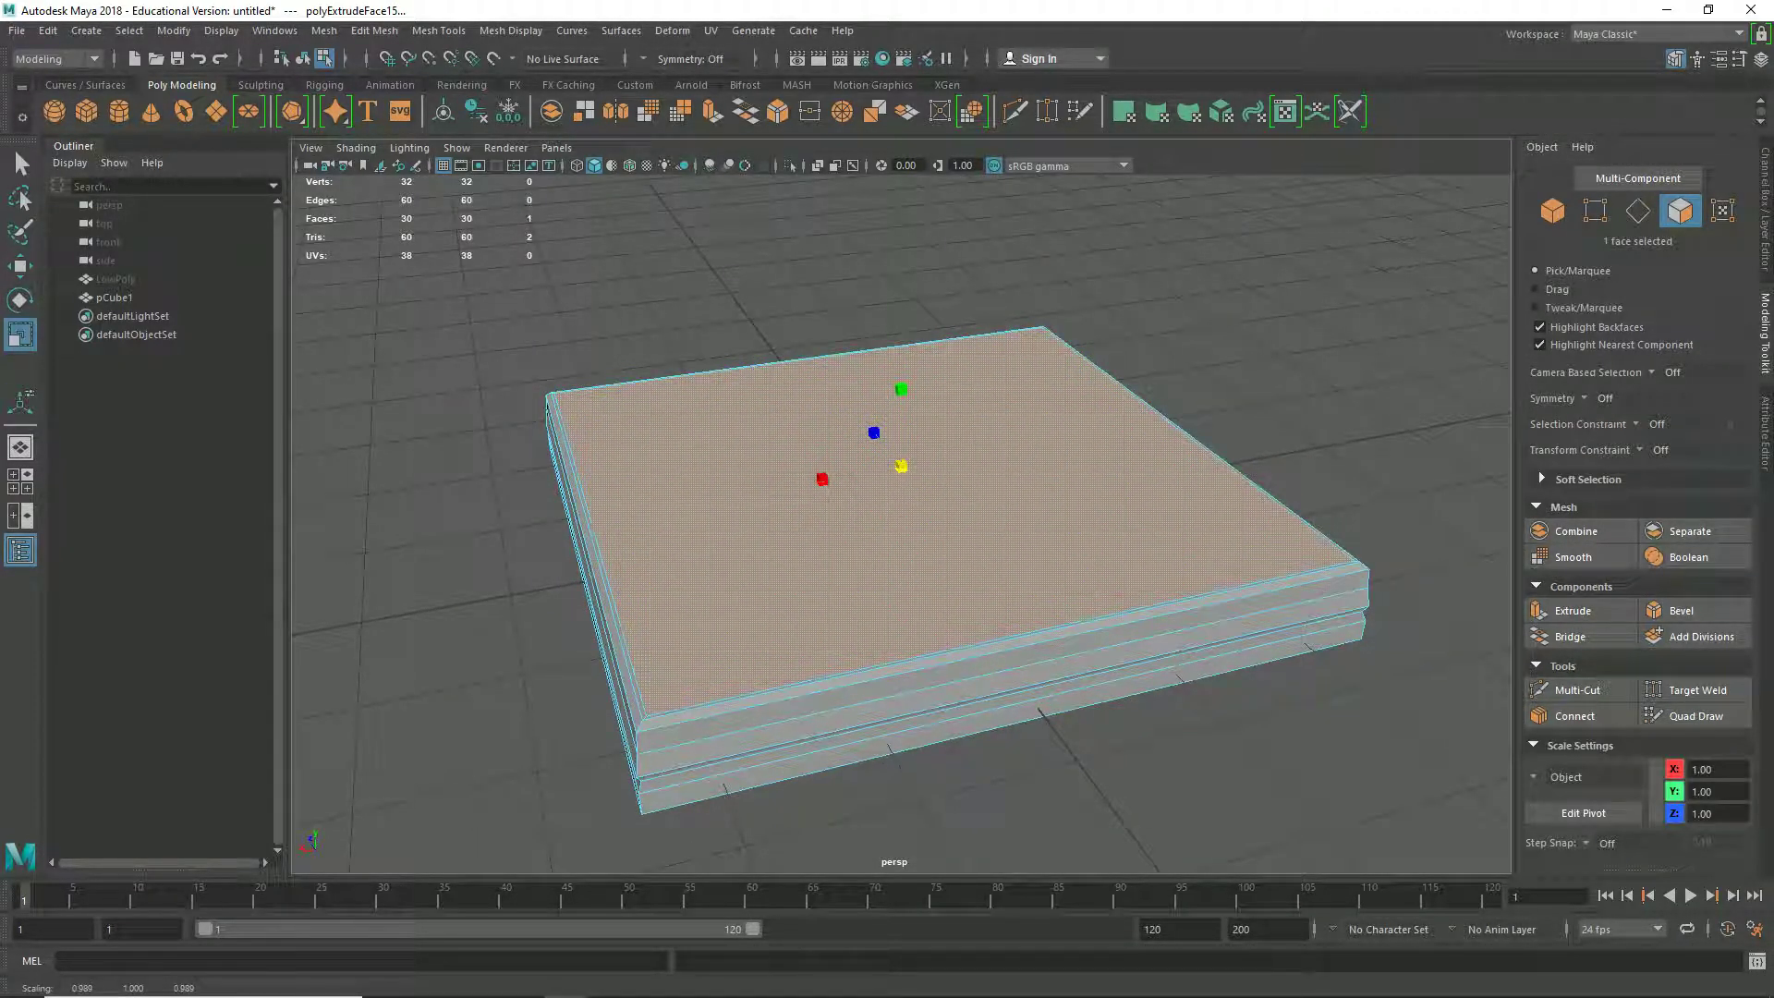
{"action": "key", "text": "2"}
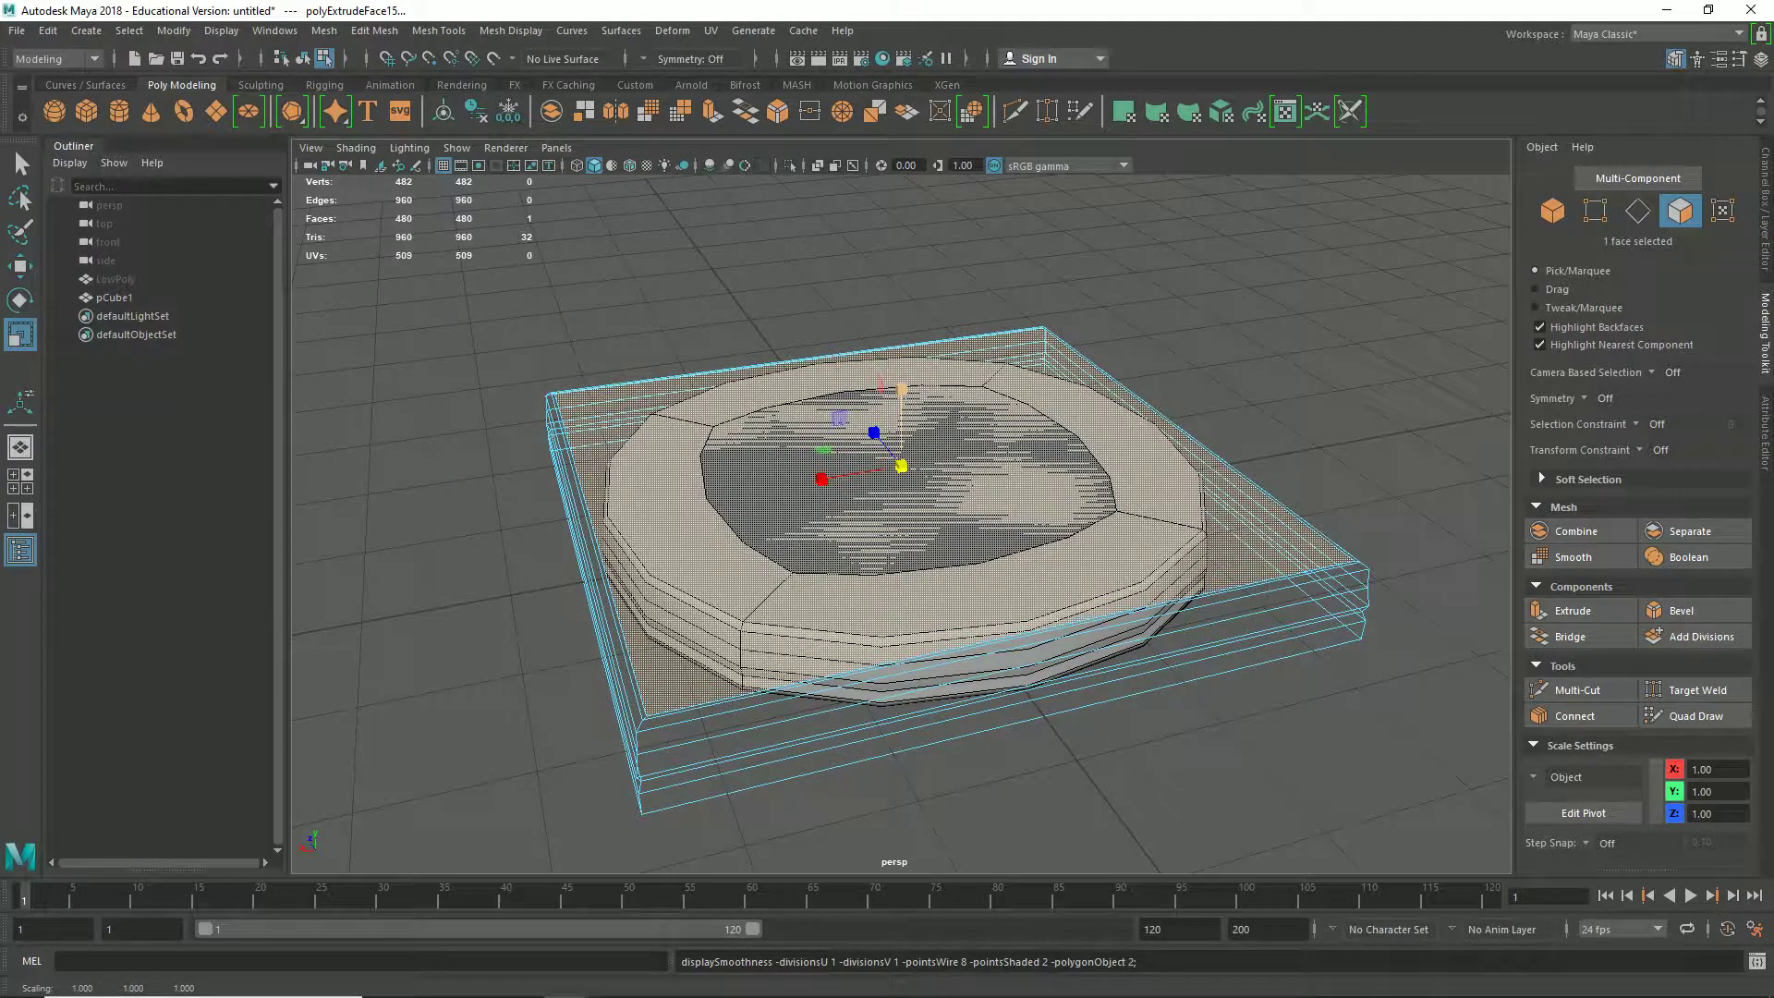
{"action": "key", "text": "1"}
{"action": "key", "text": "w"}
{"action": "left_click_drag", "start_coordinate": [900, 381], "coordinate": [901, 386]}
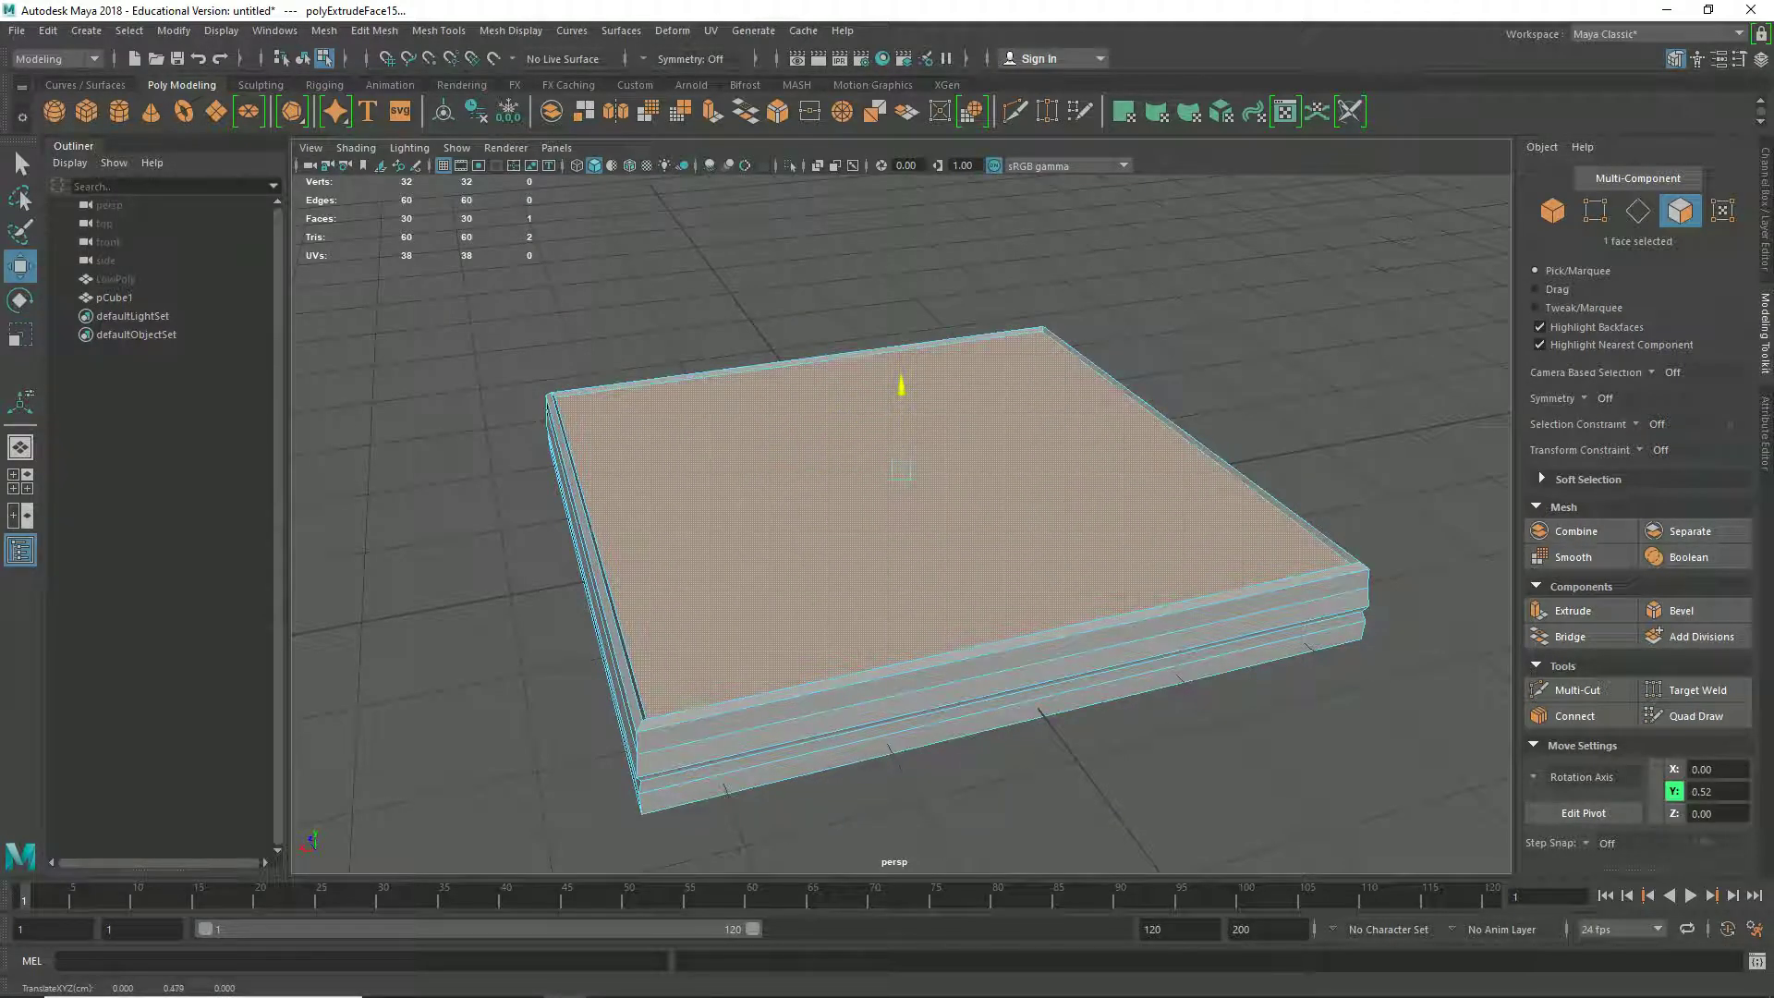
{"action": "key", "text": "r"}
{"action": "left_click_drag", "start_coordinate": [900, 470], "coordinate": [873, 462]}
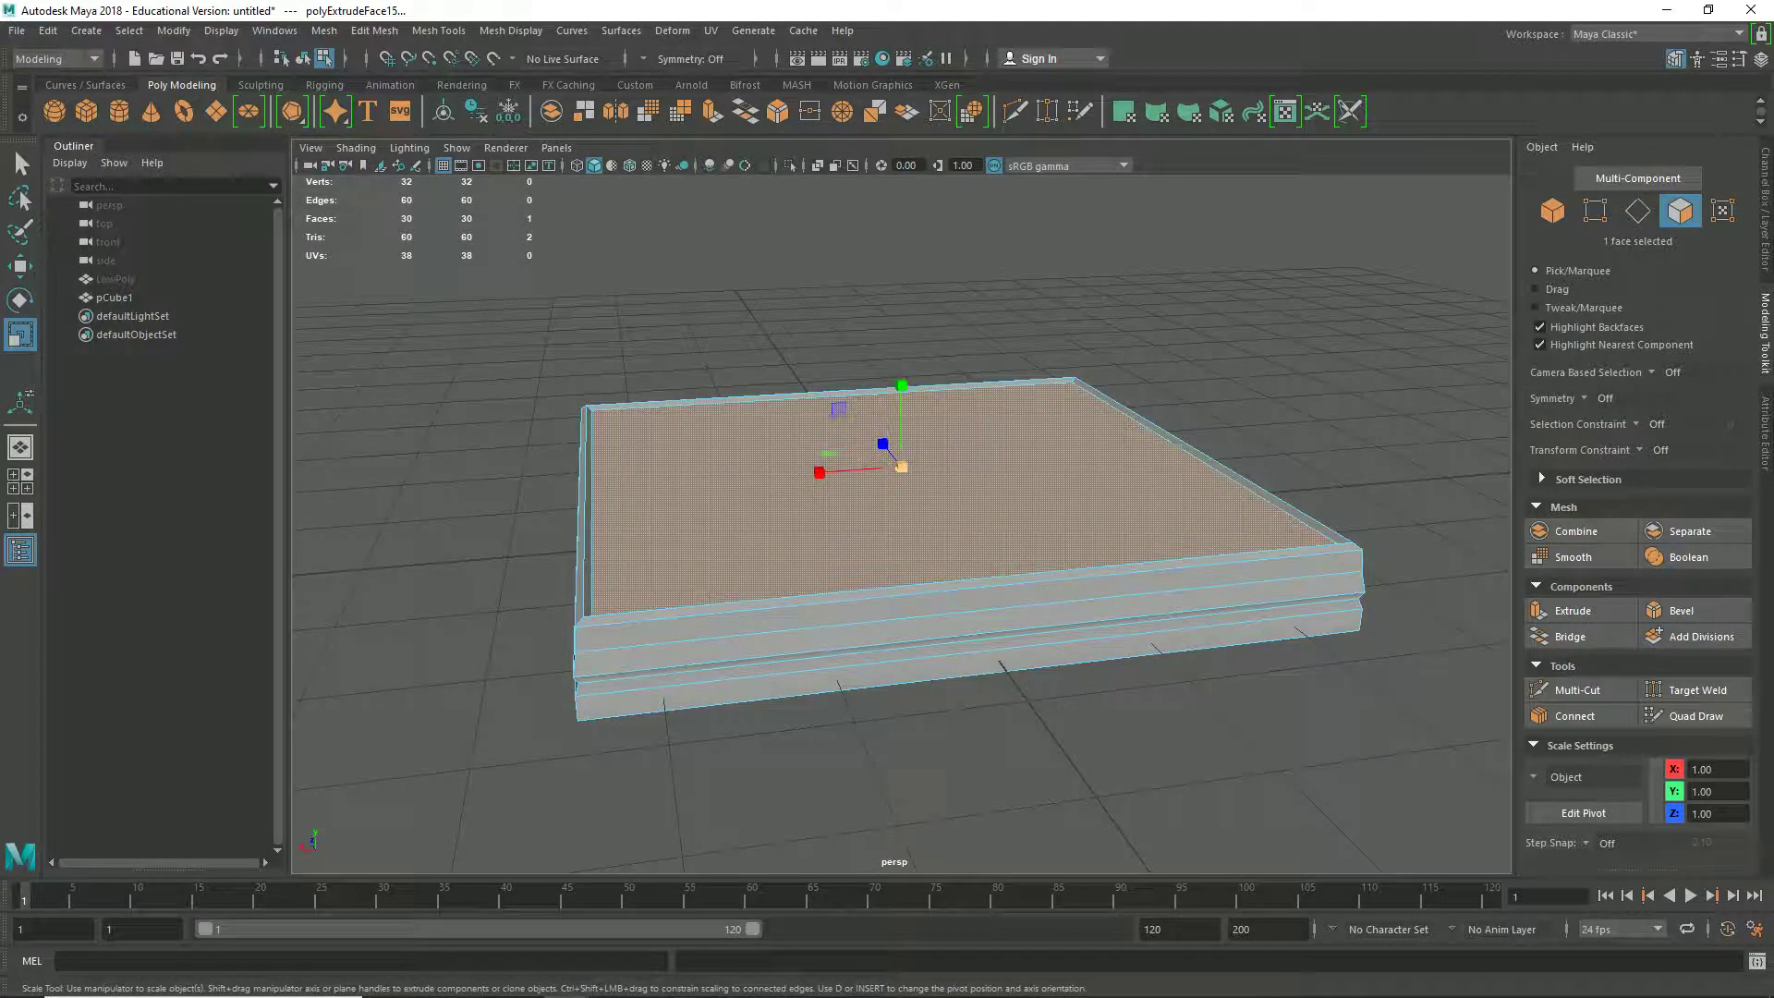
Step: Extrude the recessed face inward twice, raising it to heights of about 0.51 and 0.55 to build a stepped rim
{"action": "left_click_drag", "start_coordinate": [900, 467], "coordinate": [899, 467], "text": "shift"}
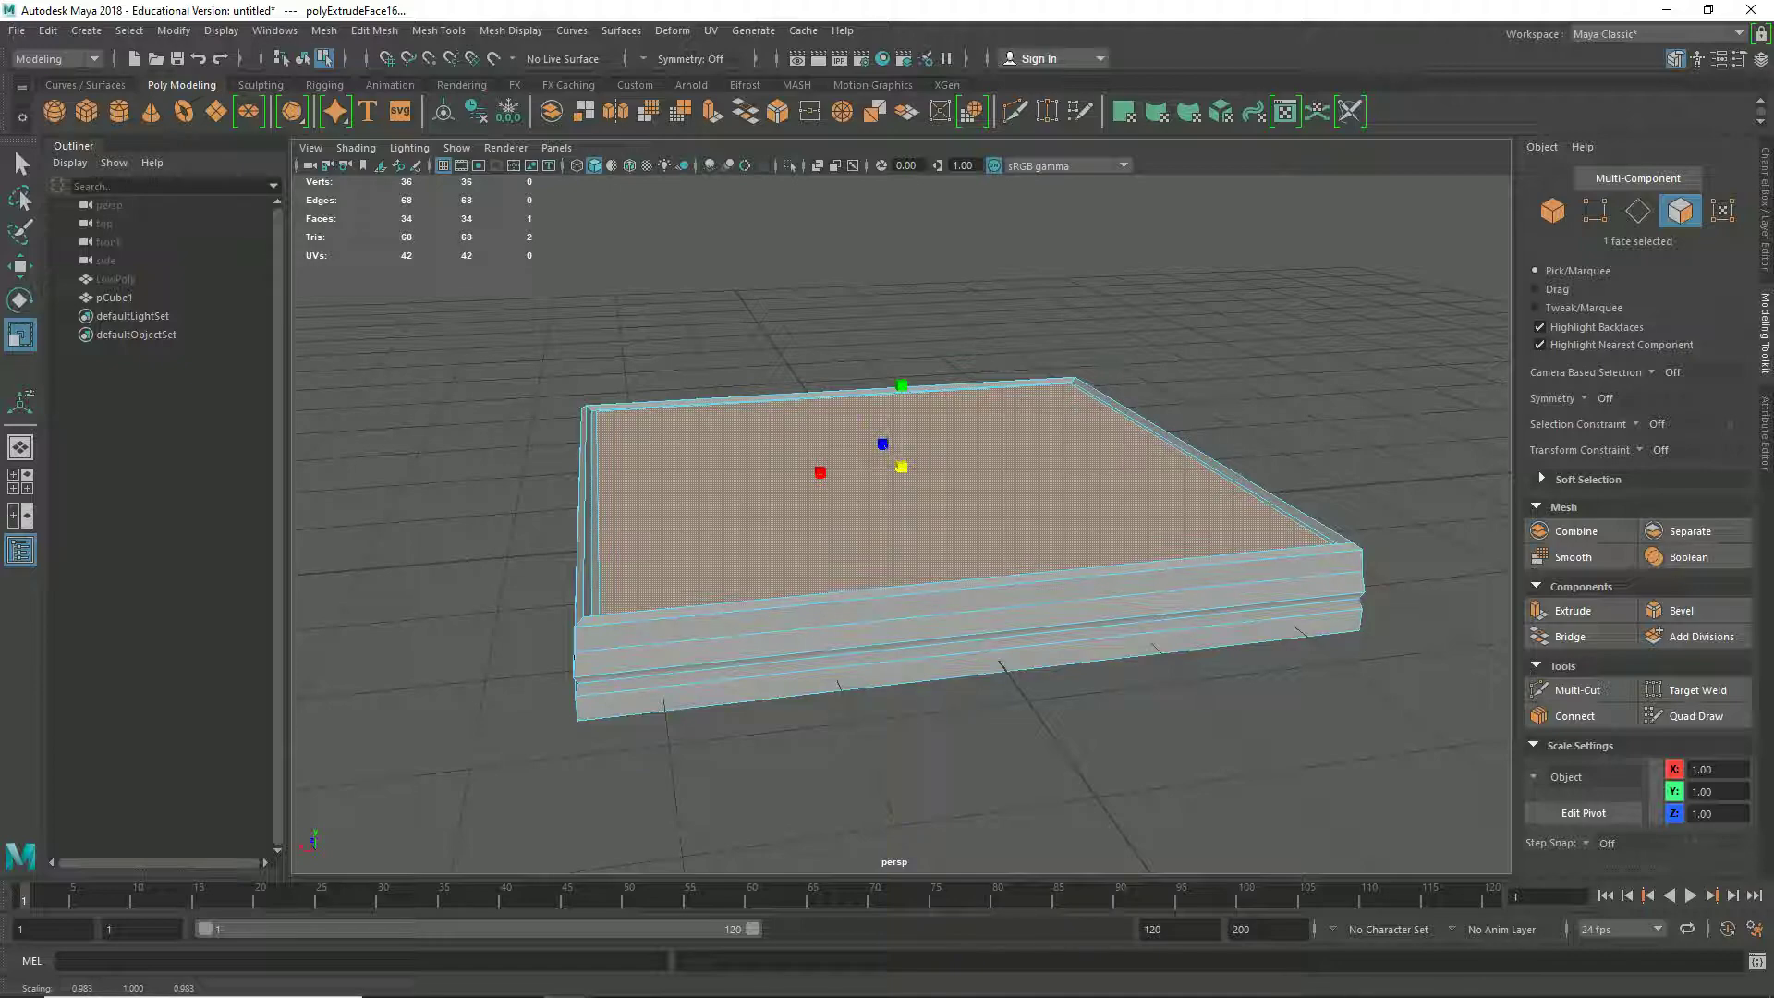
{"action": "key", "text": "w"}
{"action": "left_click_drag", "start_coordinate": [901, 378], "coordinate": [901, 371]}
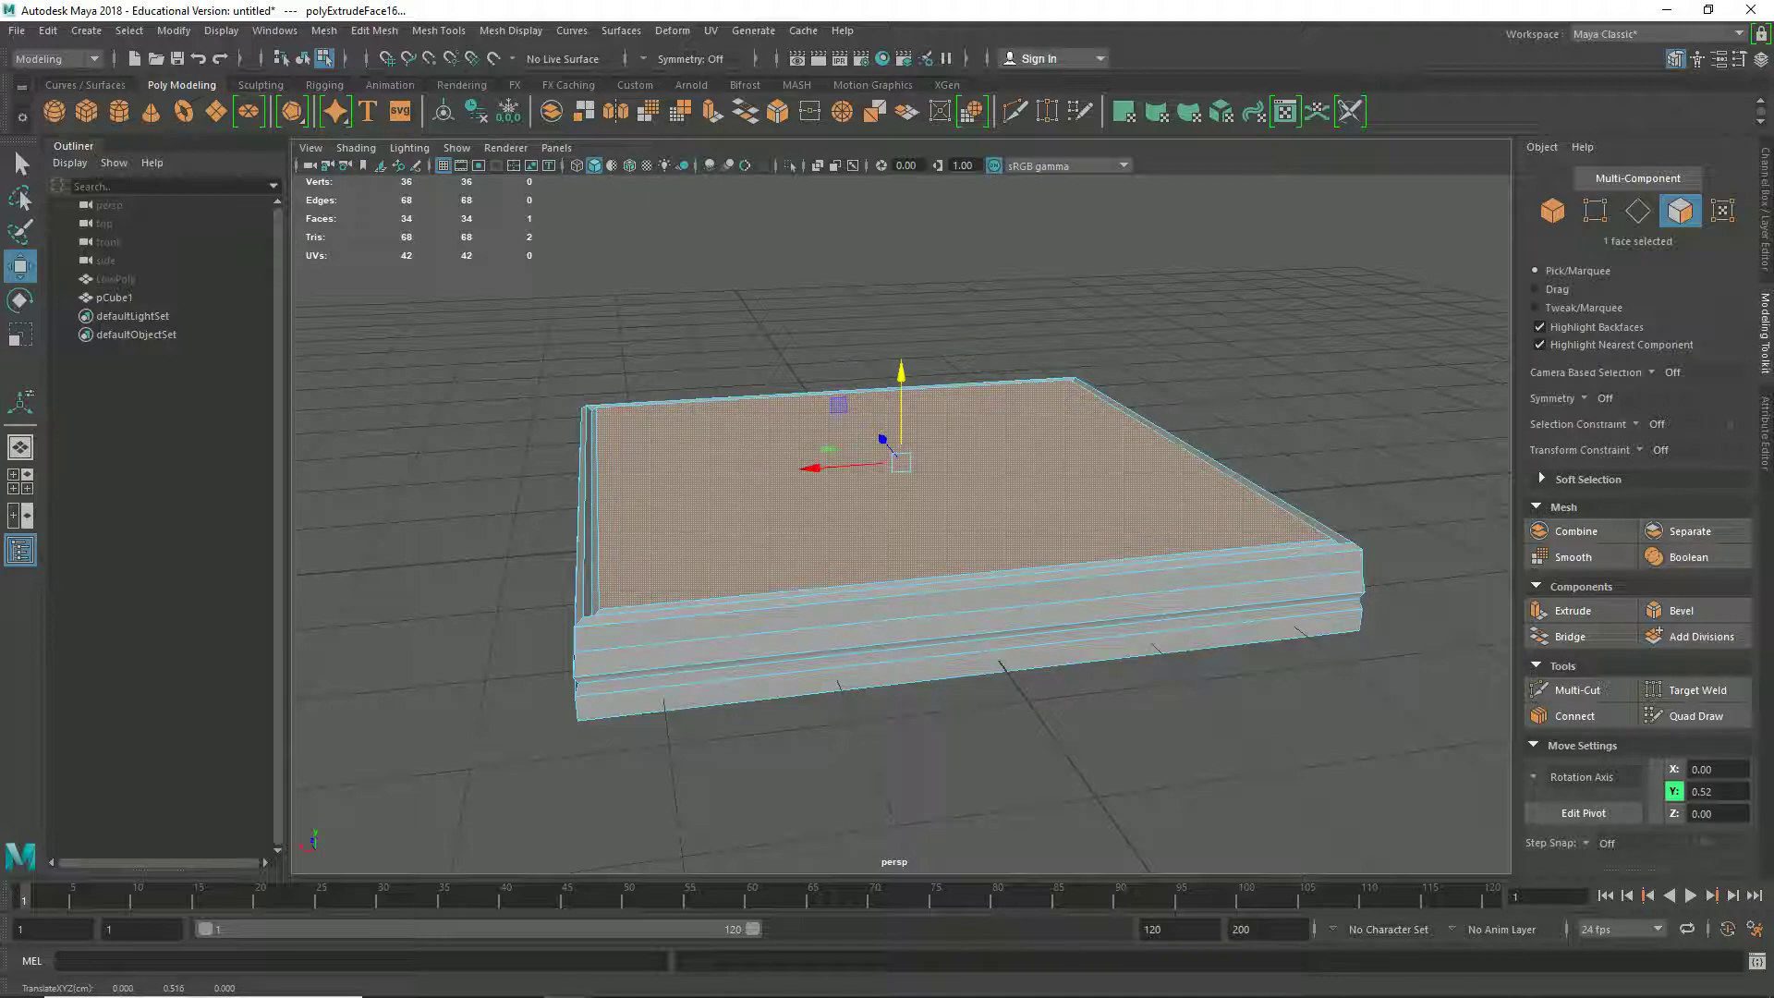
{"action": "key", "text": "ctrl+e"}
{"action": "key", "text": "r"}
{"action": "left_click_drag", "start_coordinate": [902, 463], "coordinate": [894, 463]}
{"action": "key", "text": "w"}
{"action": "left_click_drag", "start_coordinate": [901, 372], "coordinate": [901, 369]}
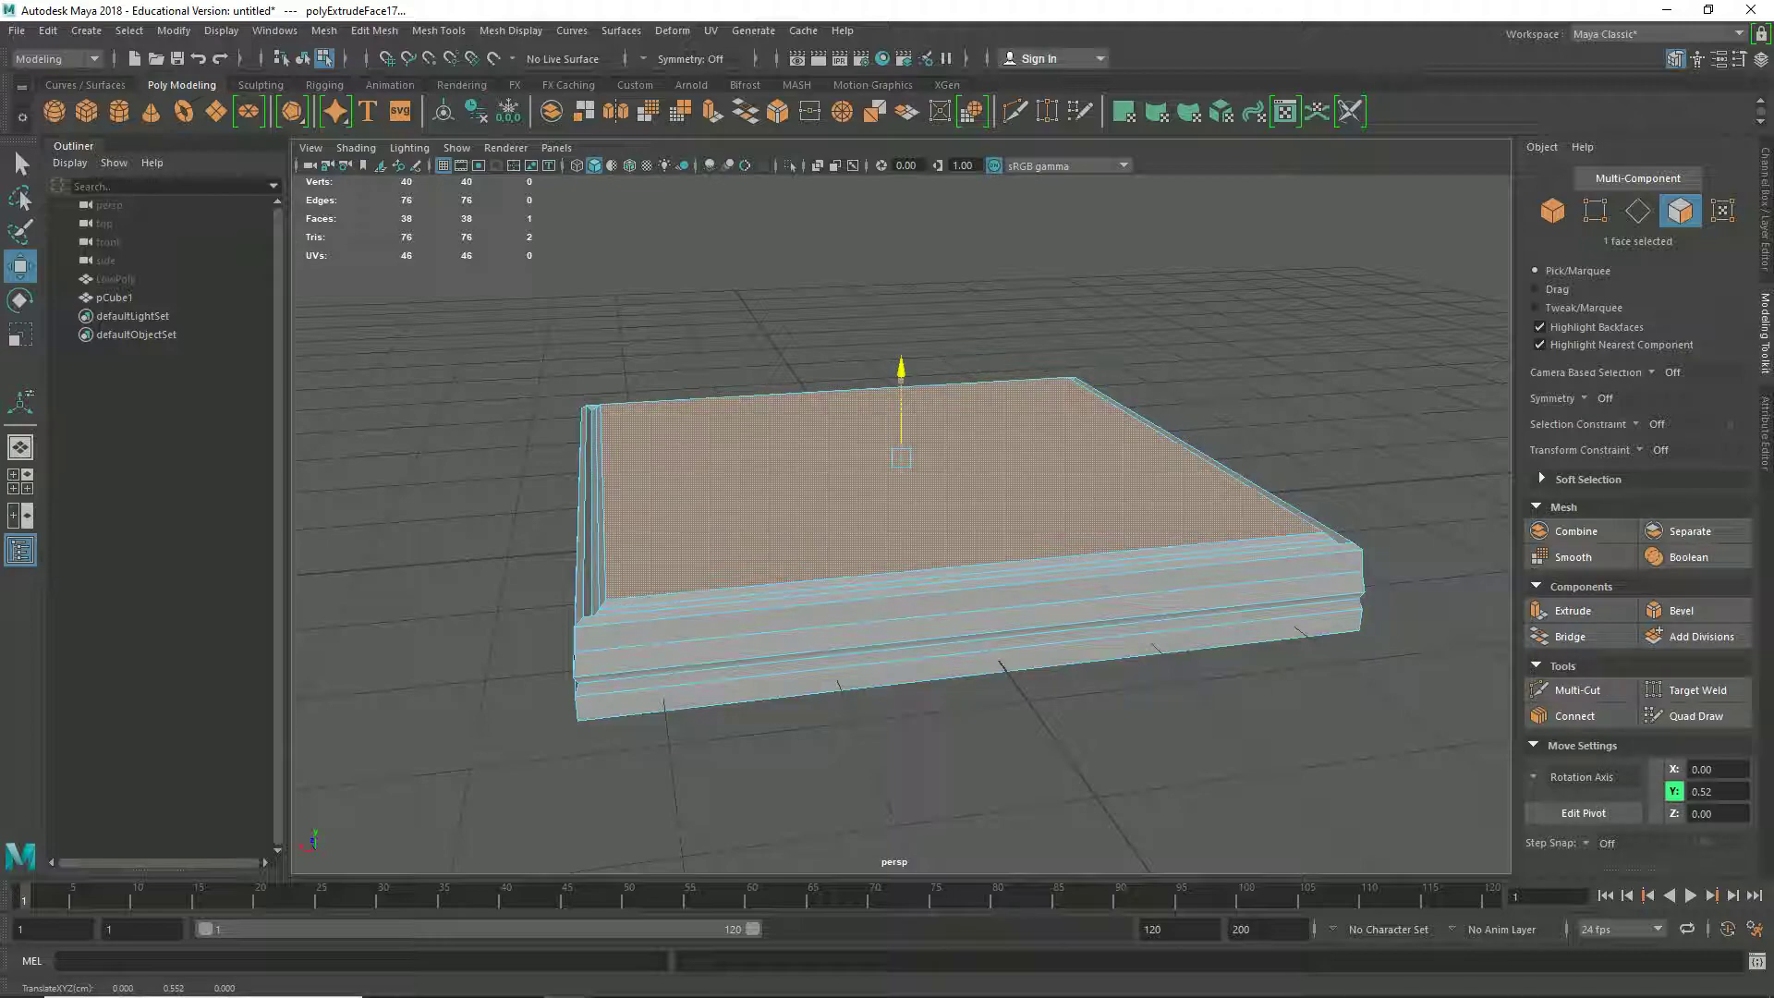
{"action": "left_click", "coordinate": [1016, 319]}
{"action": "left_click_drag", "start_coordinate": [1063, 416], "coordinate": [924, 453], "text": "alt"}
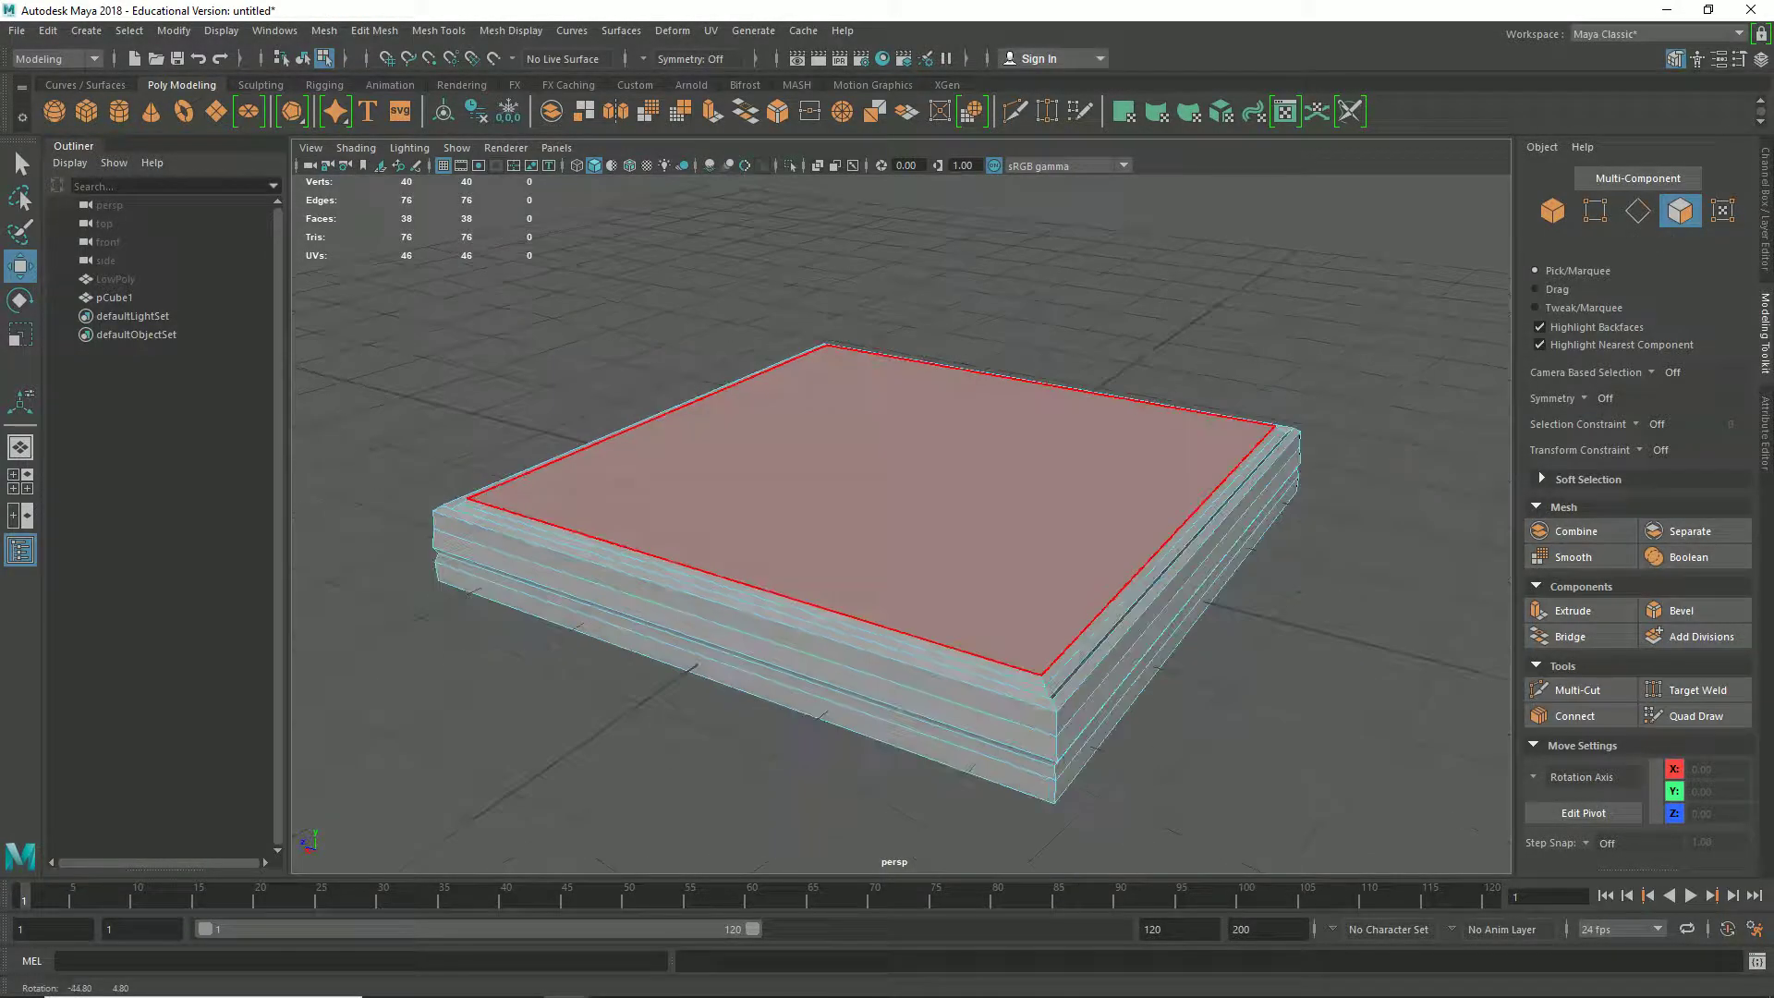
Step: Select the slab and pick the full-height edge runs at all four of its corners
{"action": "right_click_drag", "start_coordinate": [966, 301], "coordinate": [998, 283]}
{"action": "left_click", "coordinate": [1044, 305]}
{"action": "left_click_drag", "start_coordinate": [1066, 571], "coordinate": [1252, 599], "text": "alt"}
{"action": "left_click", "coordinate": [785, 573]}
{"action": "scroll", "coordinate": [785, 572], "scroll_direction": "up", "scroll_amount": 5}
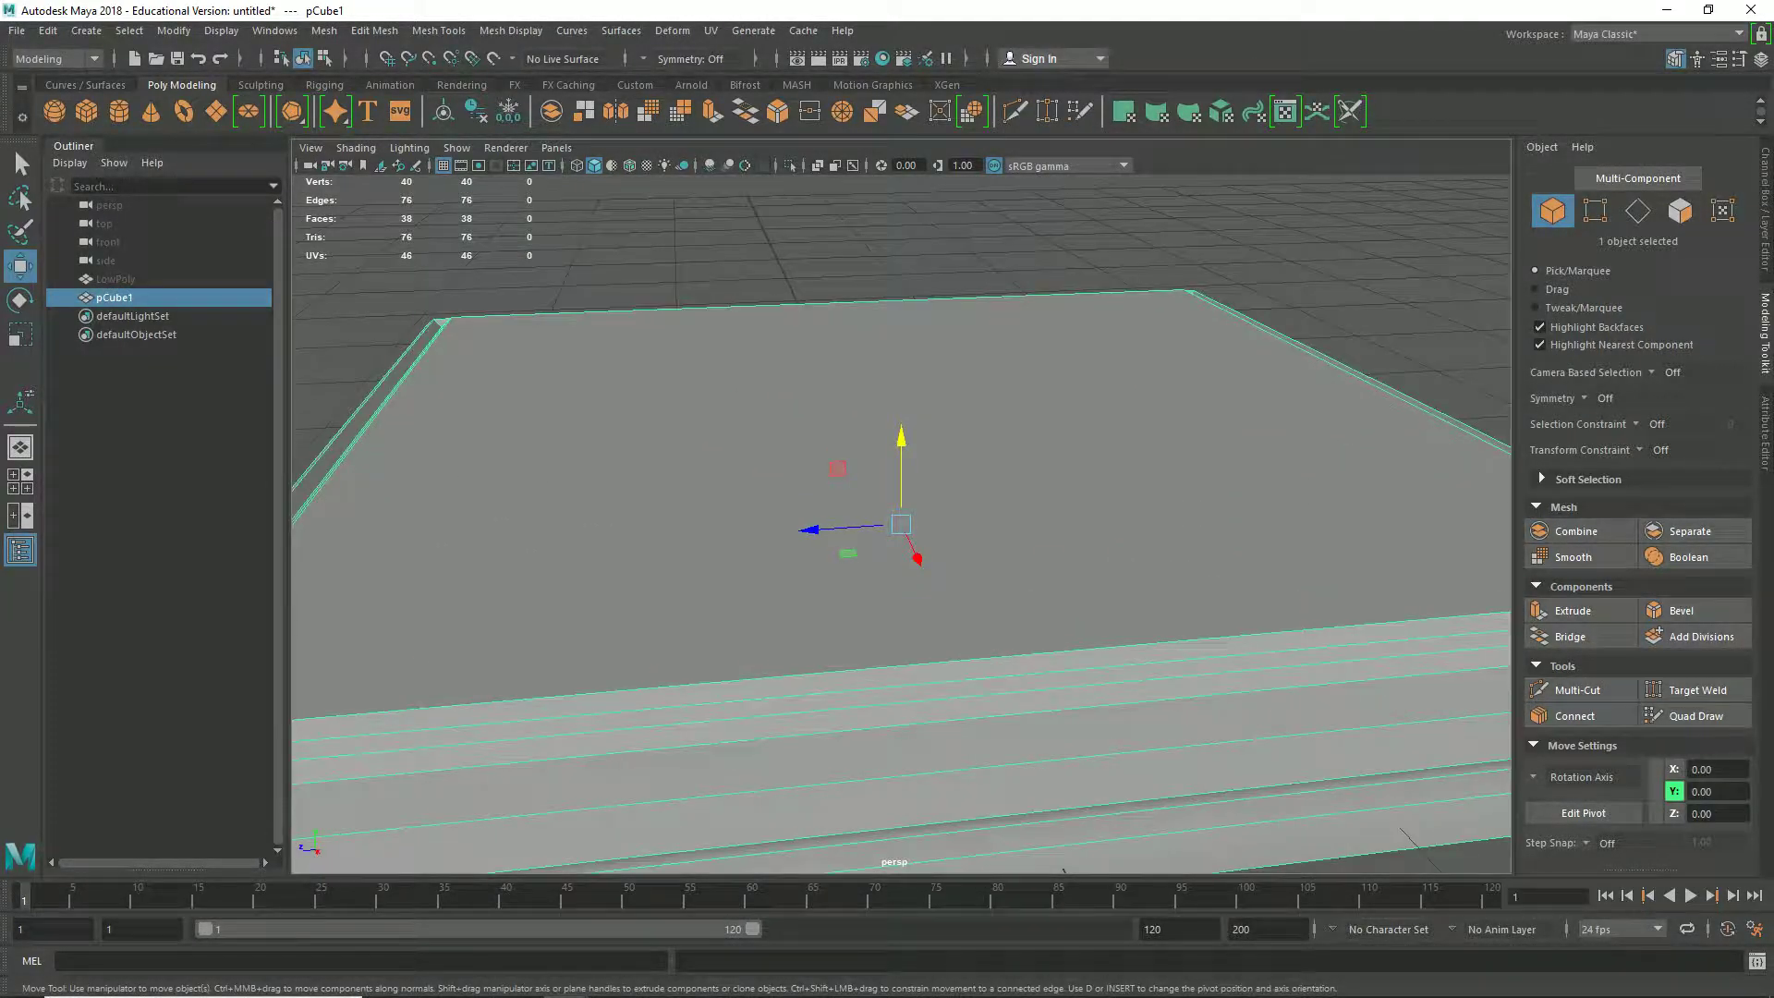
{"action": "middle_click_drag", "start_coordinate": [554, 610], "coordinate": [808, 462], "text": "alt"}
{"action": "right_click_drag", "start_coordinate": [659, 470], "coordinate": [660, 421]}
{"action": "double_click", "coordinate": [547, 538]}
{"action": "scroll", "coordinate": [785, 518], "scroll_direction": "down", "scroll_amount": 5}
{"action": "middle_click_drag", "start_coordinate": [1339, 527], "coordinate": [739, 530], "text": "alt"}
{"action": "double_click", "coordinate": [785, 484], "text": "shift"}
{"action": "left_click_drag", "start_coordinate": [785, 490], "coordinate": [489, 508], "text": "alt"}
{"action": "double_click", "coordinate": [1385, 421], "text": "shift"}
{"action": "left_click_drag", "start_coordinate": [1386, 421], "coordinate": [1215, 408], "text": "alt"}
{"action": "middle_click_drag", "start_coordinate": [1423, 580], "coordinate": [759, 409], "text": "alt"}
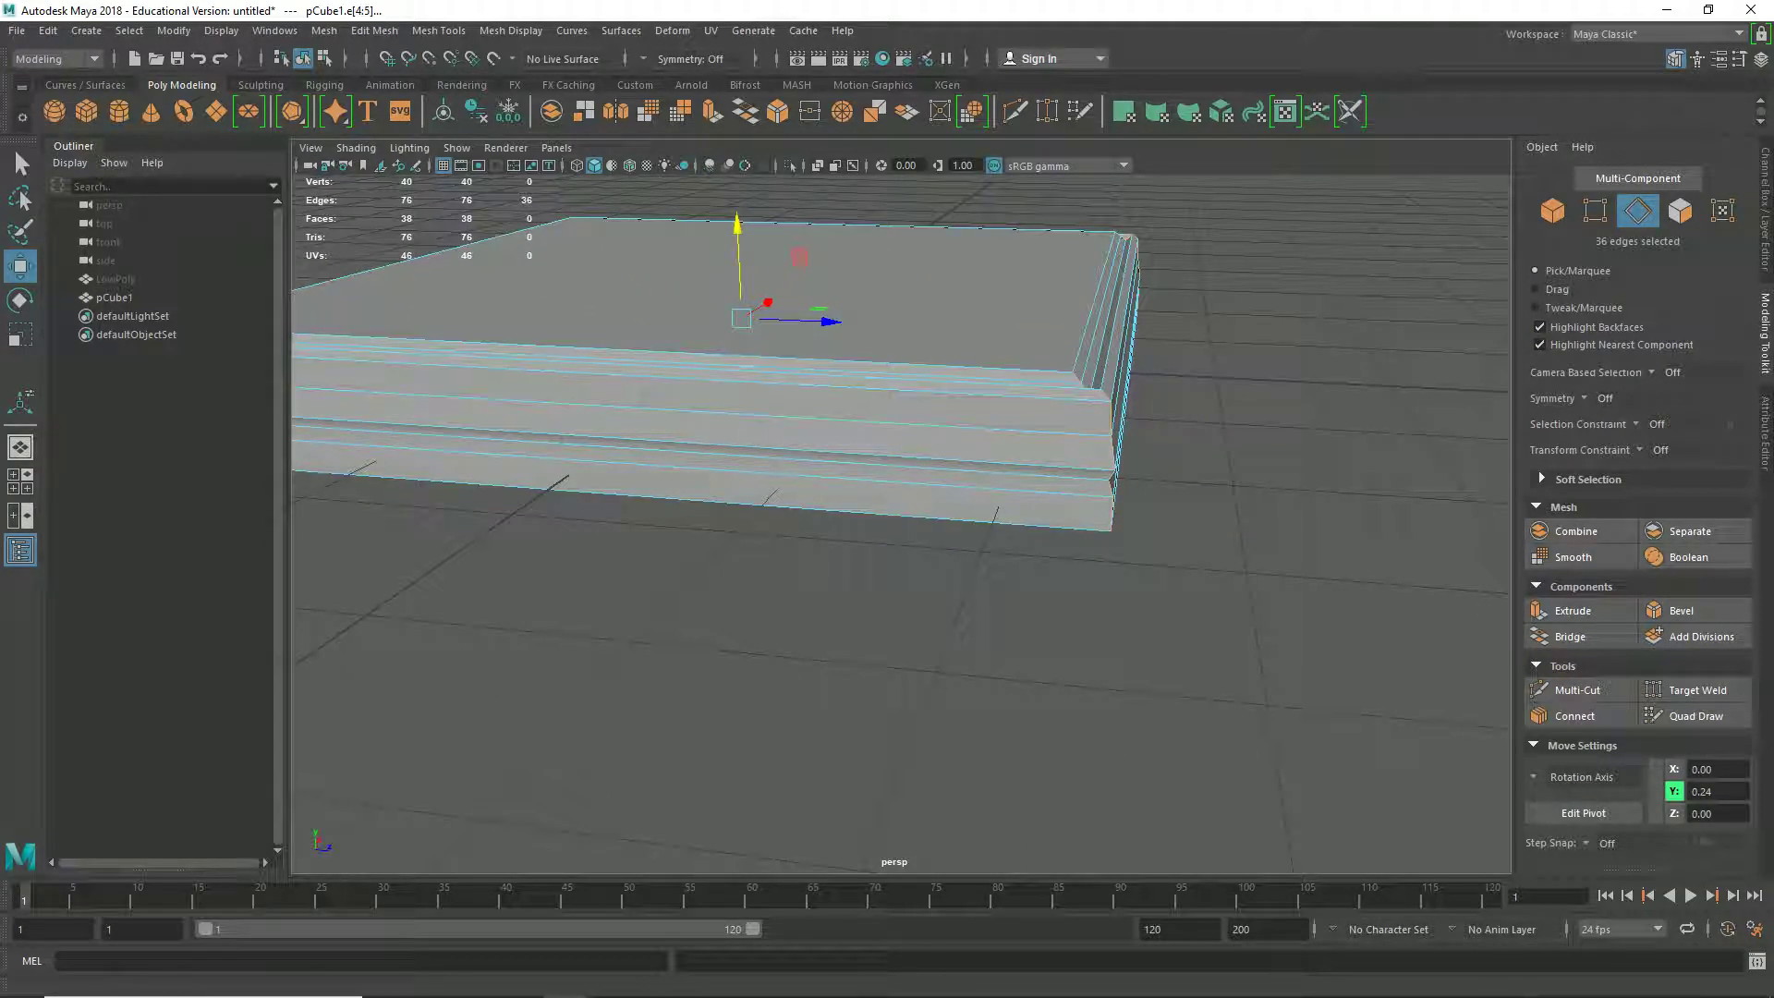
Step: Bevel the selected corner edges with a fraction of 0.05 and return to object mode with nothing selected
{"action": "left_click", "coordinate": [1674, 610]}
{"action": "left_click", "coordinate": [1299, 547]}
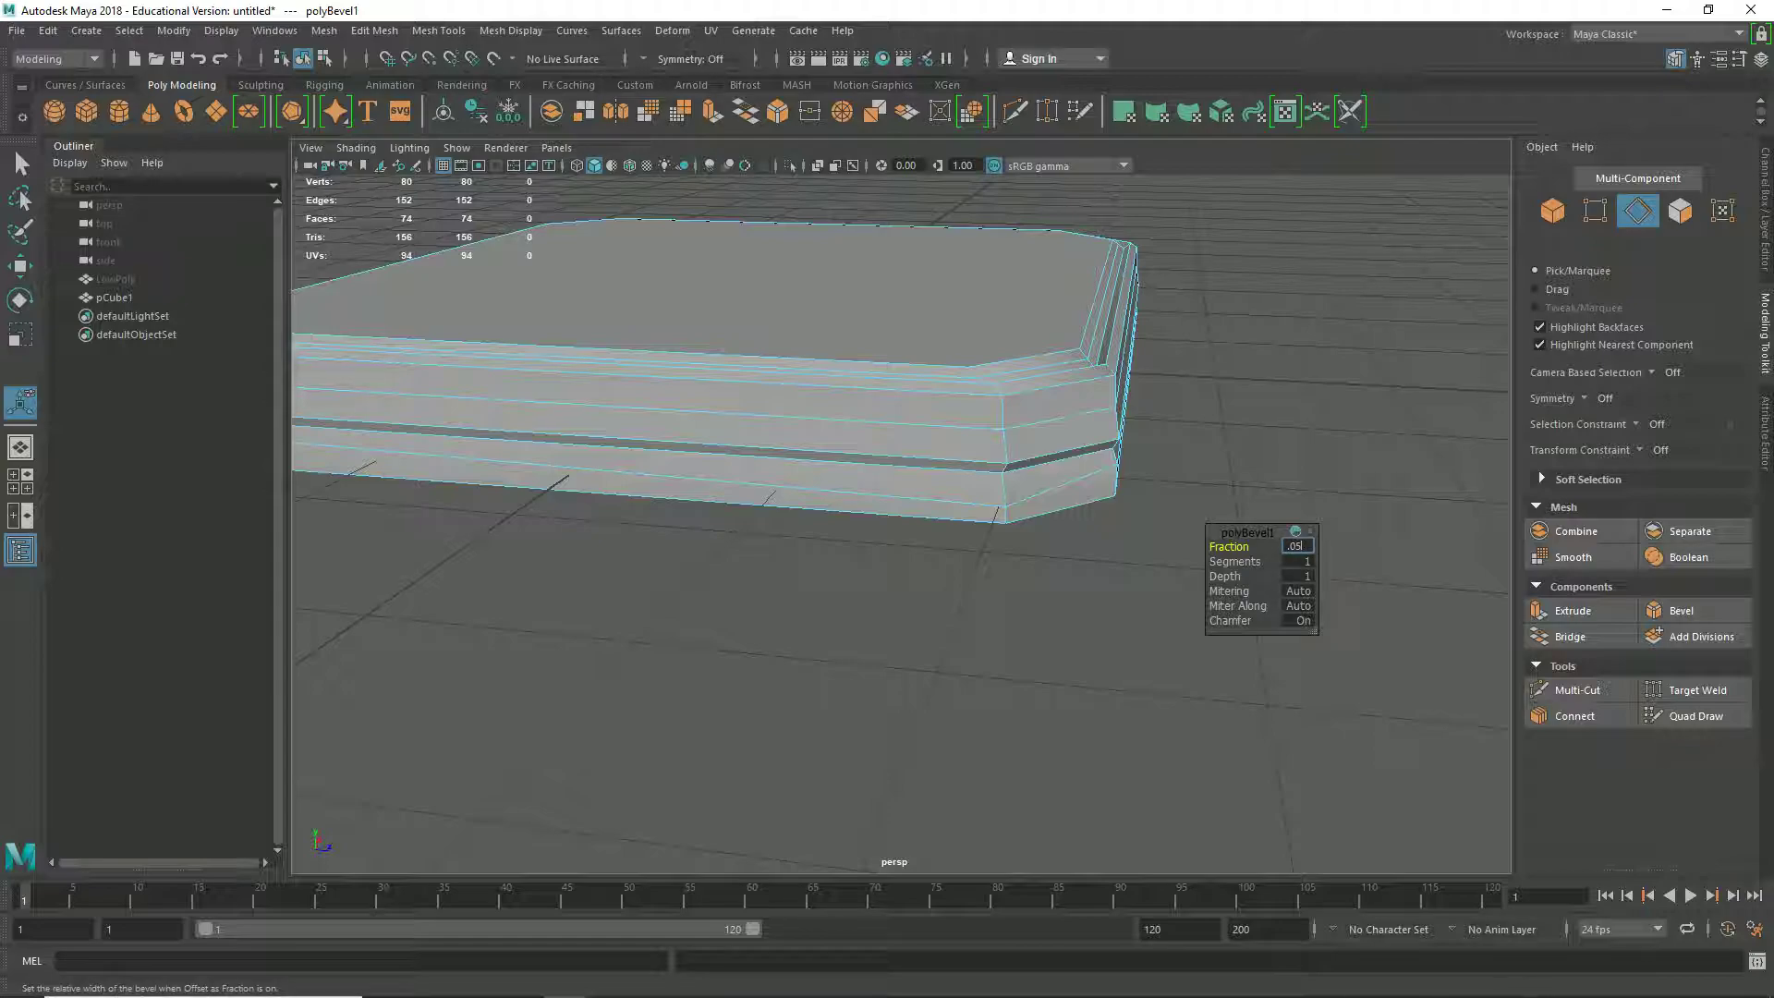
{"action": "type", "text": ".05"}
{"action": "key", "text": "Return"}
{"action": "left_click_drag", "start_coordinate": [924, 517], "coordinate": [923, 554], "text": "alt"}
{"action": "right_click_drag", "start_coordinate": [978, 356], "coordinate": [1067, 328]}
{"action": "left_click", "coordinate": [1099, 573]}
Step: Select the slab and use the Insert Edge Loop tool to add support loops around the side groove
{"action": "scroll", "coordinate": [1099, 572], "scroll_direction": "down", "scroll_amount": 5}
{"action": "left_click_drag", "start_coordinate": [1099, 572], "coordinate": [1748, 409], "text": "alt"}
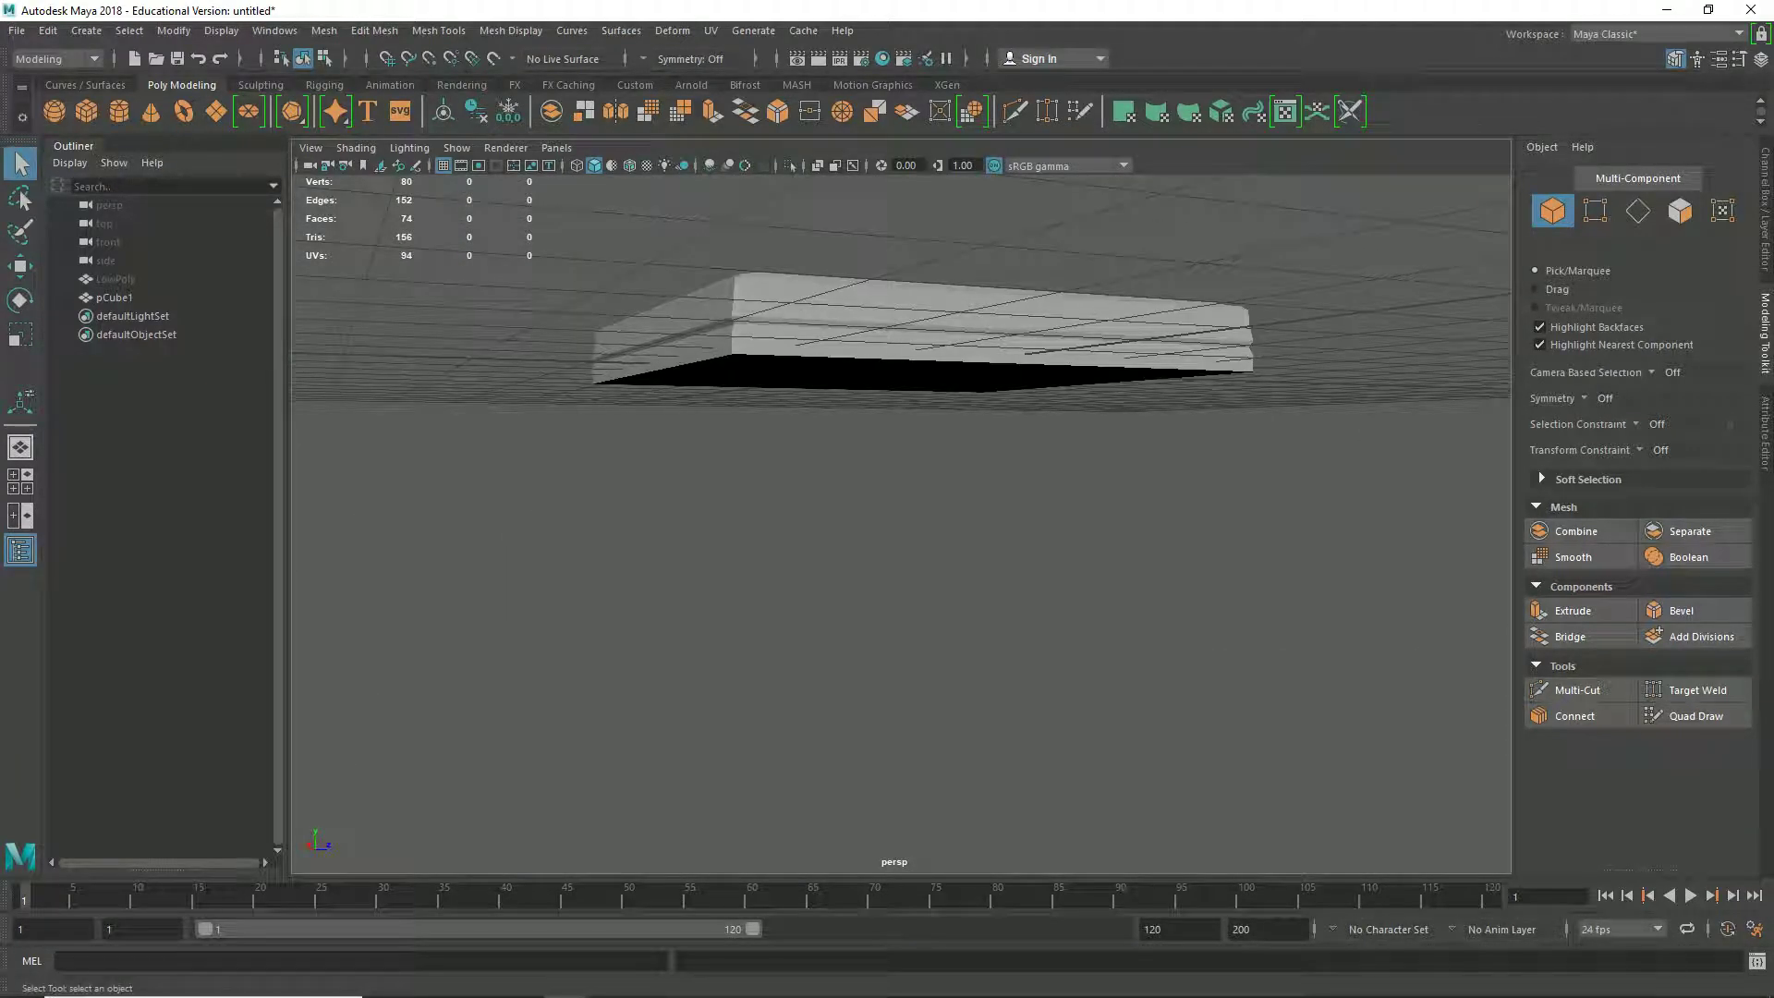
{"action": "left_click_drag", "start_coordinate": [901, 480], "coordinate": [873, 518], "text": "alt"}
{"action": "scroll", "coordinate": [910, 531], "scroll_direction": "up", "scroll_amount": 5}
{"action": "left_click", "coordinate": [705, 356]}
{"action": "right_click_drag", "start_coordinate": [705, 356], "coordinate": [702, 307]}
{"action": "left_click_drag", "start_coordinate": [739, 346], "coordinate": [841, 392], "text": "alt"}
{"action": "right_click_drag", "start_coordinate": [851, 439], "coordinate": [859, 538]}
{"action": "scroll", "coordinate": [859, 538], "scroll_direction": "up", "scroll_amount": 2}
{"action": "scroll", "coordinate": [859, 538], "scroll_direction": "up", "scroll_amount": 5}
{"action": "left_click_drag", "start_coordinate": [859, 539], "coordinate": [912, 575], "text": "alt"}
{"action": "scroll", "coordinate": [905, 582], "scroll_direction": "down", "scroll_amount": 5}
{"action": "left_click_drag", "start_coordinate": [1086, 427], "coordinate": [1086, 427]}
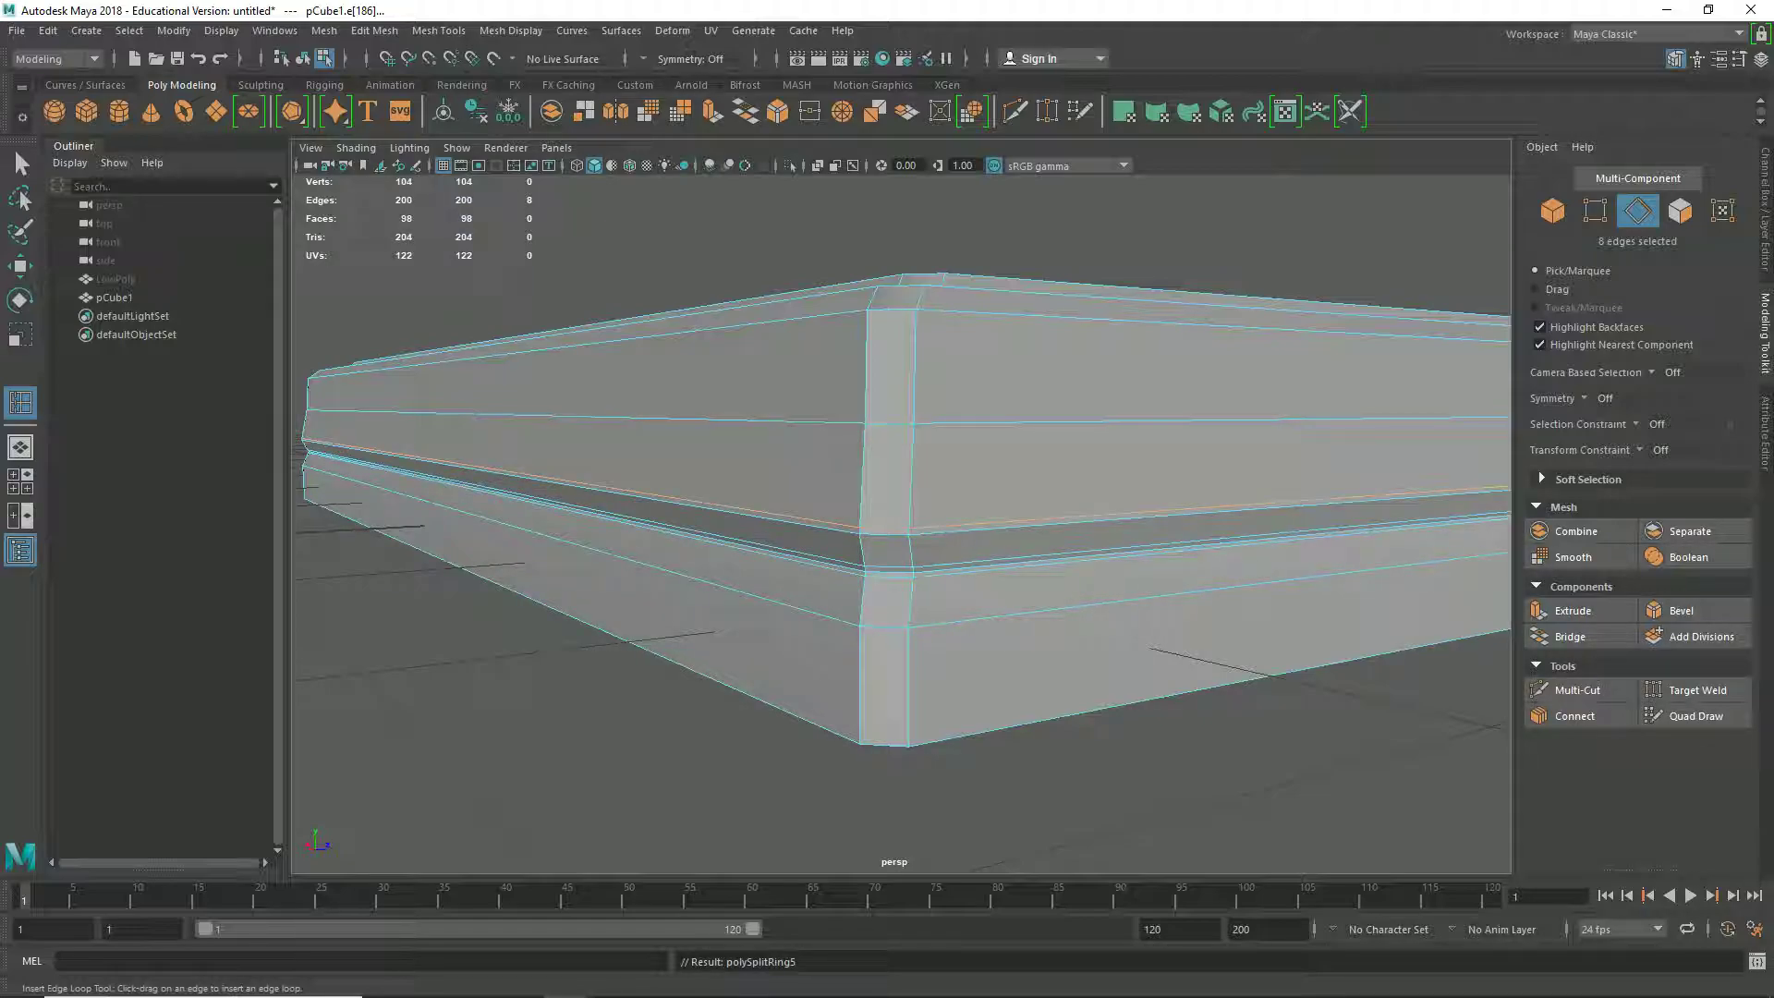
Step: Insert more edge loops tight against the groove's edges and the lower layer, checking them in smooth preview
{"action": "key", "text": "3"}
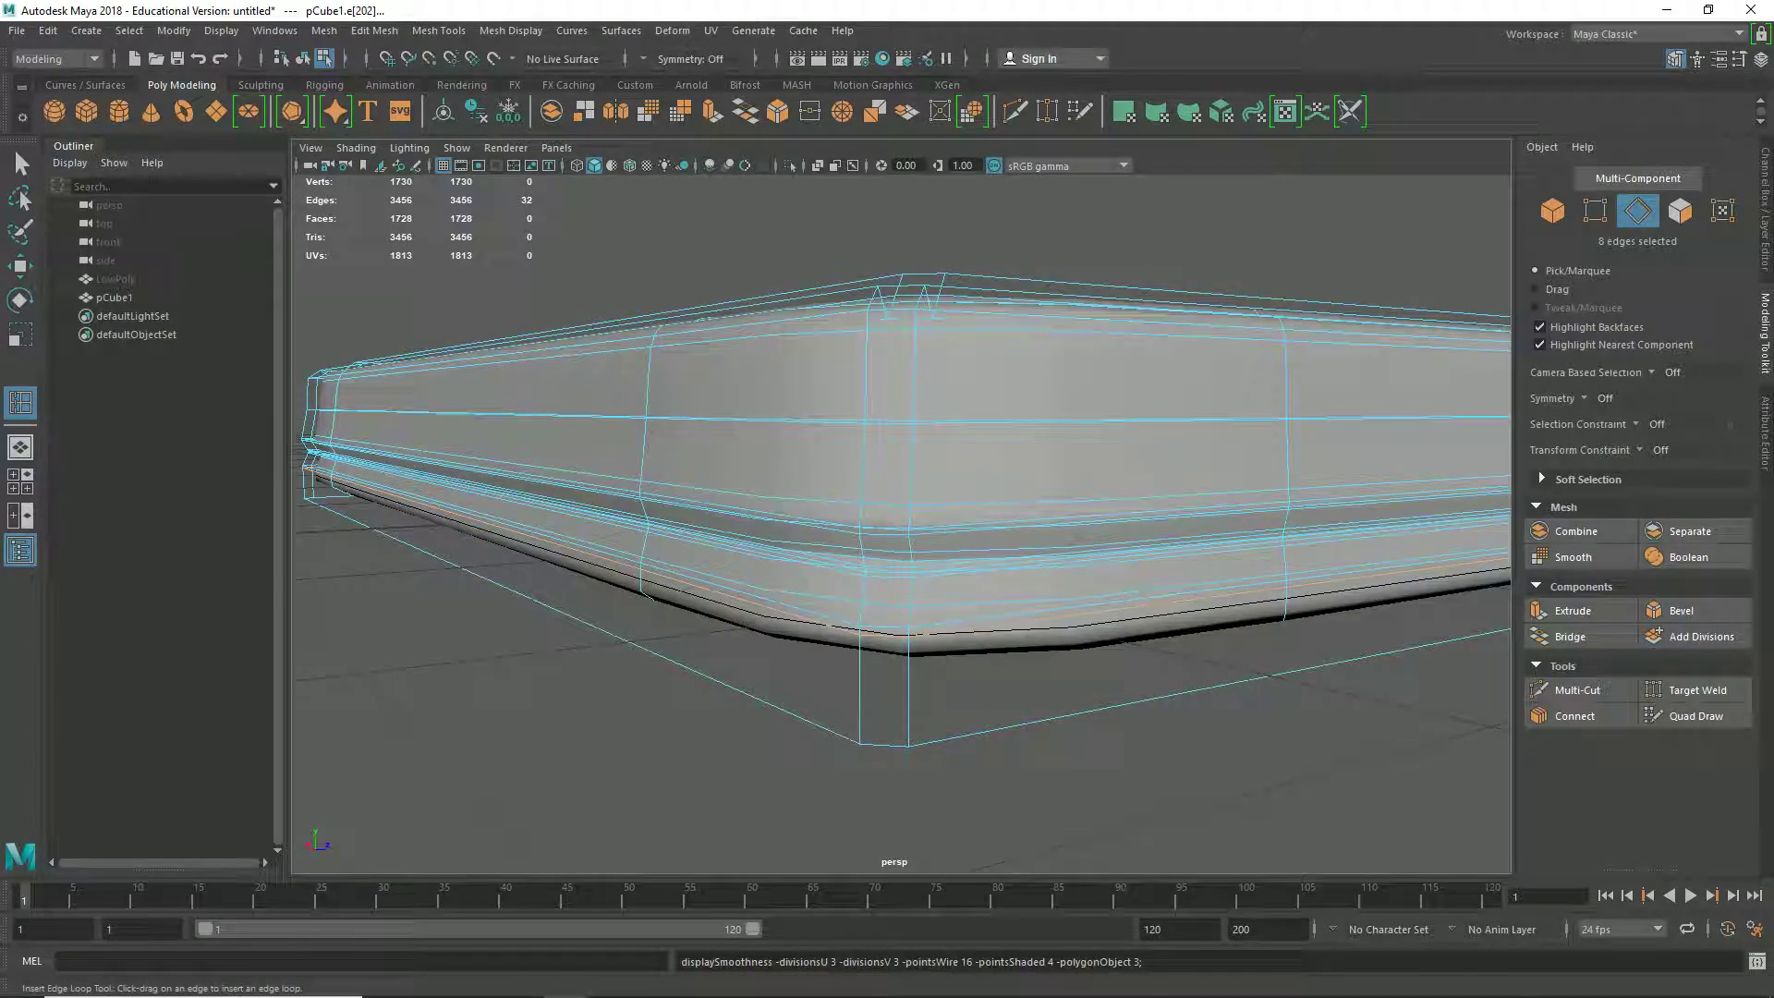
{"action": "key", "text": "1"}
{"action": "left_click_drag", "start_coordinate": [1081, 443], "coordinate": [1081, 443]}
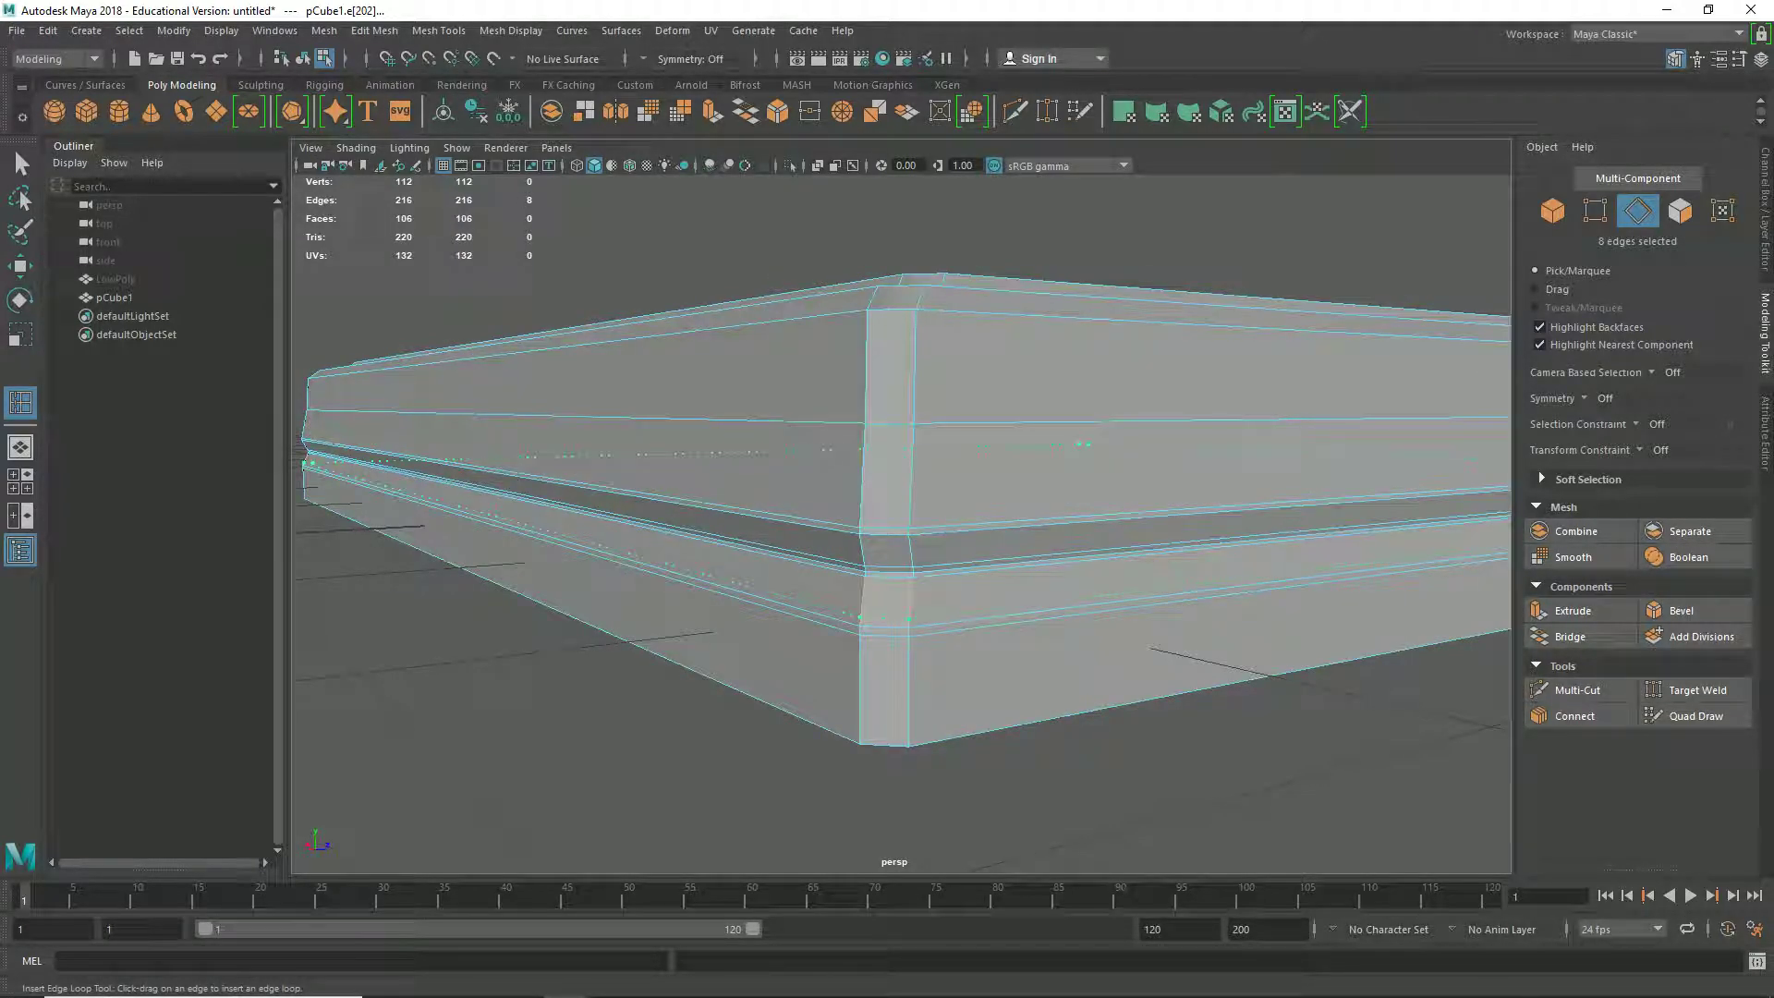
{"action": "key", "text": "3"}
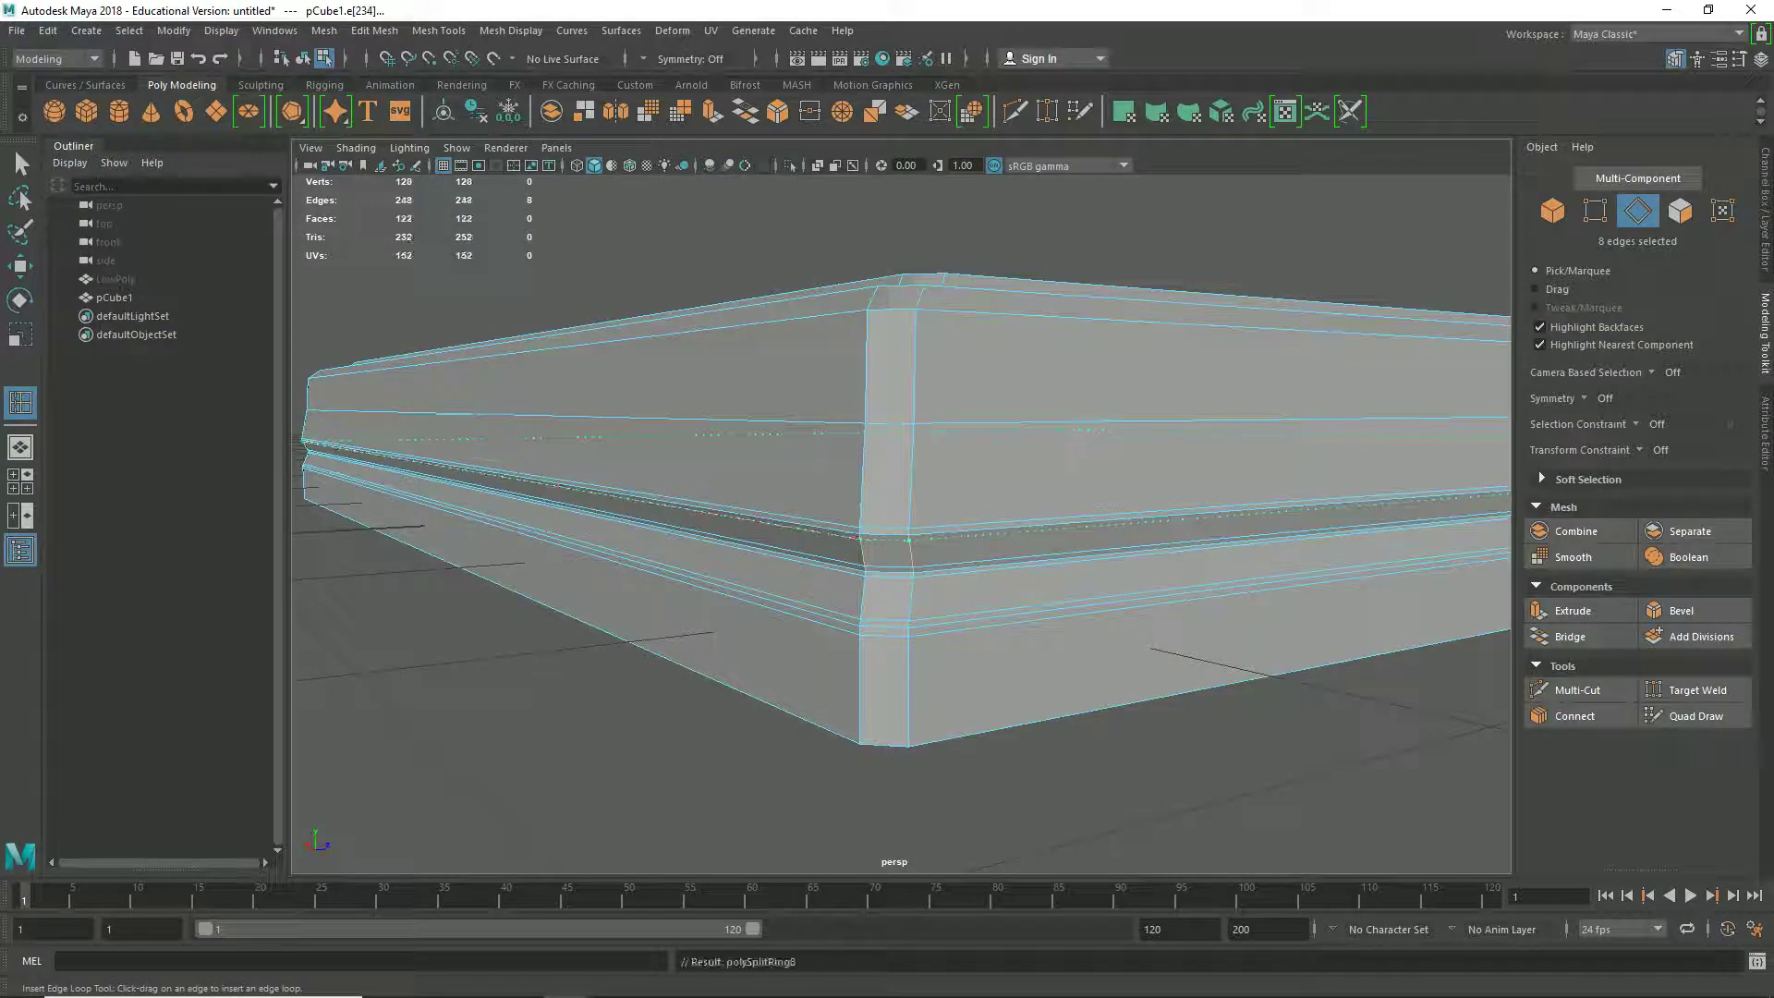
{"action": "key", "text": "1"}
Step: Insert support edge loops beside one bevelled corner and along the creases of the stepped top rim, checking the smooth preview
{"action": "left_click_drag", "start_coordinate": [910, 443], "coordinate": [896, 517], "text": "alt"}
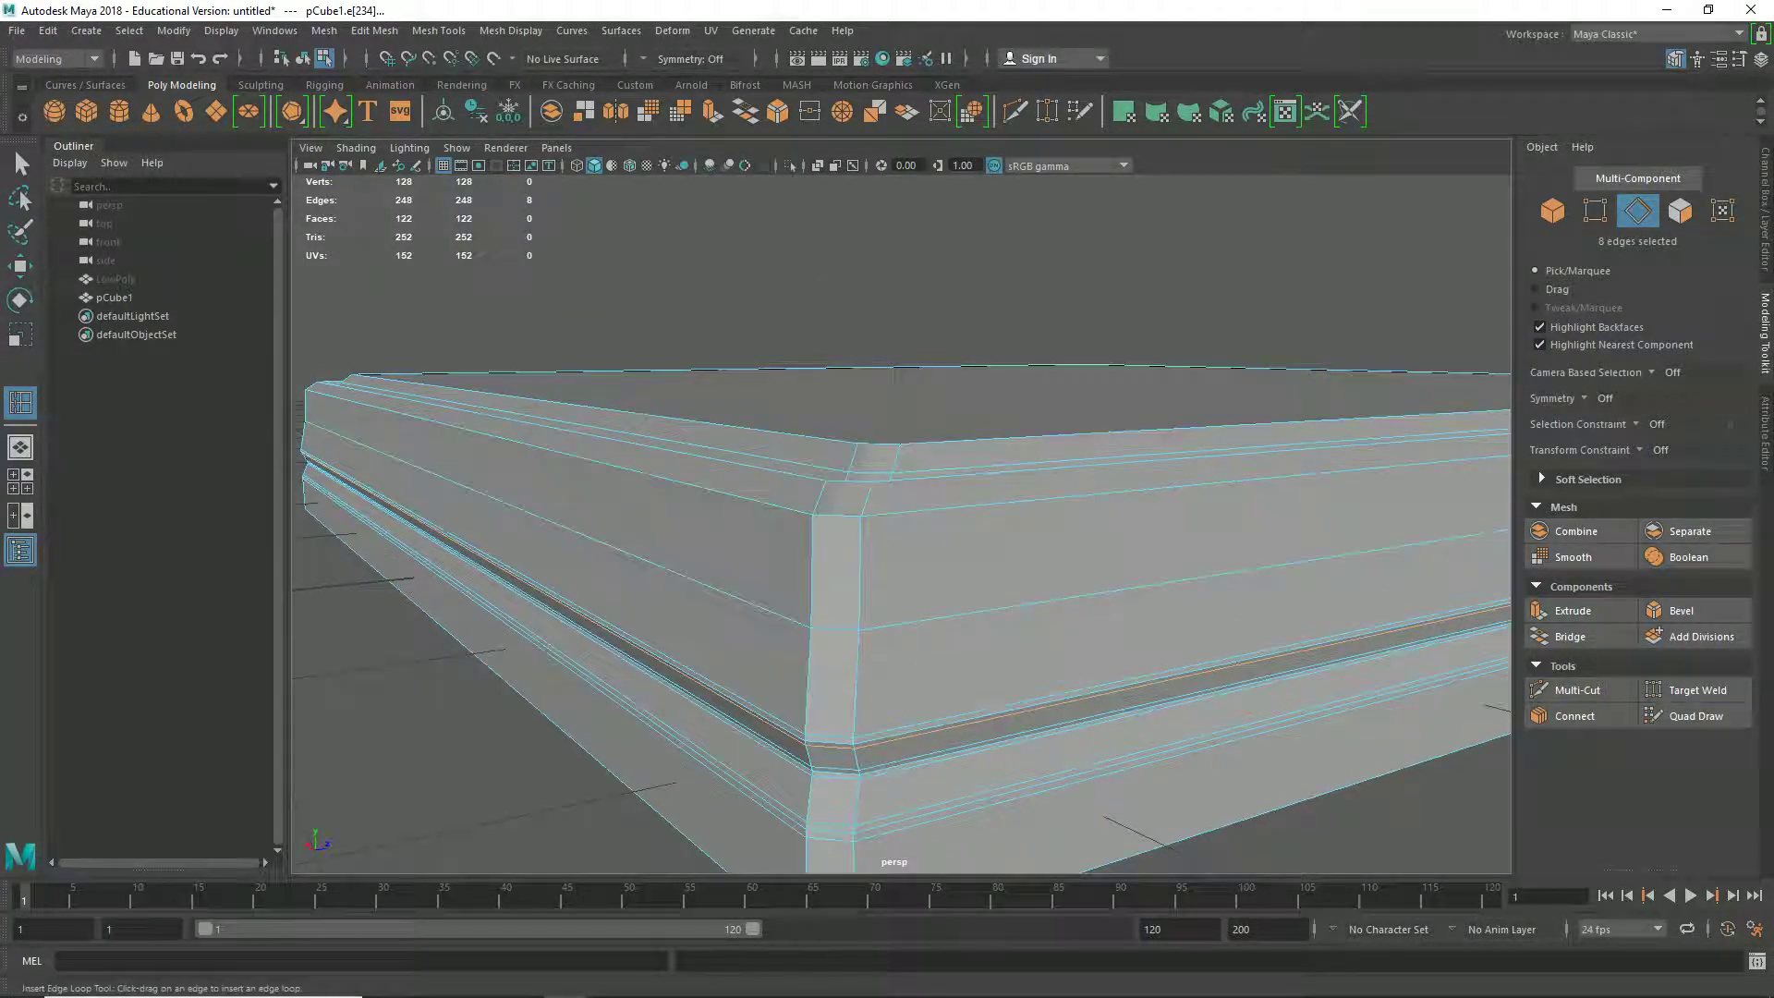
{"action": "left_click_drag", "start_coordinate": [905, 444], "coordinate": [836, 530]}
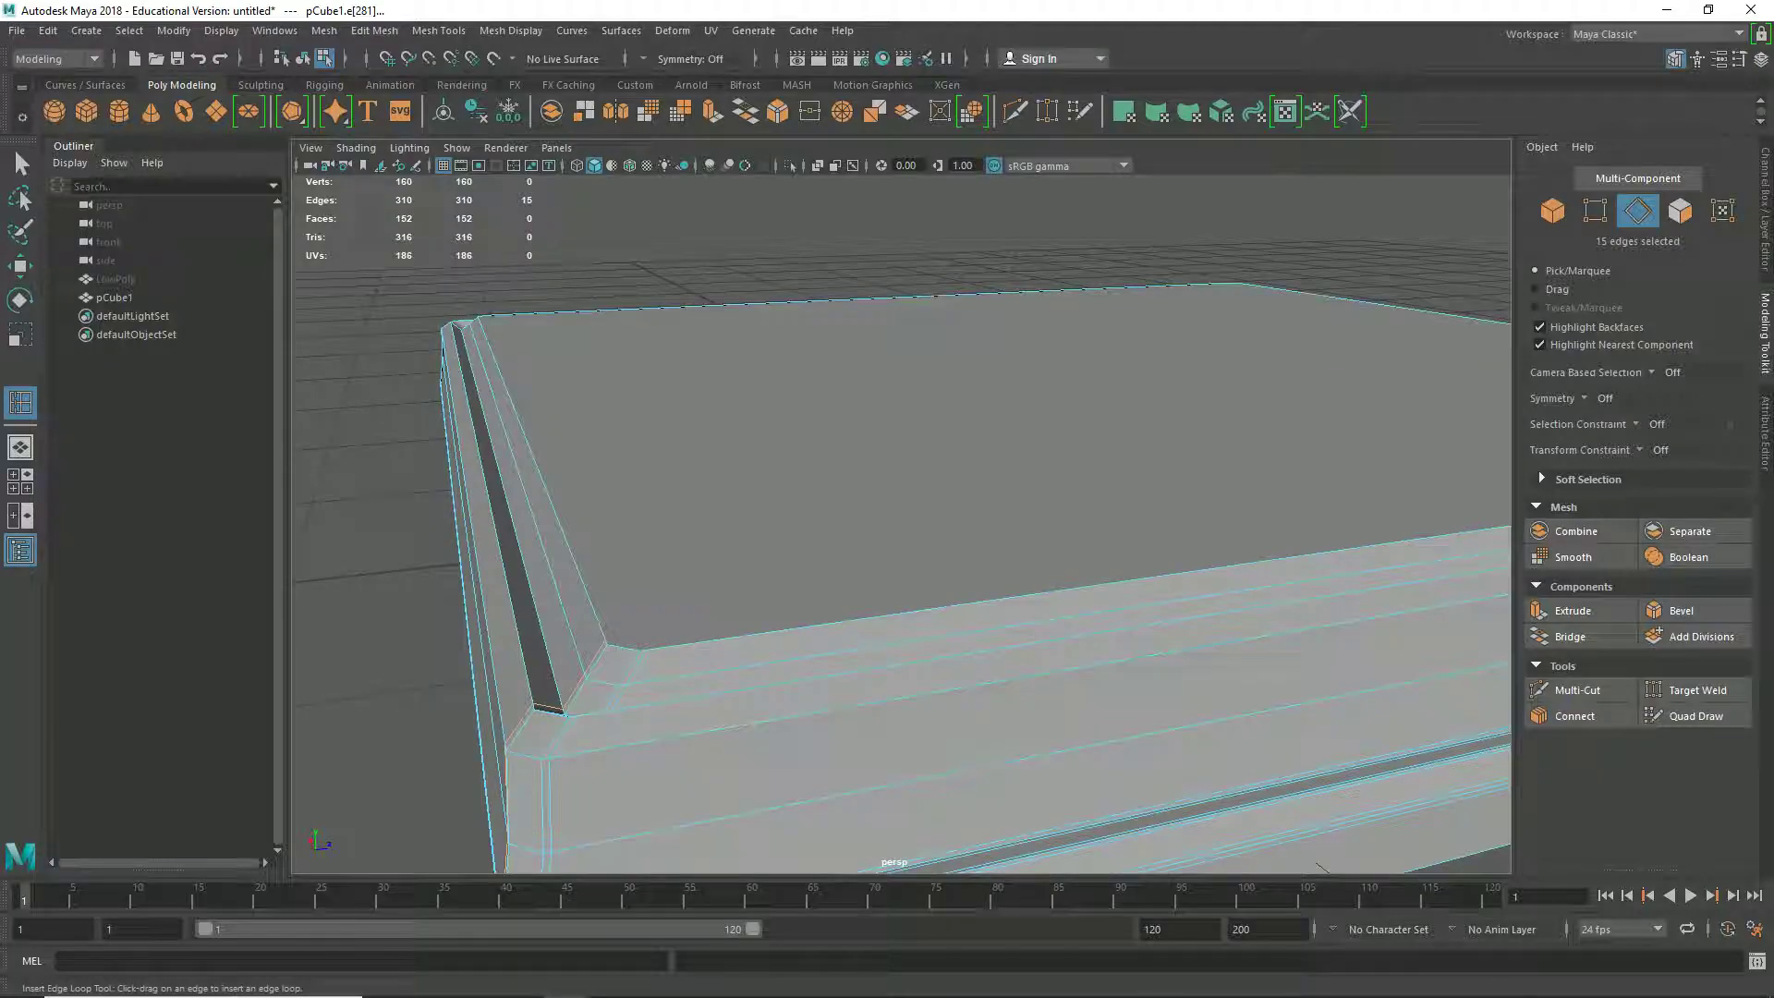
{"action": "left_click", "coordinate": [596, 719]}
{"action": "left_click", "coordinate": [550, 708]}
{"action": "left_click", "coordinate": [572, 711]}
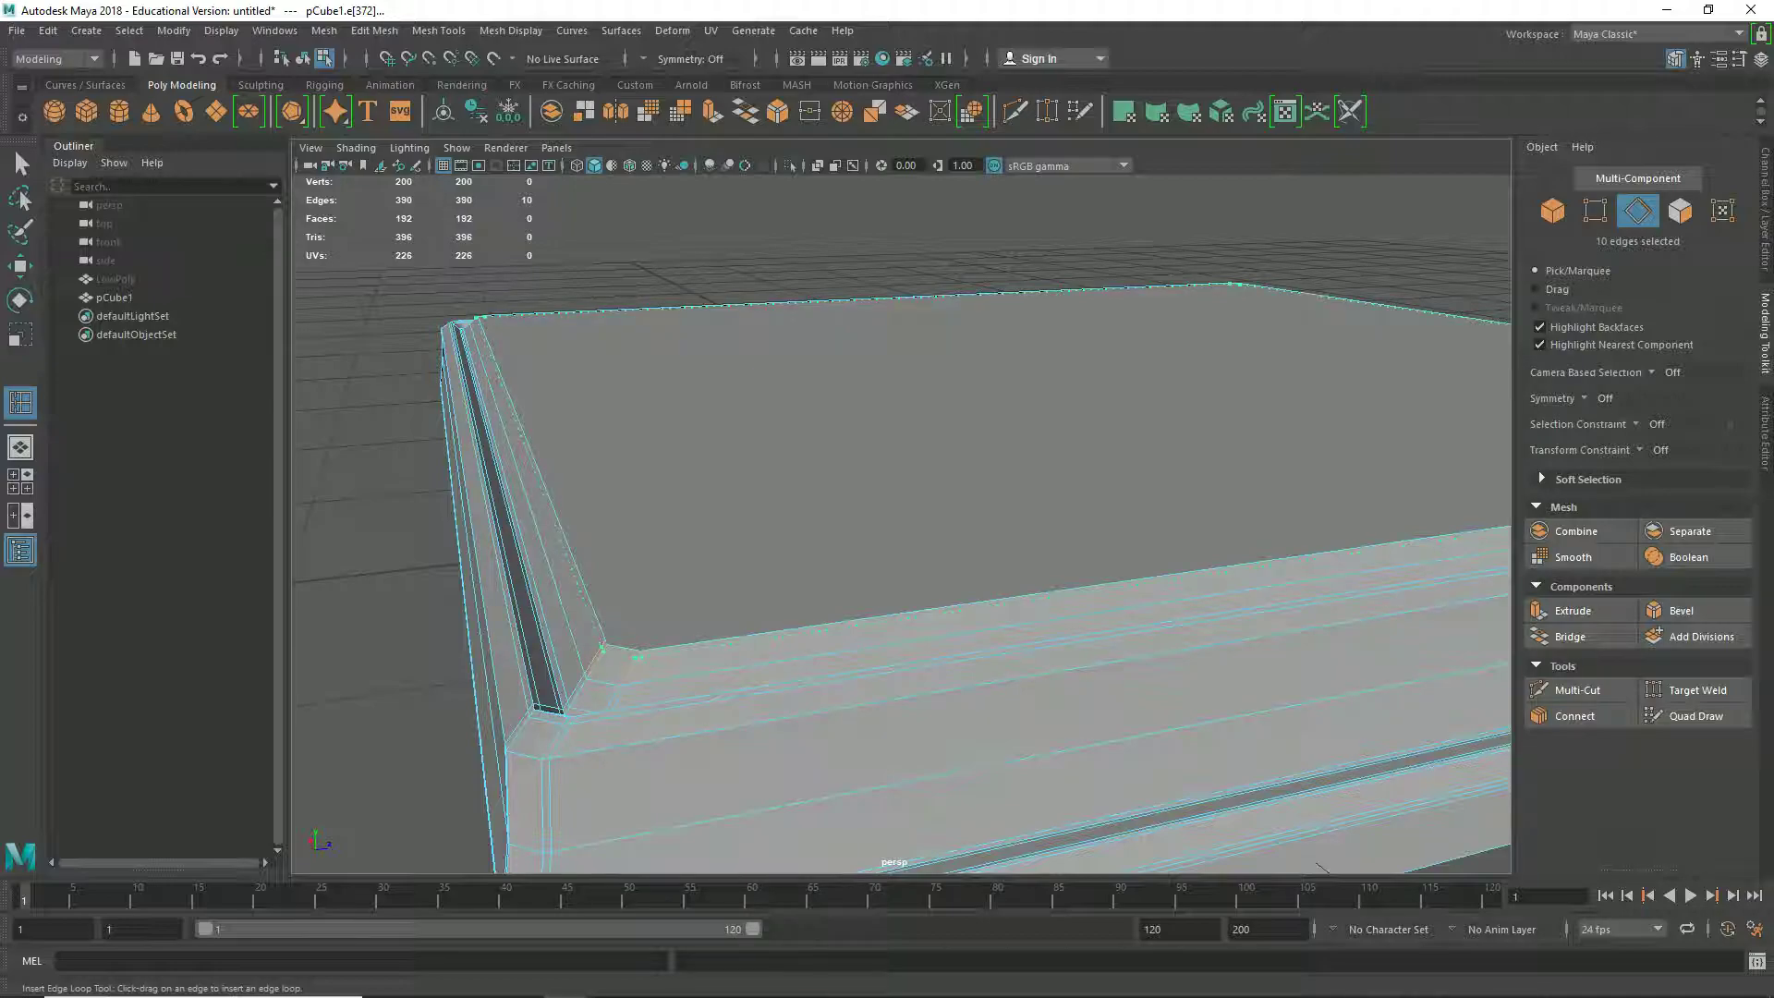
{"action": "key", "text": "3"}
{"action": "key", "text": "1"}
Step: Insert vertical support edge loops on both sides of each of the three remaining bevelled corners
{"action": "scroll", "coordinate": [758, 573], "scroll_direction": "down", "scroll_amount": 5}
{"action": "left_click_drag", "start_coordinate": [739, 554], "coordinate": [1108, 596], "text": "alt"}
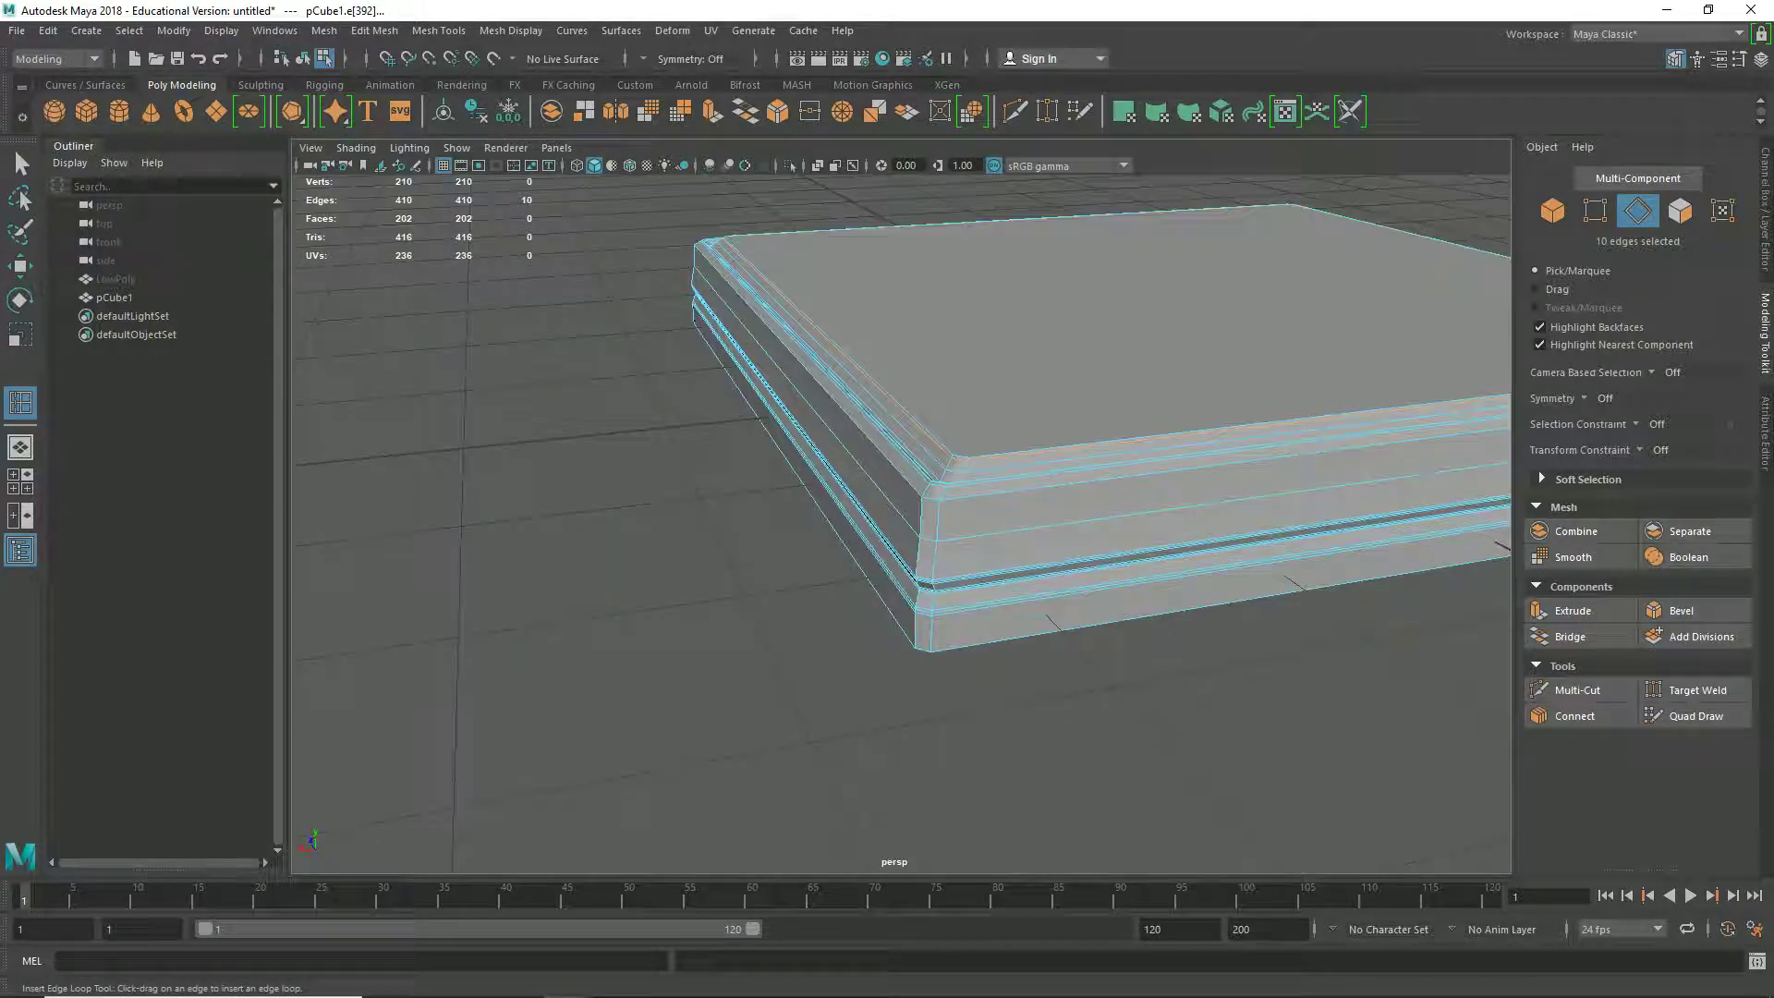
{"action": "scroll", "coordinate": [1108, 596], "scroll_direction": "up", "scroll_amount": 5}
{"action": "left_click", "coordinate": [979, 557]}
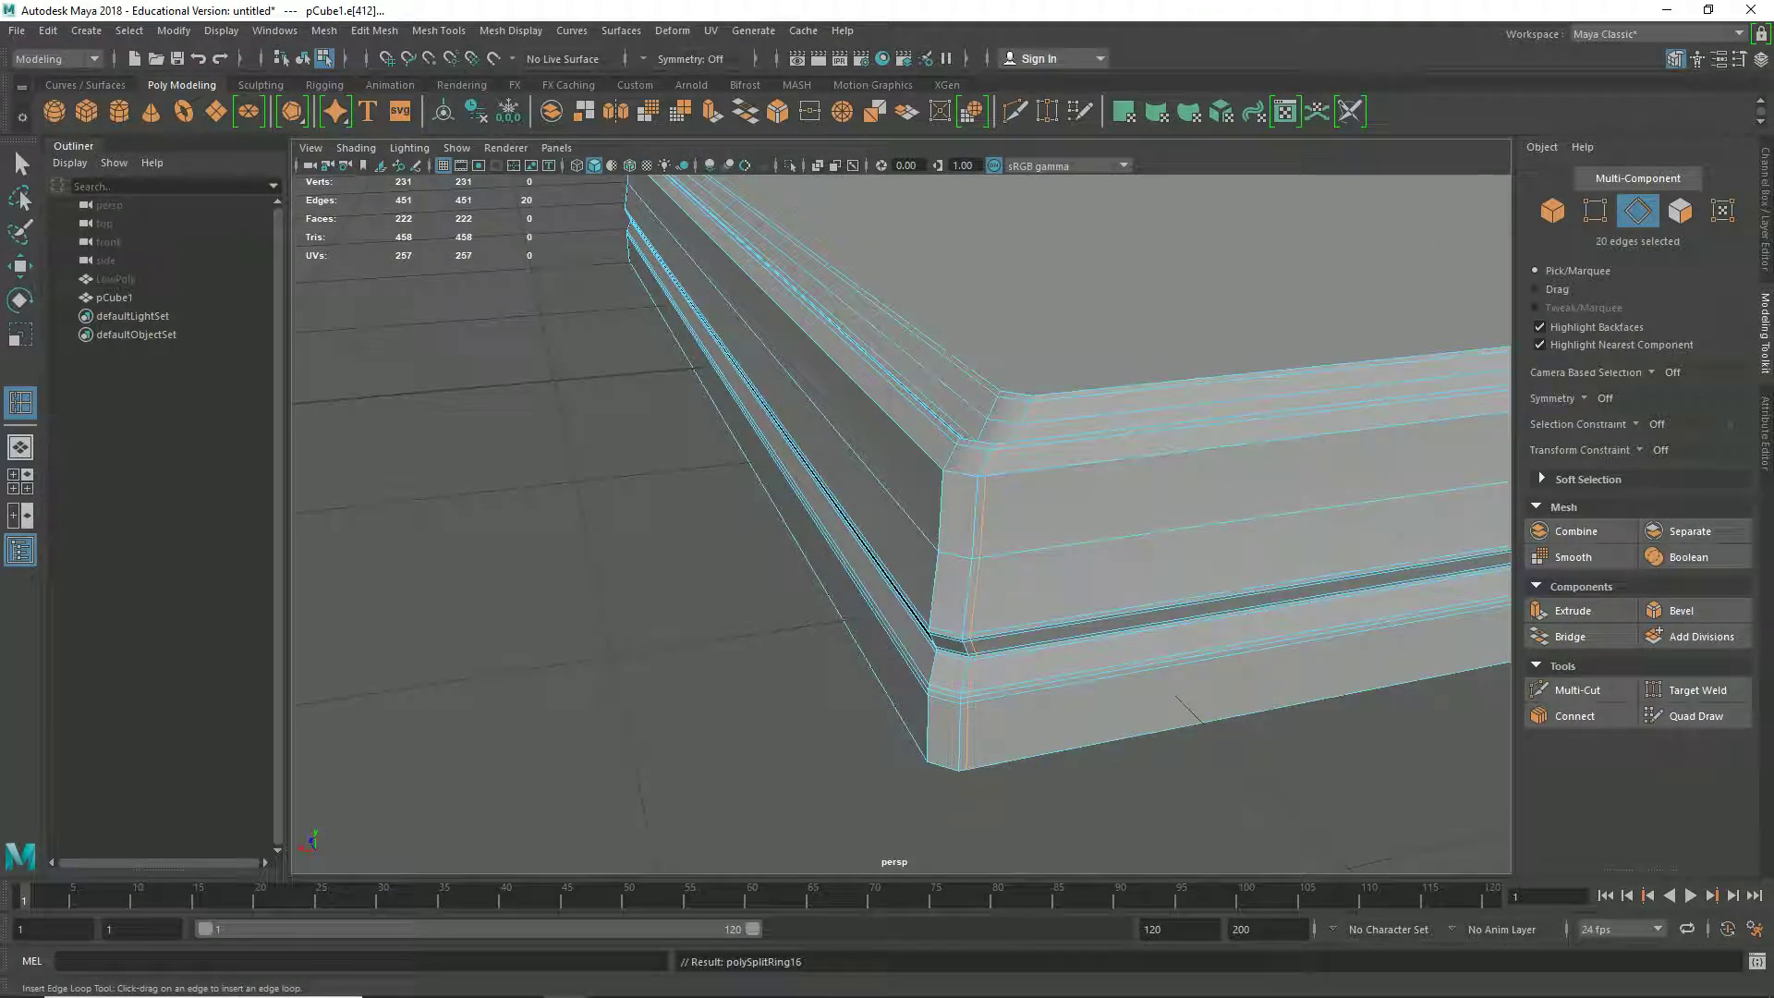
{"action": "left_click", "coordinate": [930, 591]}
{"action": "left_click_drag", "start_coordinate": [930, 591], "coordinate": [1076, 578], "text": "alt"}
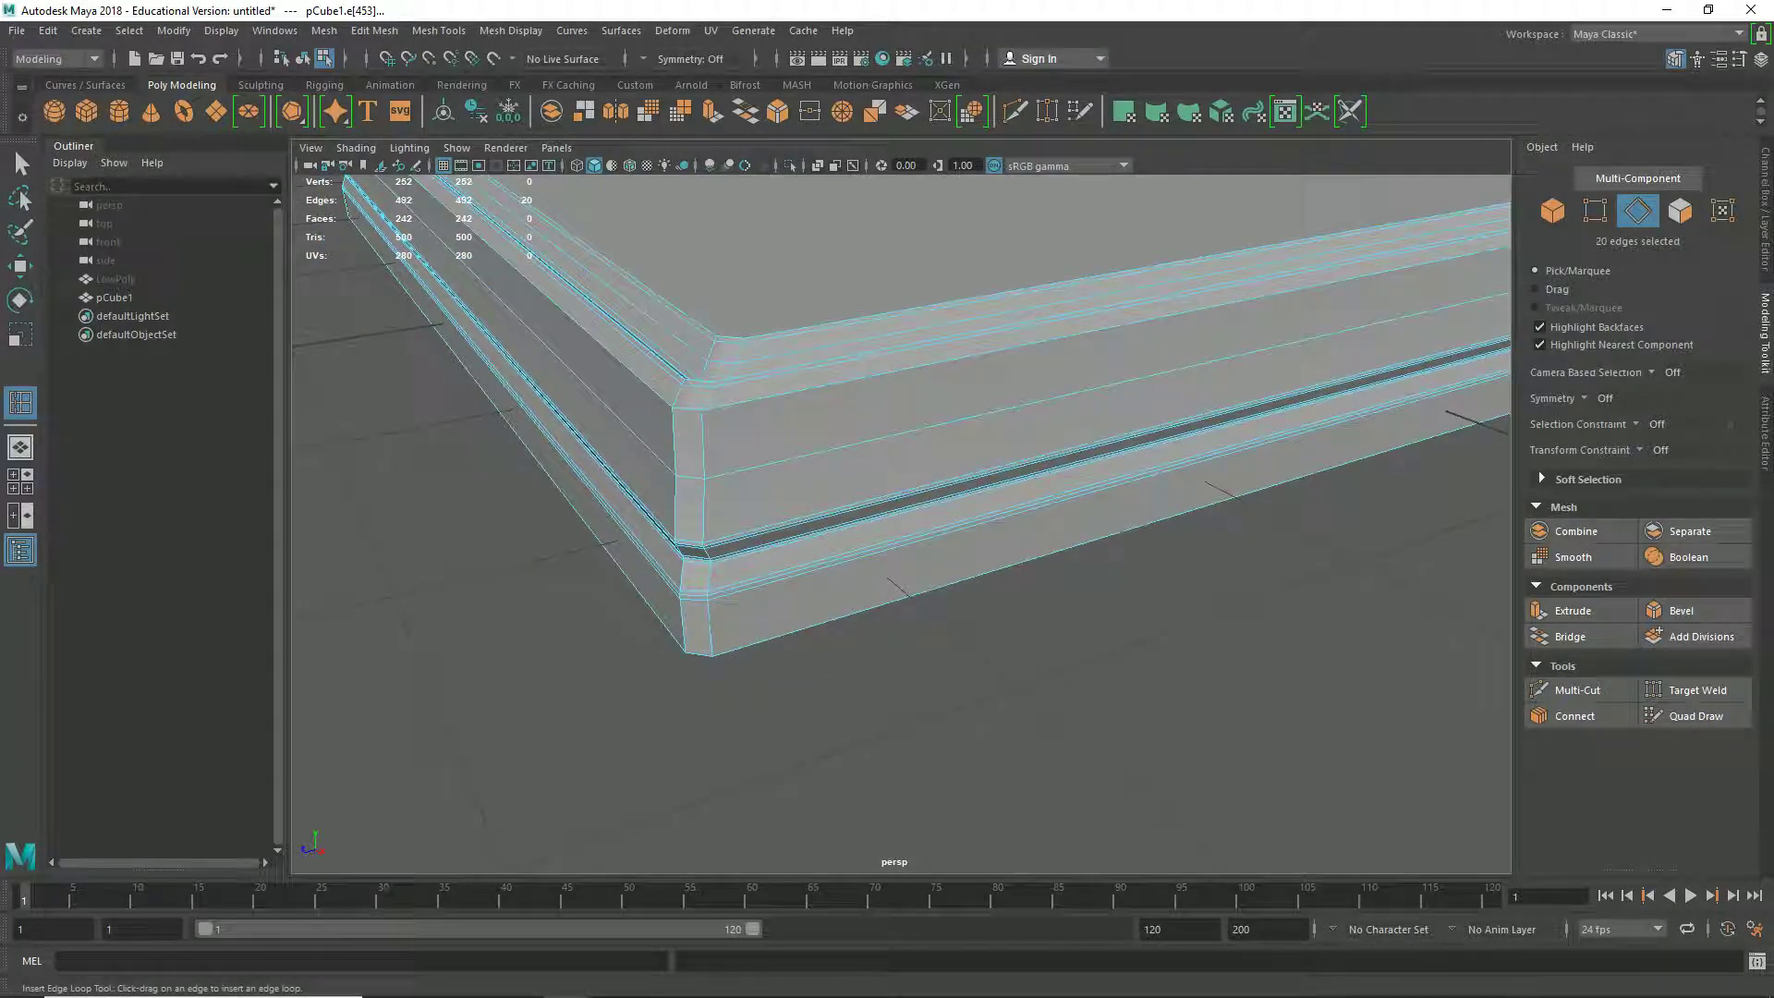
{"action": "left_click", "coordinate": [675, 586]}
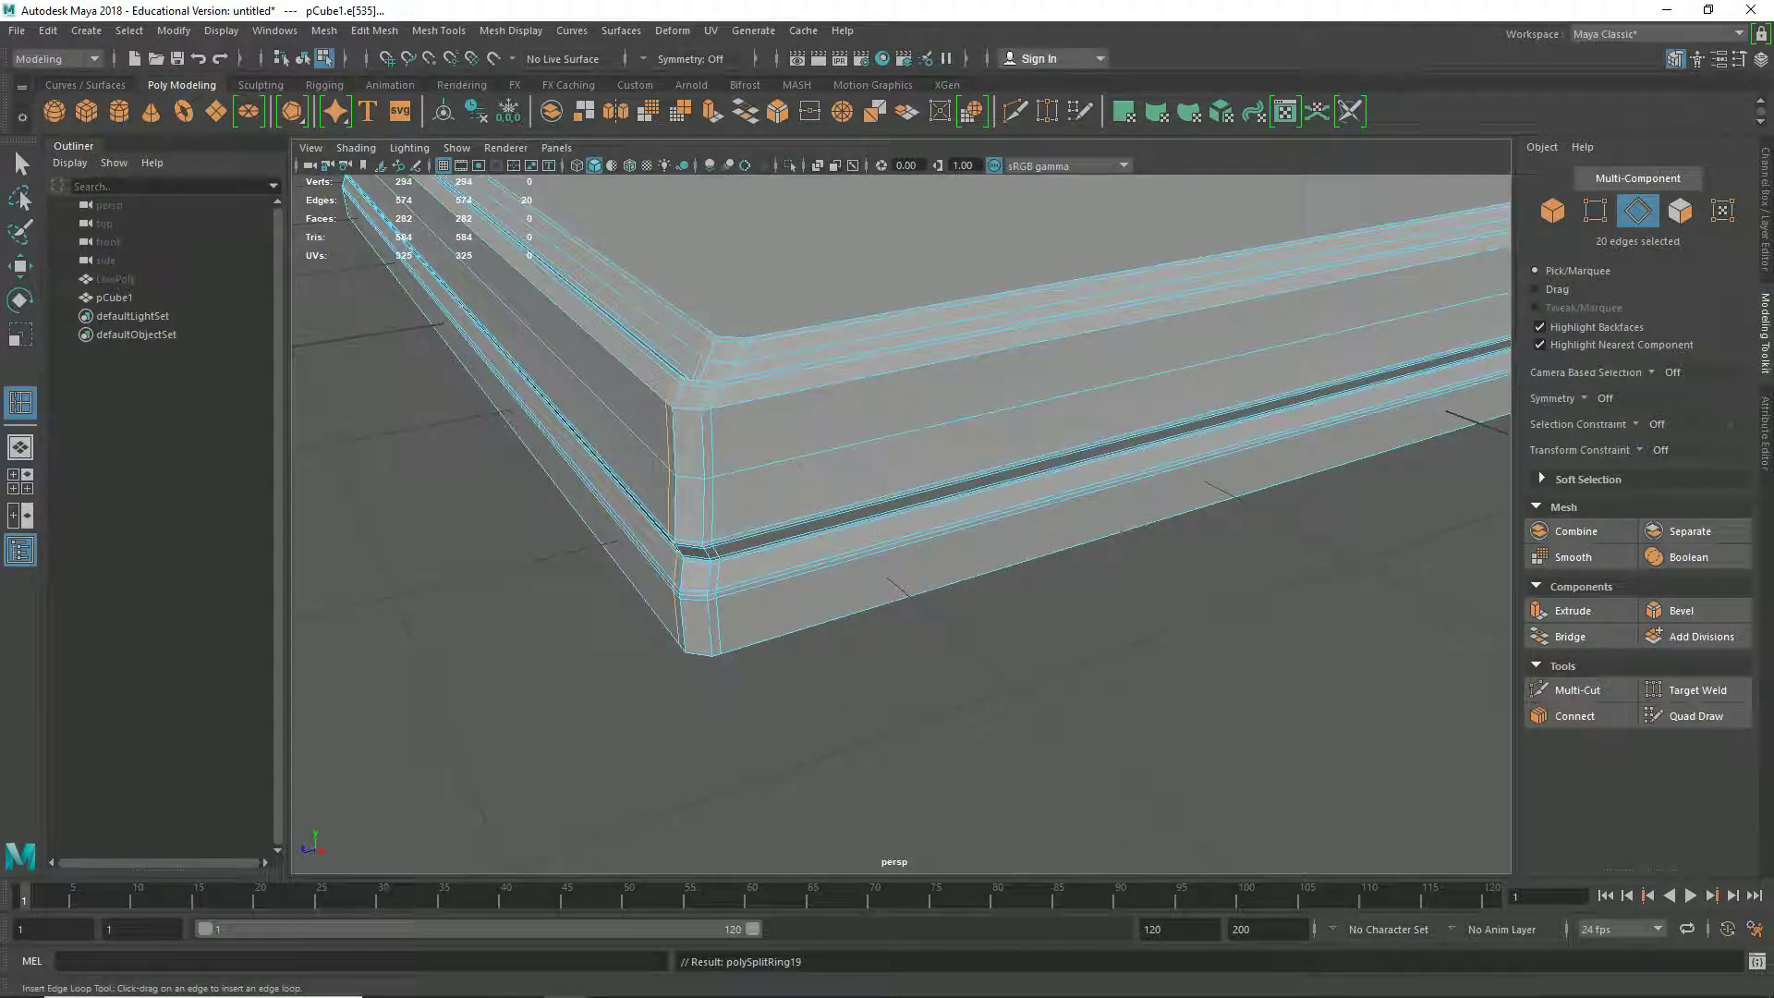
{"action": "scroll", "coordinate": [679, 587], "scroll_direction": "down", "scroll_amount": 2}
{"action": "left_click_drag", "start_coordinate": [679, 587], "coordinate": [952, 605], "text": "alt"}
{"action": "left_click", "coordinate": [690, 535]}
{"action": "left_click_drag", "start_coordinate": [691, 536], "coordinate": [886, 545], "text": "alt"}
{"action": "left_click", "coordinate": [909, 497]}
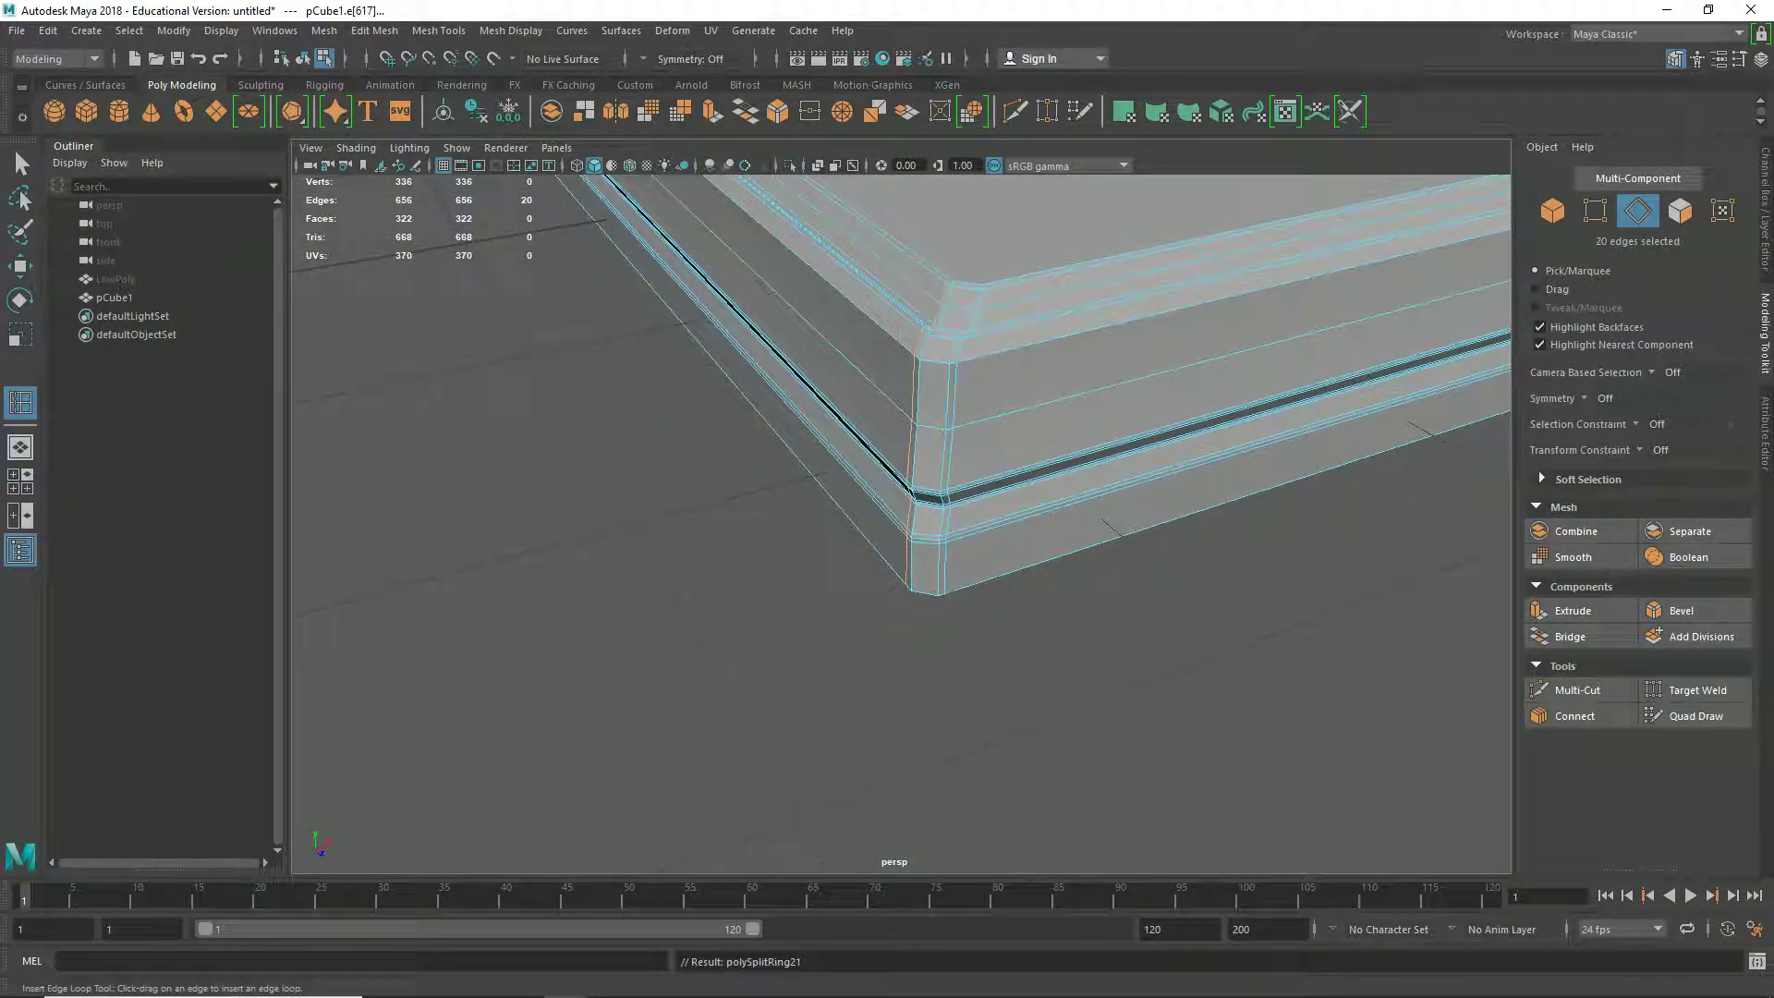
Step: Leave the edge loop tool, select the whole slab and apply Smooth with 1 division, checking it from around
{"action": "right_click_drag", "start_coordinate": [878, 254], "coordinate": [961, 230]}
{"action": "key", "text": "q"}
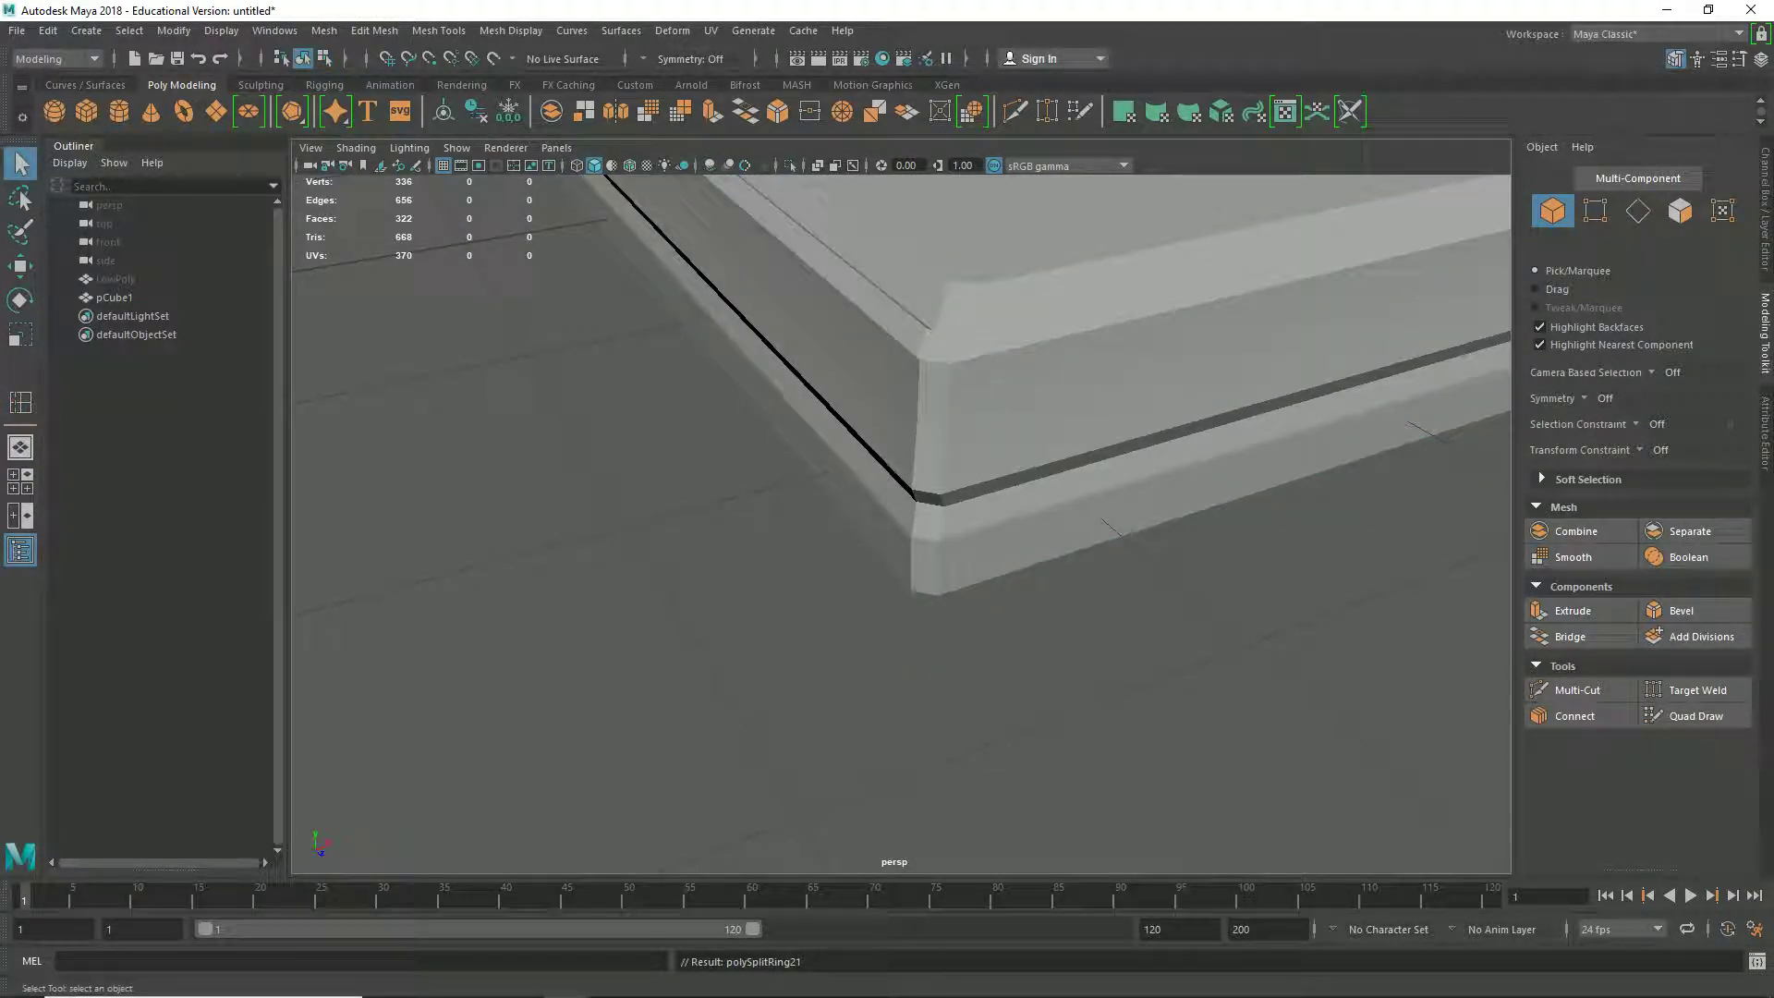
{"action": "left_click", "coordinate": [961, 277]}
{"action": "middle_click_drag", "start_coordinate": [960, 277], "coordinate": [872, 358], "text": "alt"}
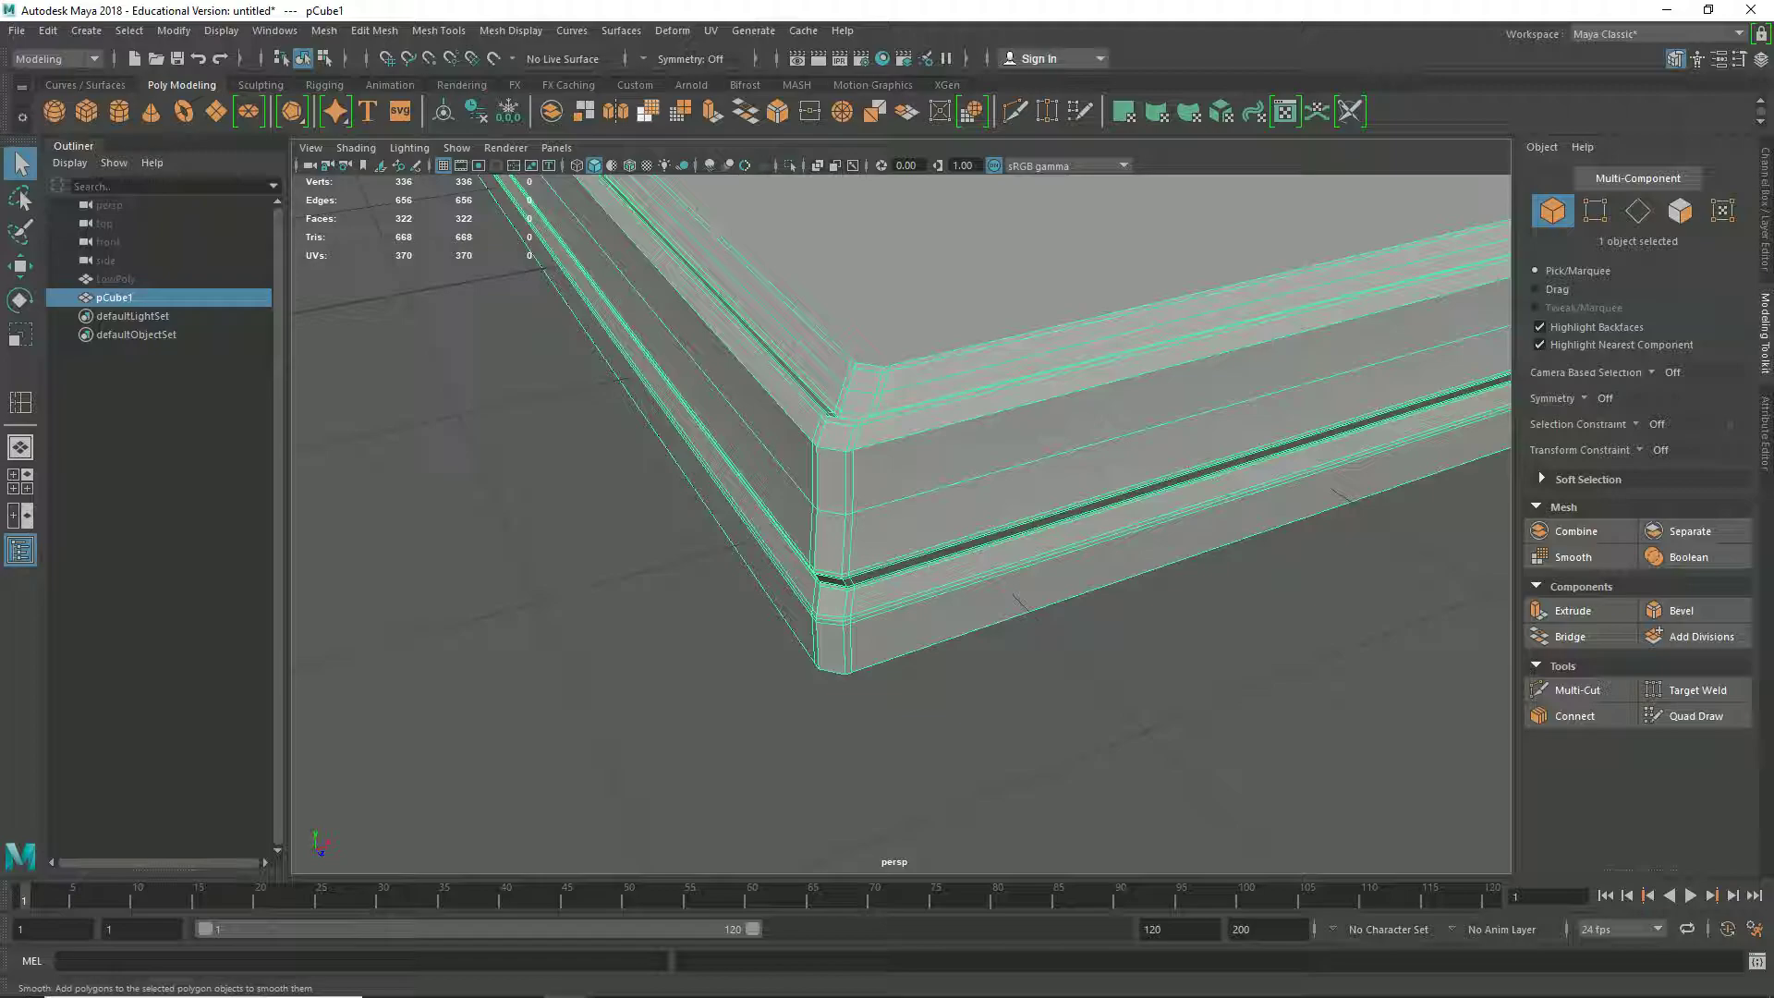
{"action": "left_click", "coordinate": [1285, 111]}
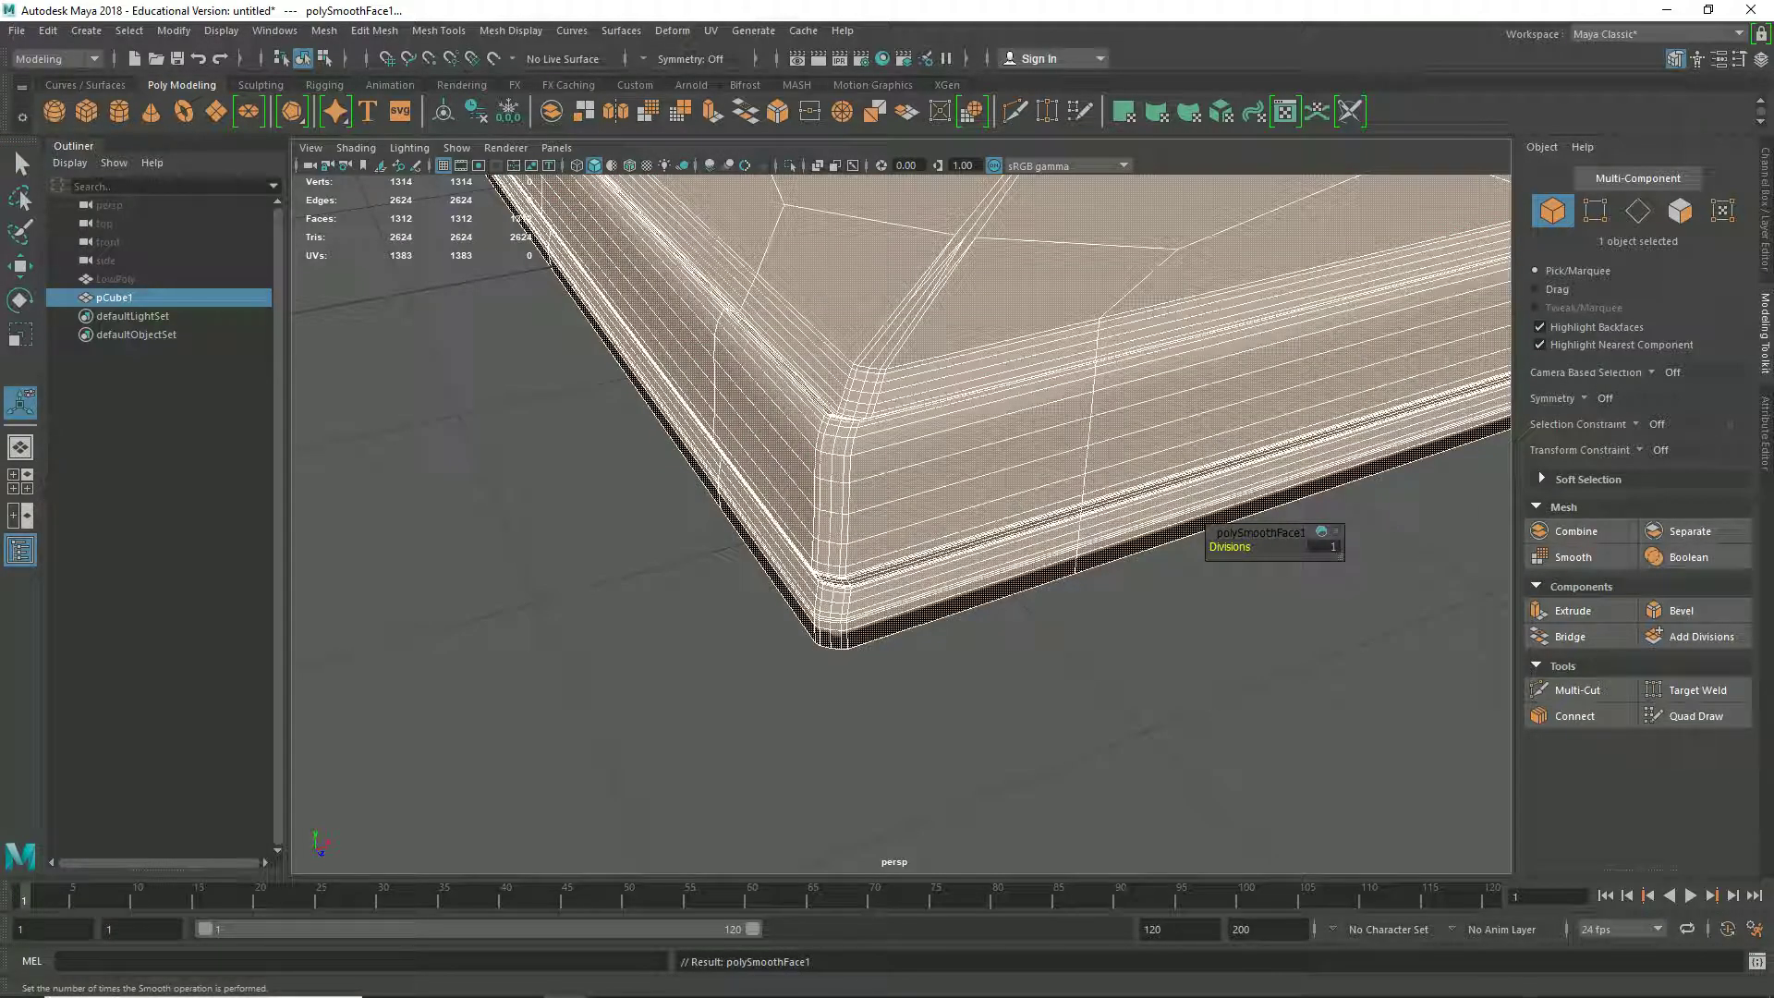
{"action": "left_click", "coordinate": [1109, 702]}
{"action": "scroll", "coordinate": [1016, 554], "scroll_direction": "down", "scroll_amount": 6}
{"action": "left_click_drag", "start_coordinate": [1016, 517], "coordinate": [1219, 536], "text": "alt"}
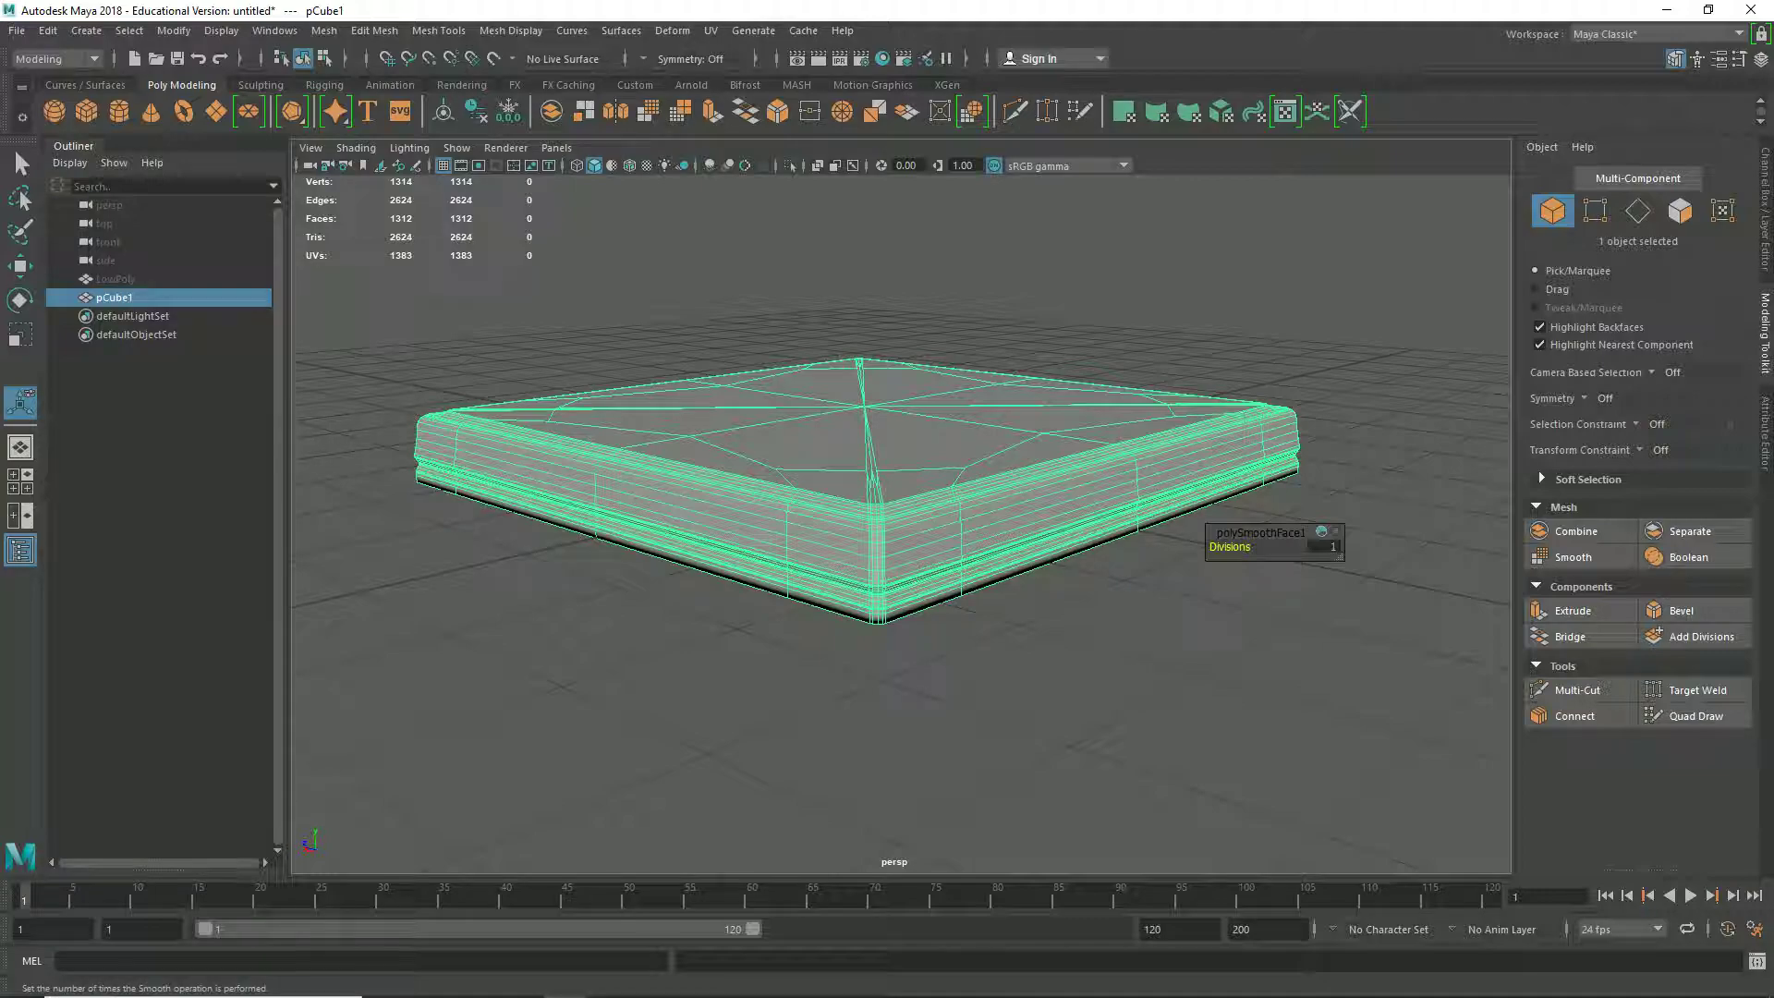
{"action": "scroll", "coordinate": [1220, 536], "scroll_direction": "up", "scroll_amount": 3}
{"action": "left_click", "coordinate": [1219, 536]}
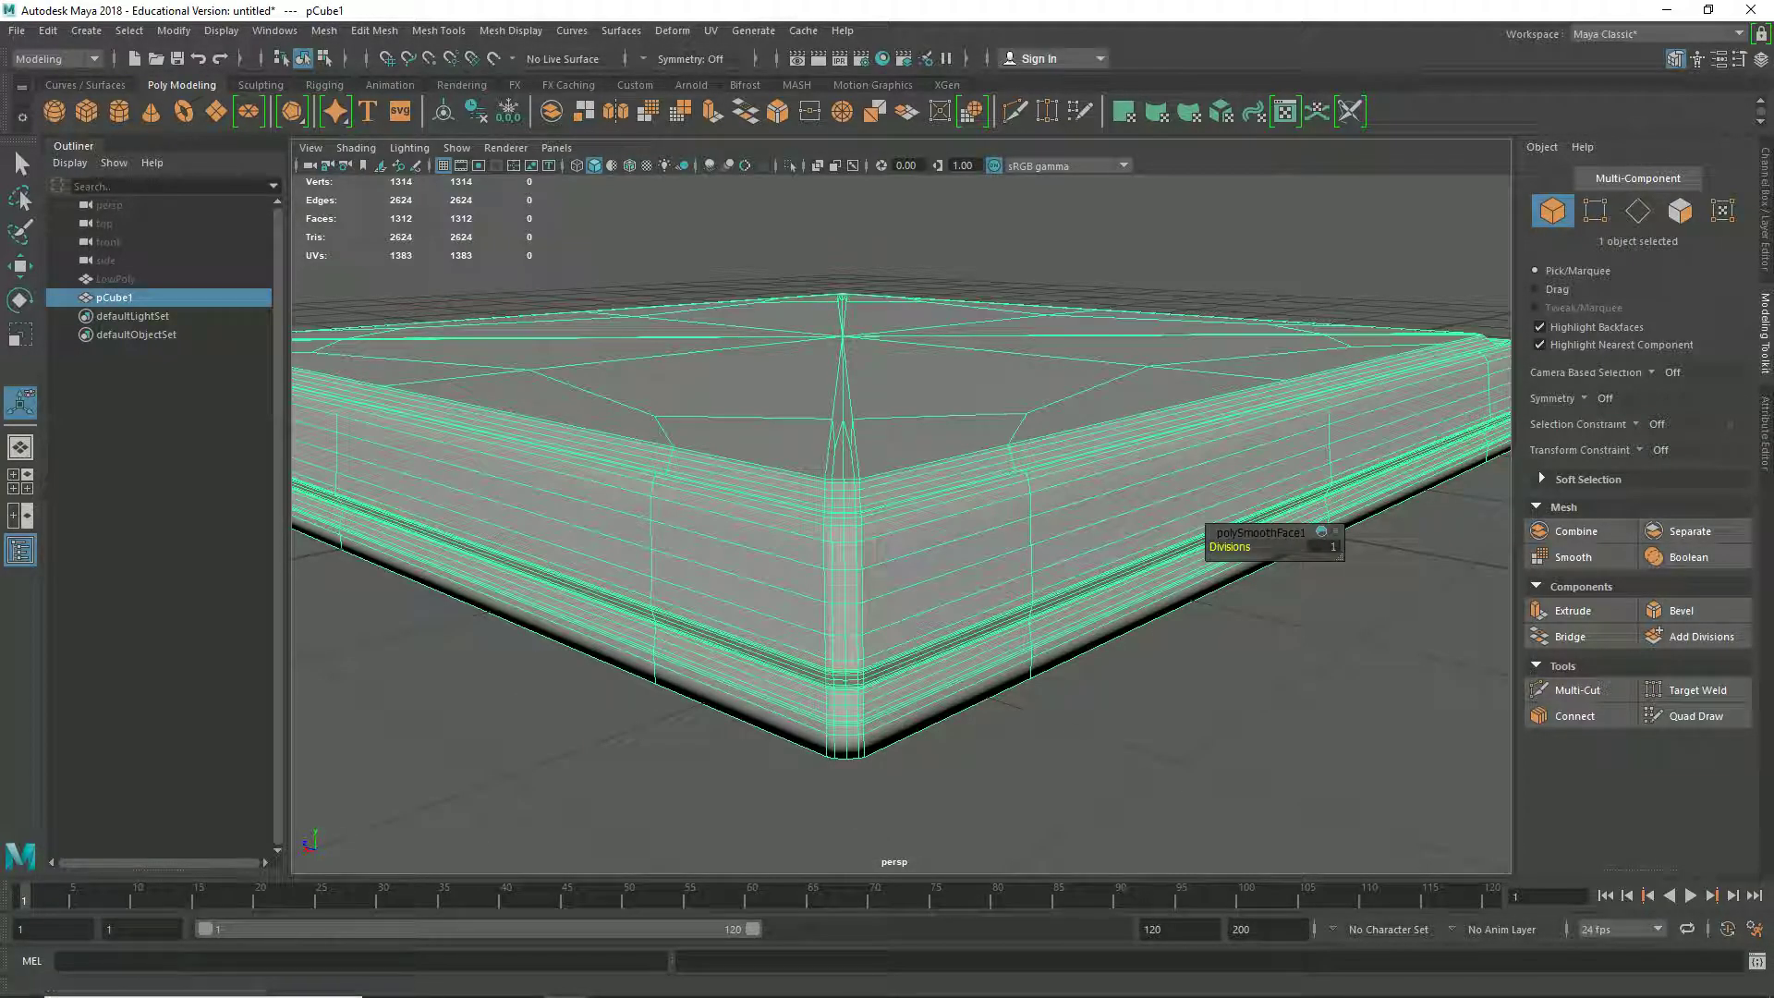
{"action": "left_click", "coordinate": [710, 31]}
{"action": "left_click", "coordinate": [748, 83]}
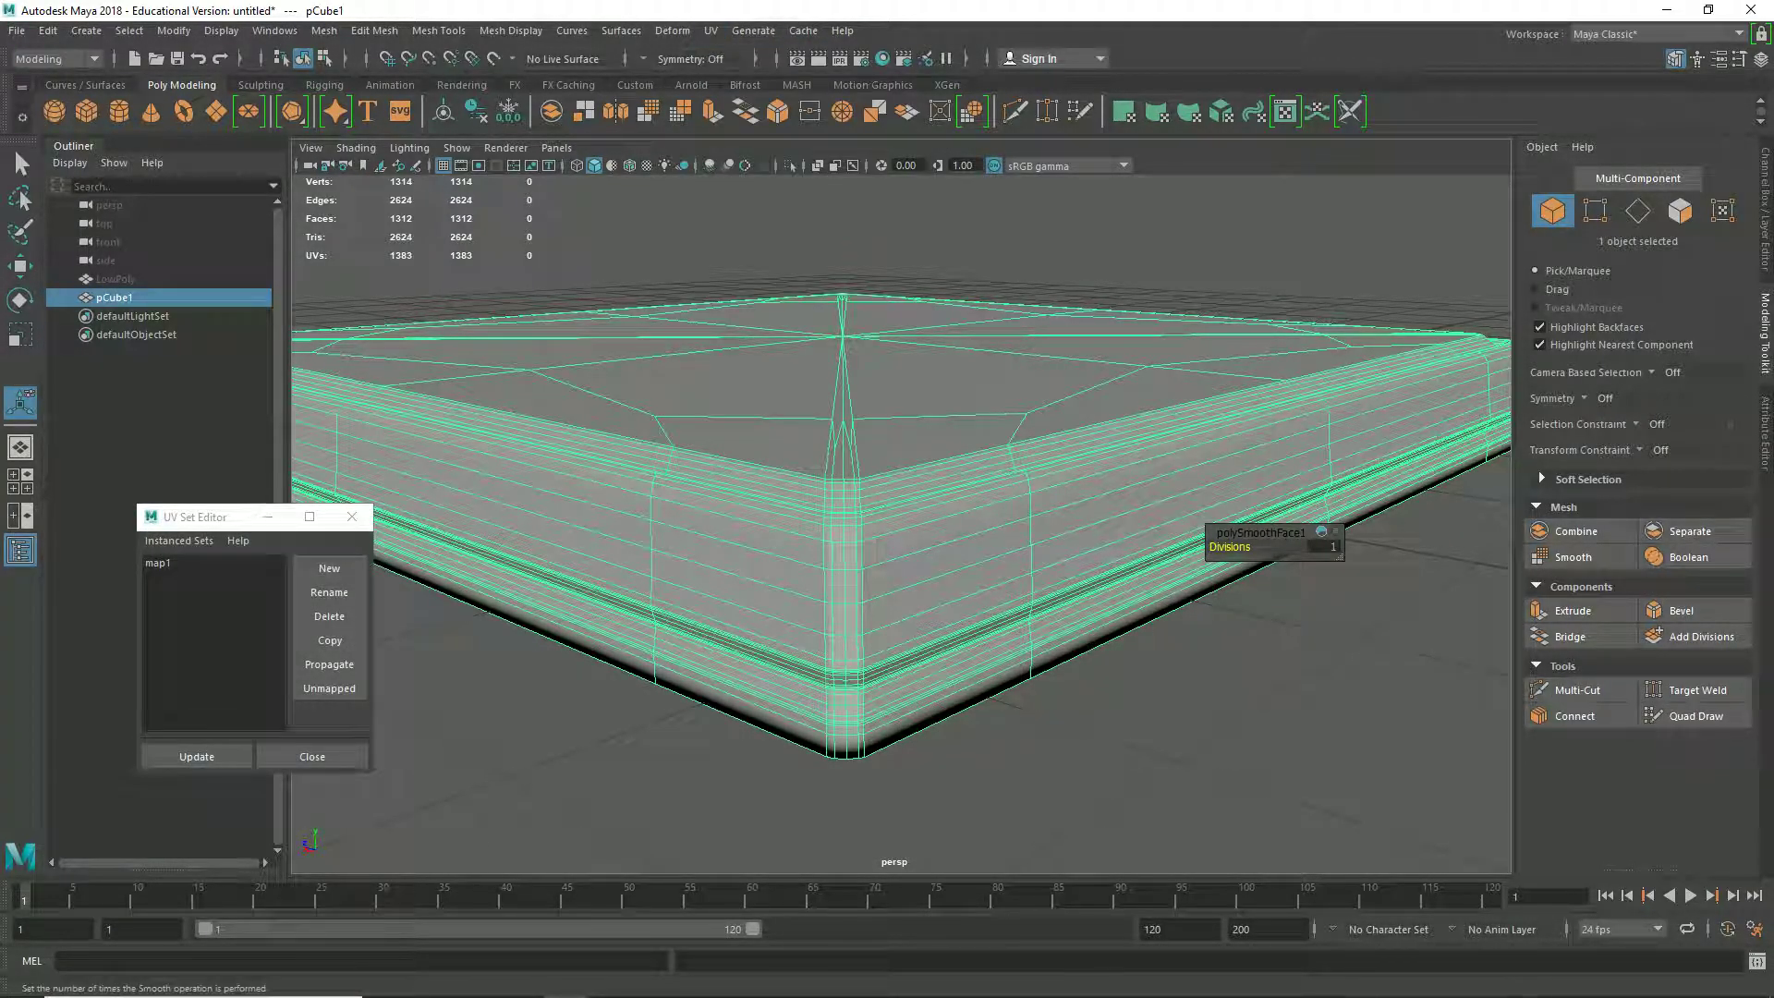
{"action": "left_click", "coordinate": [351, 516]}
Step: Open the UV Editor and apply an Automatic UV projection to the smoothed slab
{"action": "left_click", "coordinate": [710, 30]}
{"action": "left_click", "coordinate": [739, 61]}
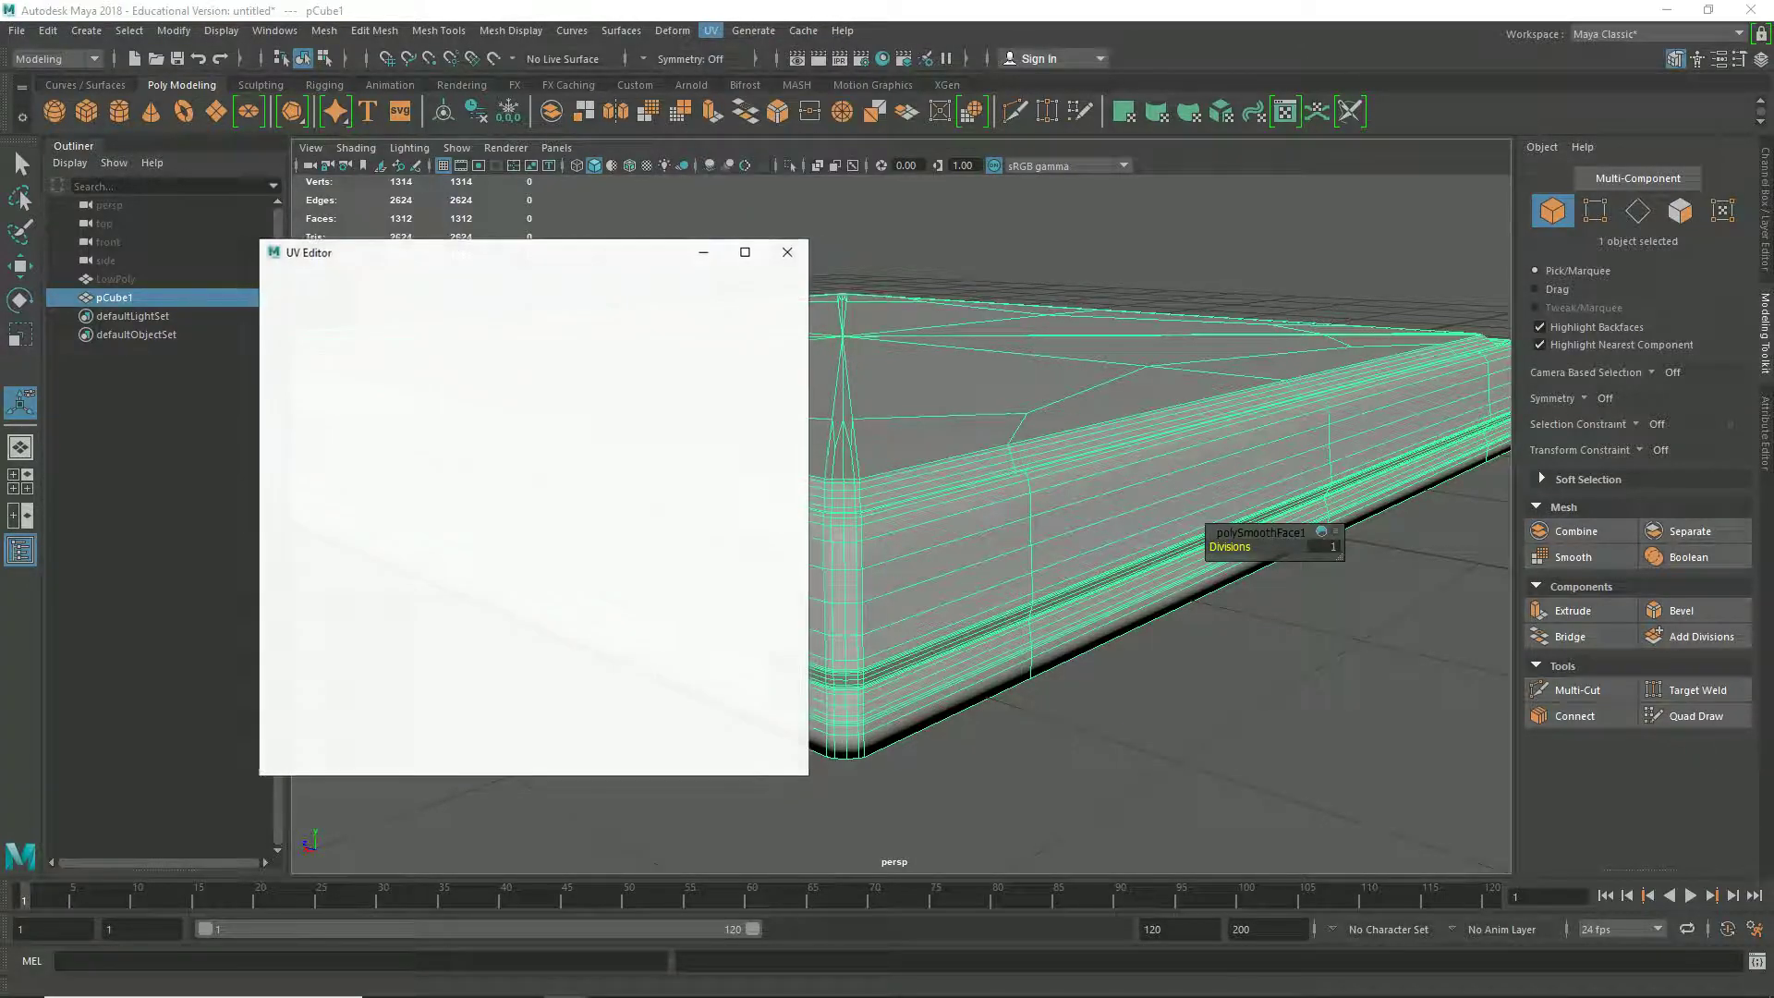
{"action": "left_click", "coordinate": [710, 30]}
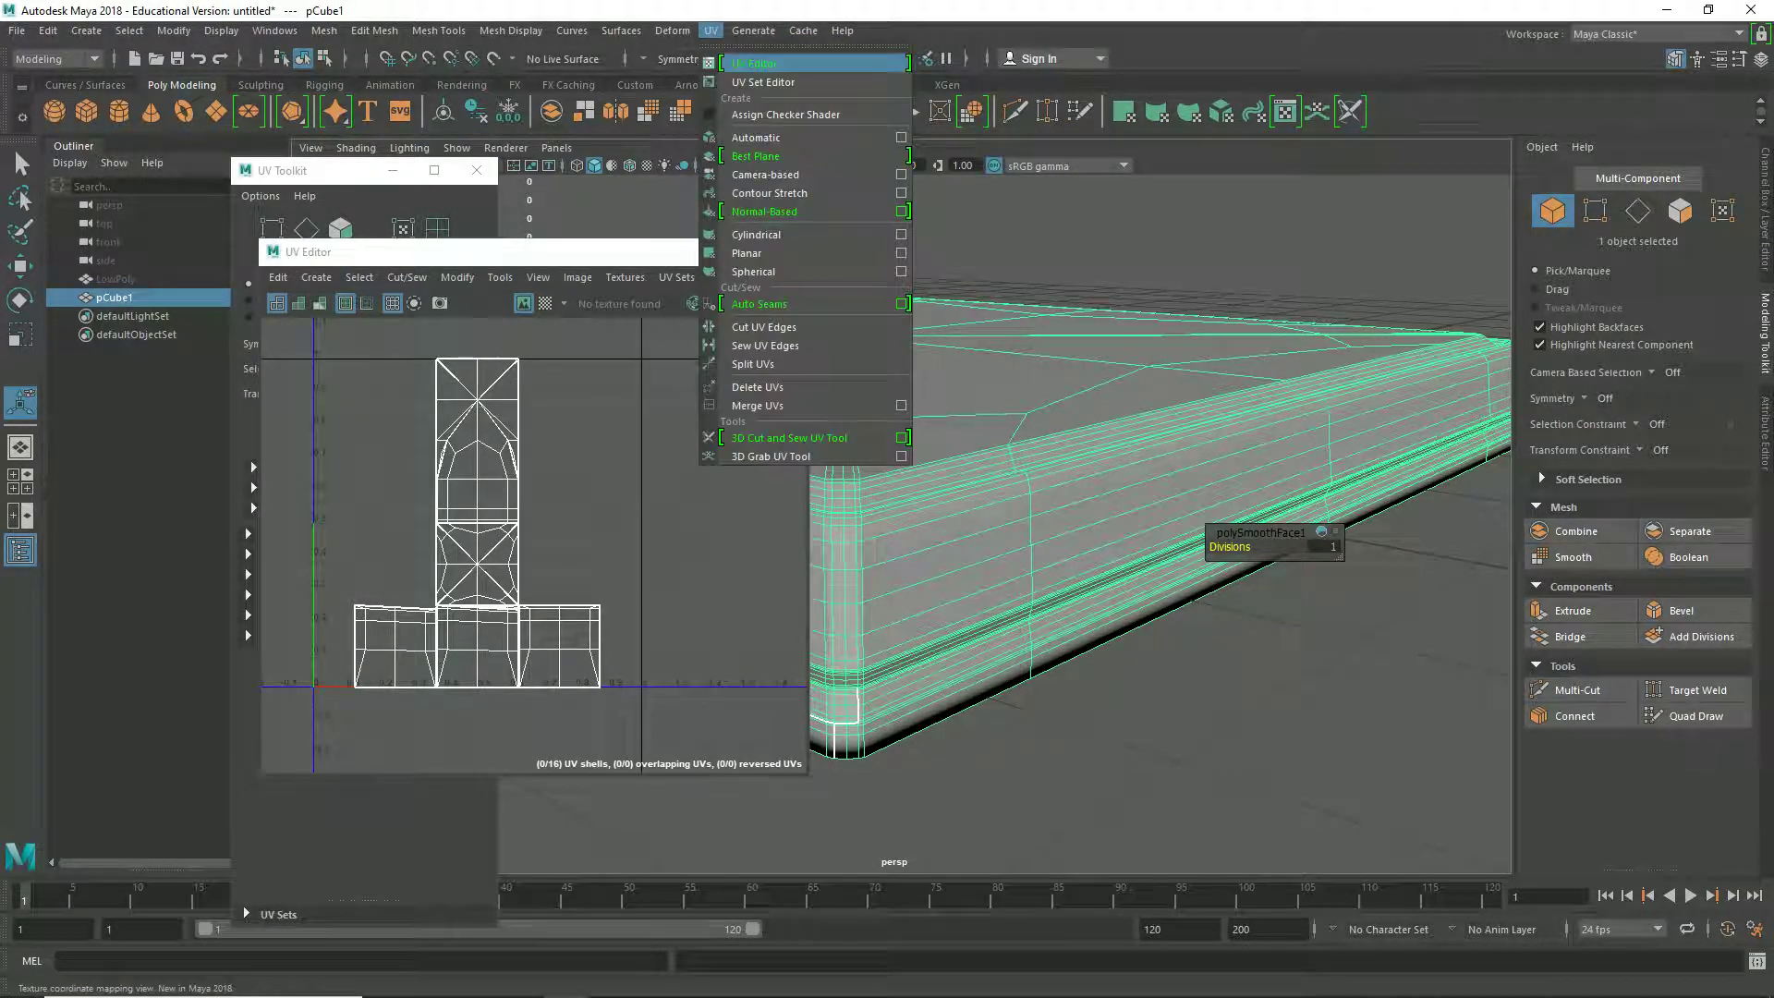
{"action": "left_click", "coordinate": [755, 137]}
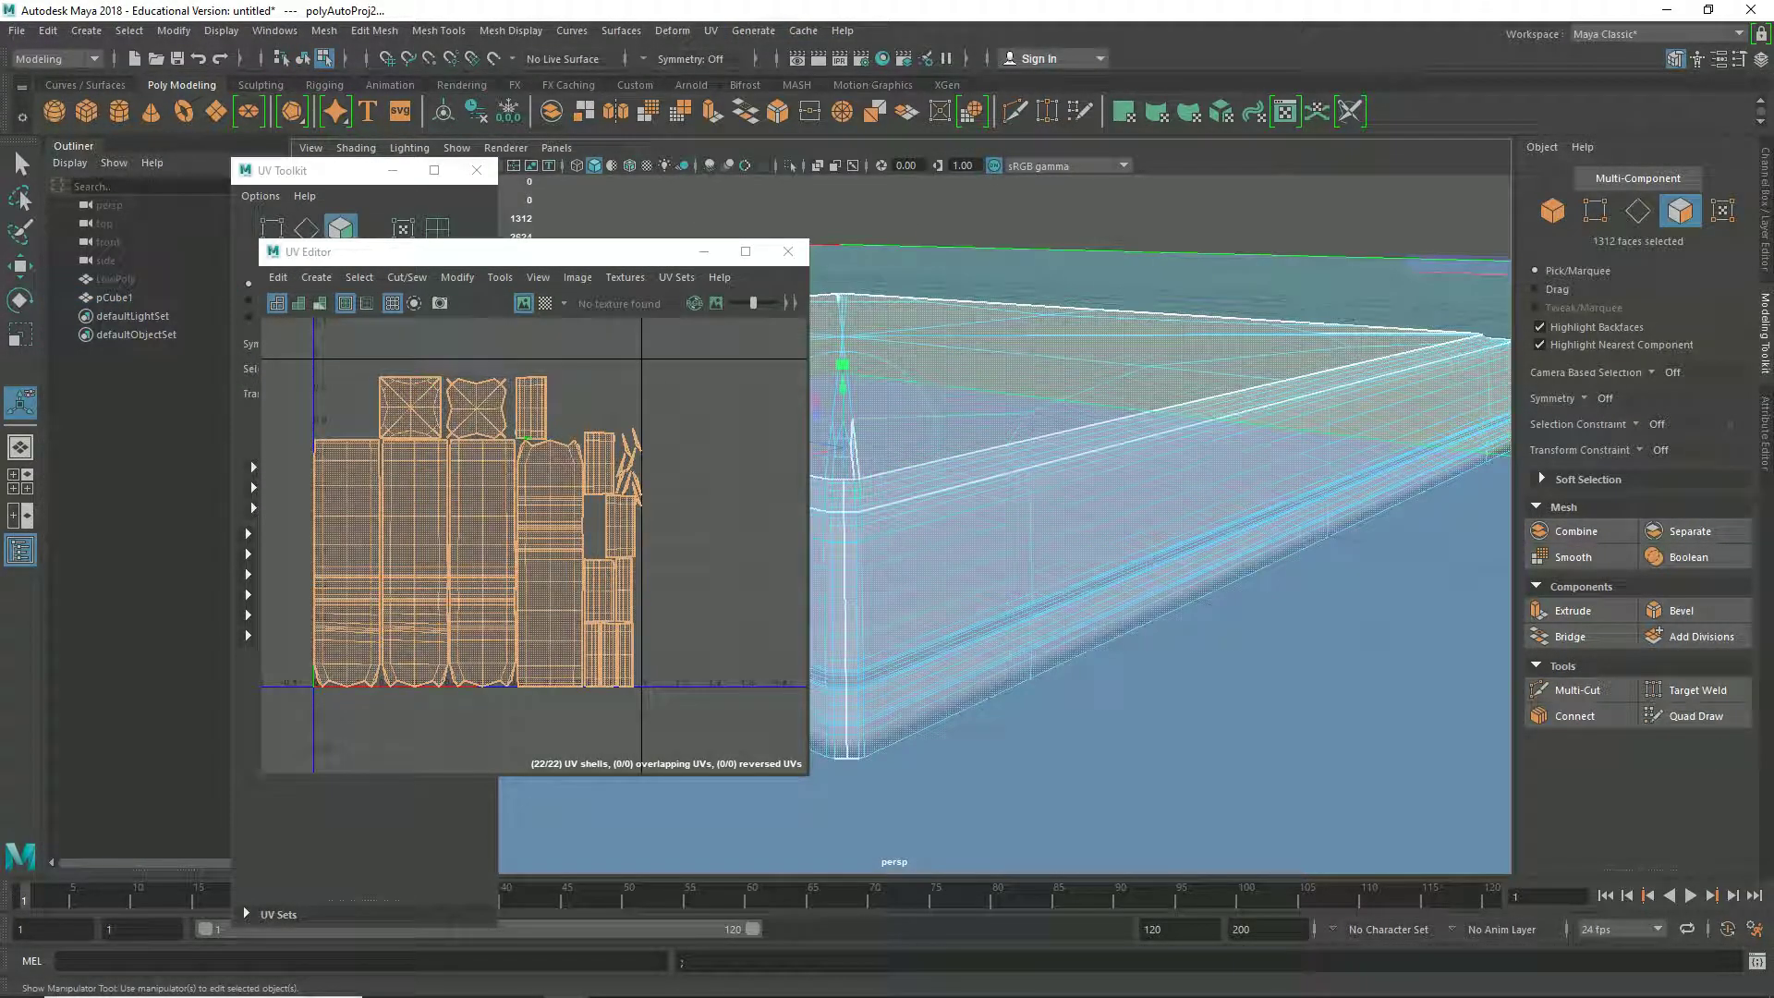
Step: Check the automatic projection on the slab with the checker map, and turn the checker map back off
{"action": "left_click", "coordinate": [545, 303]}
{"action": "scroll", "coordinate": [1090, 462], "scroll_direction": "down", "scroll_amount": 5}
{"action": "left_click_drag", "start_coordinate": [1090, 462], "coordinate": [1164, 434], "text": "alt"}
{"action": "right_click", "coordinate": [483, 472], "text": "shift"}
{"action": "left_click", "coordinate": [461, 807]}
Step: Try unfolding the slab's UVs along a single direction
{"action": "right_click", "coordinate": [555, 485], "text": "shift"}
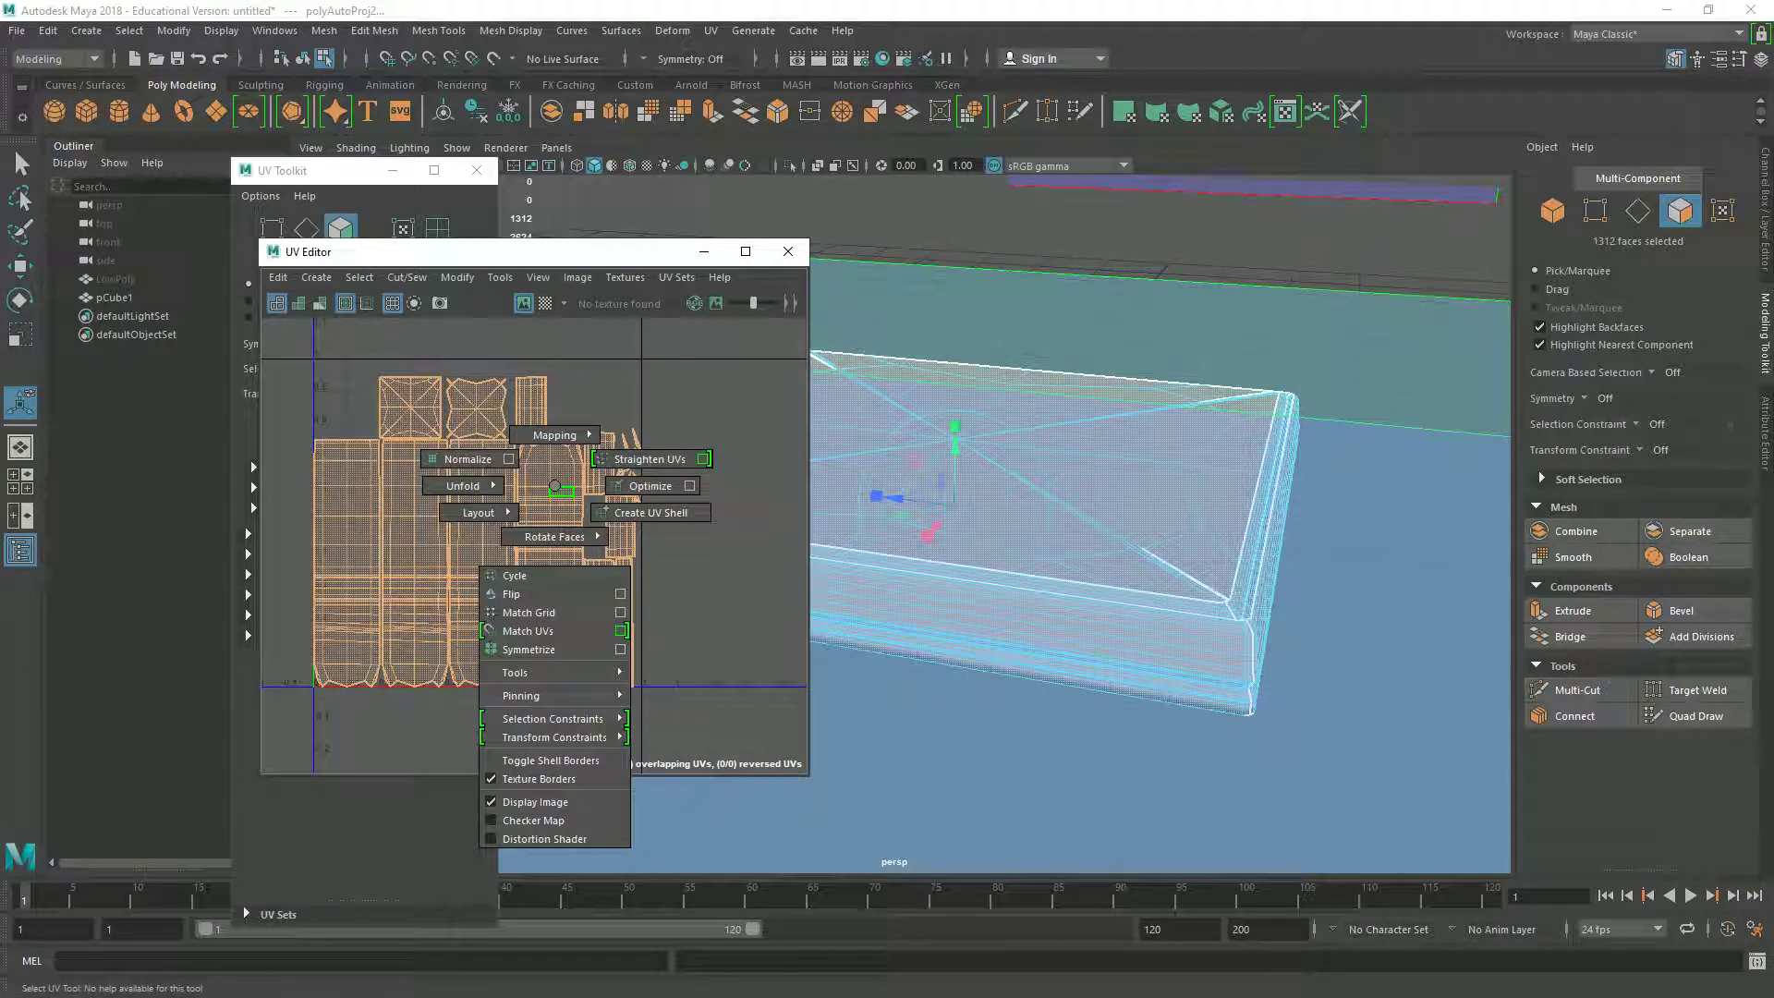
{"action": "mouse_move", "coordinate": [463, 485]}
{"action": "left_click", "coordinate": [379, 464]}
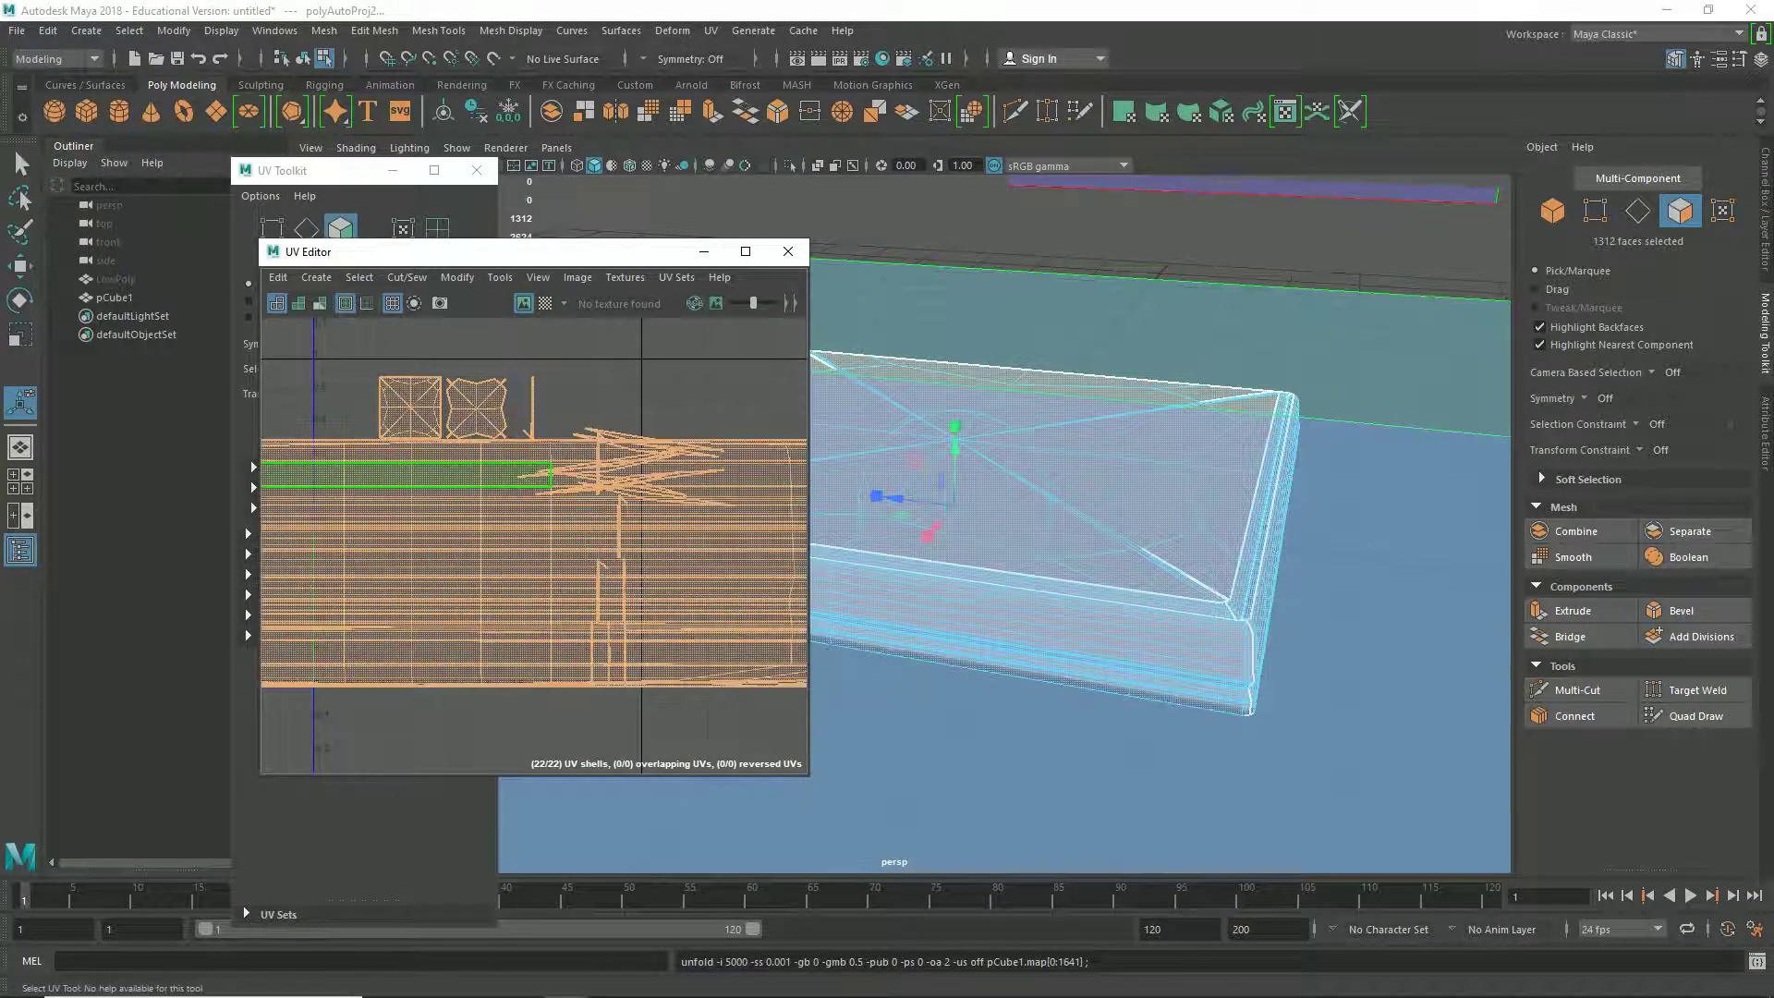
{"action": "key", "text": "ctrl+z"}
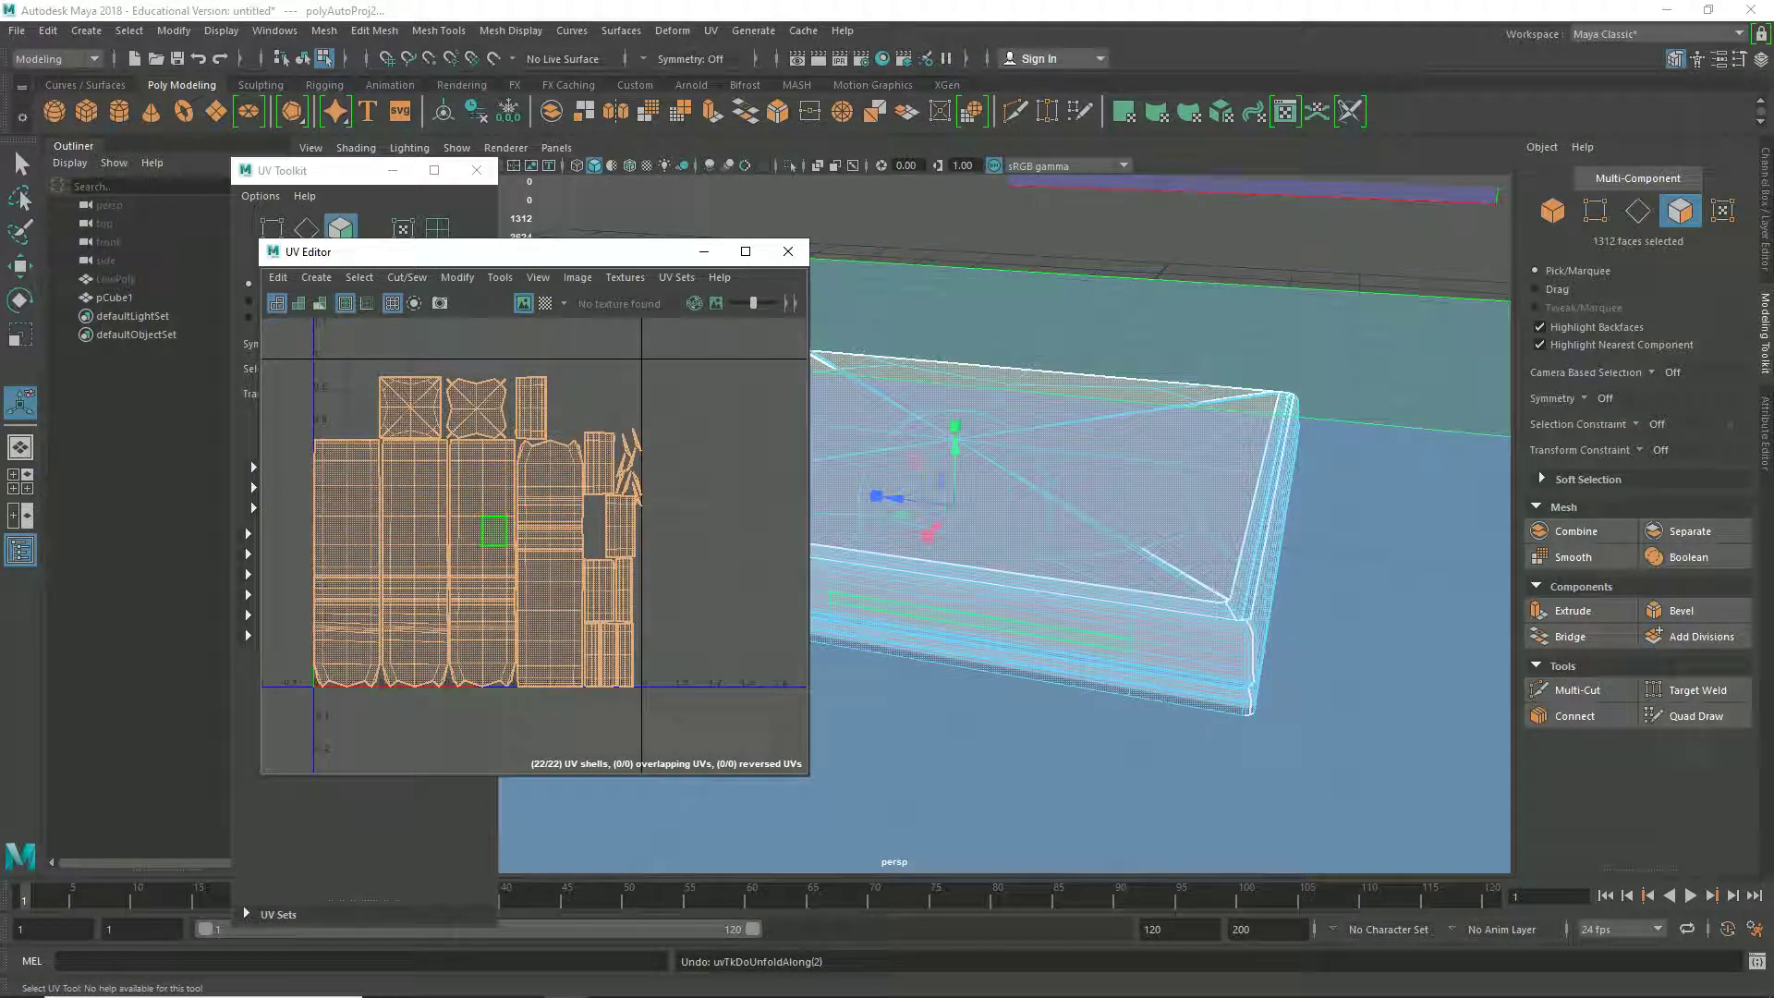
Step: Select all UV shells, unfold them, and lay out the resulting shells
{"action": "right_click_drag", "start_coordinate": [558, 489], "coordinate": [503, 463]}
{"action": "left_click_drag", "start_coordinate": [669, 368], "coordinate": [340, 652]}
{"action": "right_click_drag", "start_coordinate": [440, 415], "coordinate": [259, 395], "text": "shift"}
{"action": "key", "text": "ctrl+z"}
{"action": "right_click_drag", "start_coordinate": [536, 414], "coordinate": [303, 444], "text": "shift"}
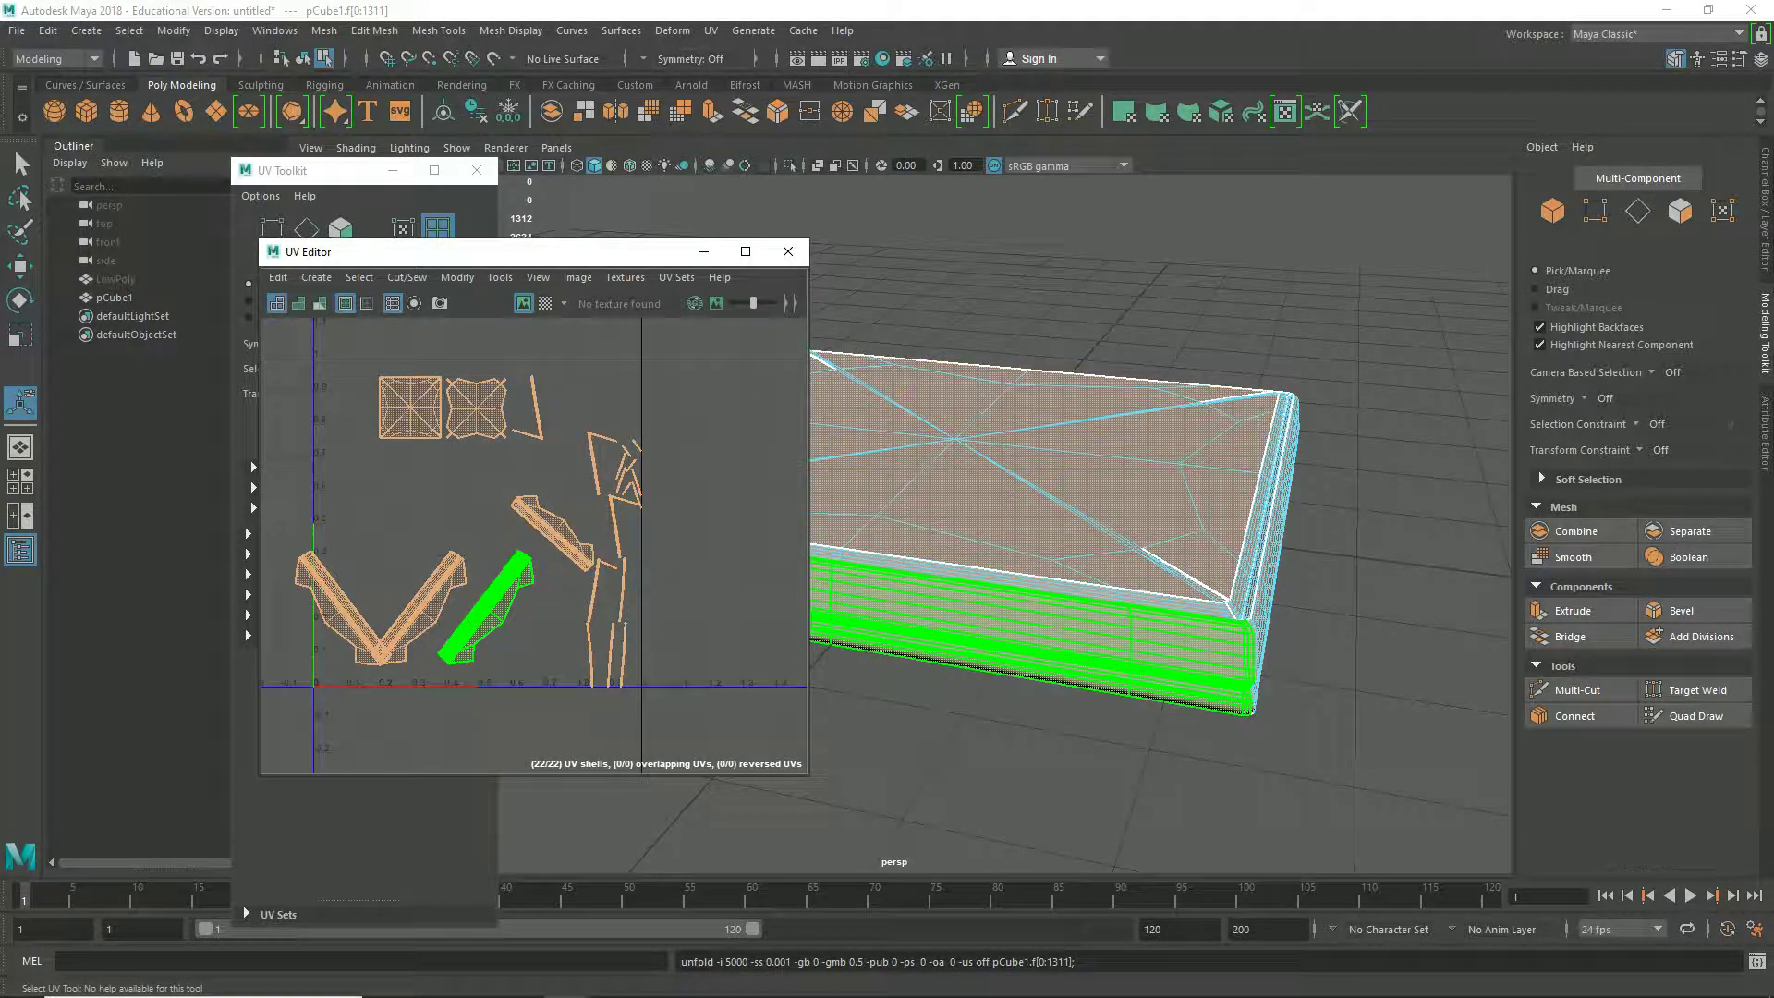
{"action": "right_click_drag", "start_coordinate": [489, 415], "coordinate": [434, 442], "text": "shift"}
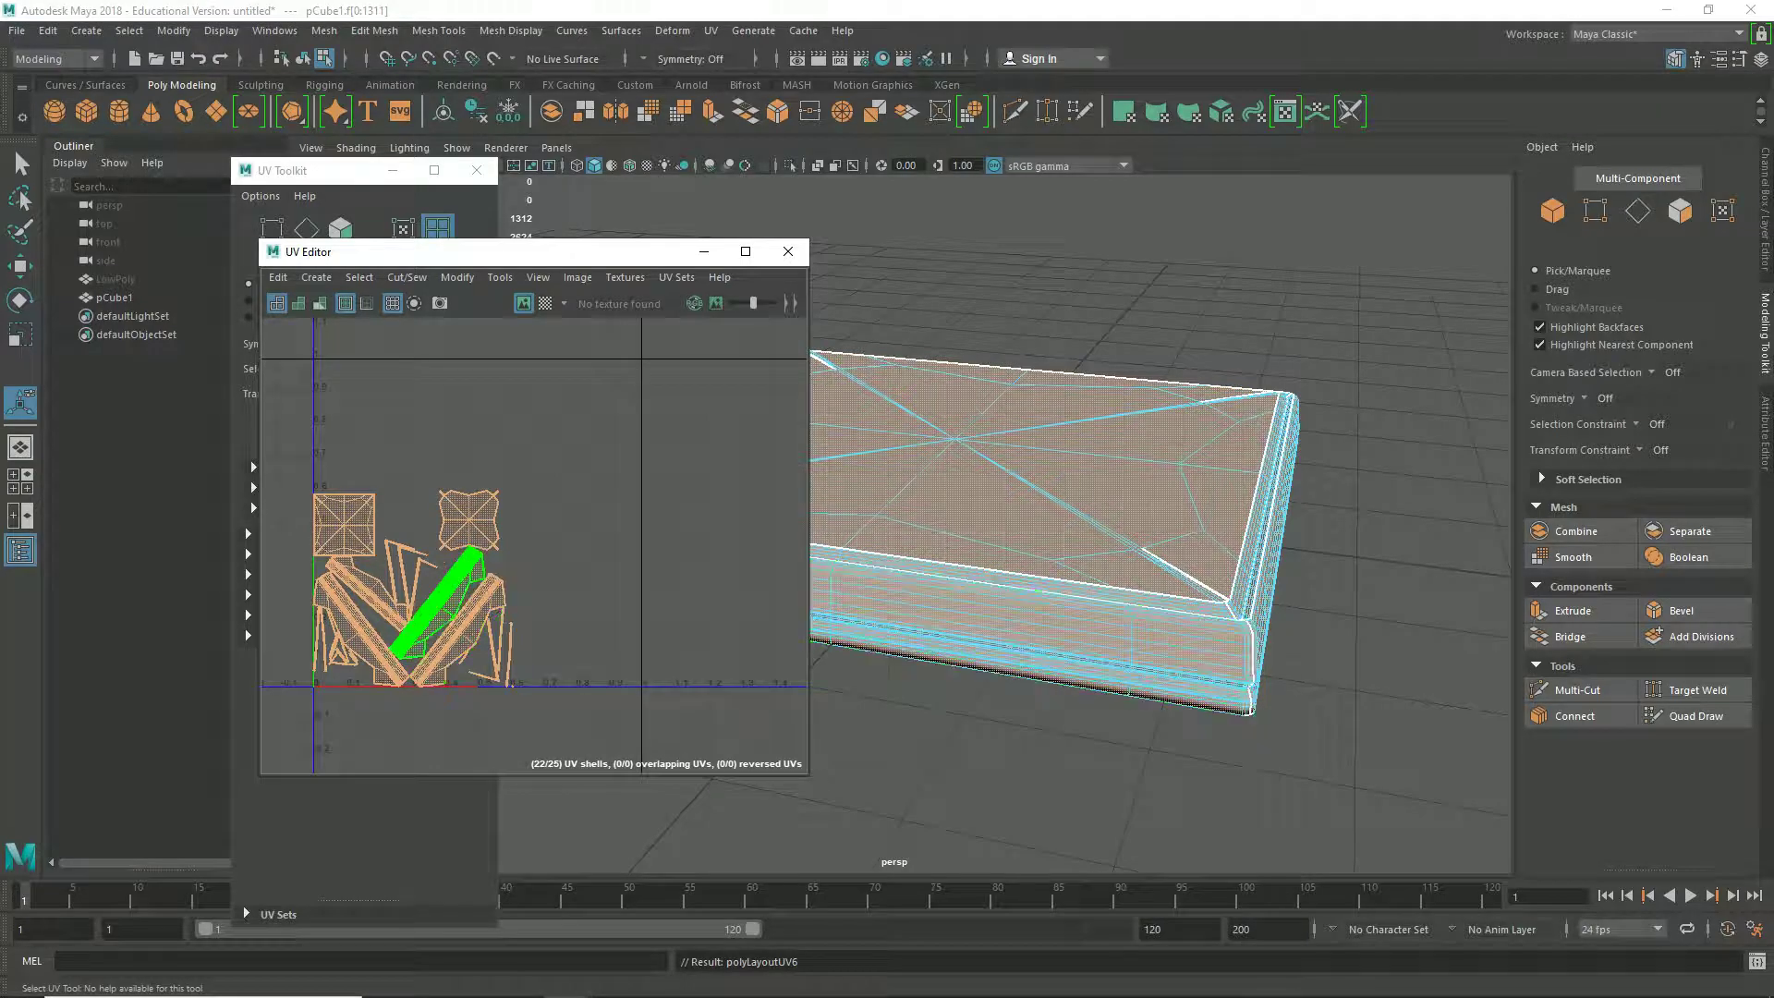
Step: Try to straighten the UVs of all the shells with Straighten UVs
{"action": "right_click_drag", "start_coordinate": [497, 415], "coordinate": [489, 601], "text": "shift"}
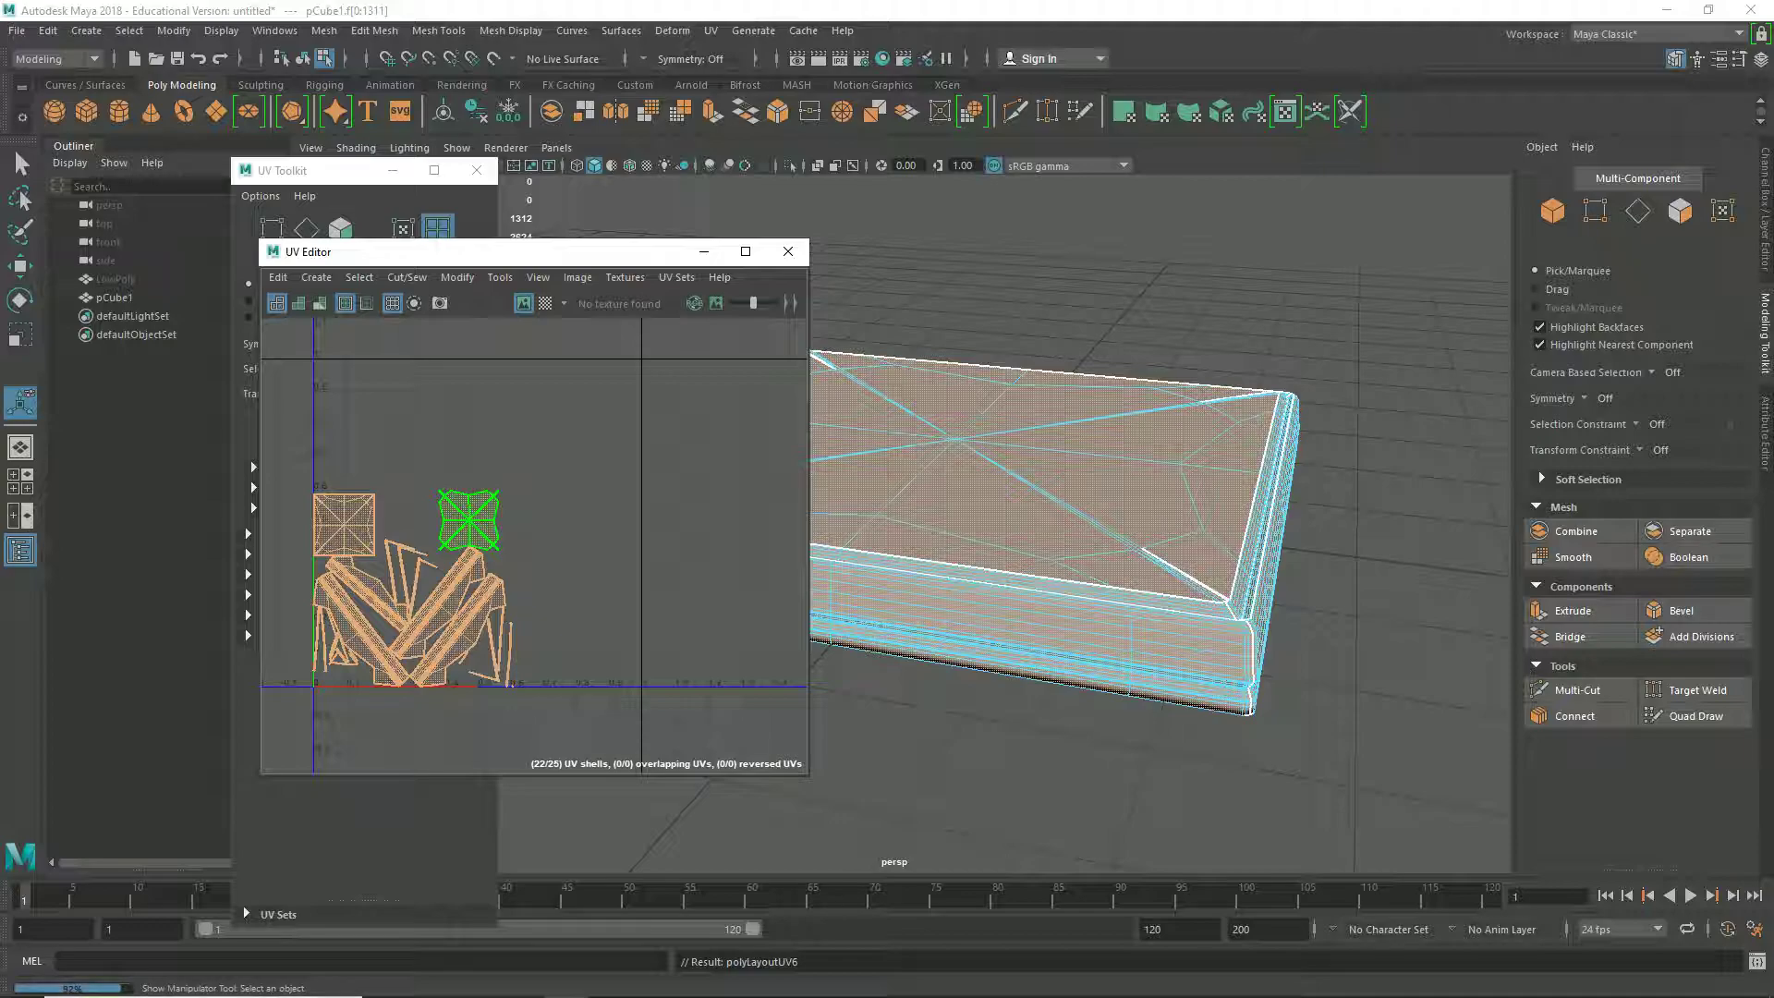
{"action": "scroll", "coordinate": [490, 529], "scroll_direction": "up", "scroll_amount": 3}
{"action": "scroll", "coordinate": [497, 461], "scroll_direction": "down", "scroll_amount": 3}
{"action": "middle_click_drag", "start_coordinate": [497, 462], "coordinate": [548, 423], "text": "alt"}
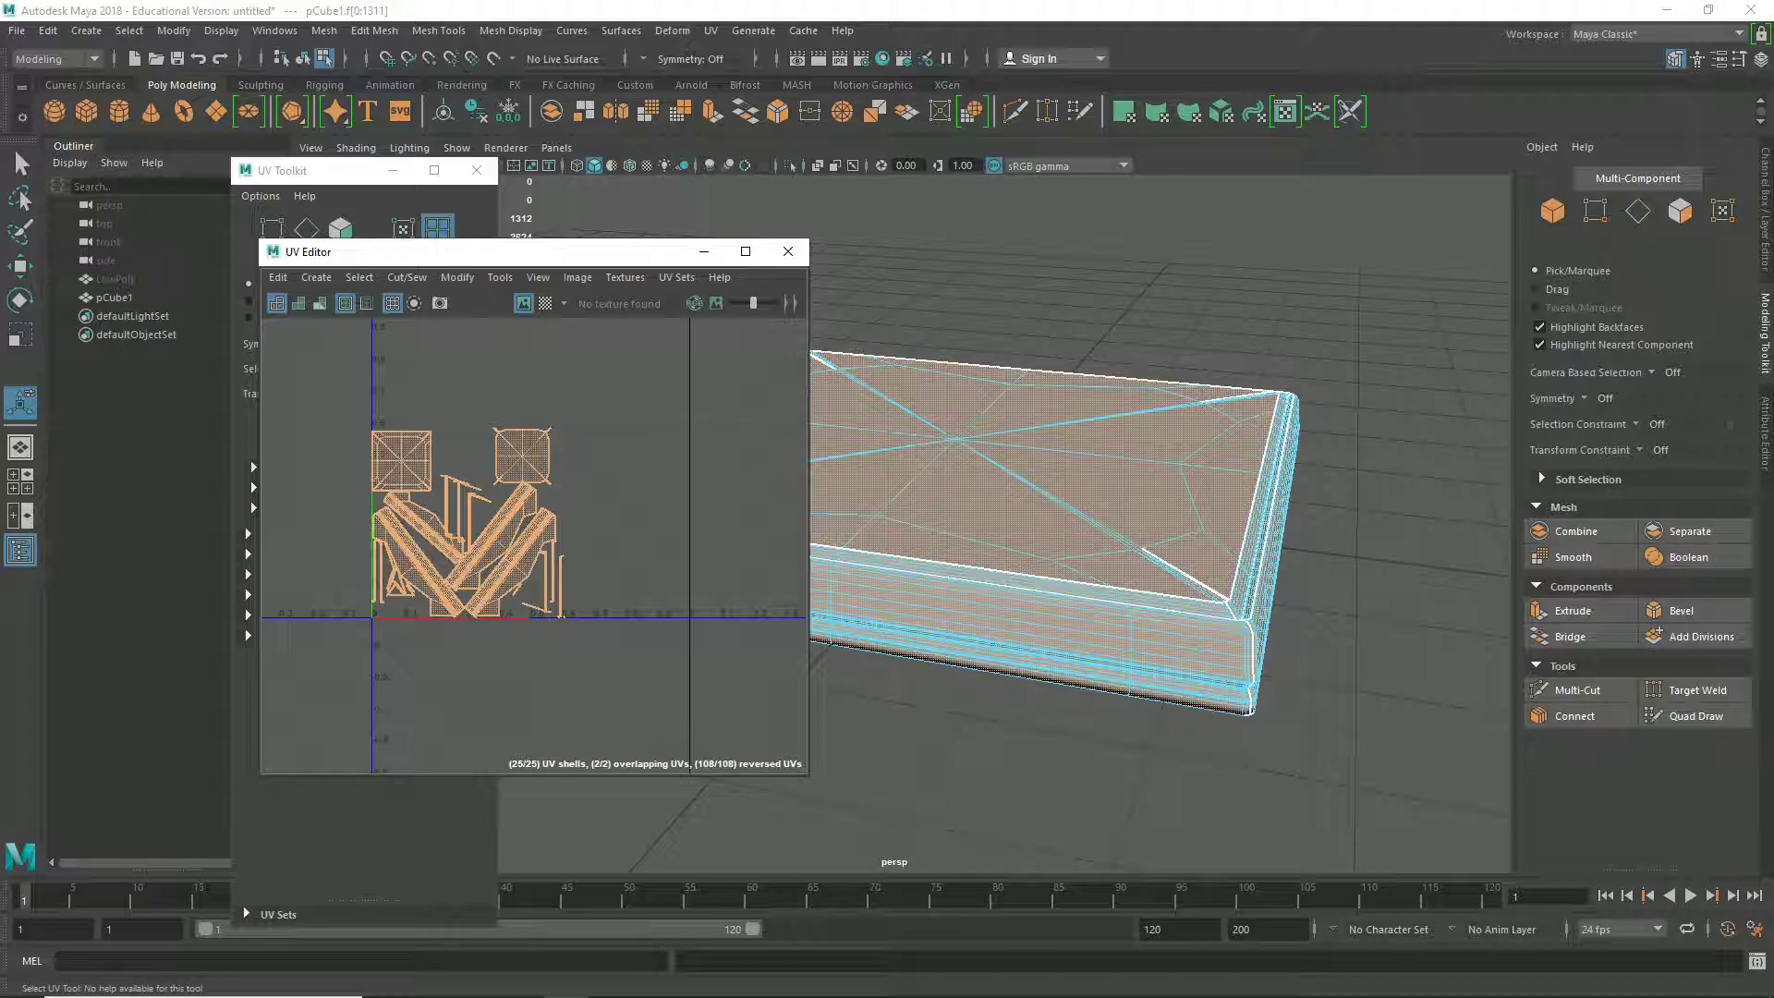
Step: Apply Straighten Border to all of the slab's UV shells
{"action": "right_click", "coordinate": [551, 415], "text": "shift"}
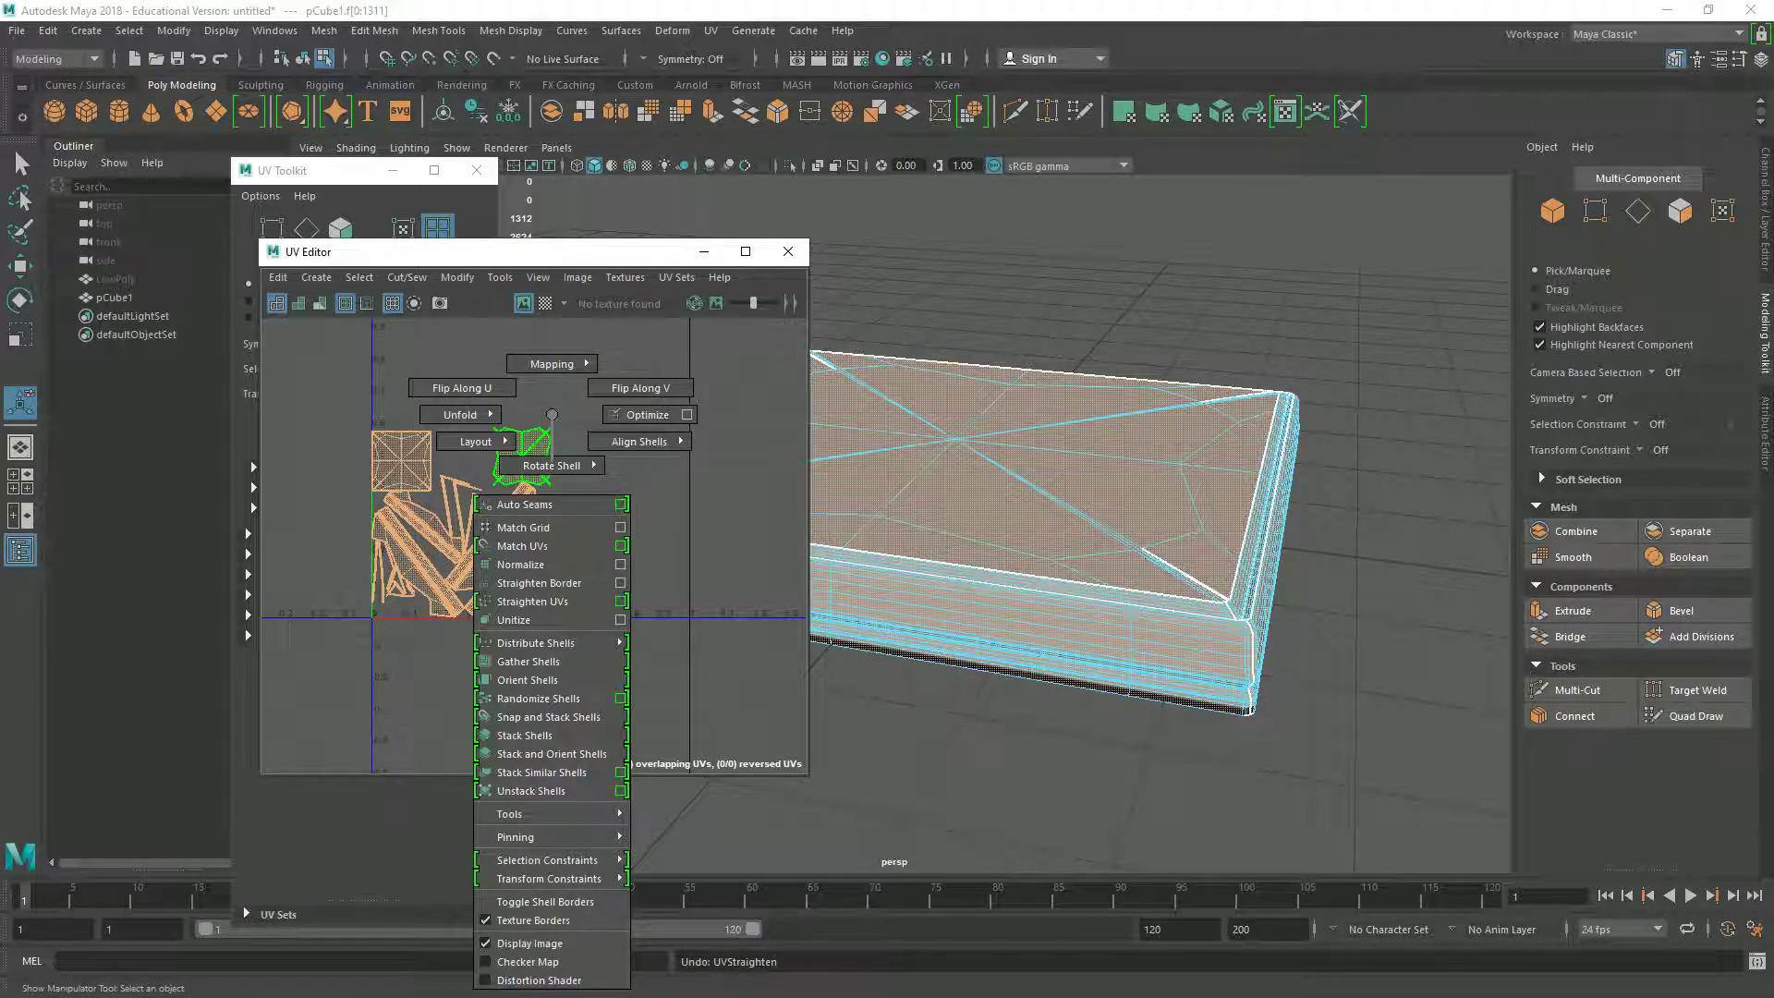
{"action": "right_click", "coordinate": [552, 414], "text": "shift"}
{"action": "left_click", "coordinate": [539, 583]}
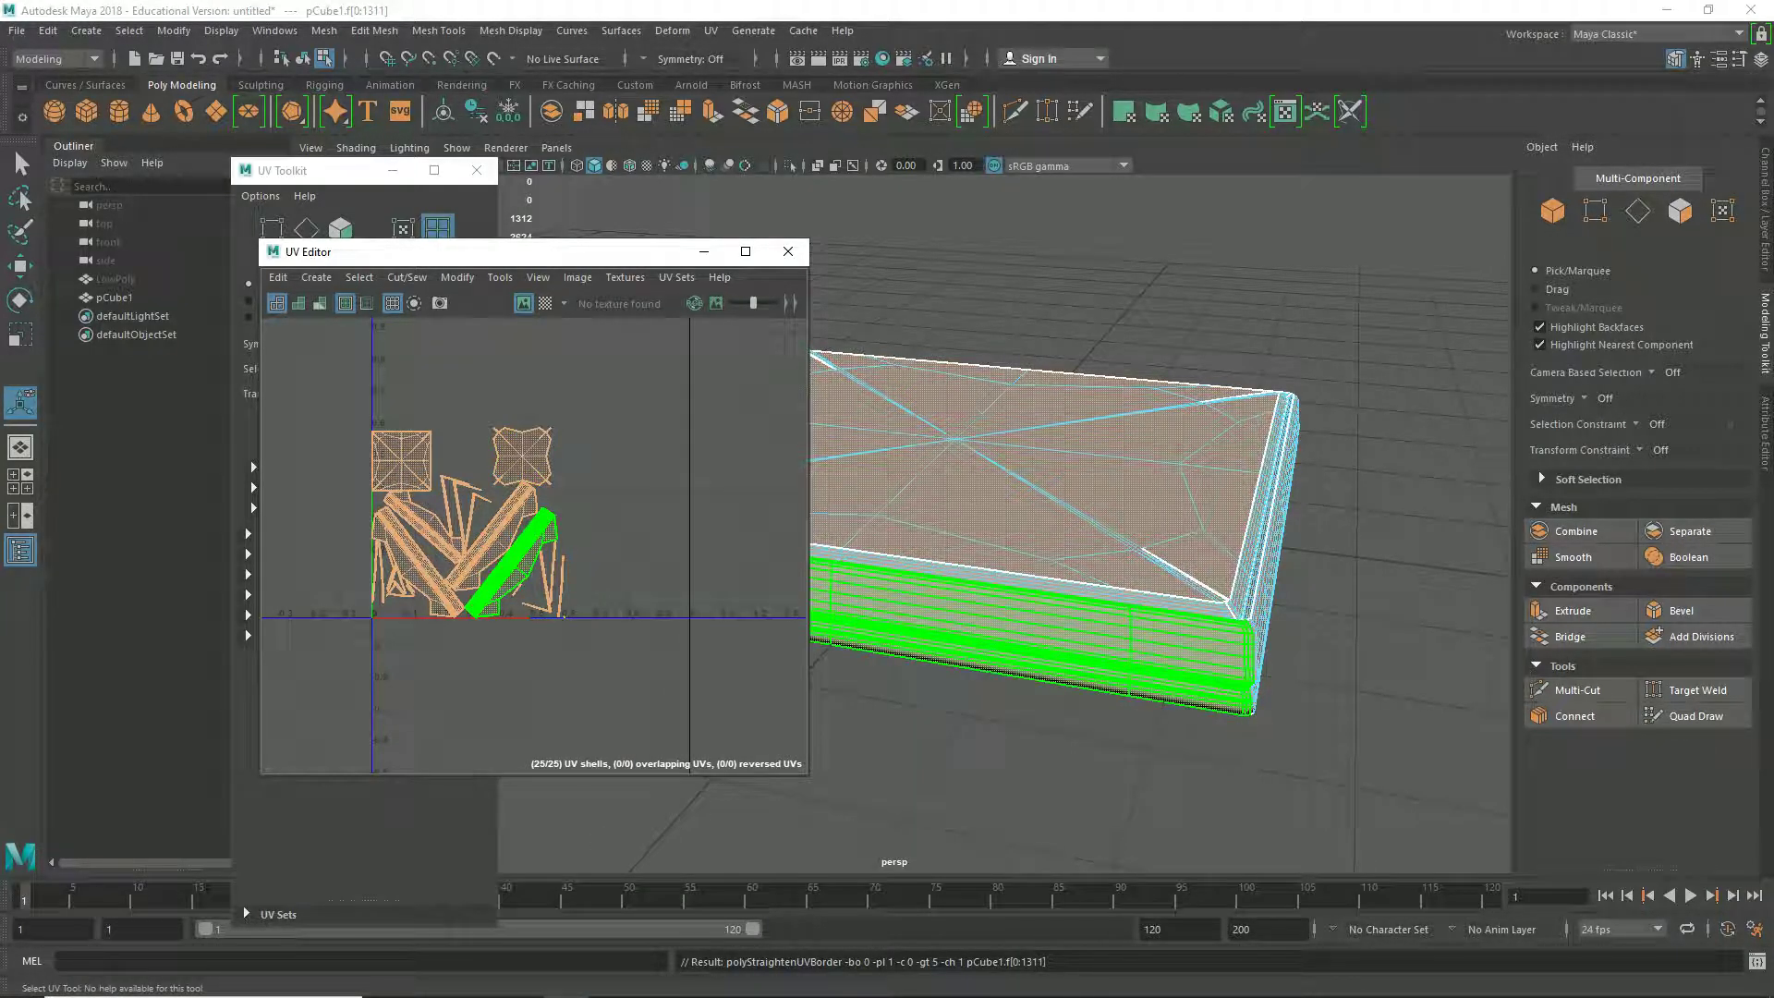
Step: Orient the UV shells to the axes and lay them out again
{"action": "right_click", "coordinate": [550, 414], "text": "shift"}
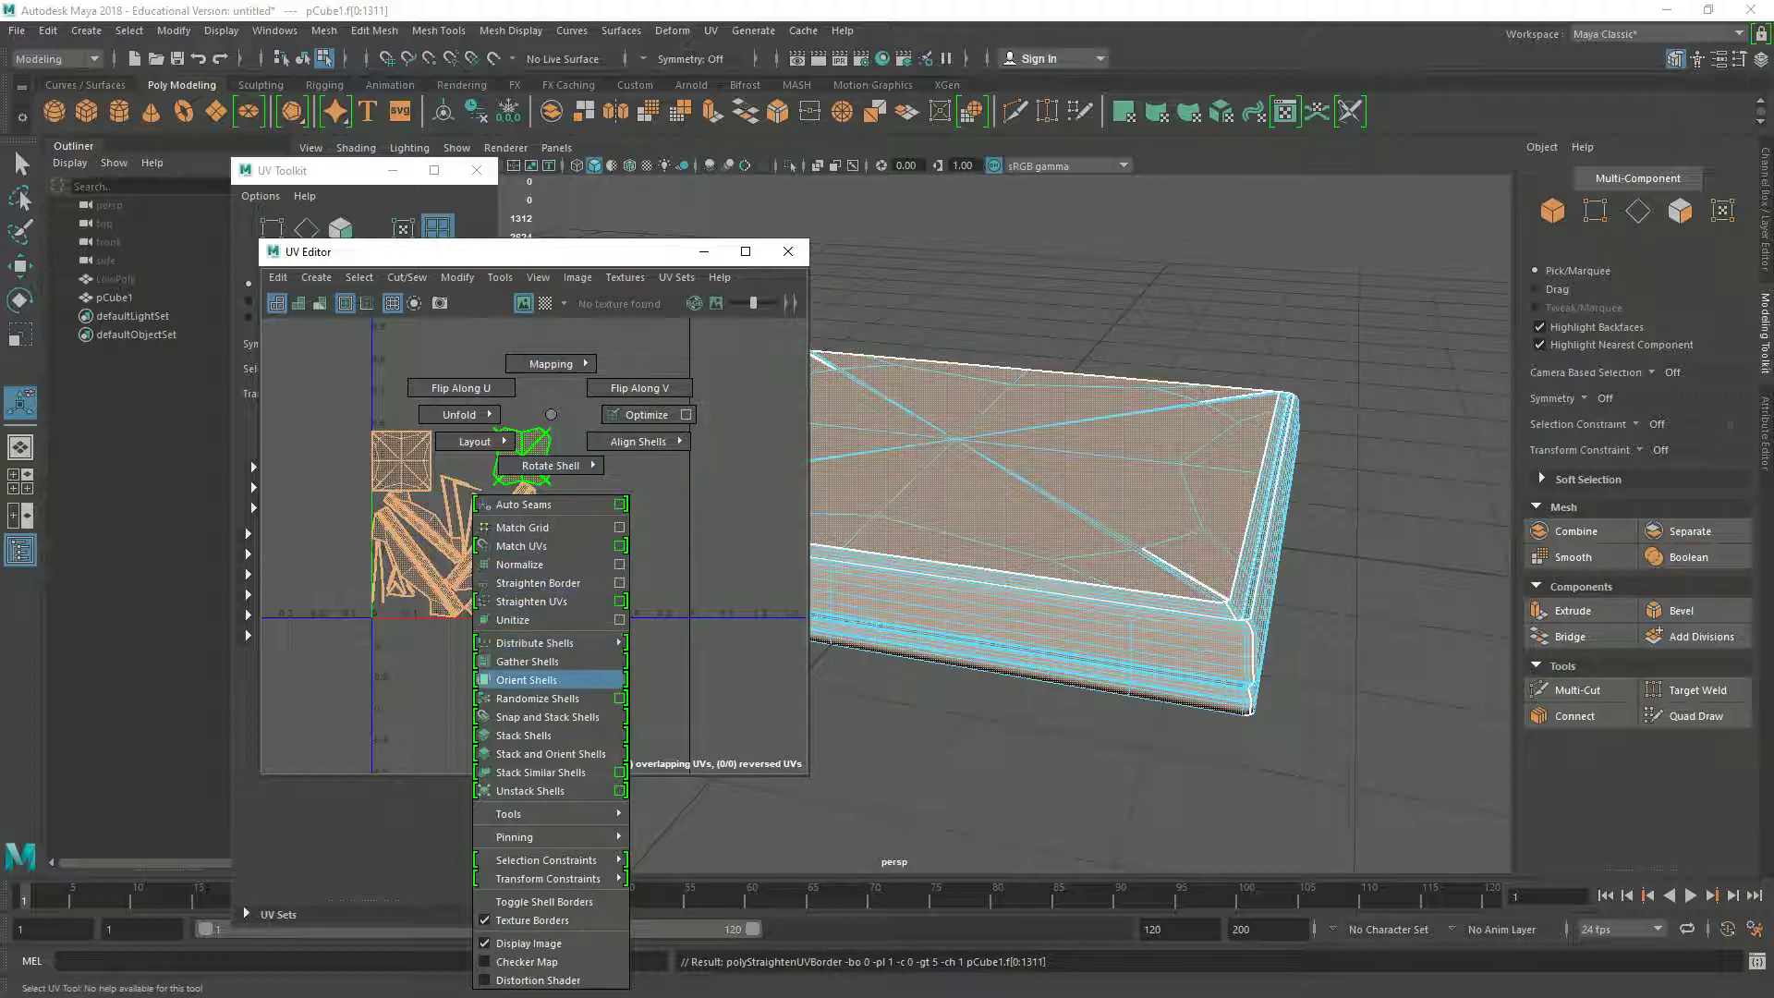
{"action": "left_click", "coordinate": [550, 680]}
{"action": "right_click", "coordinate": [524, 415], "text": "shift"}
{"action": "right_click_drag", "start_coordinate": [523, 415], "coordinate": [355, 473], "text": "shift"}
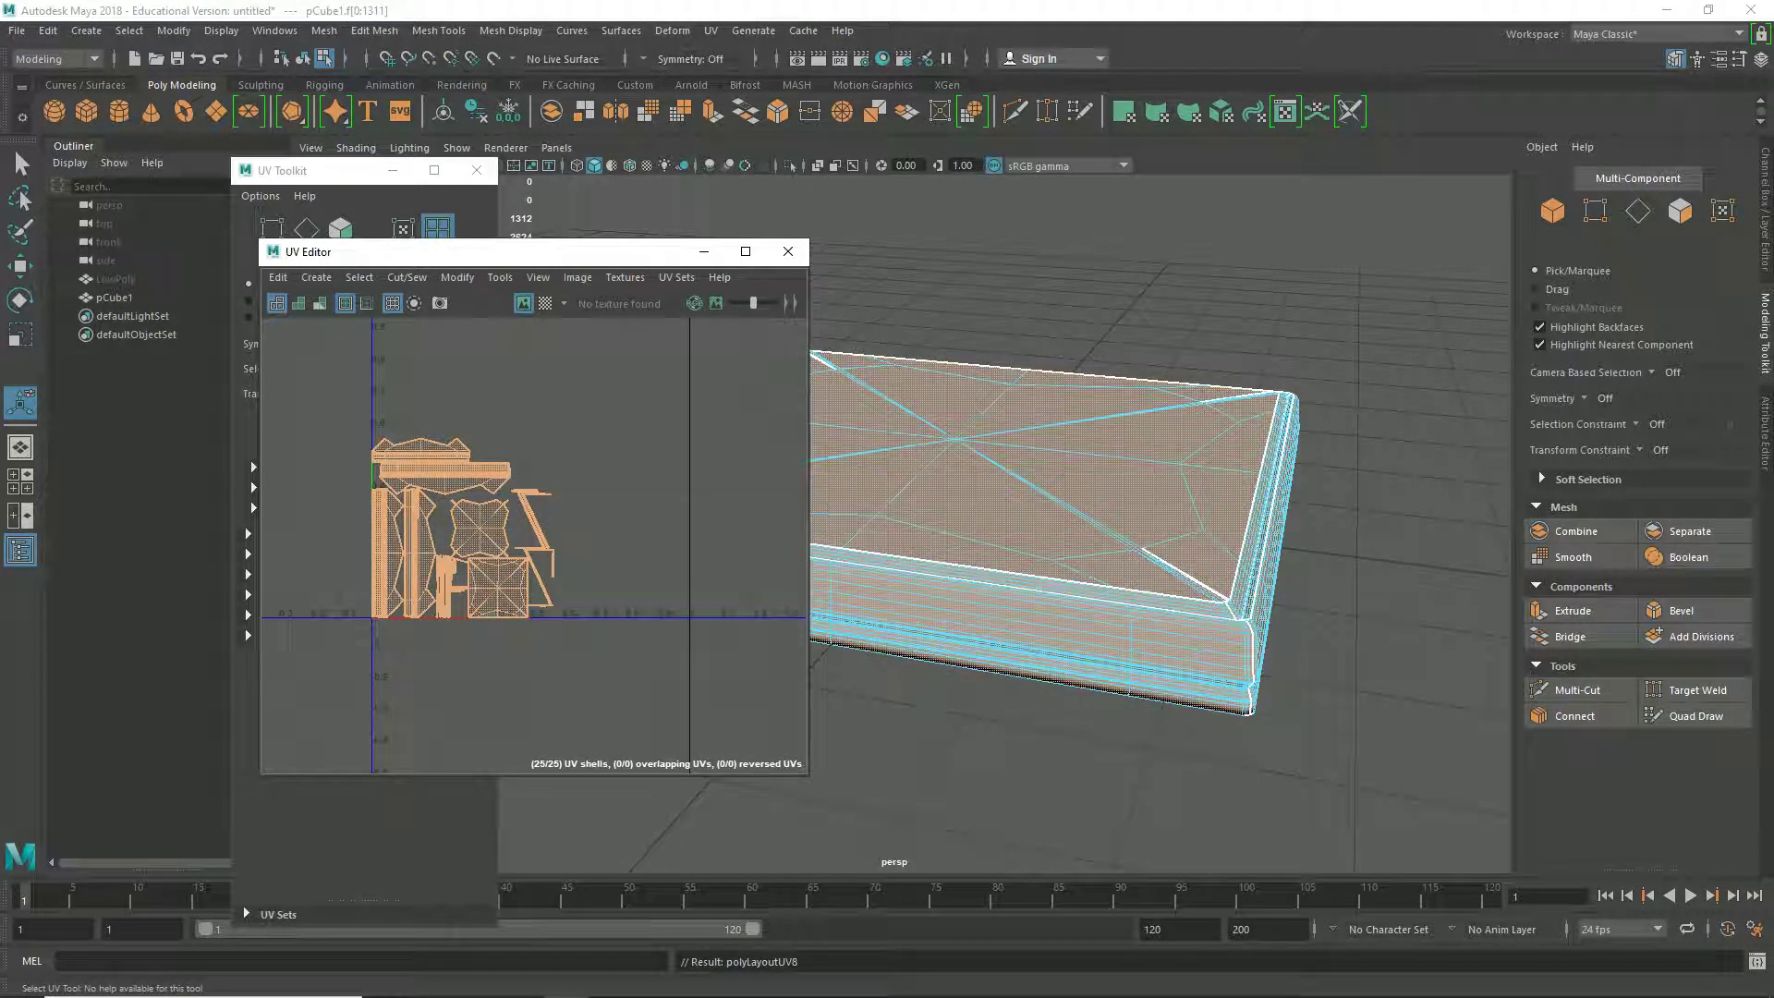
Step: Check the new UV layout on the slab's top with the checker map, and hide the checker again
{"action": "left_click", "coordinate": [545, 303]}
{"action": "left_click_drag", "start_coordinate": [1279, 413], "coordinate": [1266, 481], "text": "alt"}
{"action": "left_click", "coordinate": [545, 303]}
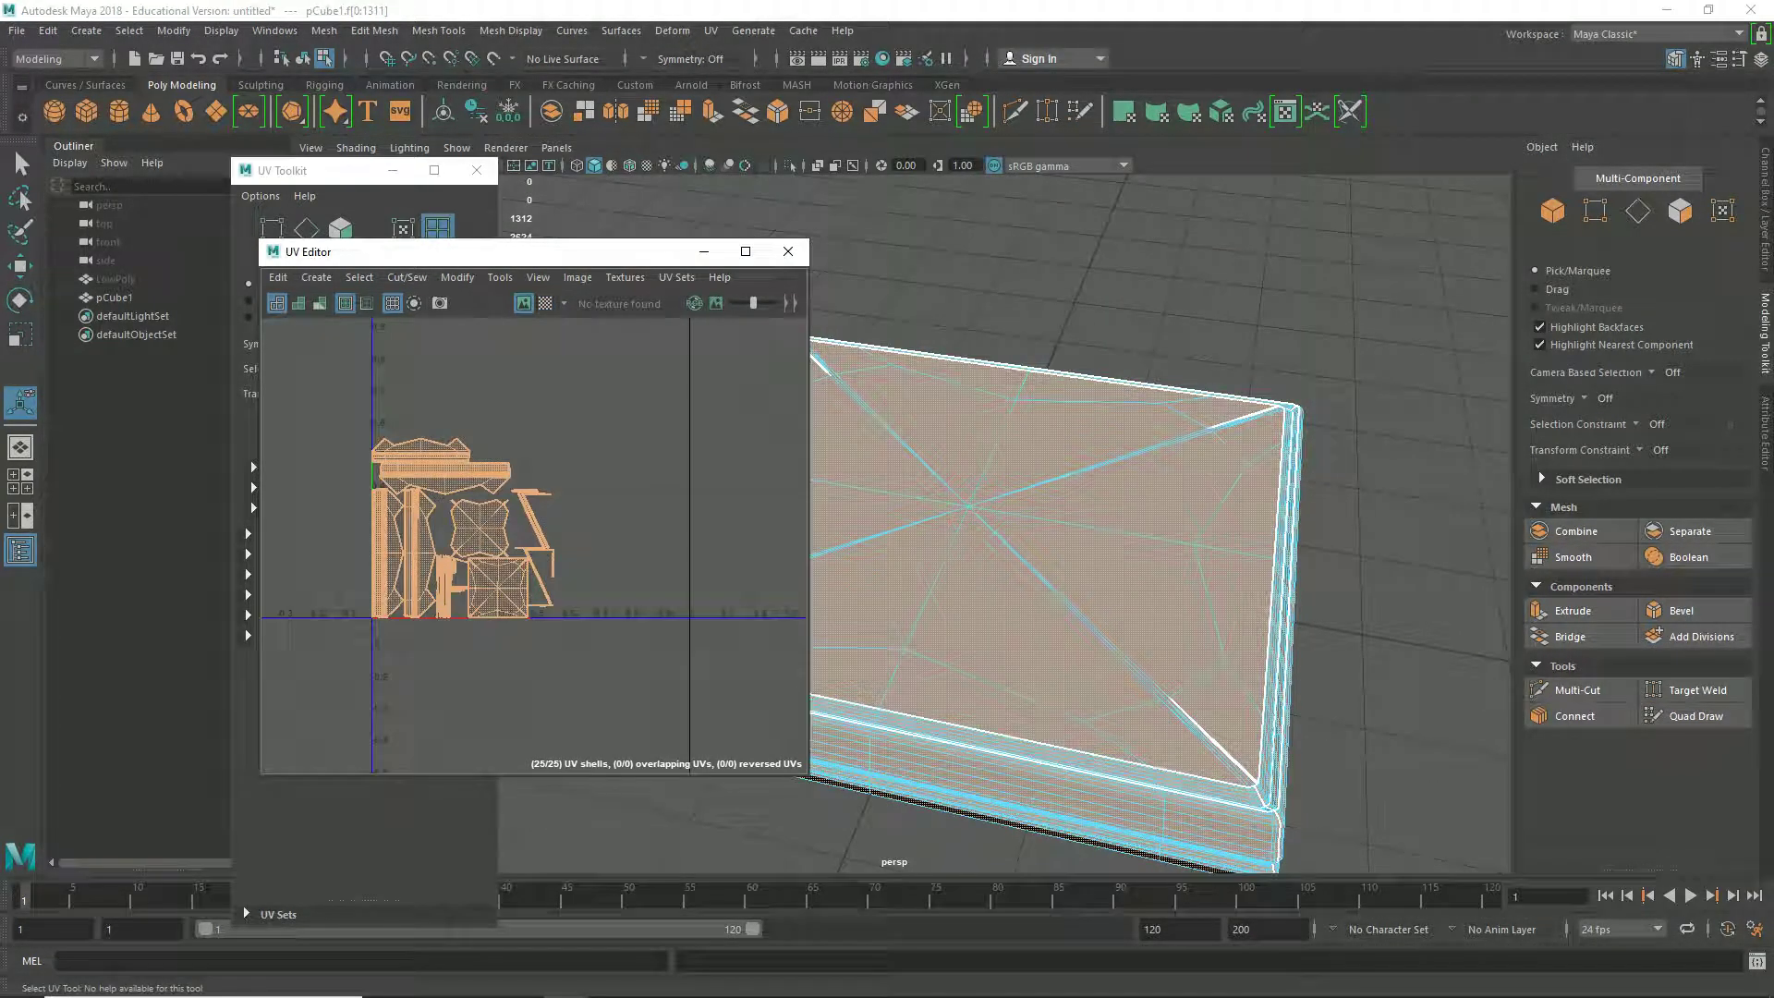
Step: With point snapping on, place the UV shells' pivot at the UV origin and scale them uniformly to fill the 0–1 tile
{"action": "scroll", "coordinate": [552, 425], "scroll_direction": "down", "scroll_amount": 3}
{"action": "middle_click_drag", "start_coordinate": [552, 426], "coordinate": [560, 514], "text": "alt"}
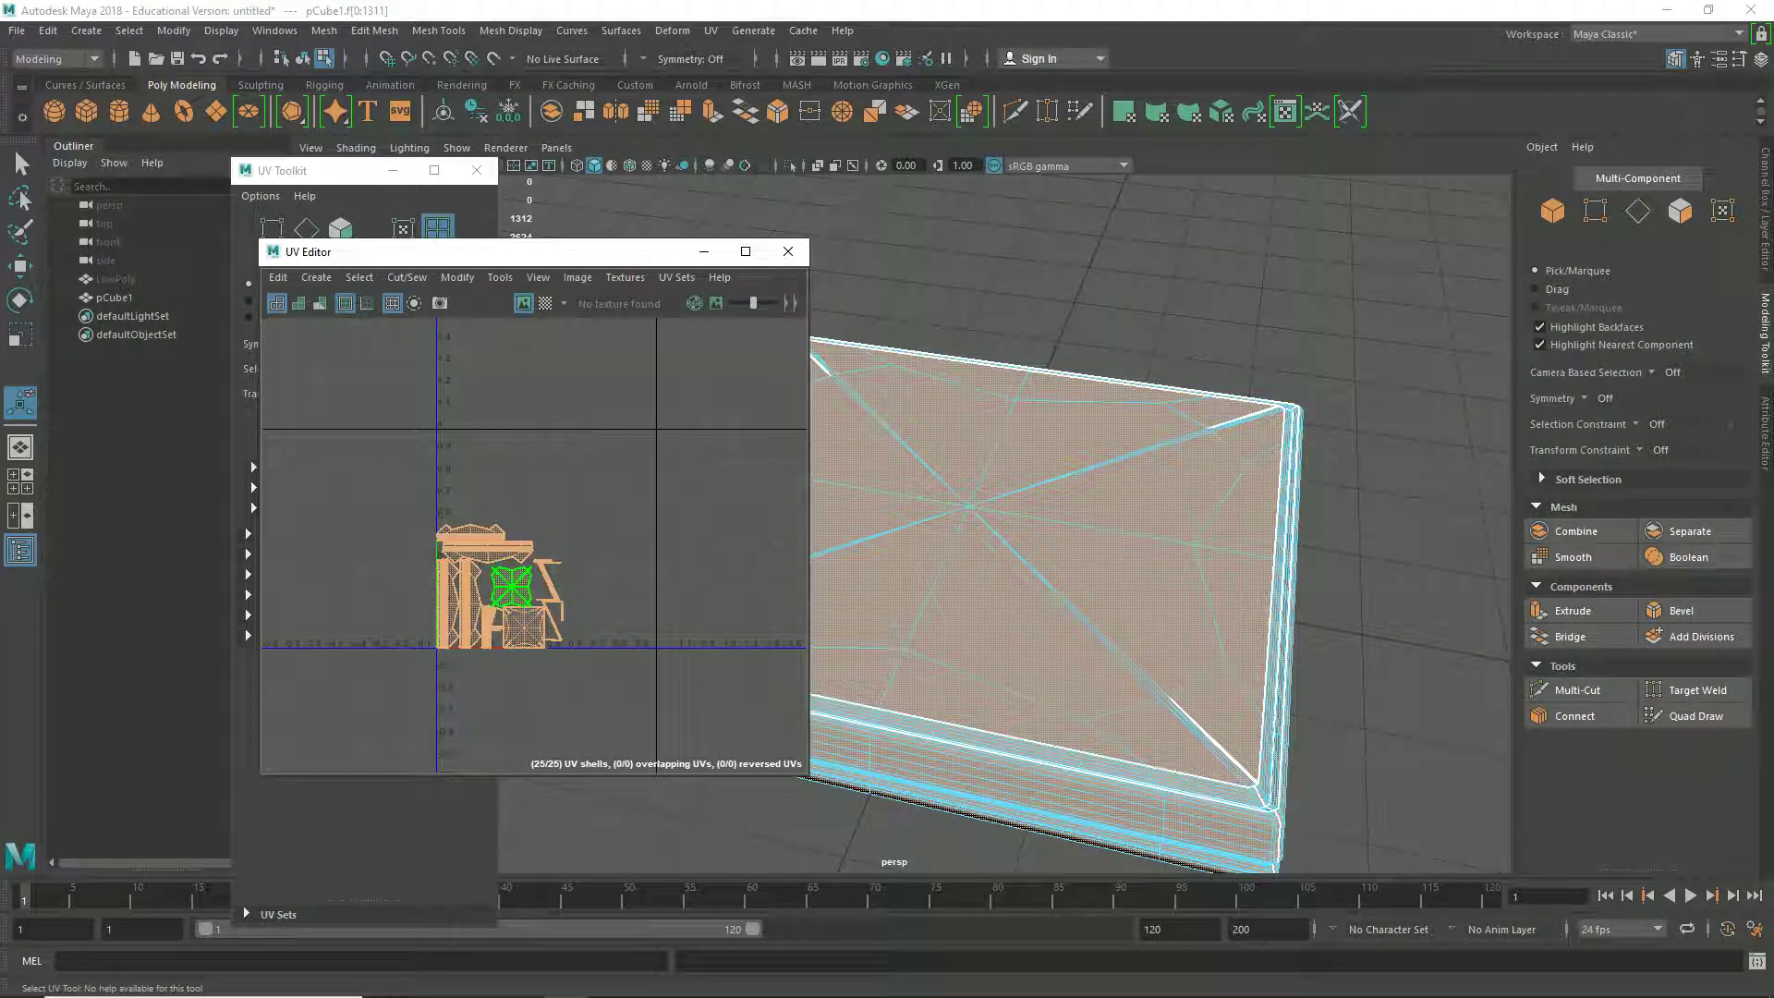
{"action": "key", "text": "r"}
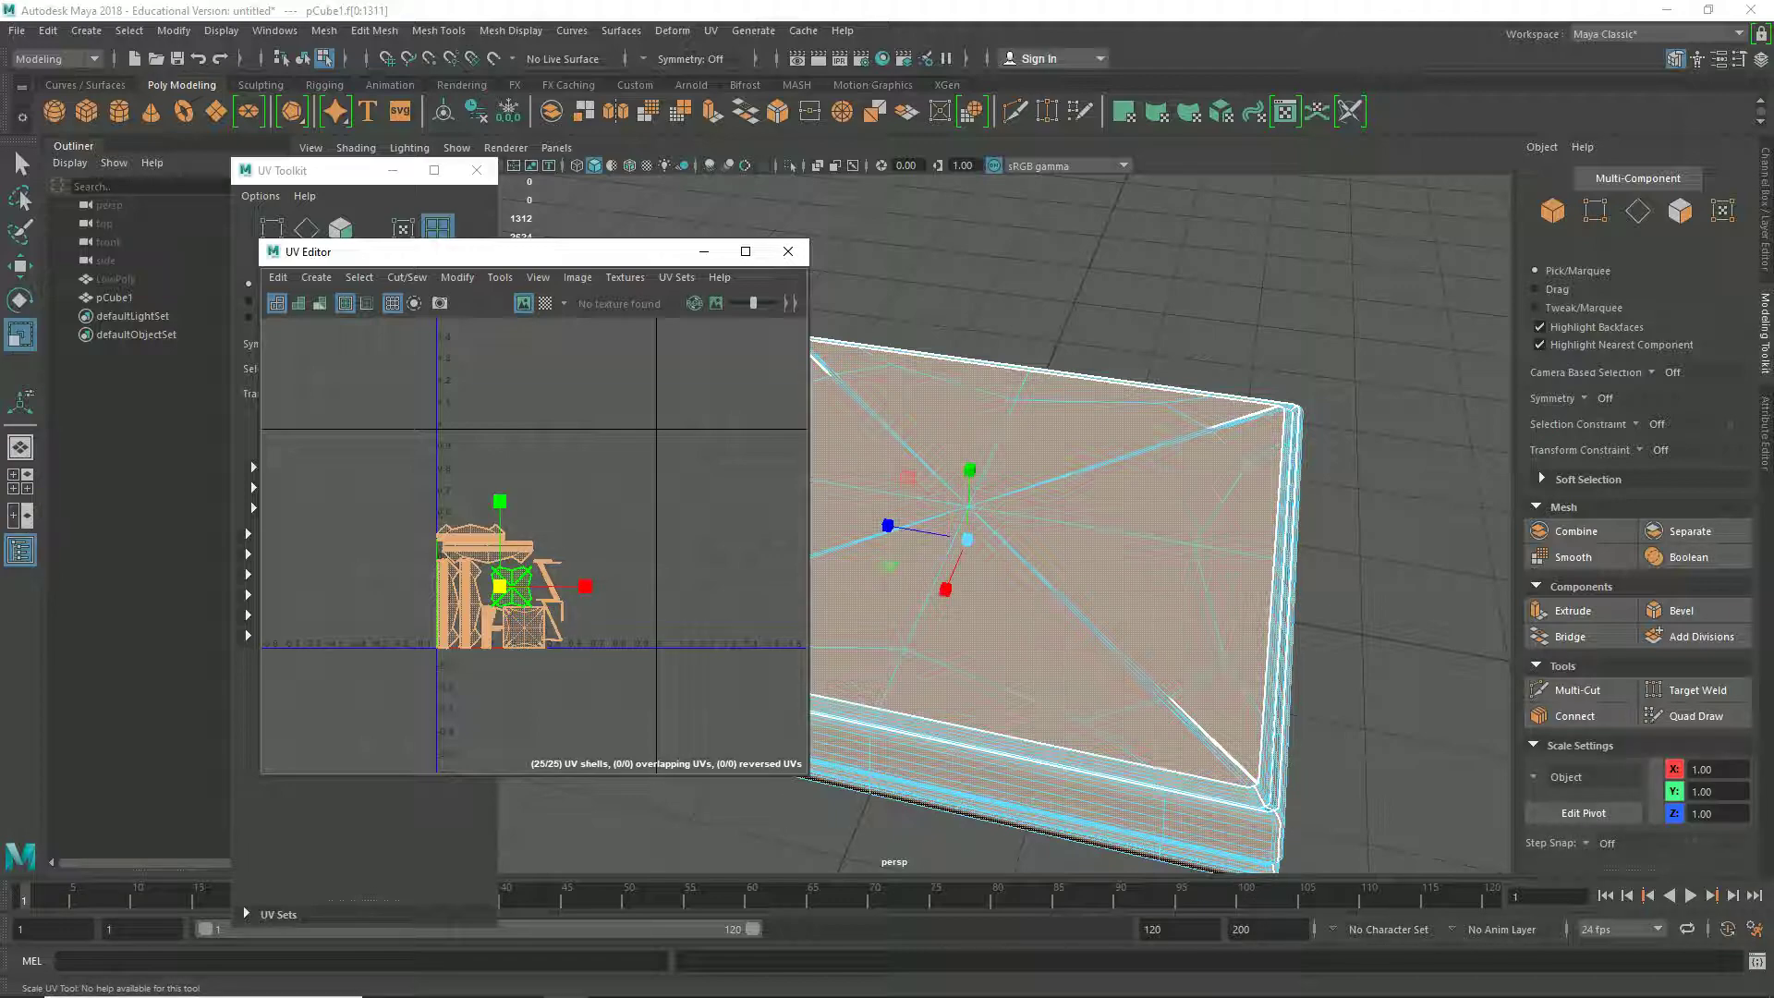
{"action": "left_click", "coordinate": [506, 61]}
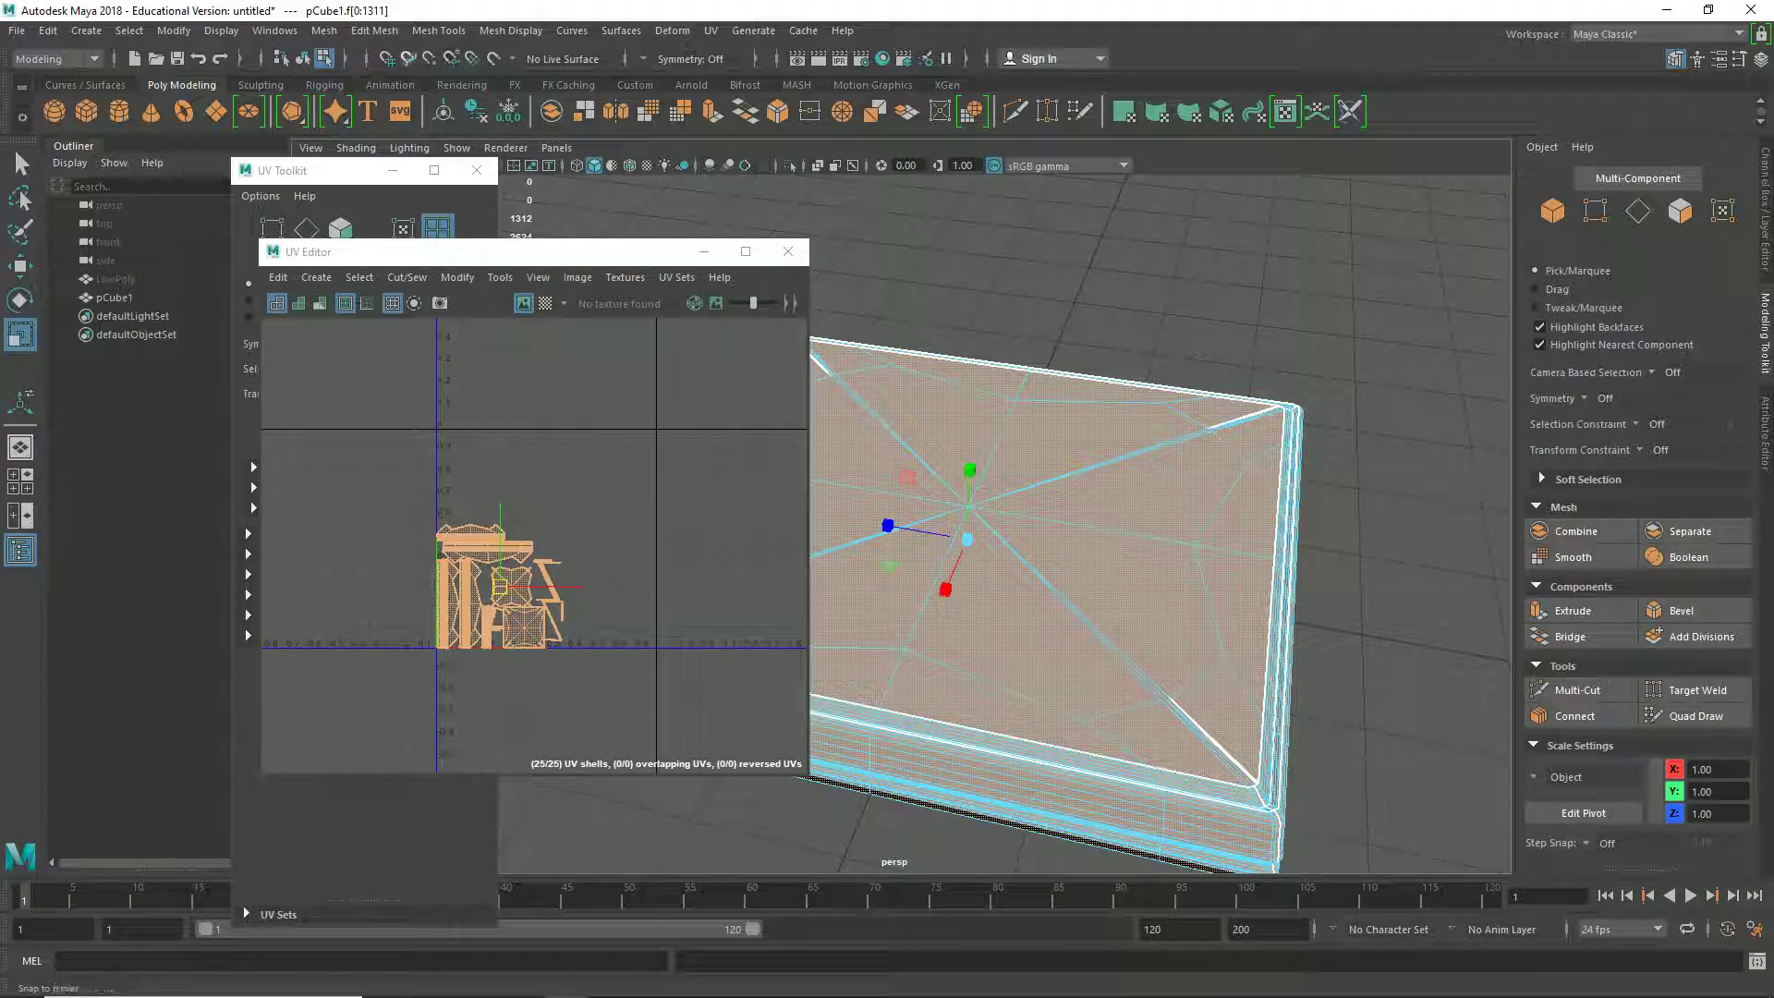
{"action": "left_click", "coordinate": [430, 59]}
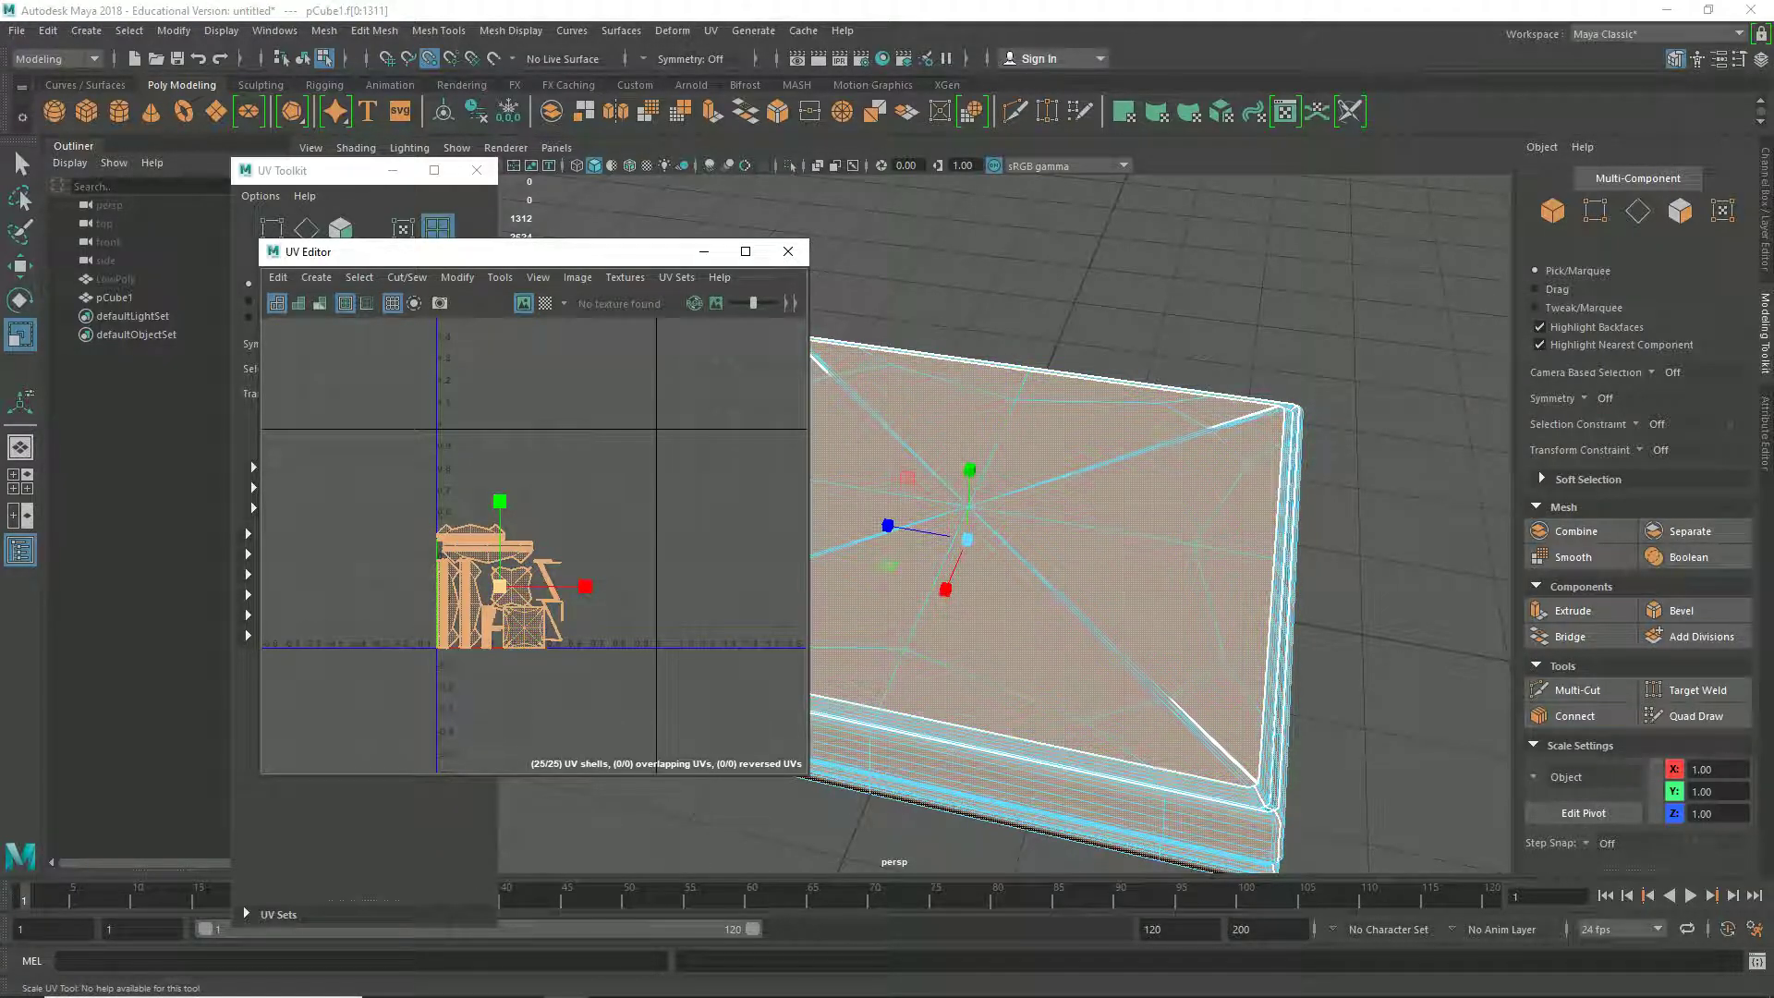
{"action": "left_click_drag", "start_coordinate": [500, 587], "coordinate": [487, 587]}
{"action": "key", "text": "ctrl+z"}
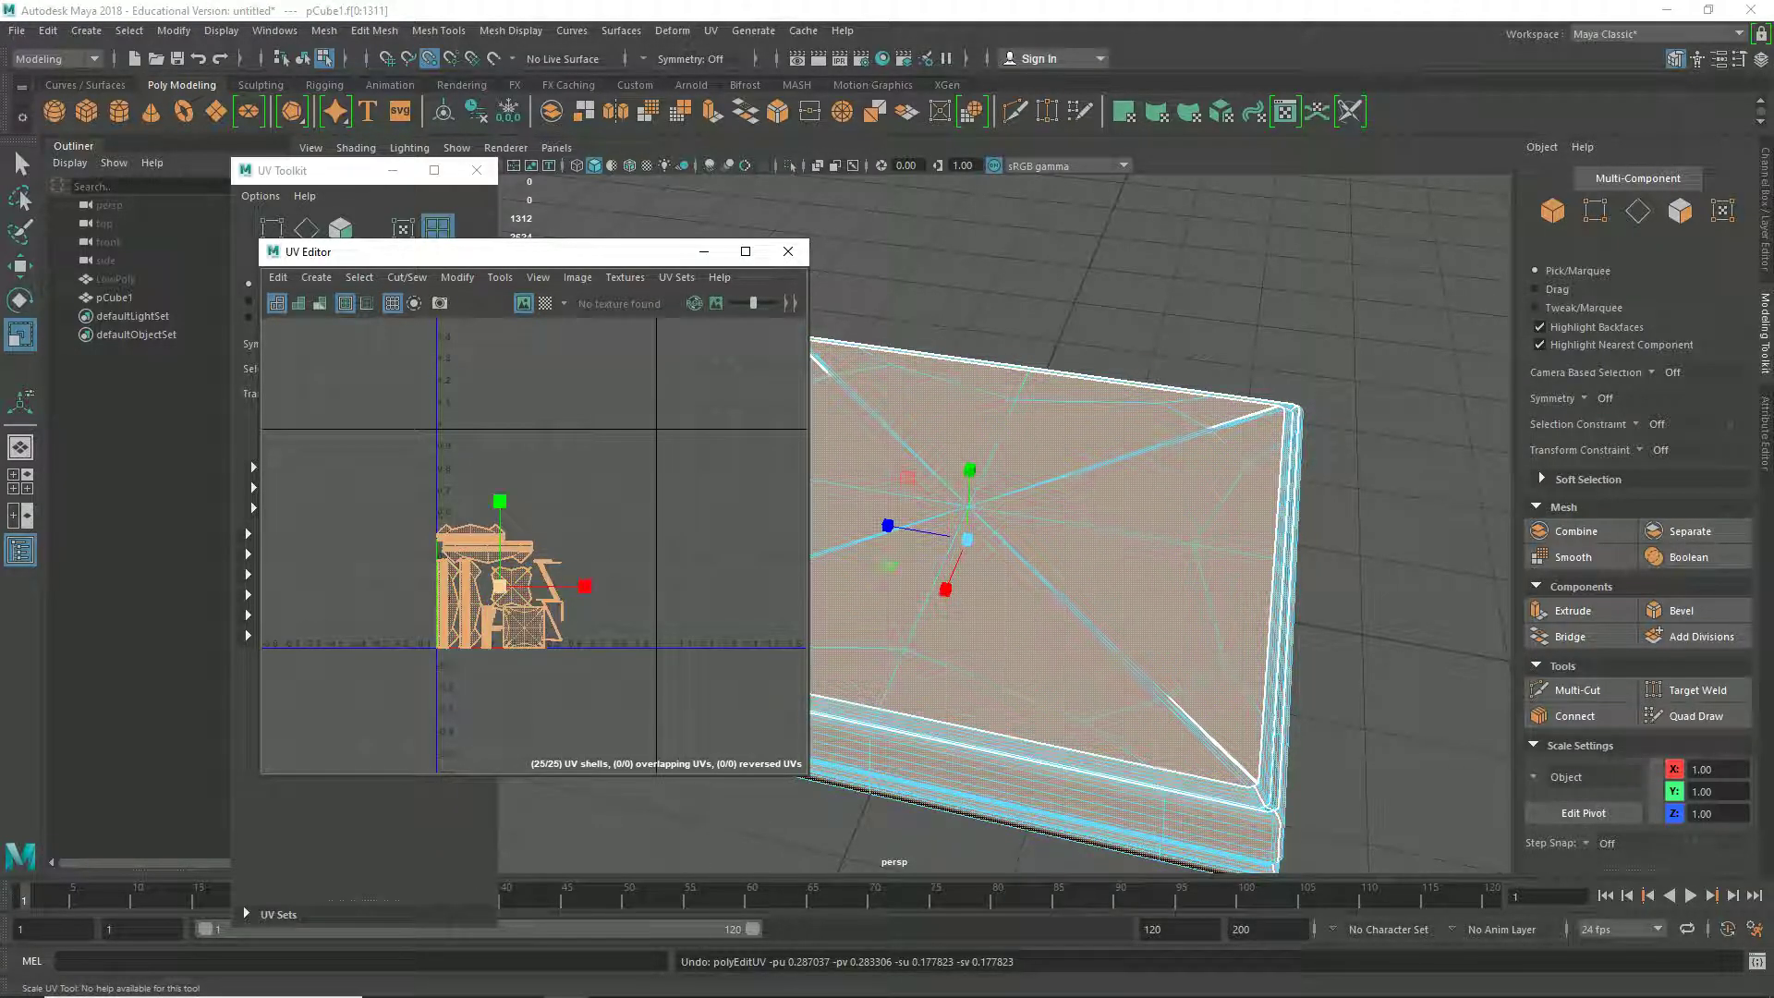
{"action": "key", "text": "w"}
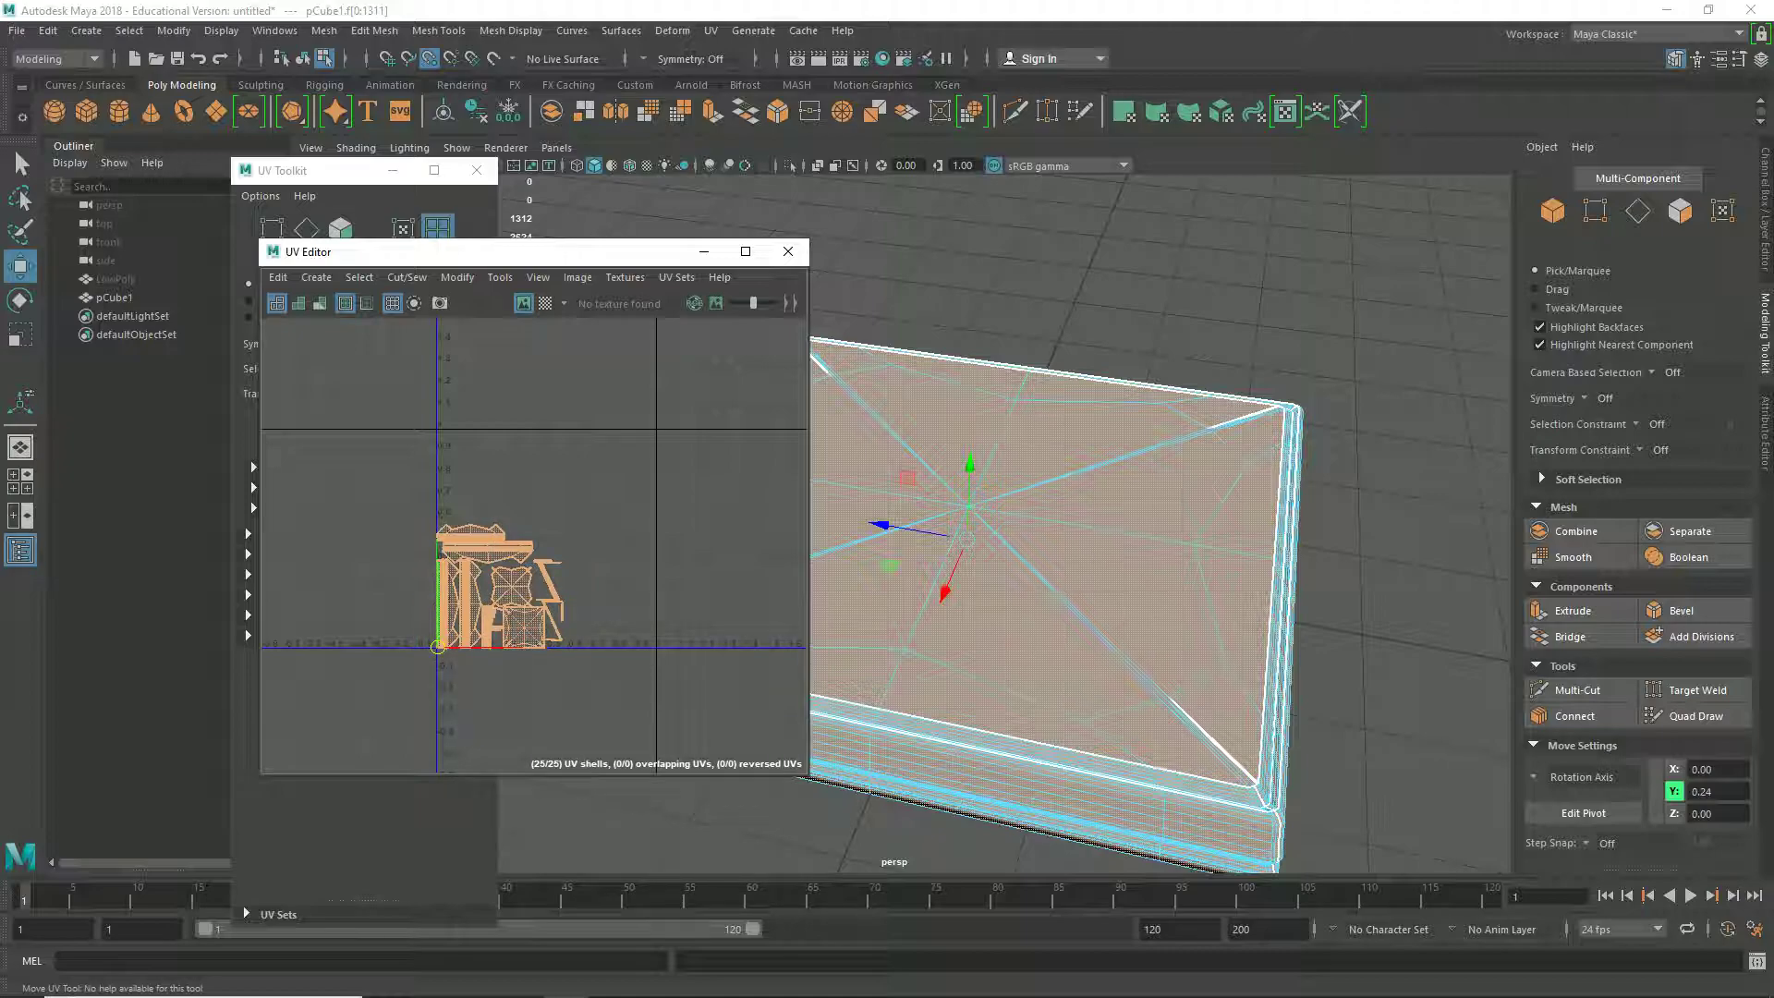
{"action": "key", "text": "r"}
{"action": "left_click_drag", "start_coordinate": [438, 647], "coordinate": [493, 646]}
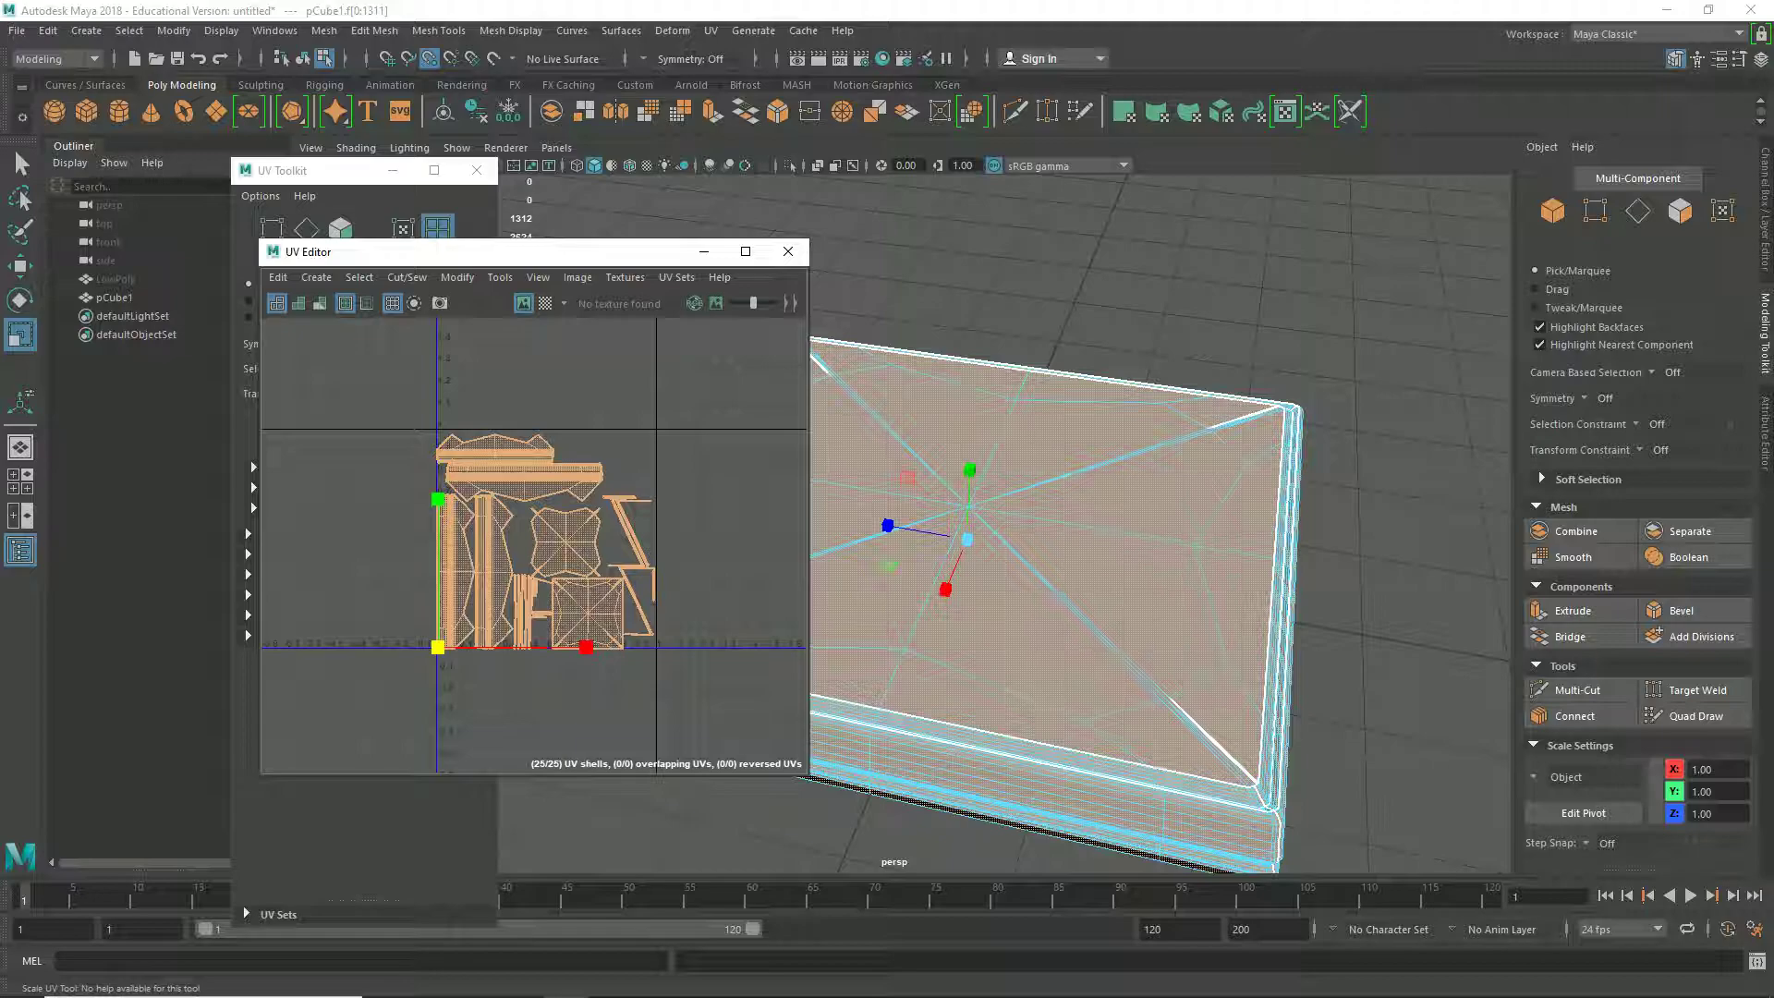
Step: Inspect the shells' margins along the tile borders, and rerun the layout on the enlarged UV shells
{"action": "scroll", "coordinate": [732, 574], "scroll_direction": "up", "scroll_amount": 5}
{"action": "scroll", "coordinate": [534, 545], "scroll_direction": "down", "scroll_amount": 5}
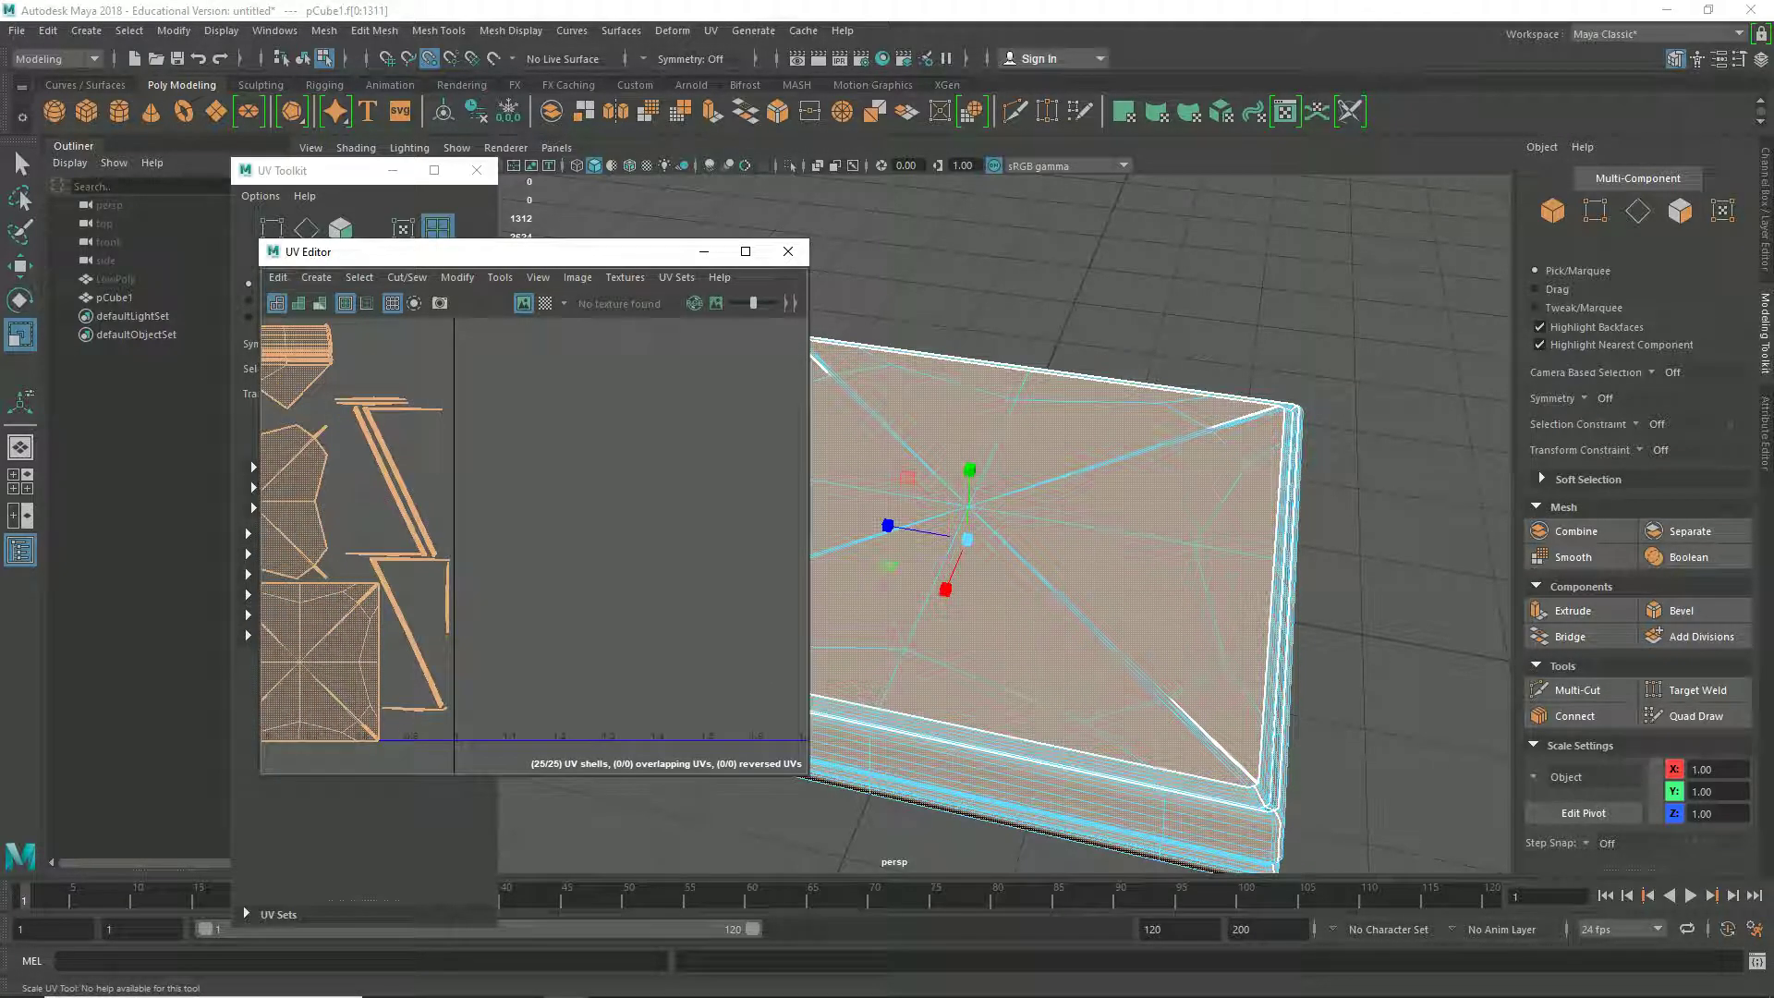
{"action": "middle_click_drag", "start_coordinate": [485, 397], "coordinate": [587, 392], "text": "alt"}
{"action": "scroll", "coordinate": [617, 432], "scroll_direction": "up", "scroll_amount": 3}
{"action": "scroll", "coordinate": [601, 461], "scroll_direction": "down", "scroll_amount": 4}
{"action": "middle_click_drag", "start_coordinate": [642, 729], "coordinate": [482, 644], "text": "alt"}
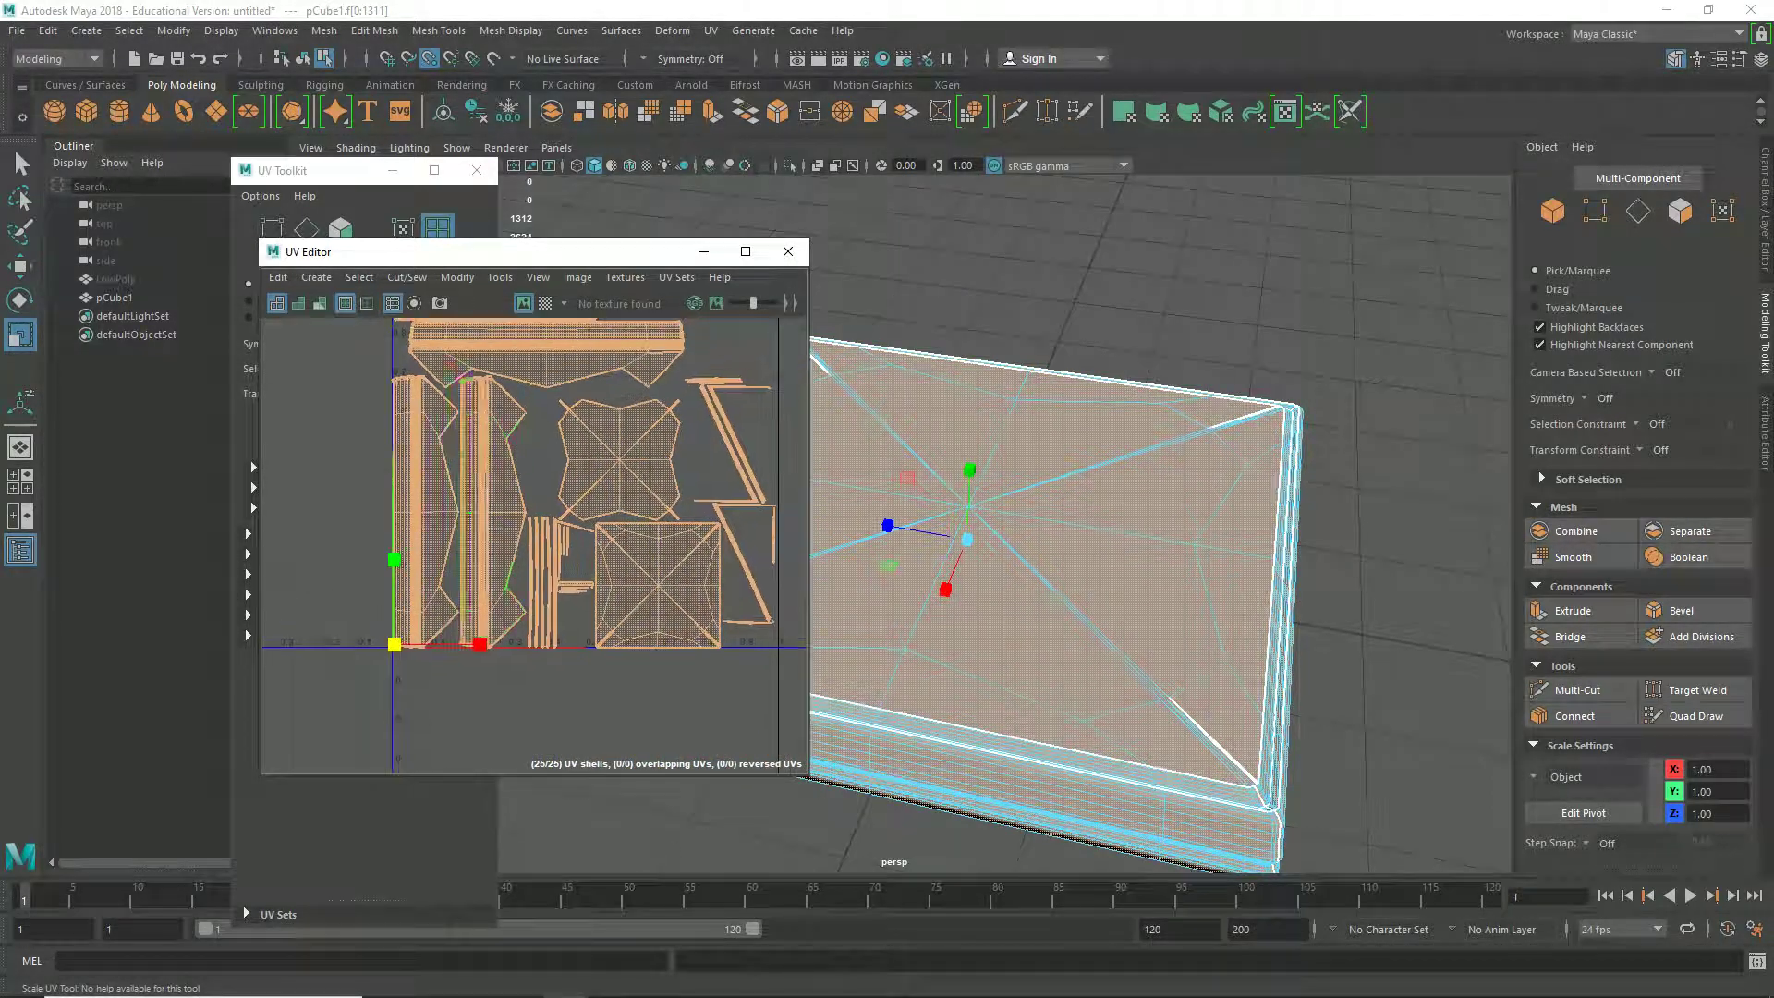
{"action": "key", "text": "w"}
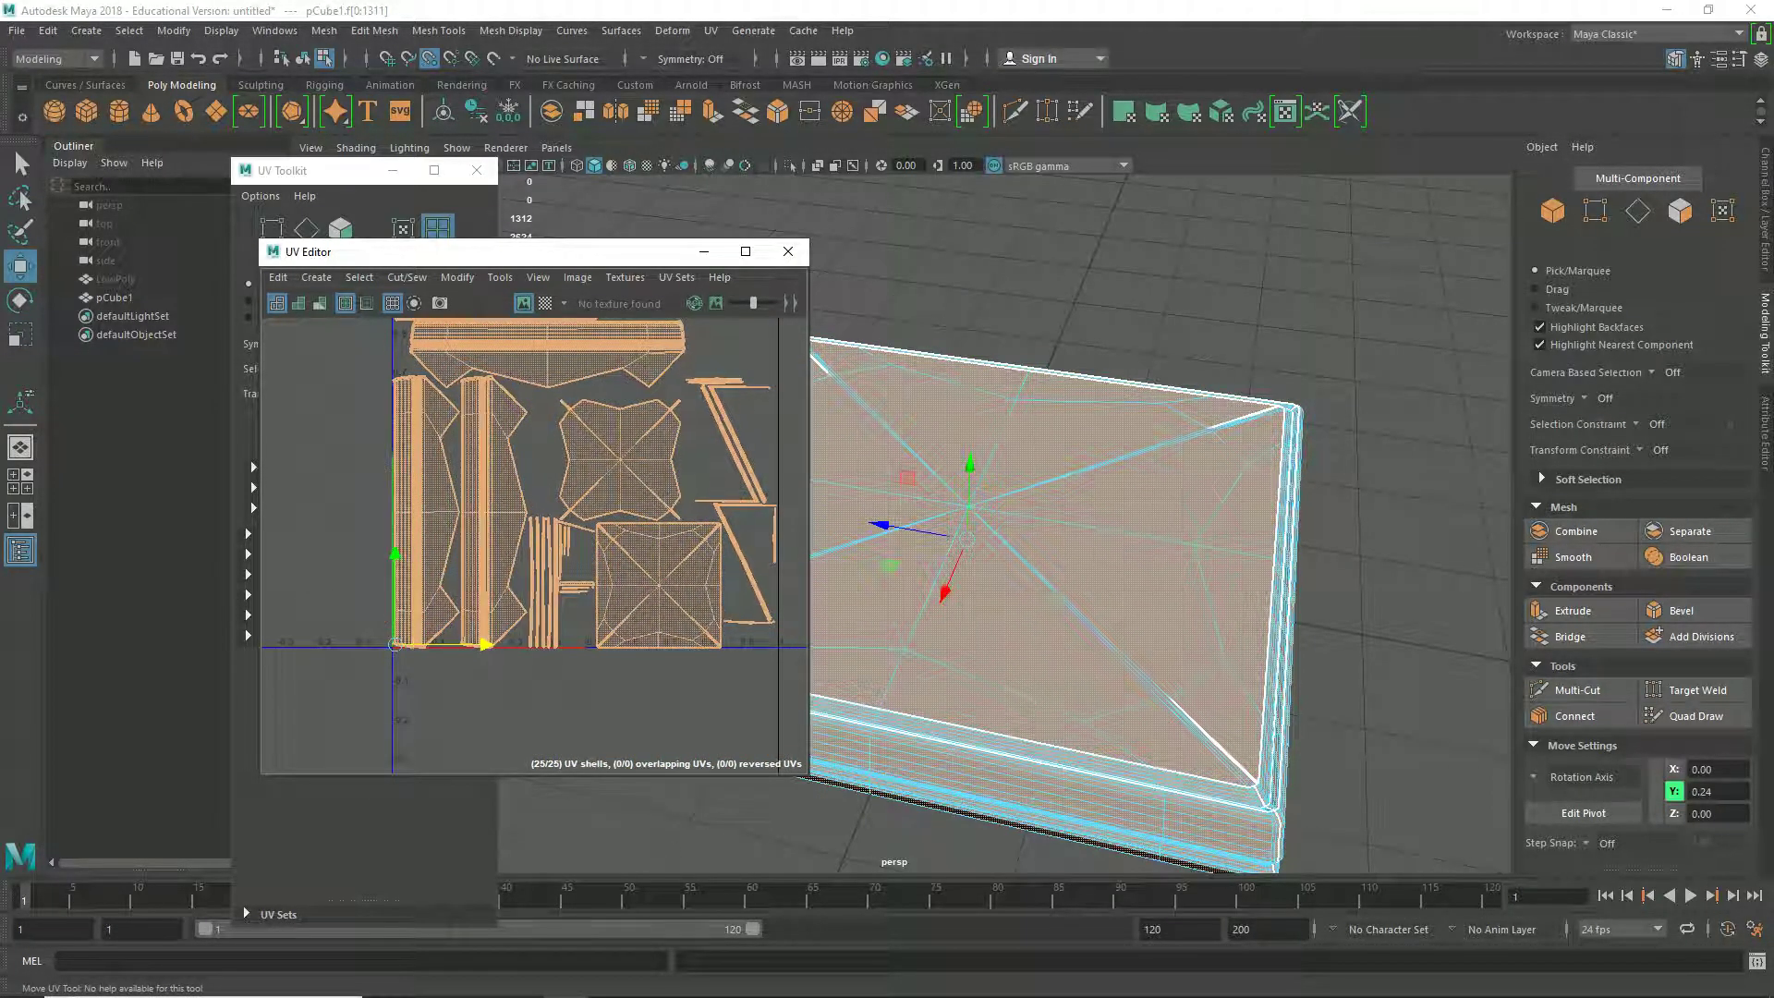
{"action": "right_click_drag", "start_coordinate": [545, 415], "coordinate": [410, 466], "text": "shift"}
{"action": "scroll", "coordinate": [642, 492], "scroll_direction": "down", "scroll_amount": 3}
{"action": "middle_click_drag", "start_coordinate": [691, 466], "coordinate": [627, 526], "text": "alt"}
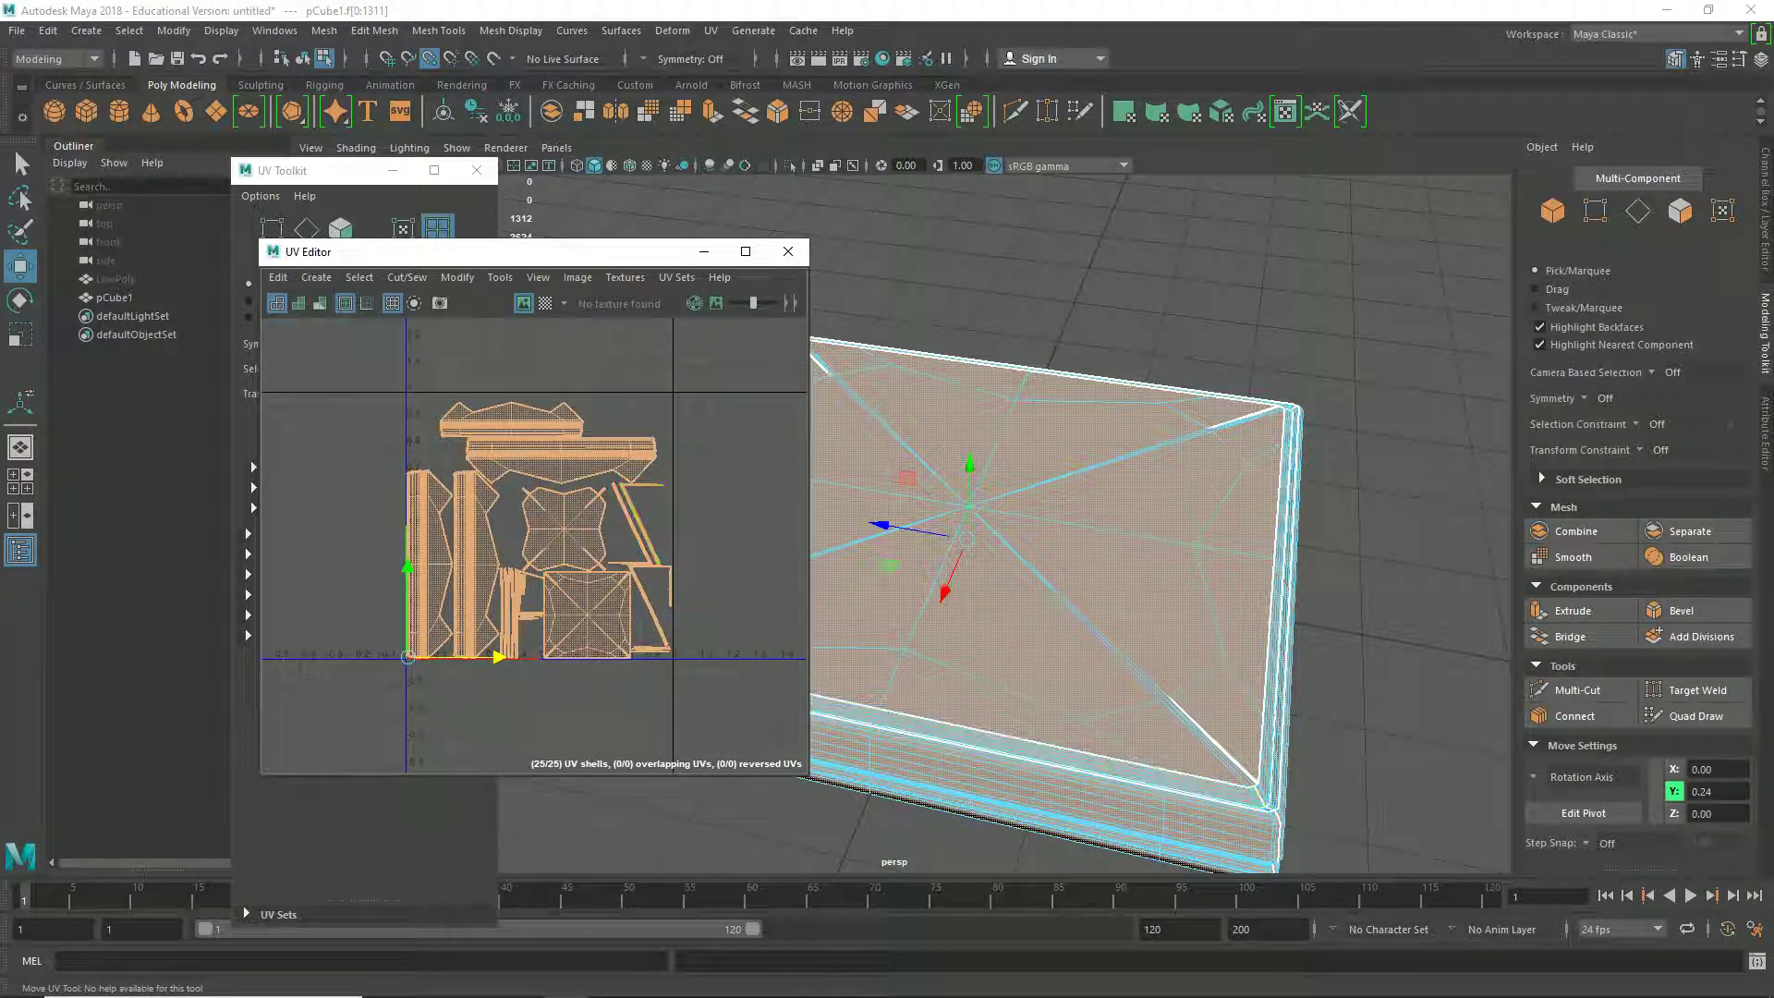
Step: Deselect the shells, show the checker map on the slab, and select the upper slanted UV shell of a top rim strip
{"action": "left_click", "coordinate": [725, 503]}
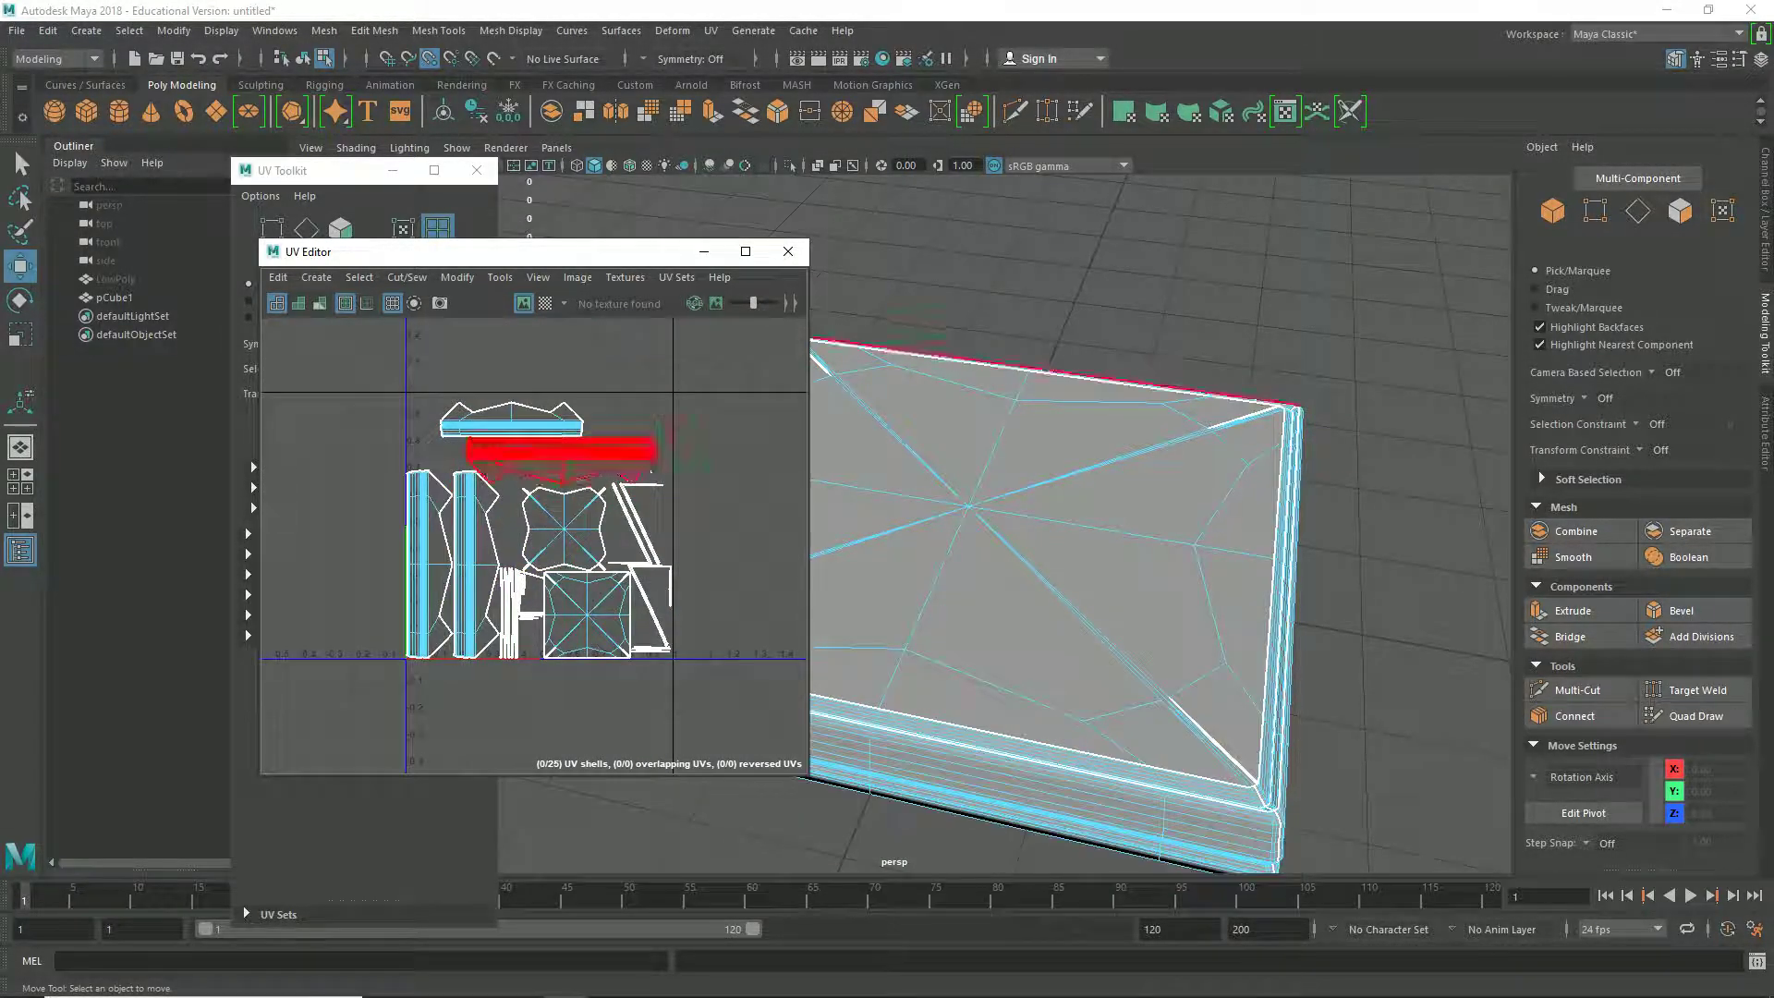
{"action": "left_click", "coordinate": [545, 303]}
{"action": "left_click_drag", "start_coordinate": [1044, 481], "coordinate": [970, 526], "text": "alt"}
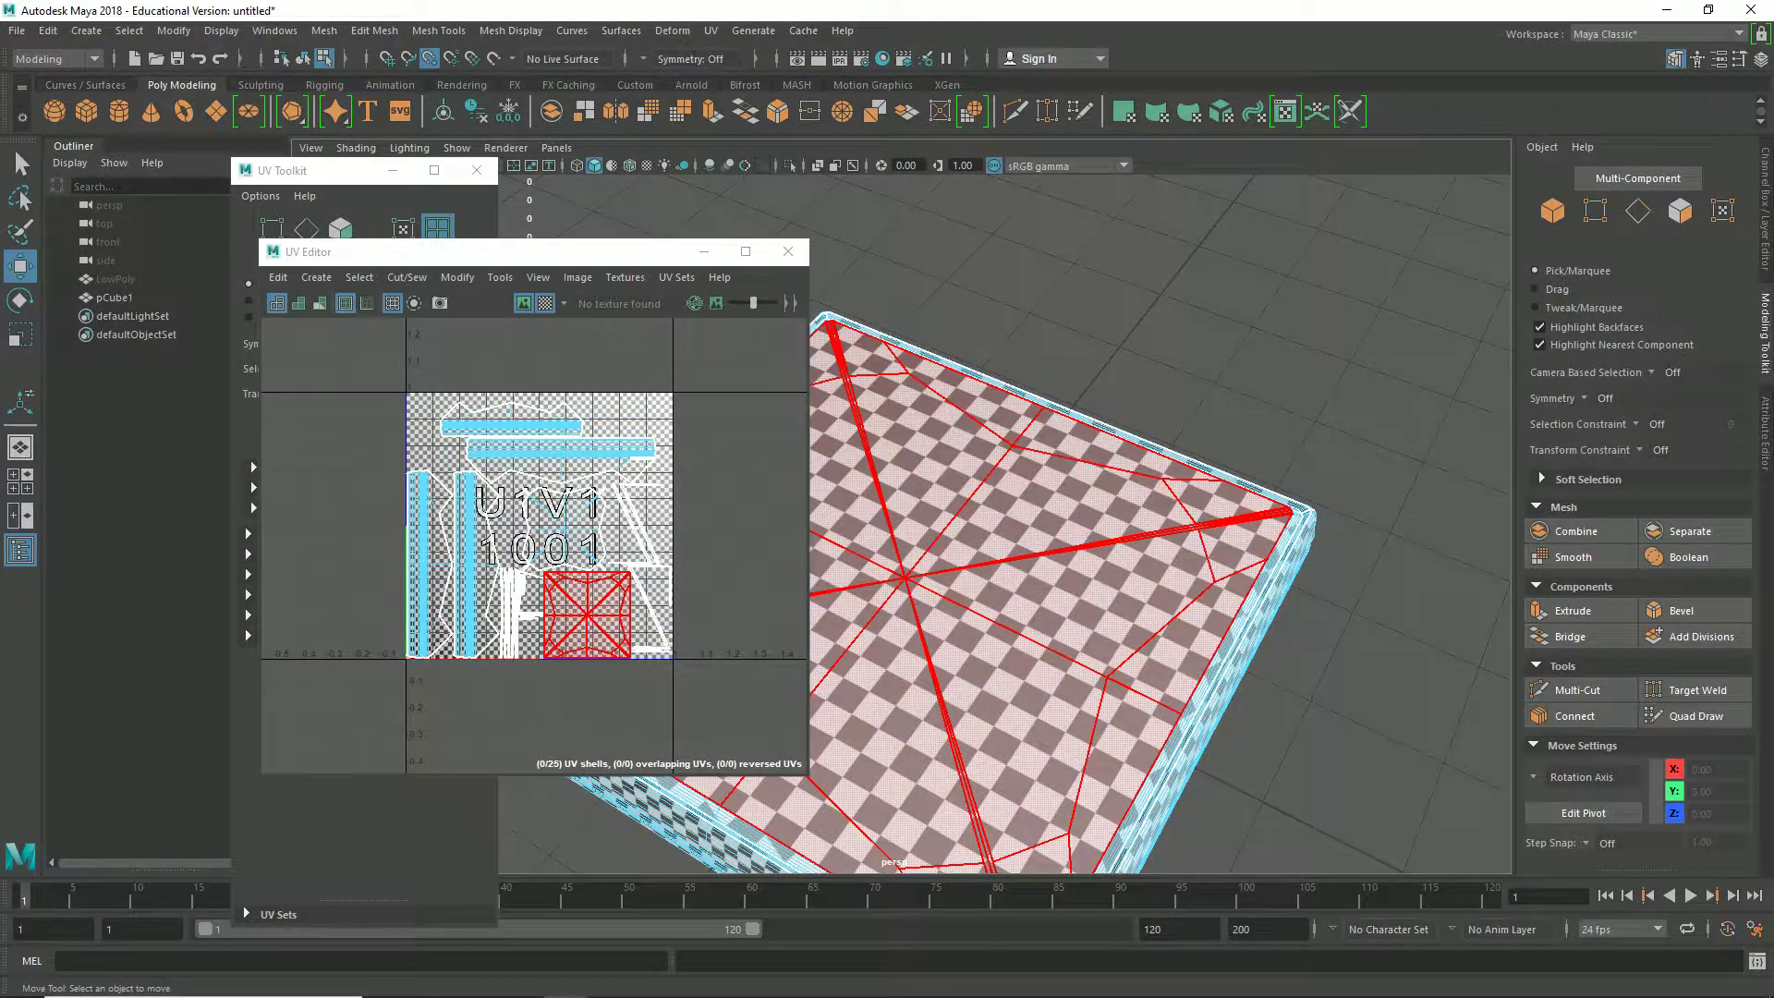
{"action": "middle_click_drag", "start_coordinate": [960, 609], "coordinate": [1102, 481], "text": "alt"}
{"action": "left_click", "coordinate": [646, 535]}
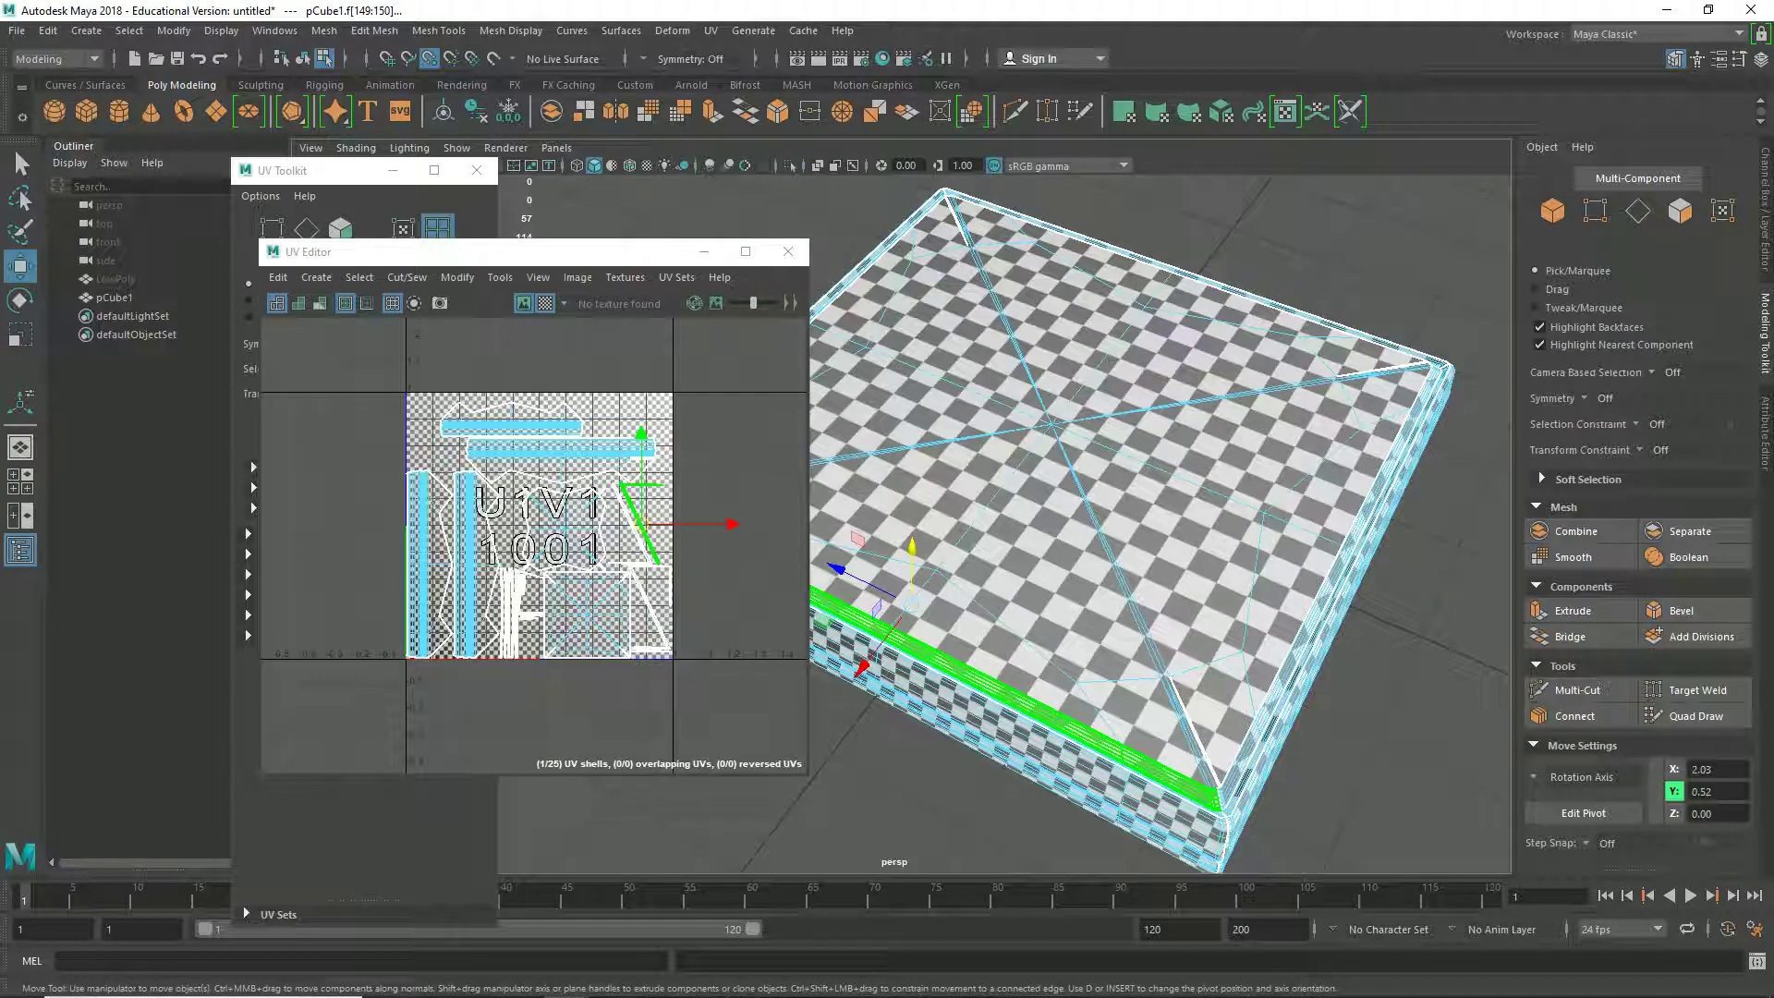
Step: Try to orient the selected slanted rim-strip UV shell, and undo the orientation
{"action": "scroll", "coordinate": [650, 540], "scroll_direction": "up", "scroll_amount": 4}
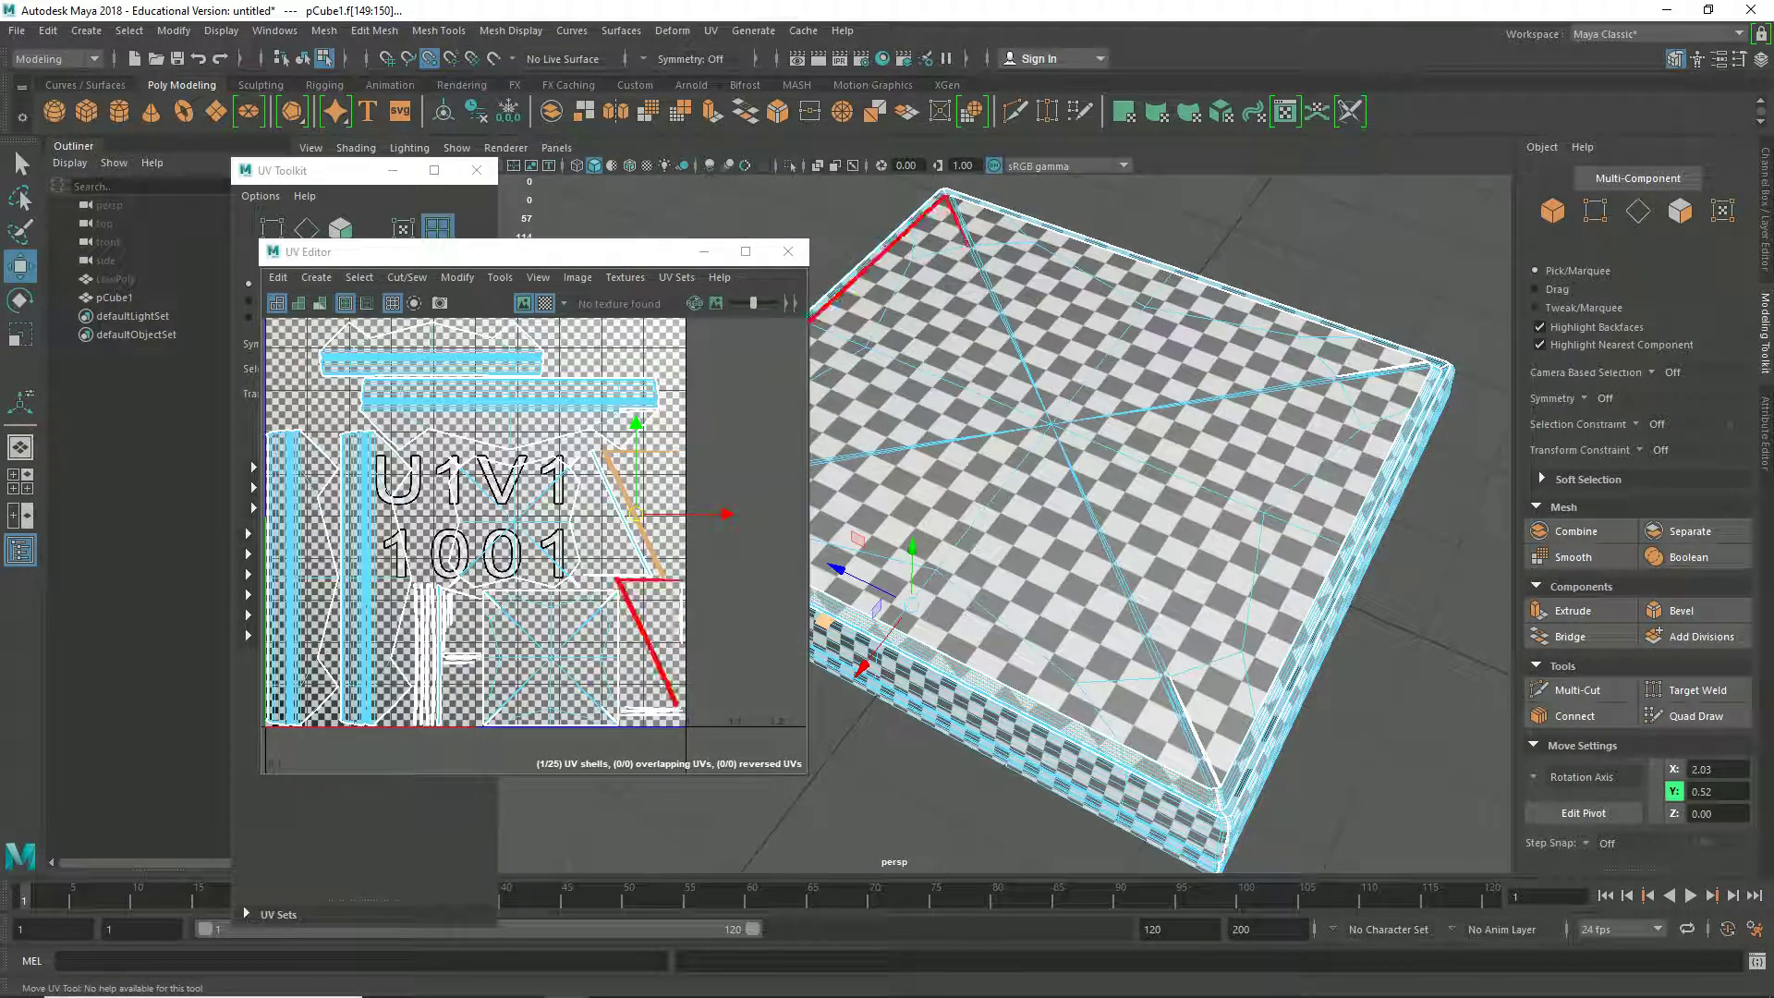
{"action": "right_click_drag", "start_coordinate": [681, 414], "coordinate": [486, 414], "text": "shift"}
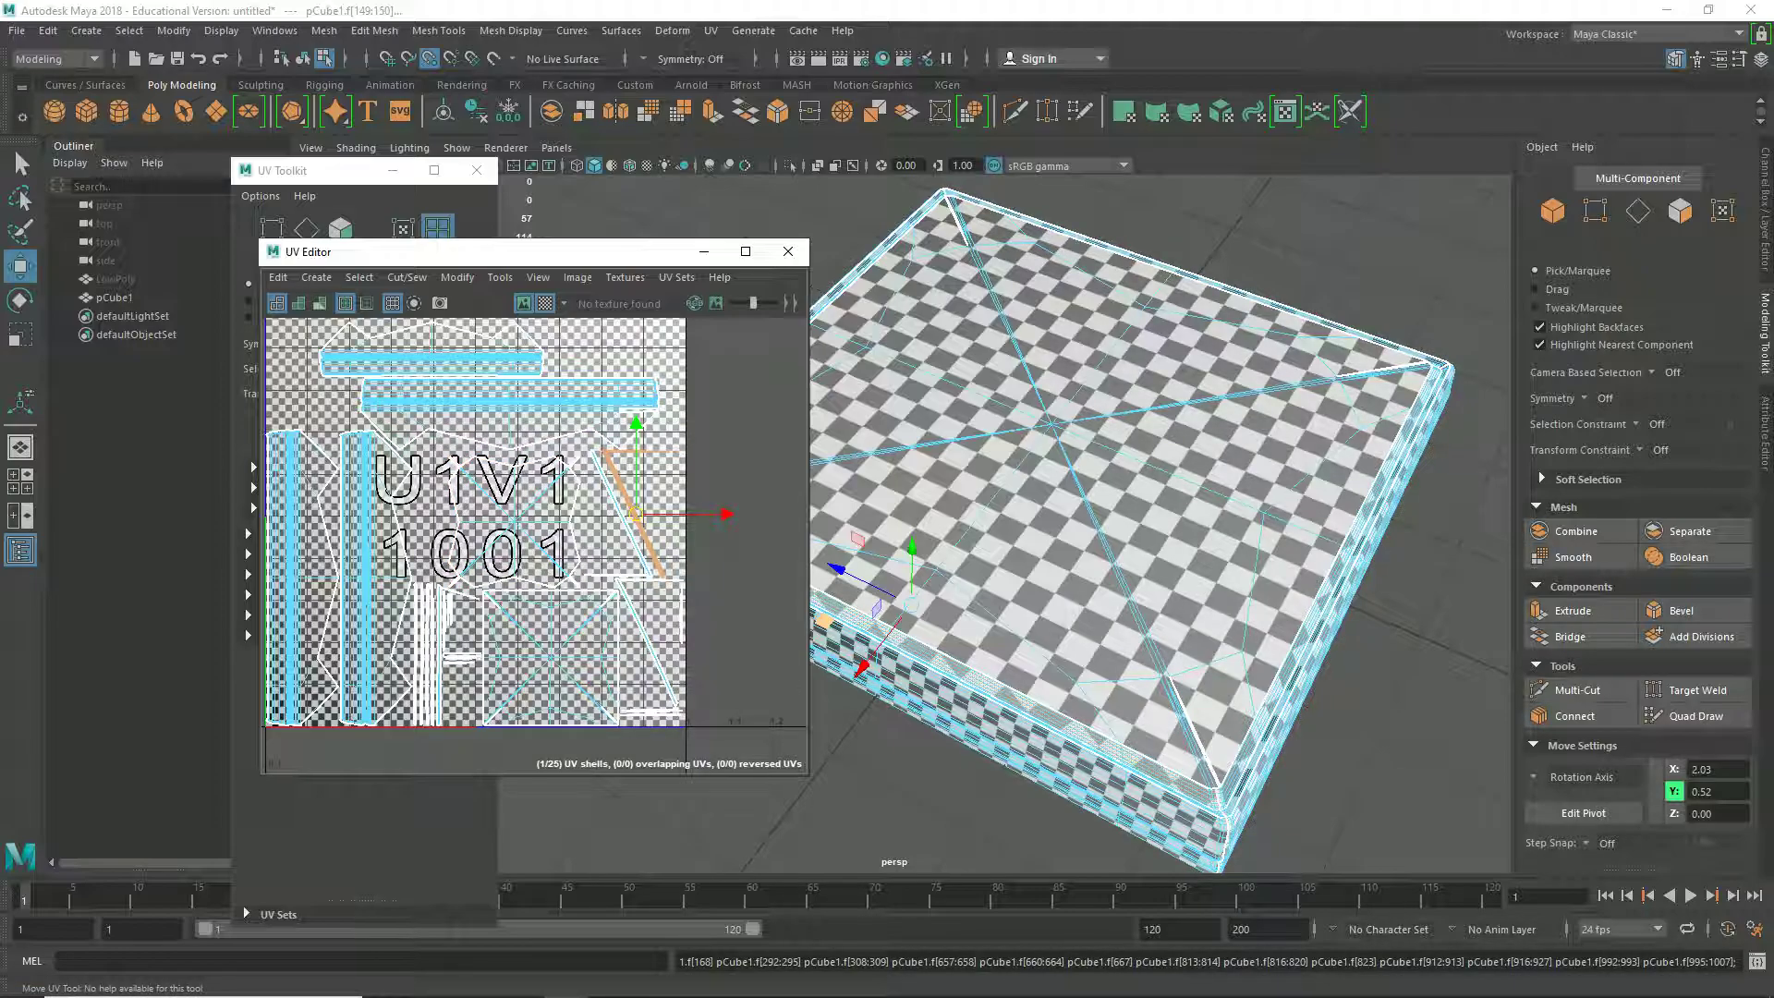
{"action": "right_click_drag", "start_coordinate": [642, 415], "coordinate": [628, 680], "text": "shift"}
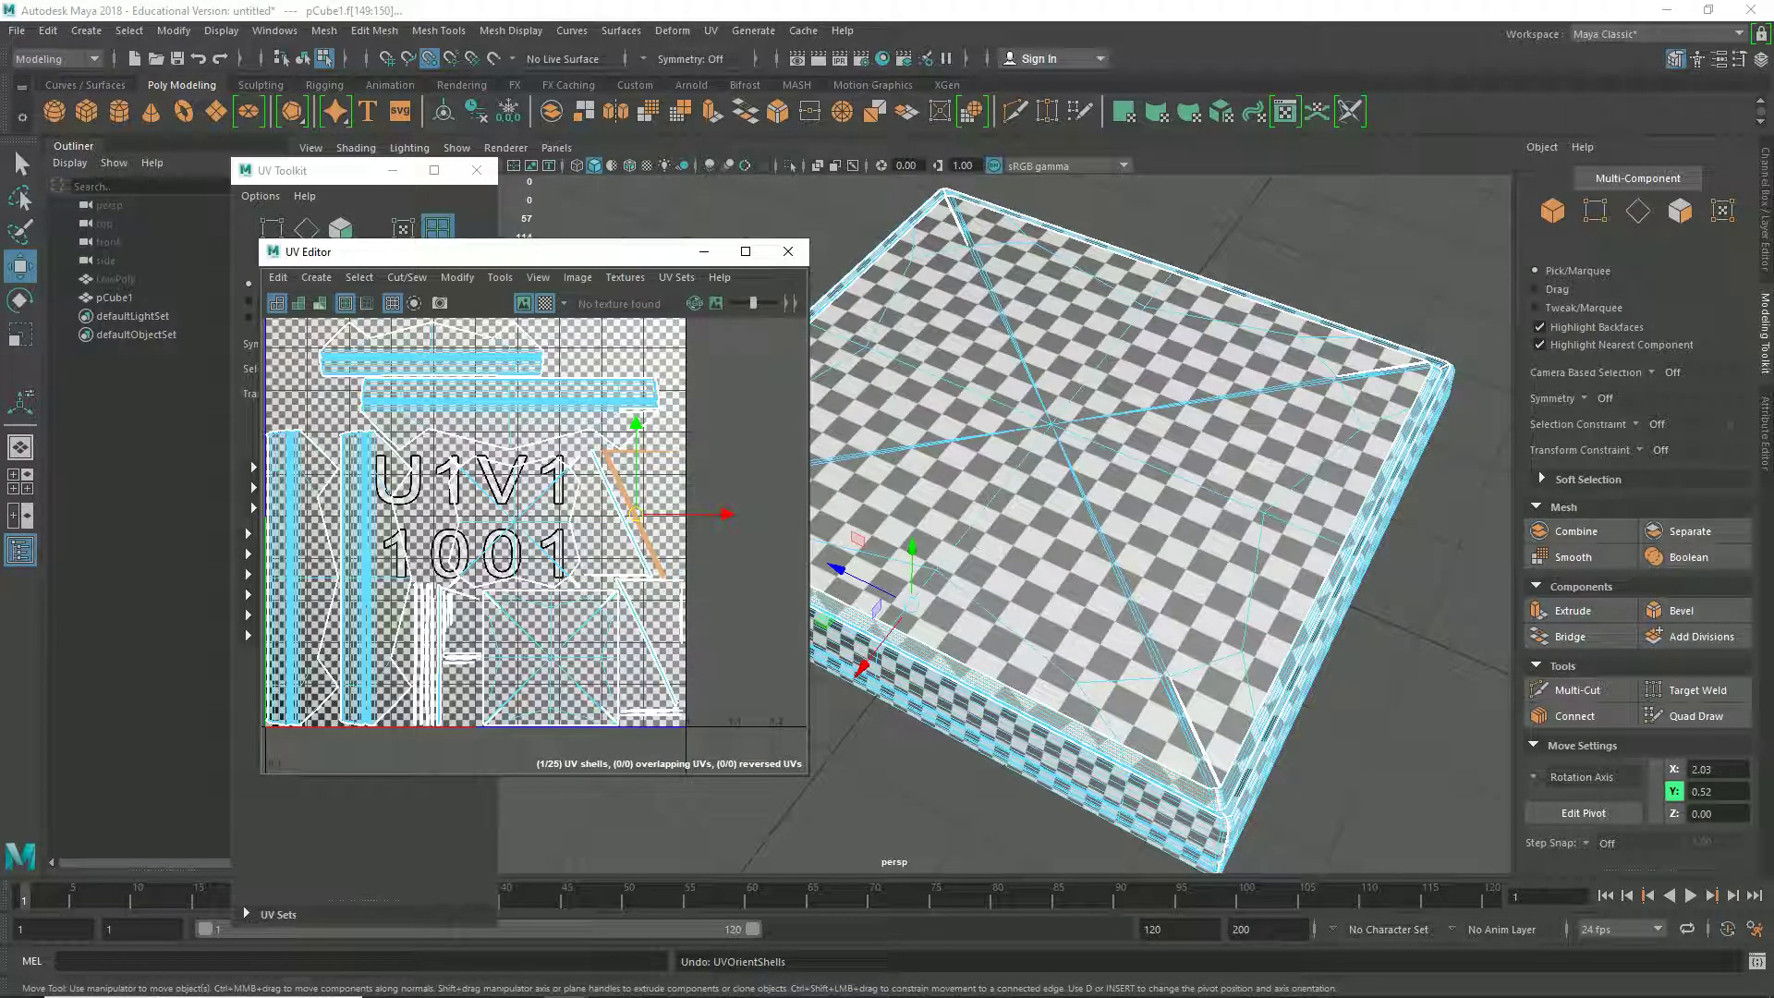
{"action": "scroll", "coordinate": [1016, 527], "scroll_direction": "down", "scroll_amount": 2}
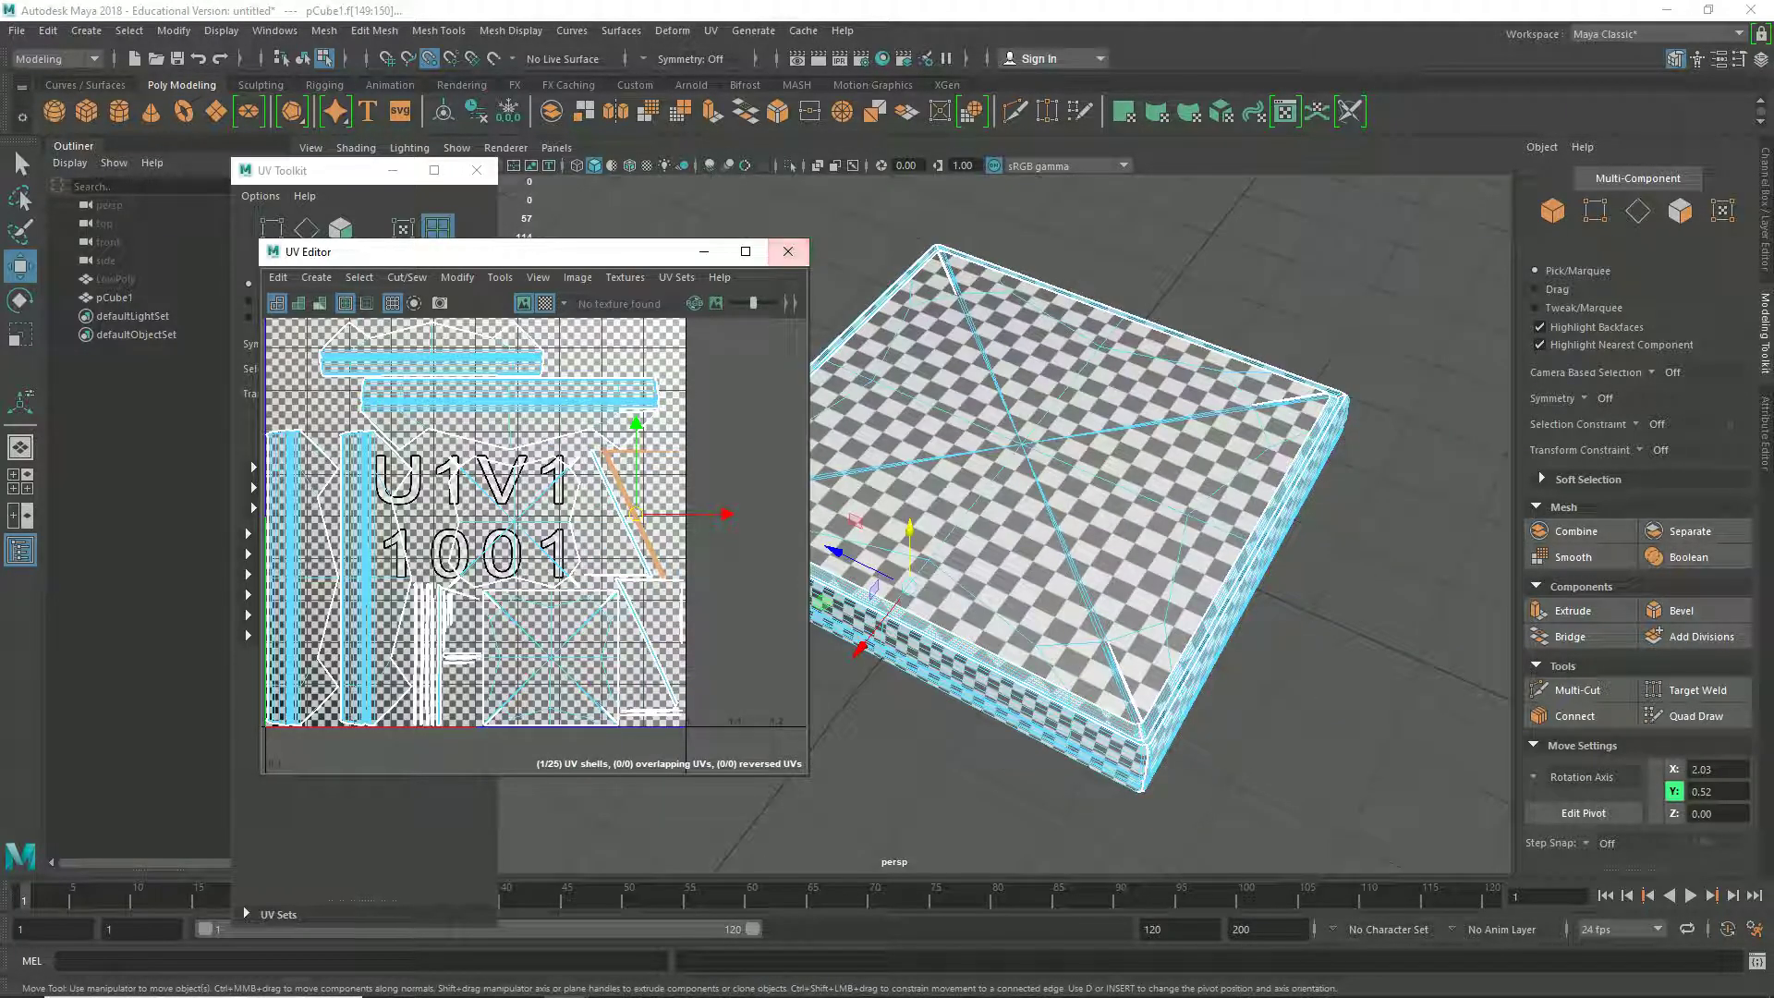
Step: Hide the checker map, close the UV Editor, and return the slab to object mode
{"action": "left_click", "coordinate": [545, 303]}
{"action": "left_click", "coordinate": [788, 251]}
{"action": "right_click_drag", "start_coordinate": [962, 471], "coordinate": [1047, 444]}
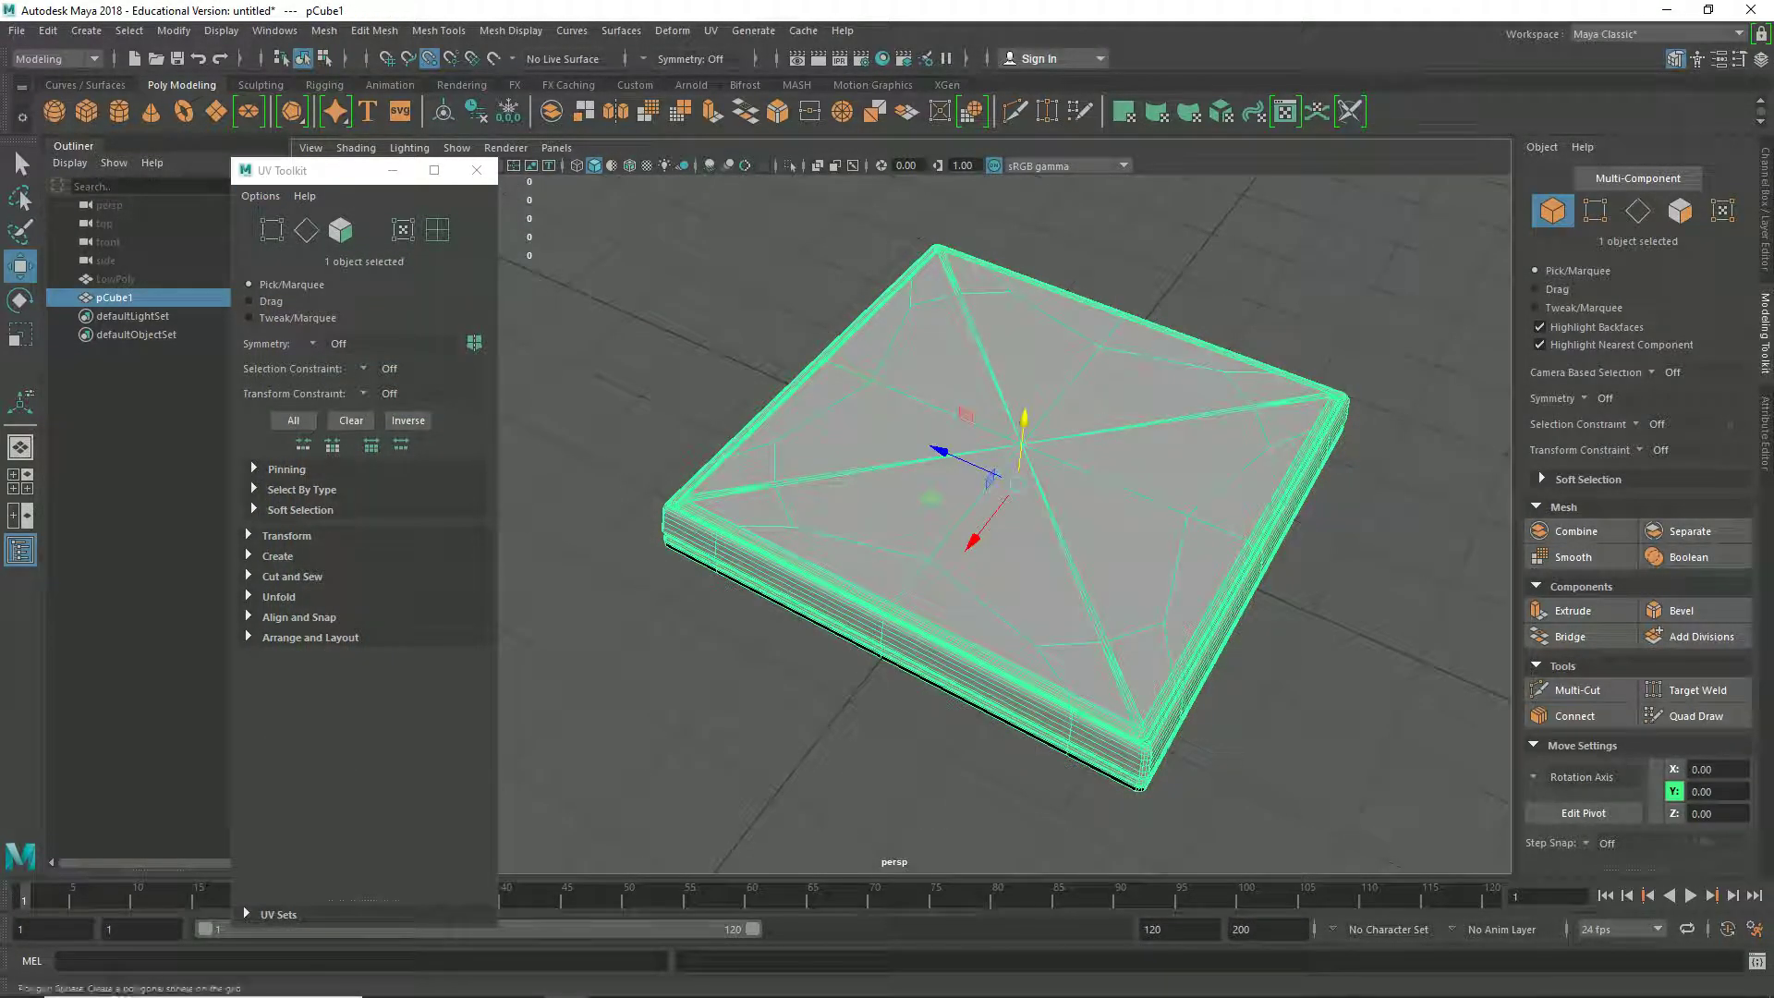
Step: Export the selected slab as an FBX file named test in the Documents folder
{"action": "left_click", "coordinate": [17, 31]}
{"action": "left_click", "coordinate": [79, 271]}
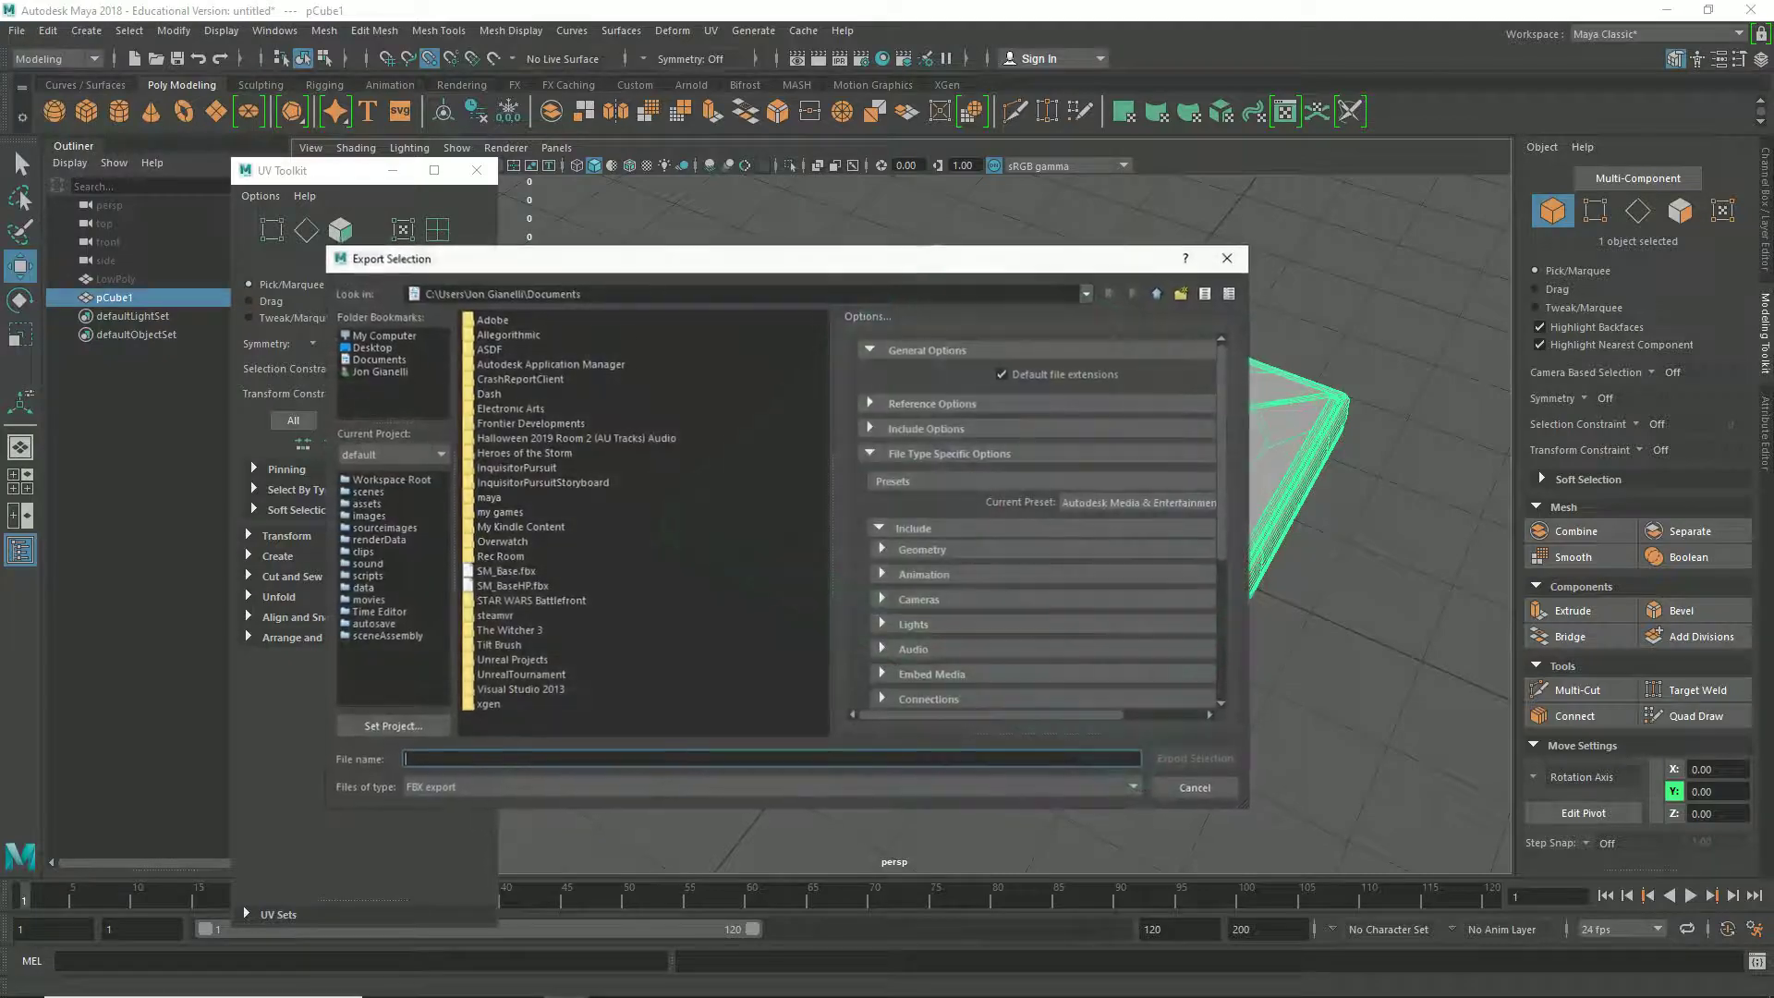
{"action": "left_click", "coordinate": [378, 359]}
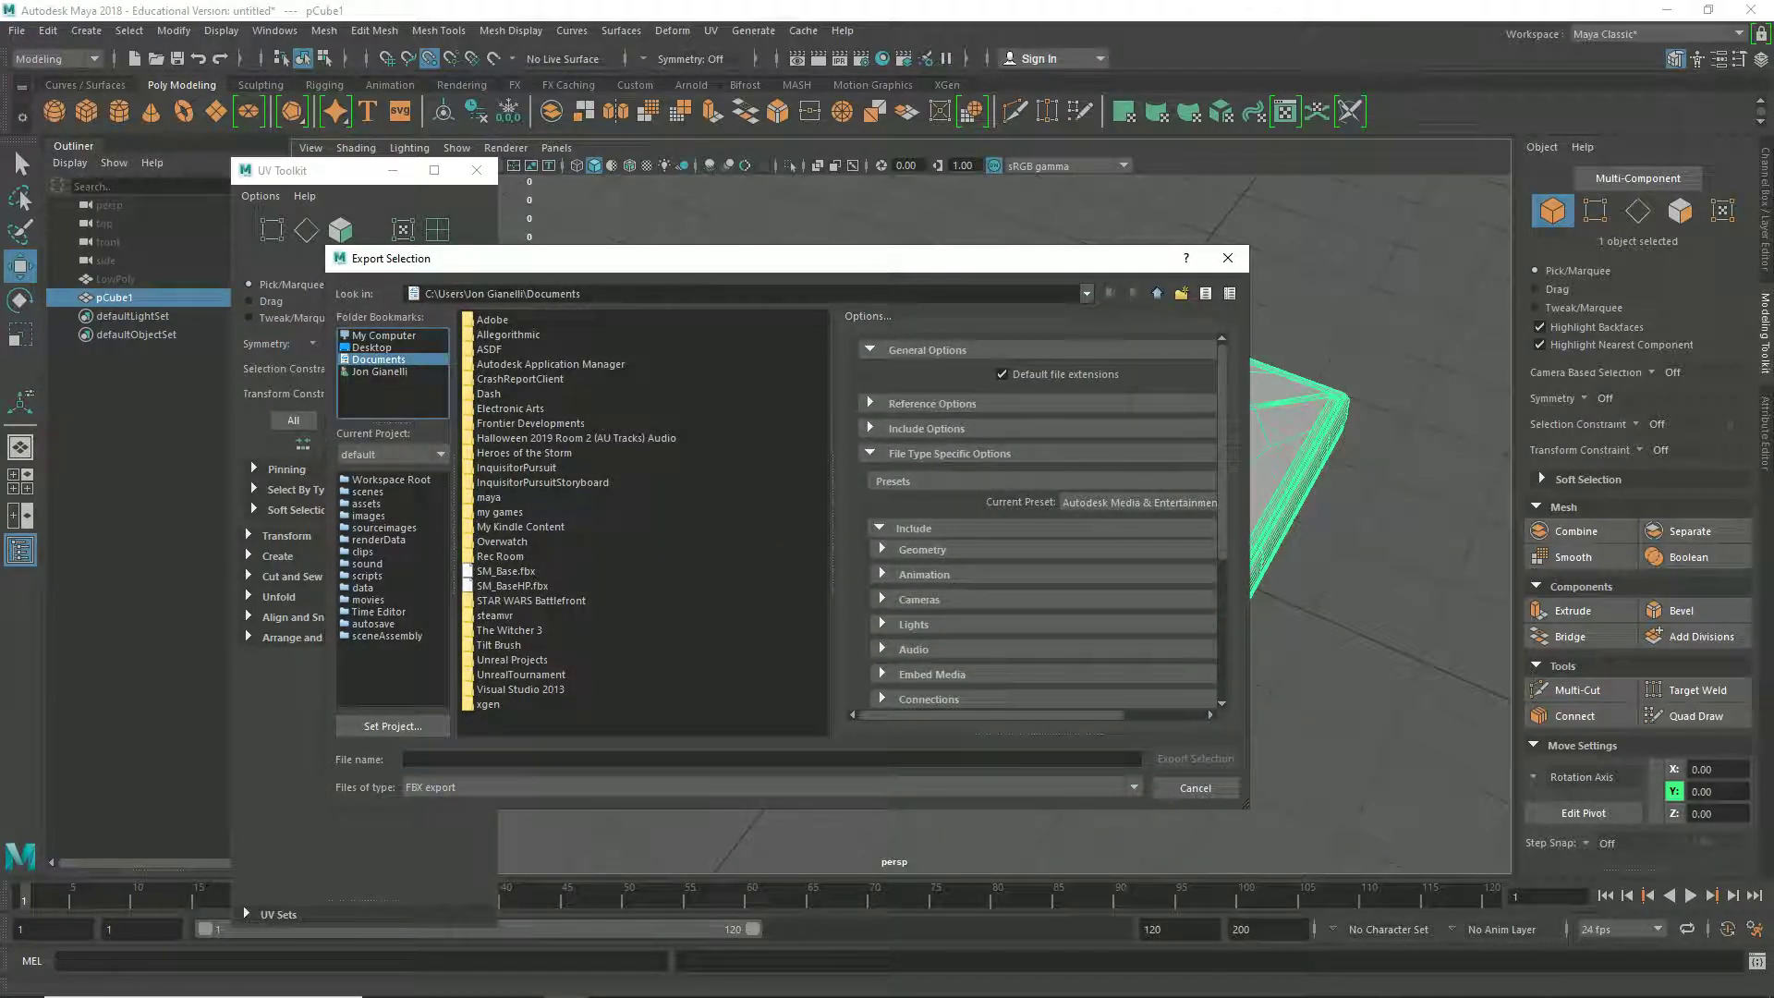
{"action": "left_click", "coordinate": [434, 759]}
{"action": "type", "text": "test"}
{"action": "key", "text": "Return"}
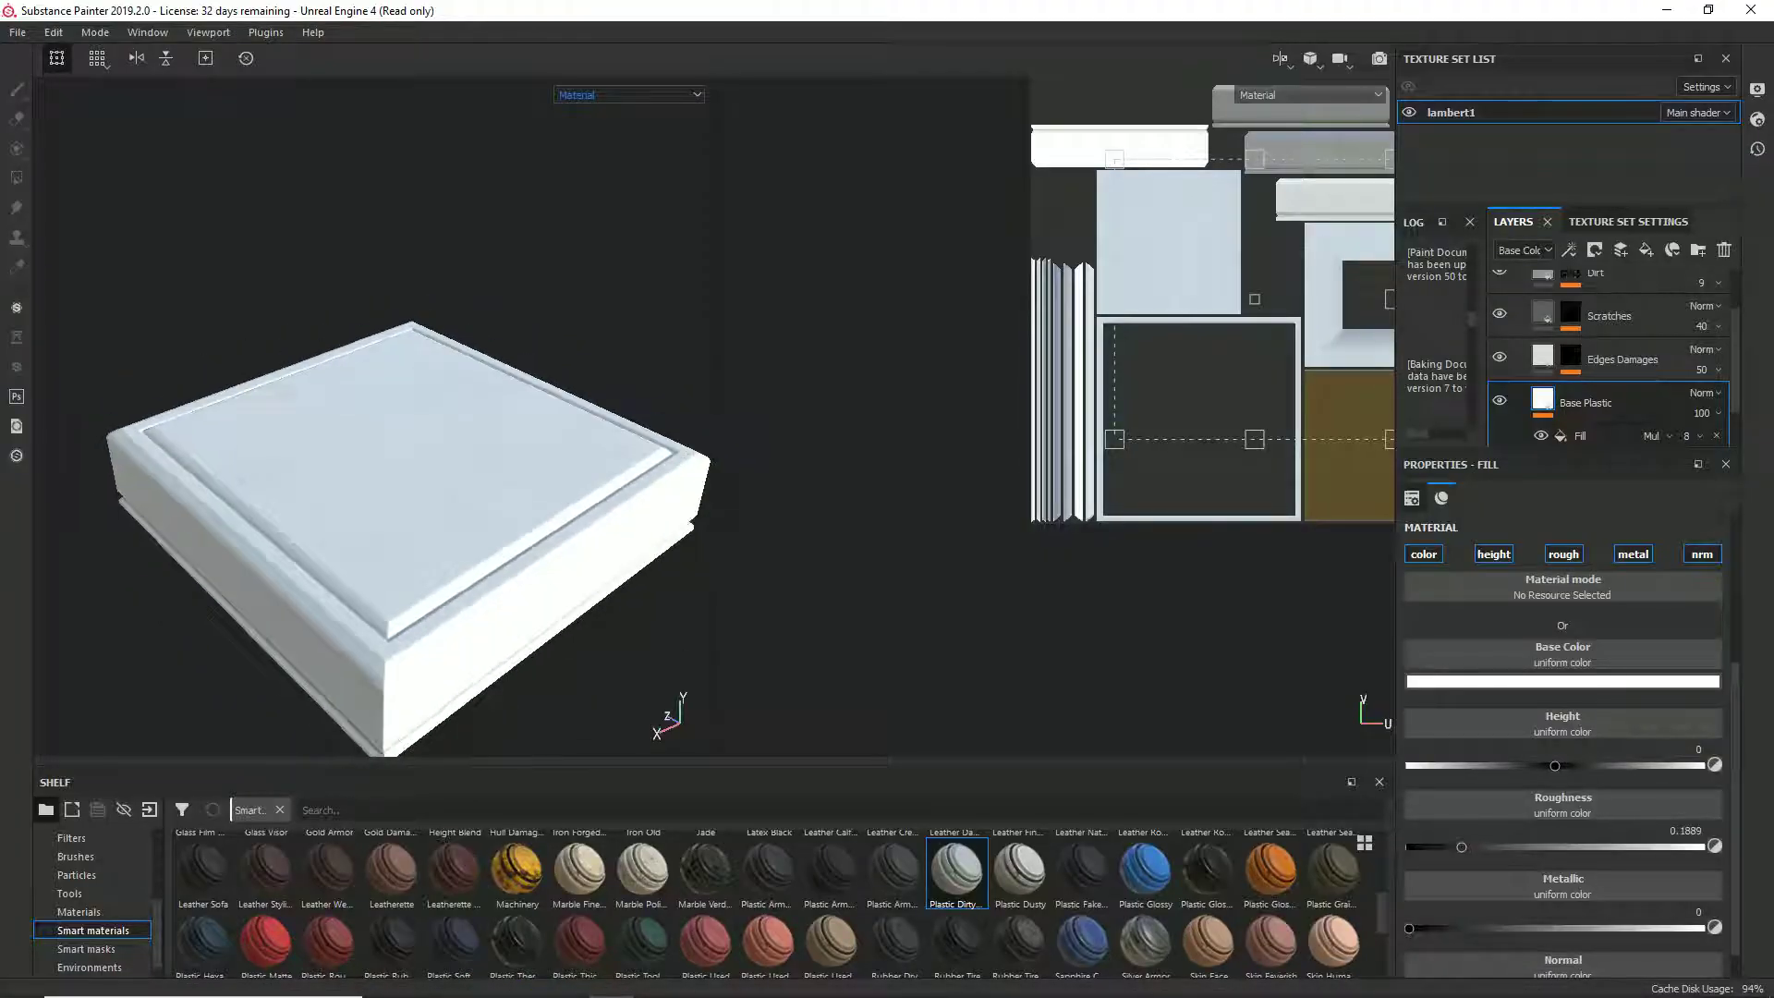
Step: In Substance Painter, start a new Unreal Engine 4 project and choose test.fbx from Documents as its mesh
{"action": "left_click", "coordinate": [17, 32]}
{"action": "left_click", "coordinate": [32, 53]}
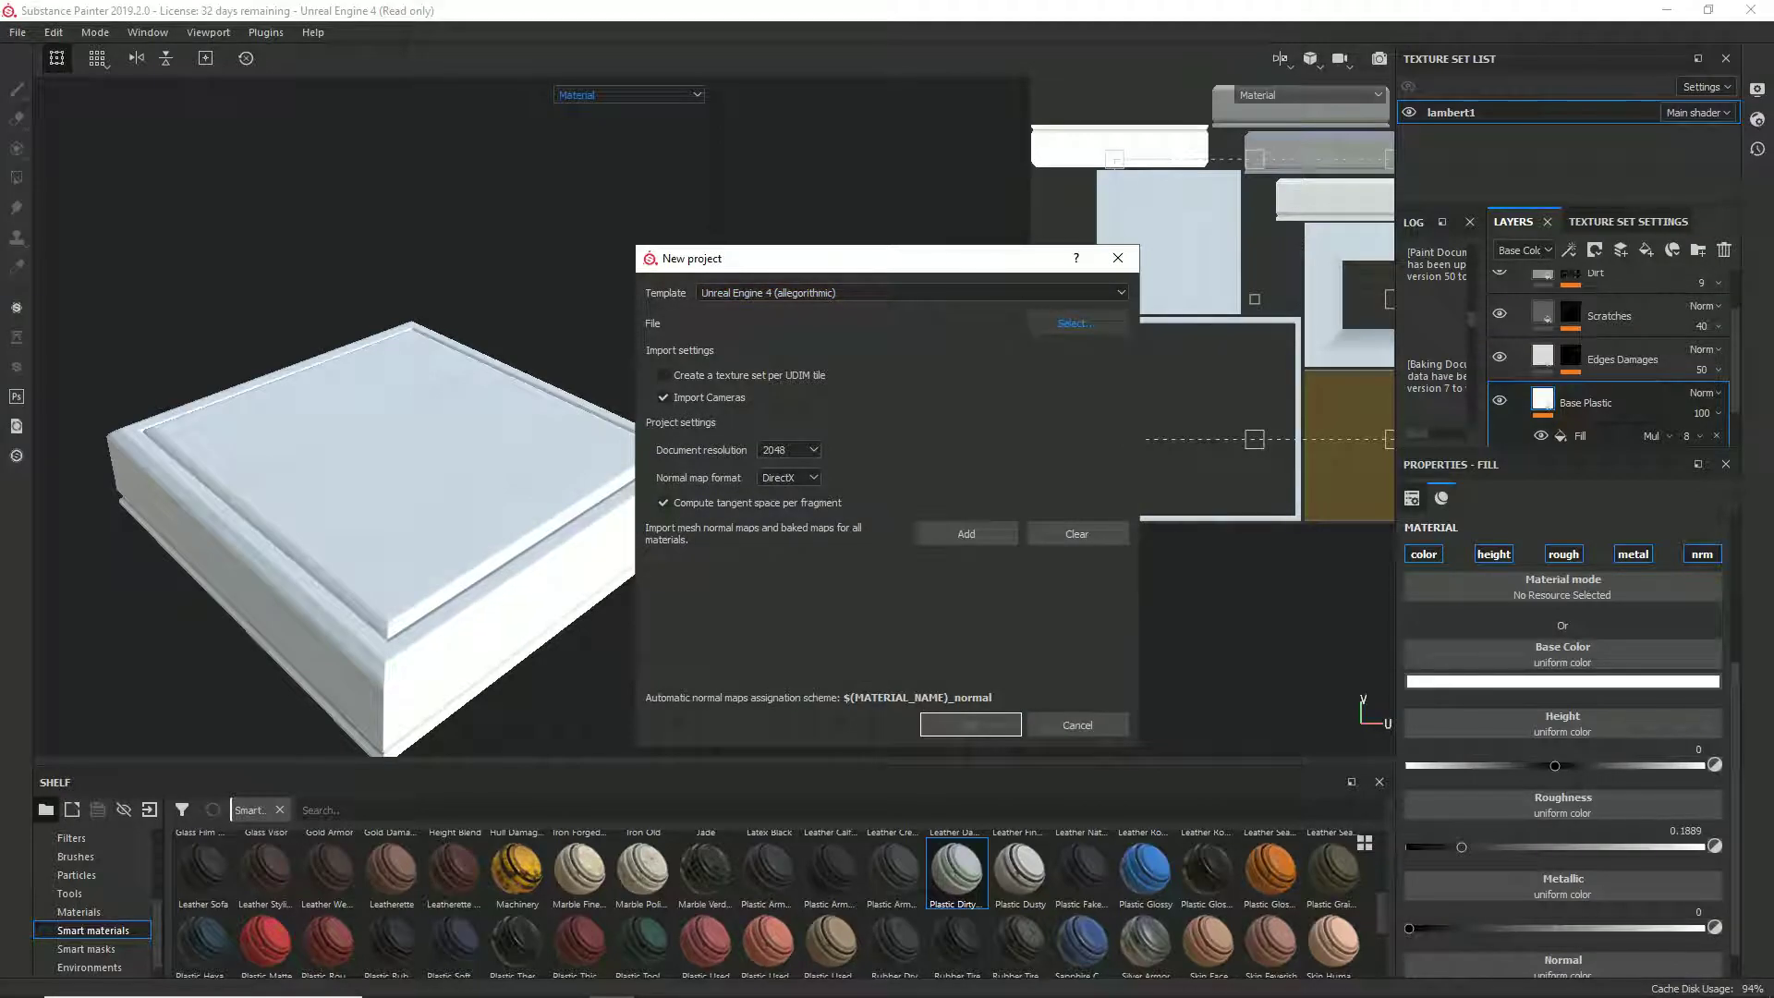
{"action": "left_click", "coordinate": [1076, 322]}
{"action": "scroll", "coordinate": [1089, 518], "scroll_direction": "down", "scroll_amount": 5}
{"action": "double_click", "coordinate": [1204, 636]}
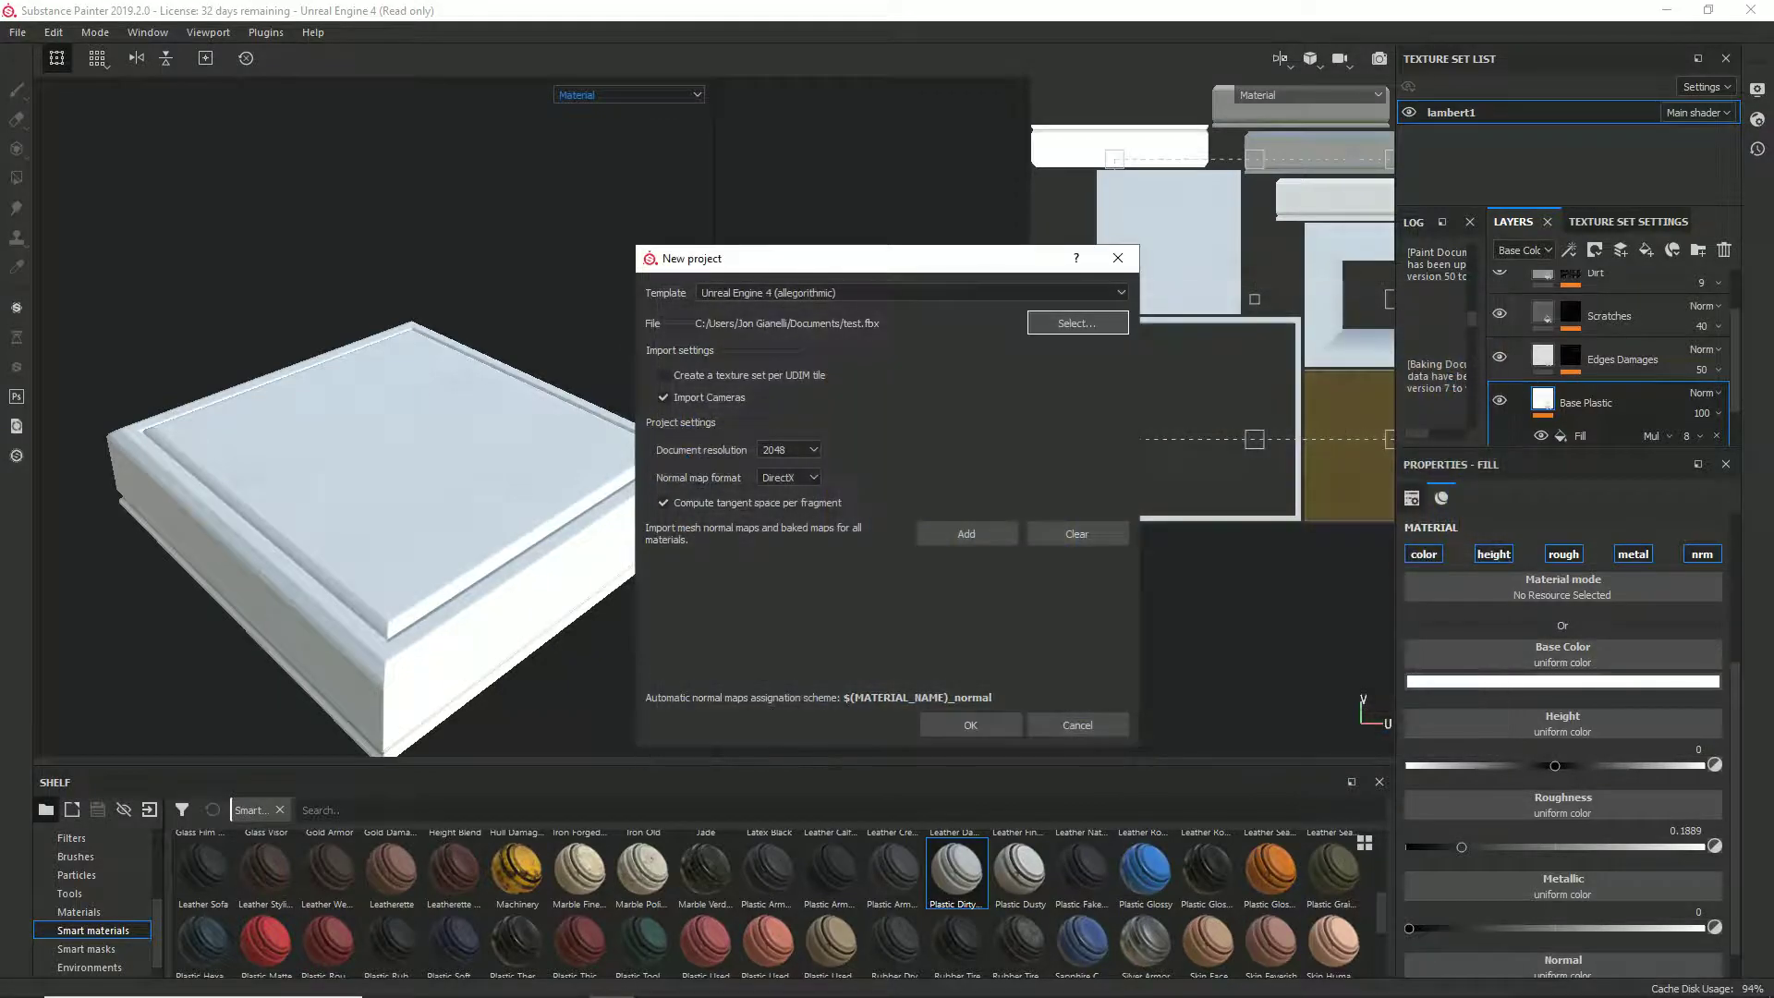
Step: Set the document resolution to 4096 and create the project, discarding the open project's changes
{"action": "left_click", "coordinate": [788, 450]}
{"action": "left_click", "coordinate": [785, 546]}
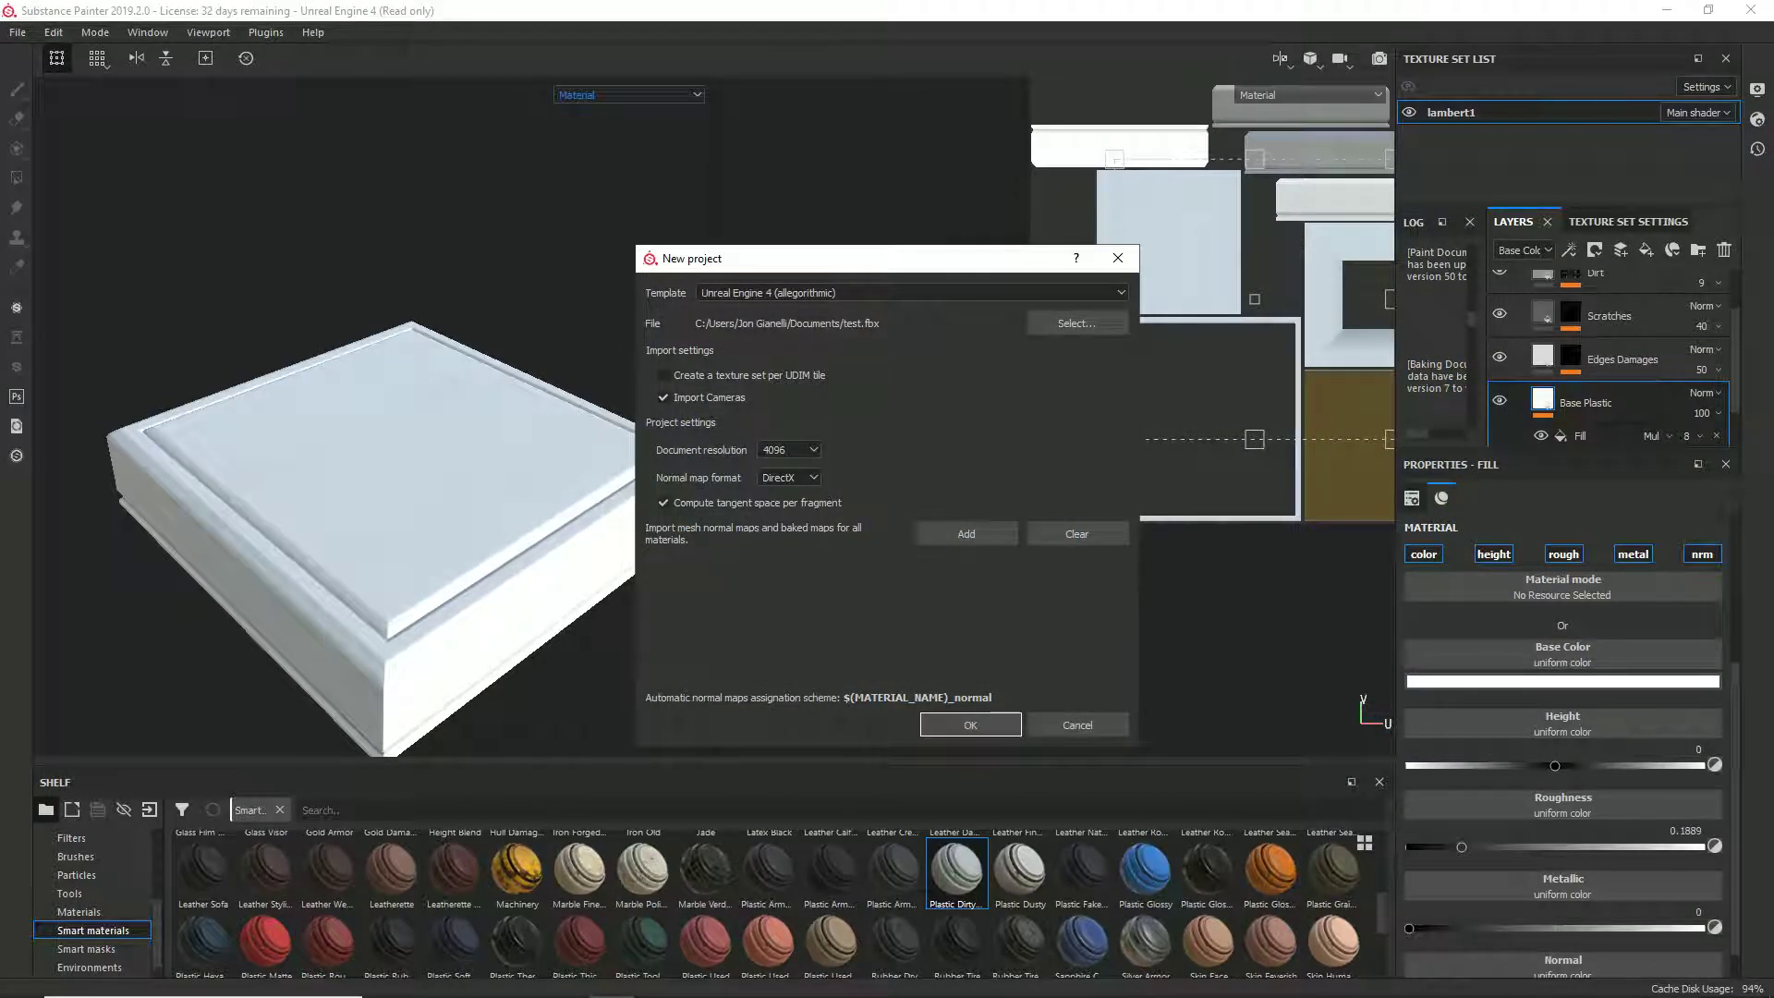
{"action": "key", "text": "Return"}
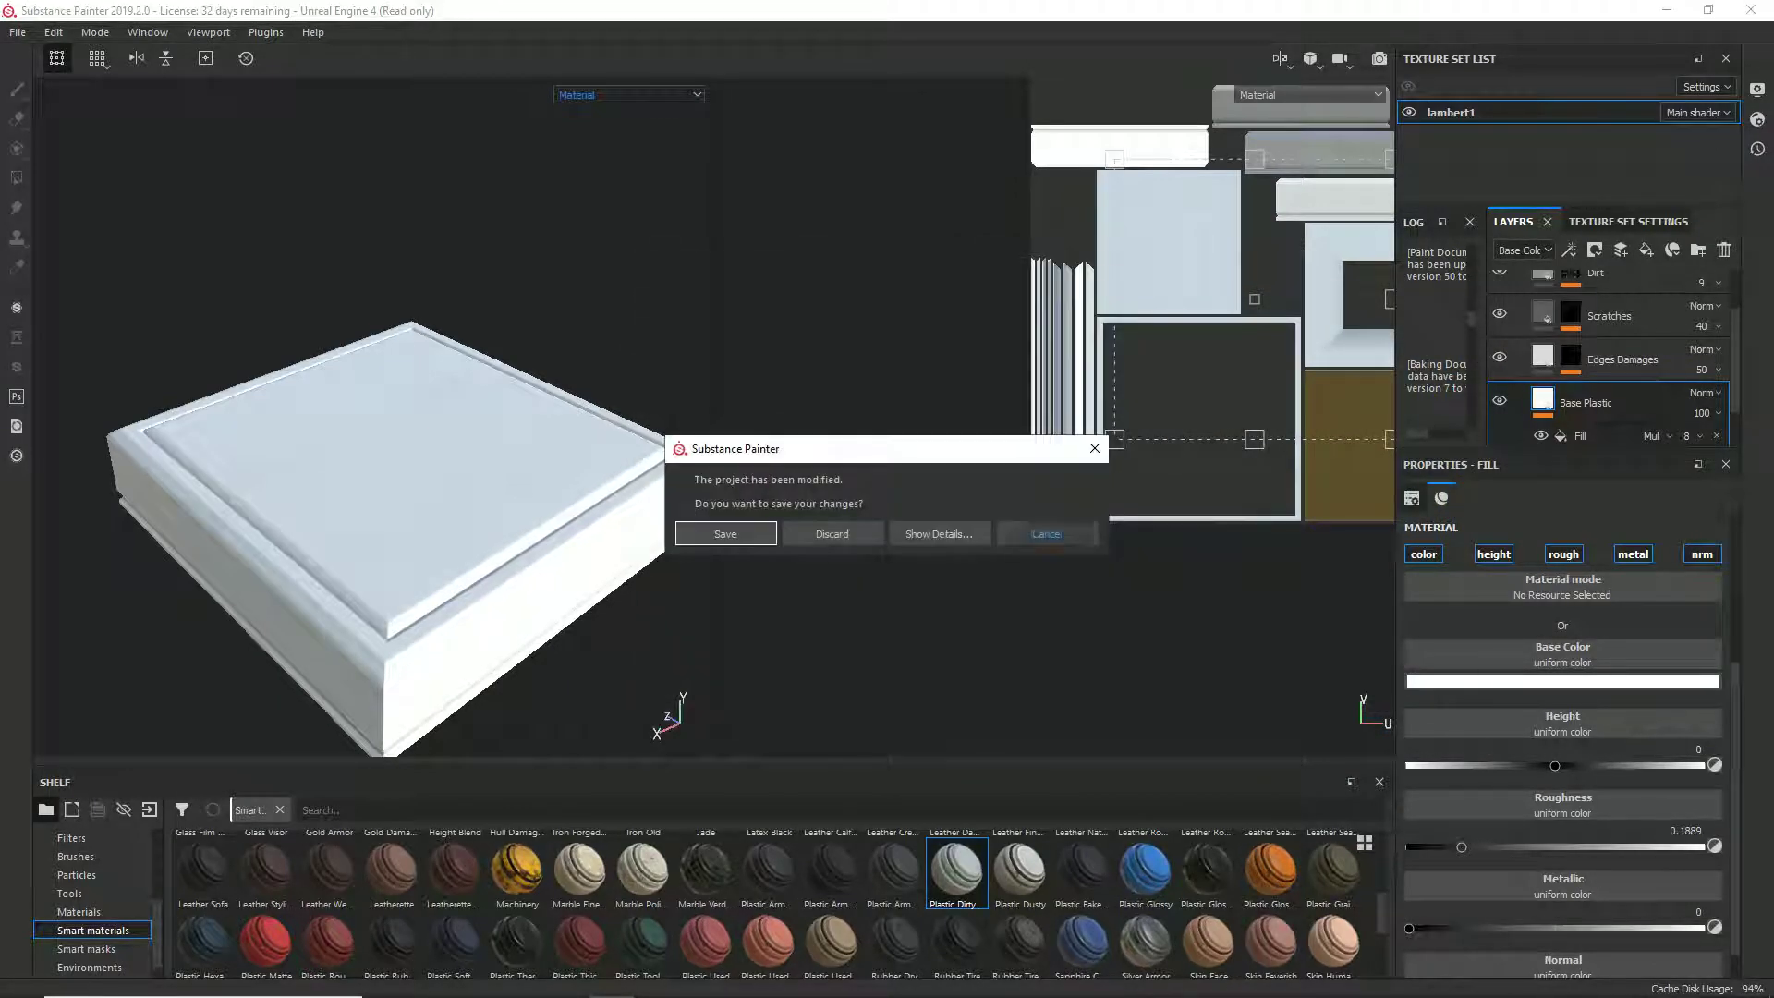
{"action": "left_click", "coordinate": [831, 534]}
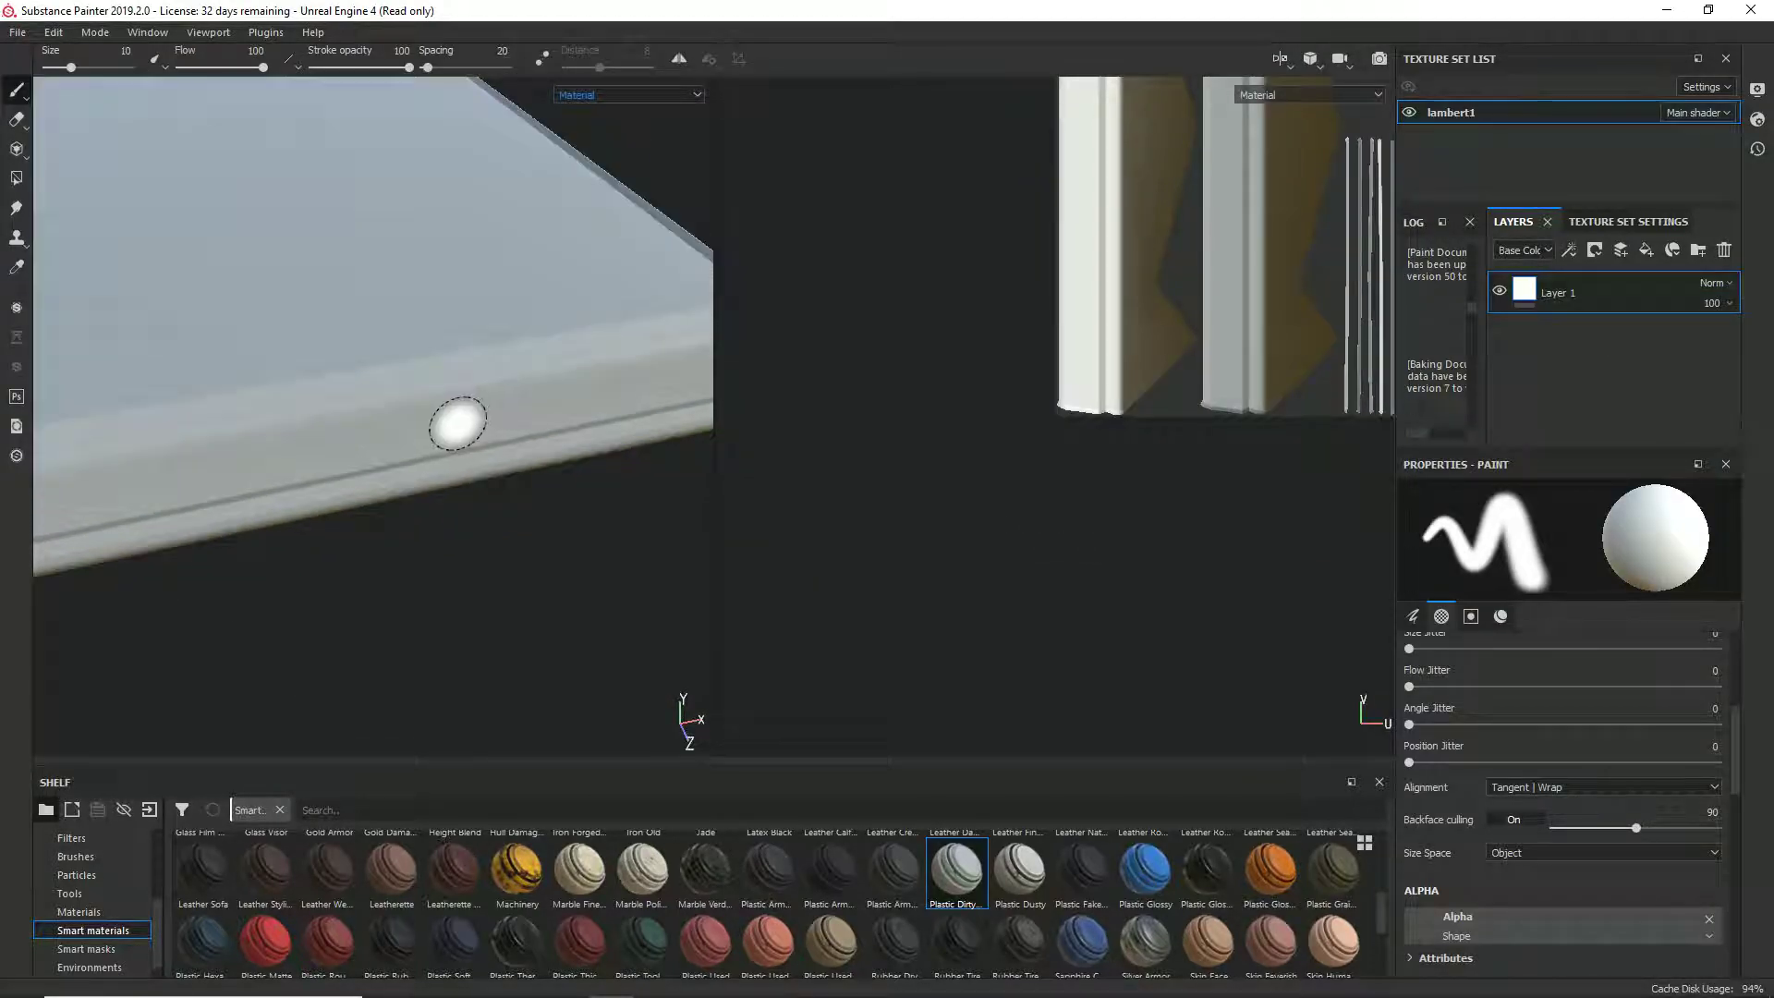
Step: Check the imported slab's edges and open the mesh map baking settings for the lambert1 texture set
{"action": "left_click_drag", "start_coordinate": [605, 513], "coordinate": [525, 471], "text": "alt"}
{"action": "scroll", "coordinate": [541, 506], "scroll_direction": "down", "scroll_amount": 3}
{"action": "scroll", "coordinate": [540, 510], "scroll_direction": "up", "scroll_amount": 5}
{"action": "scroll", "coordinate": [540, 510], "scroll_direction": "up", "scroll_amount": 3}
{"action": "left_click_drag", "start_coordinate": [438, 558], "coordinate": [610, 503], "text": "alt"}
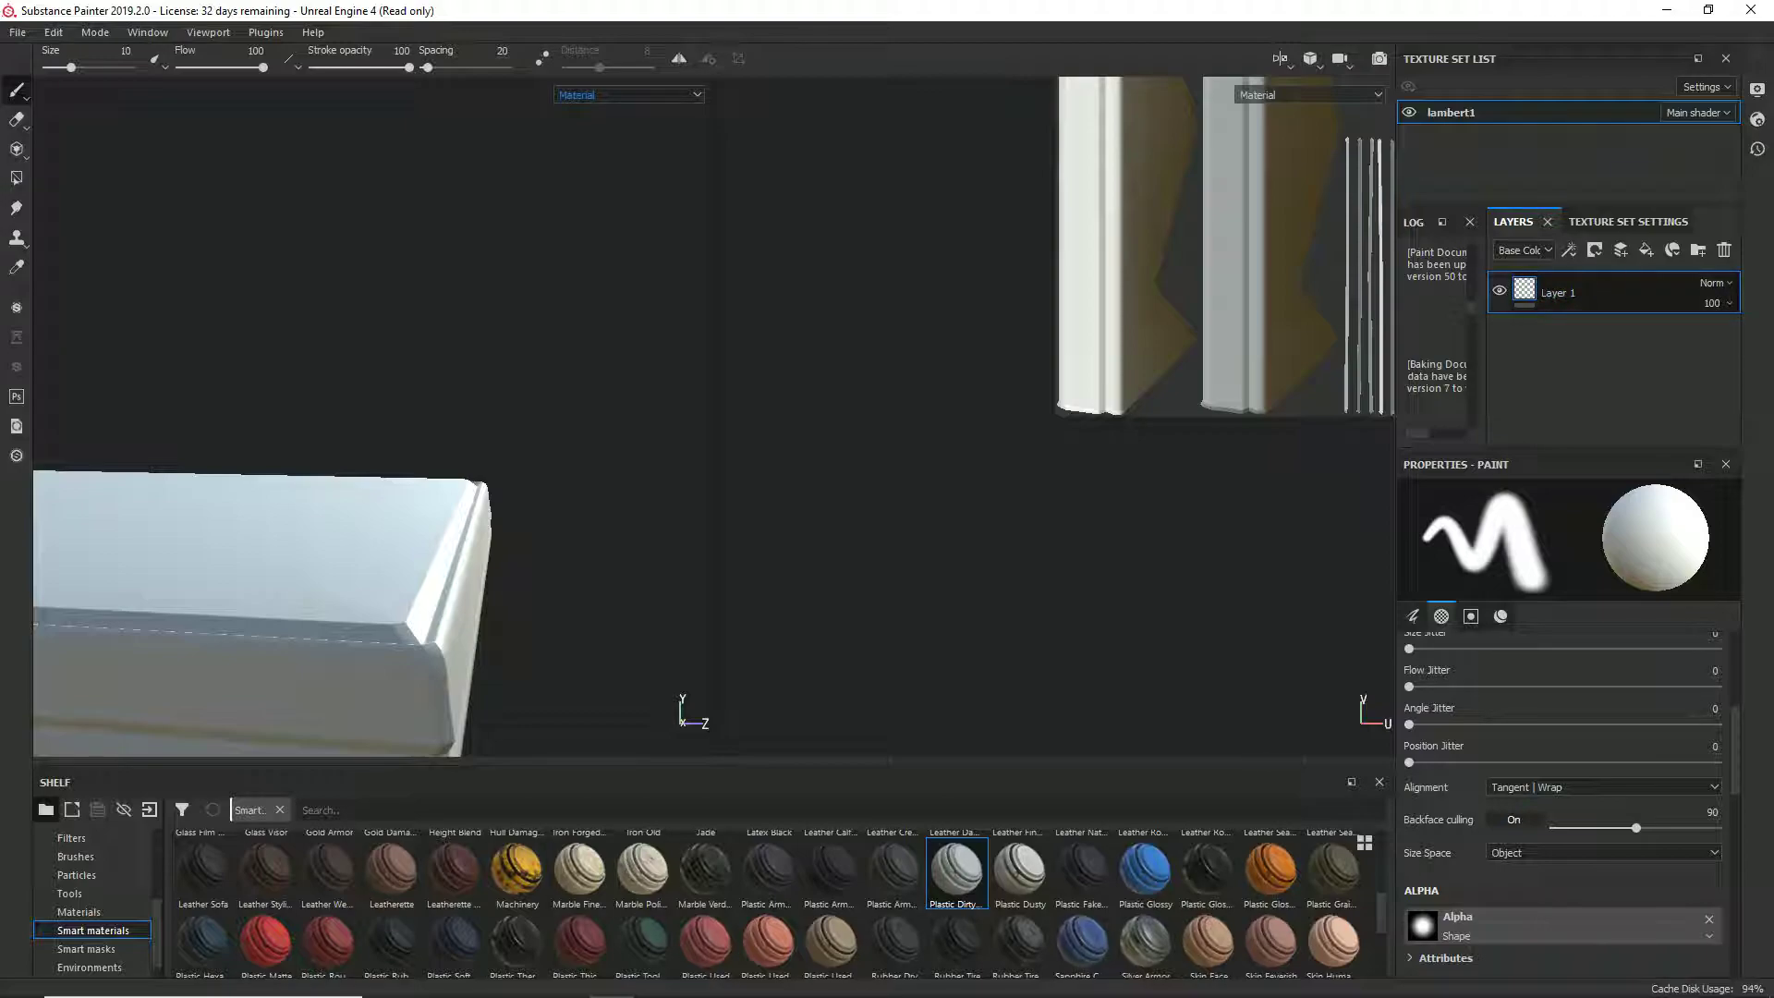
{"action": "left_click", "coordinate": [1627, 222]}
{"action": "scroll", "coordinate": [1608, 342], "scroll_direction": "down", "scroll_amount": 3}
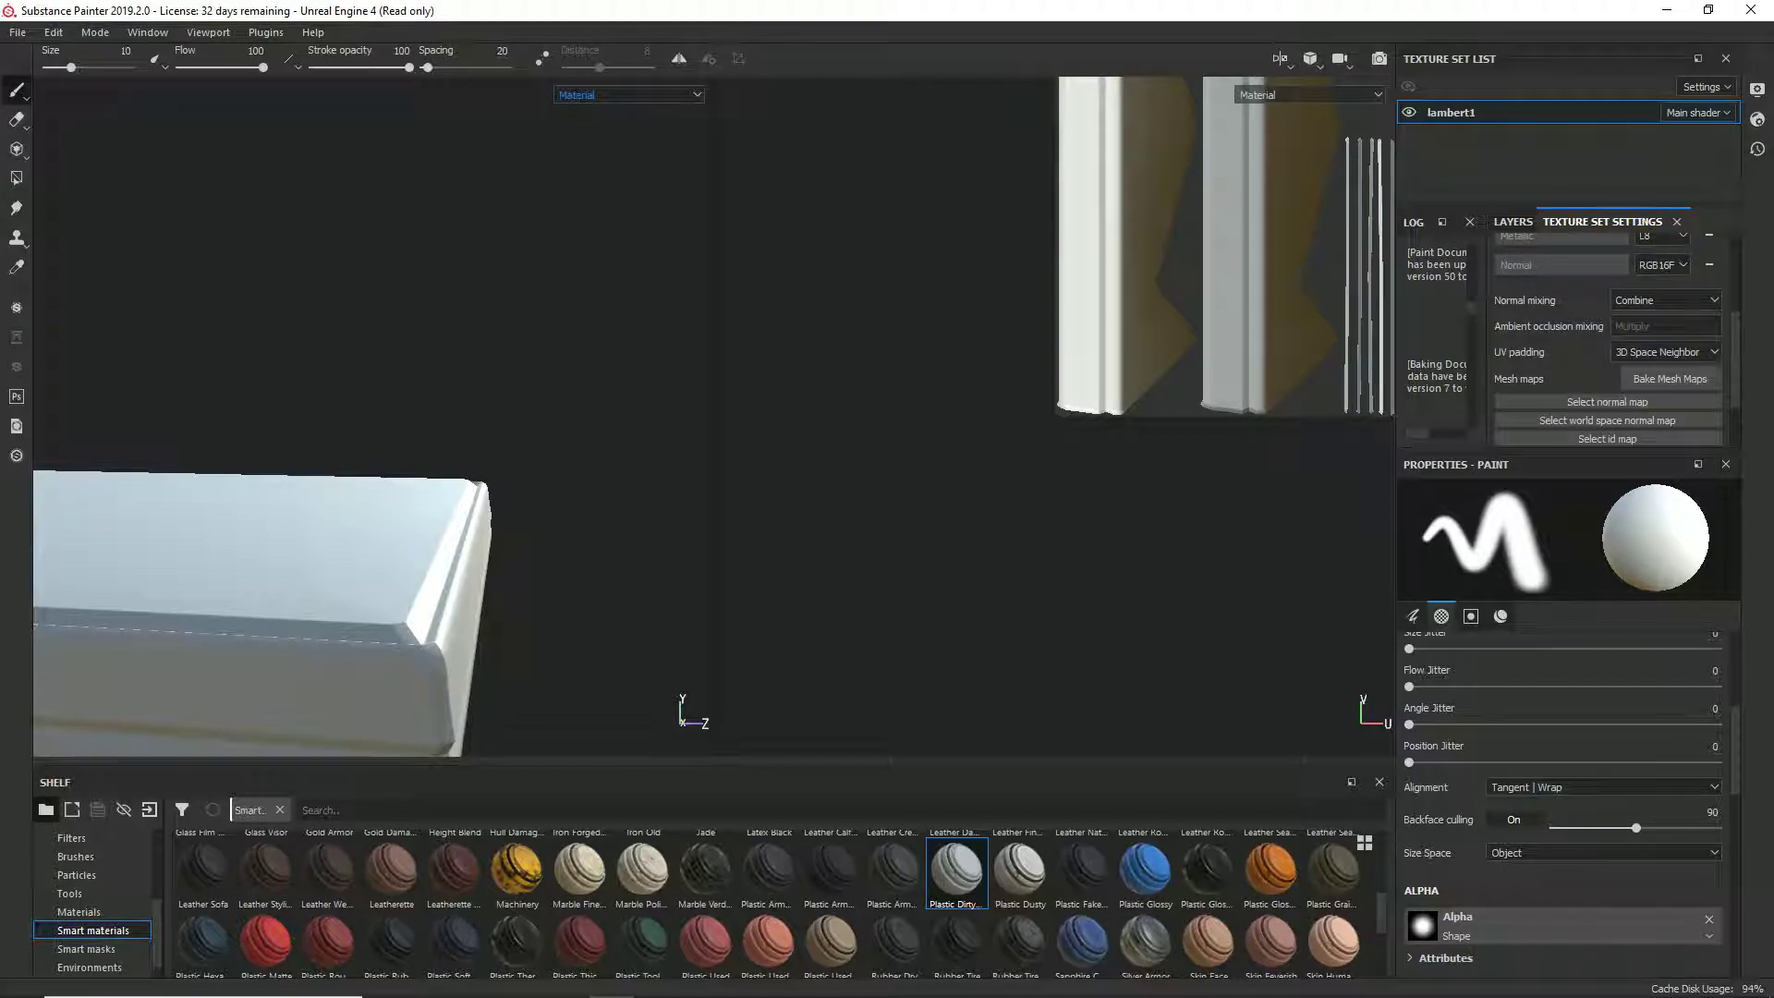
{"action": "left_click", "coordinate": [1669, 379]}
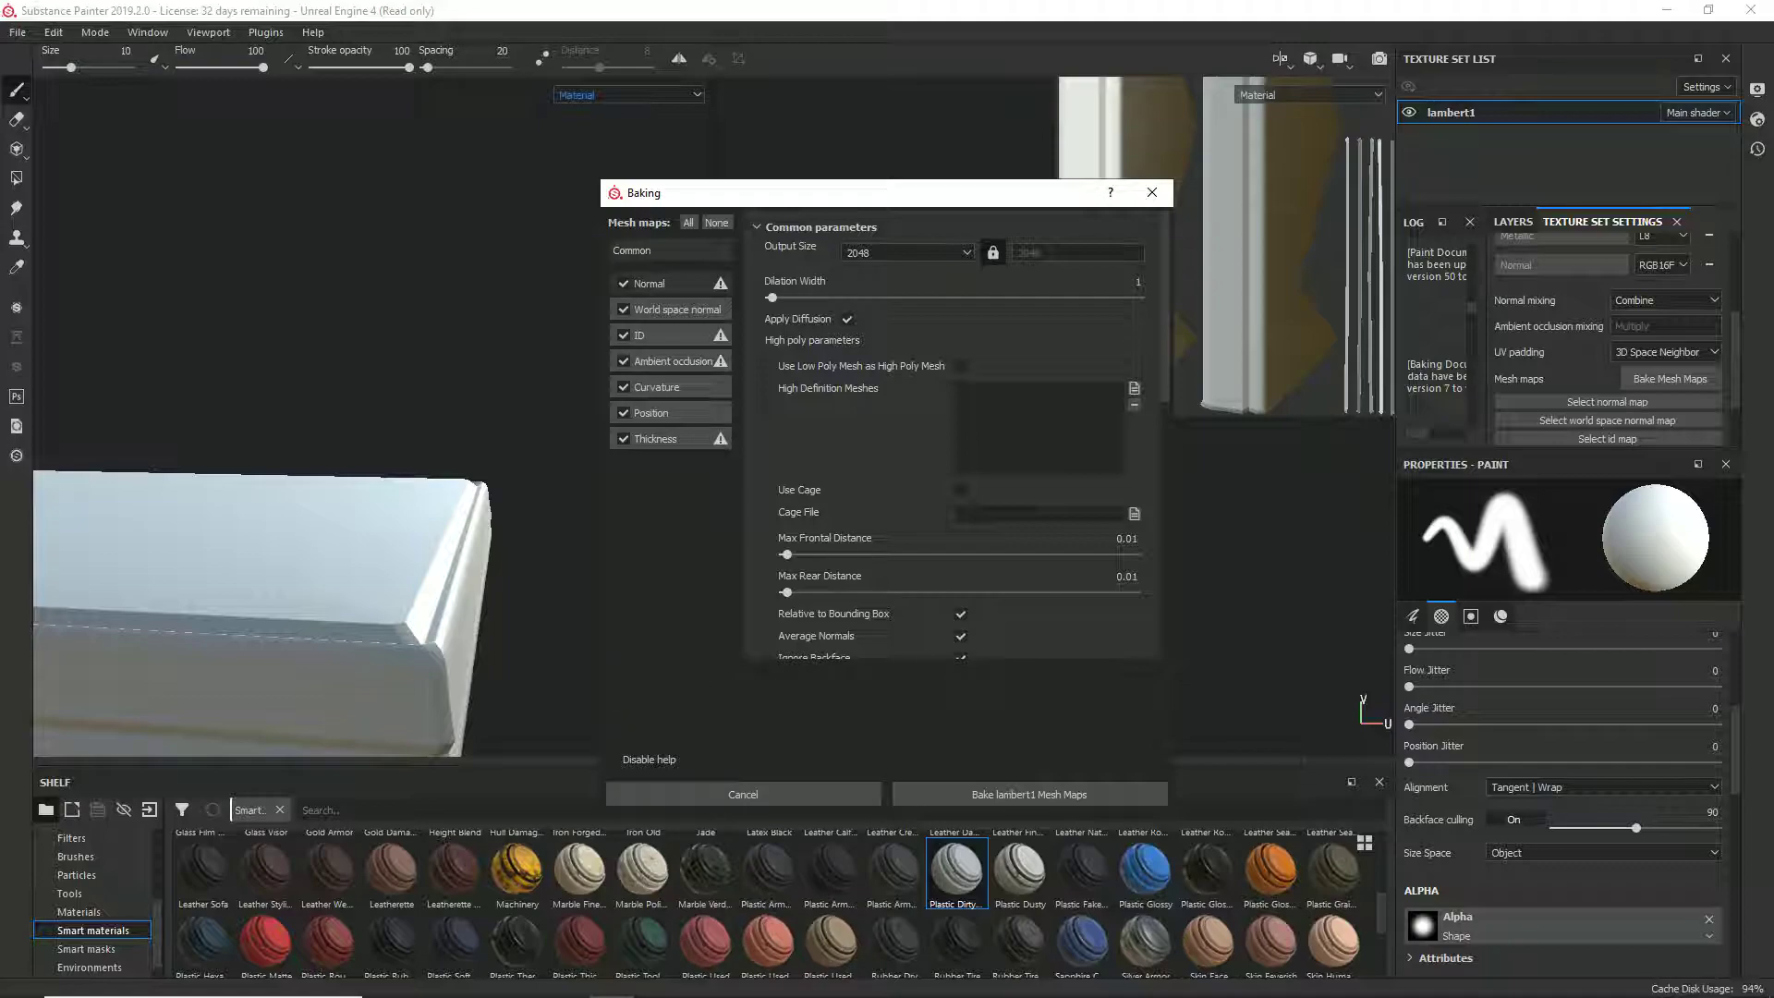
Step: Set the baking output size to 4096 and bake all the lambert1 mesh maps
{"action": "left_click", "coordinate": [907, 253]}
{"action": "left_click", "coordinate": [906, 341]}
{"action": "left_click", "coordinate": [907, 252]}
{"action": "left_click", "coordinate": [856, 353]}
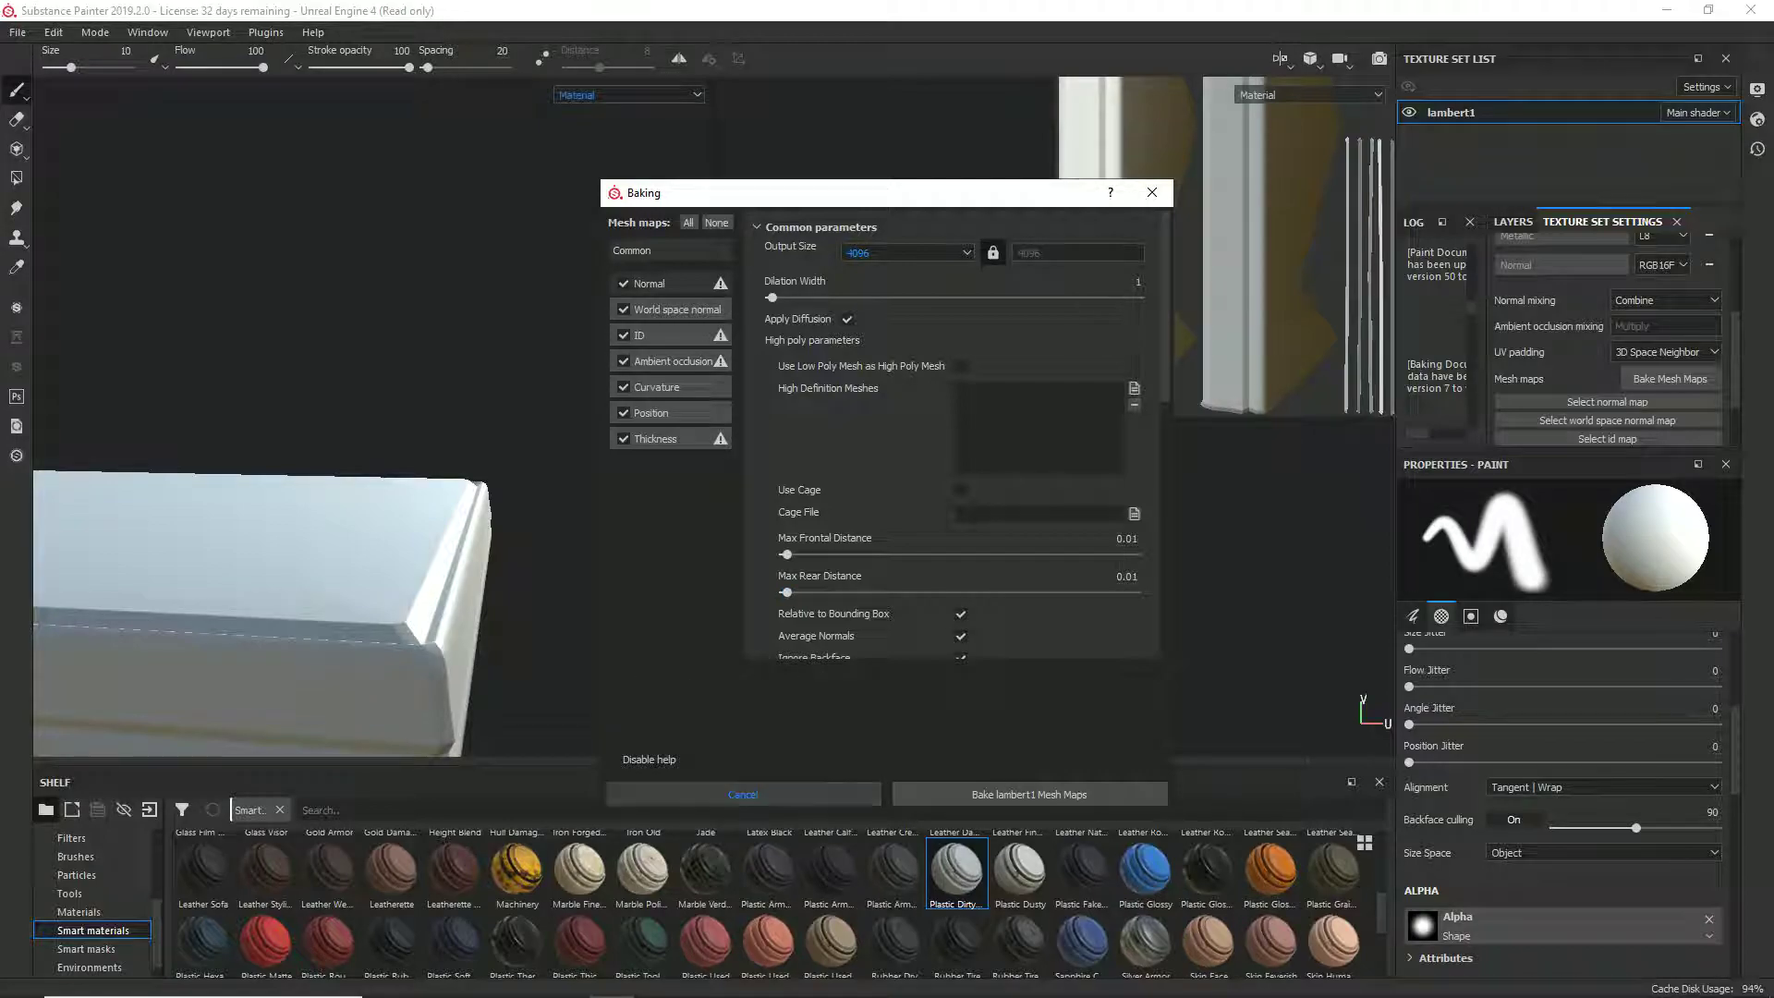
{"action": "key", "text": "Return"}
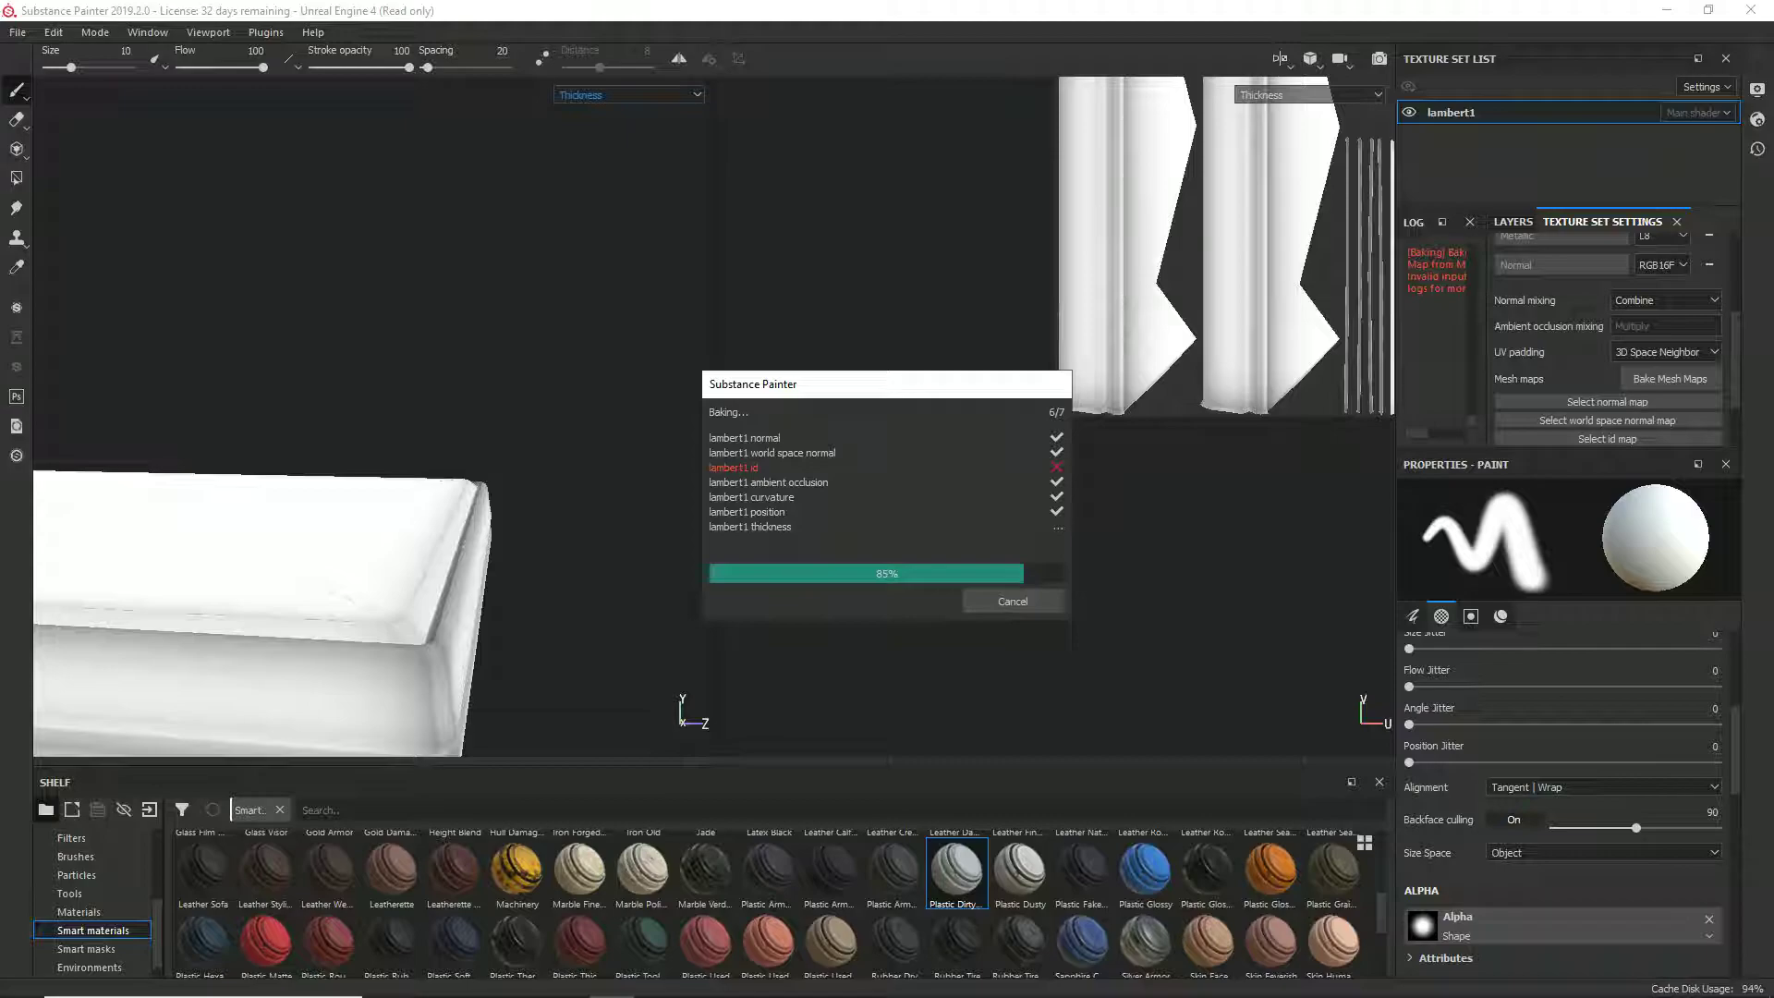
{"action": "left_click", "coordinate": [970, 596]}
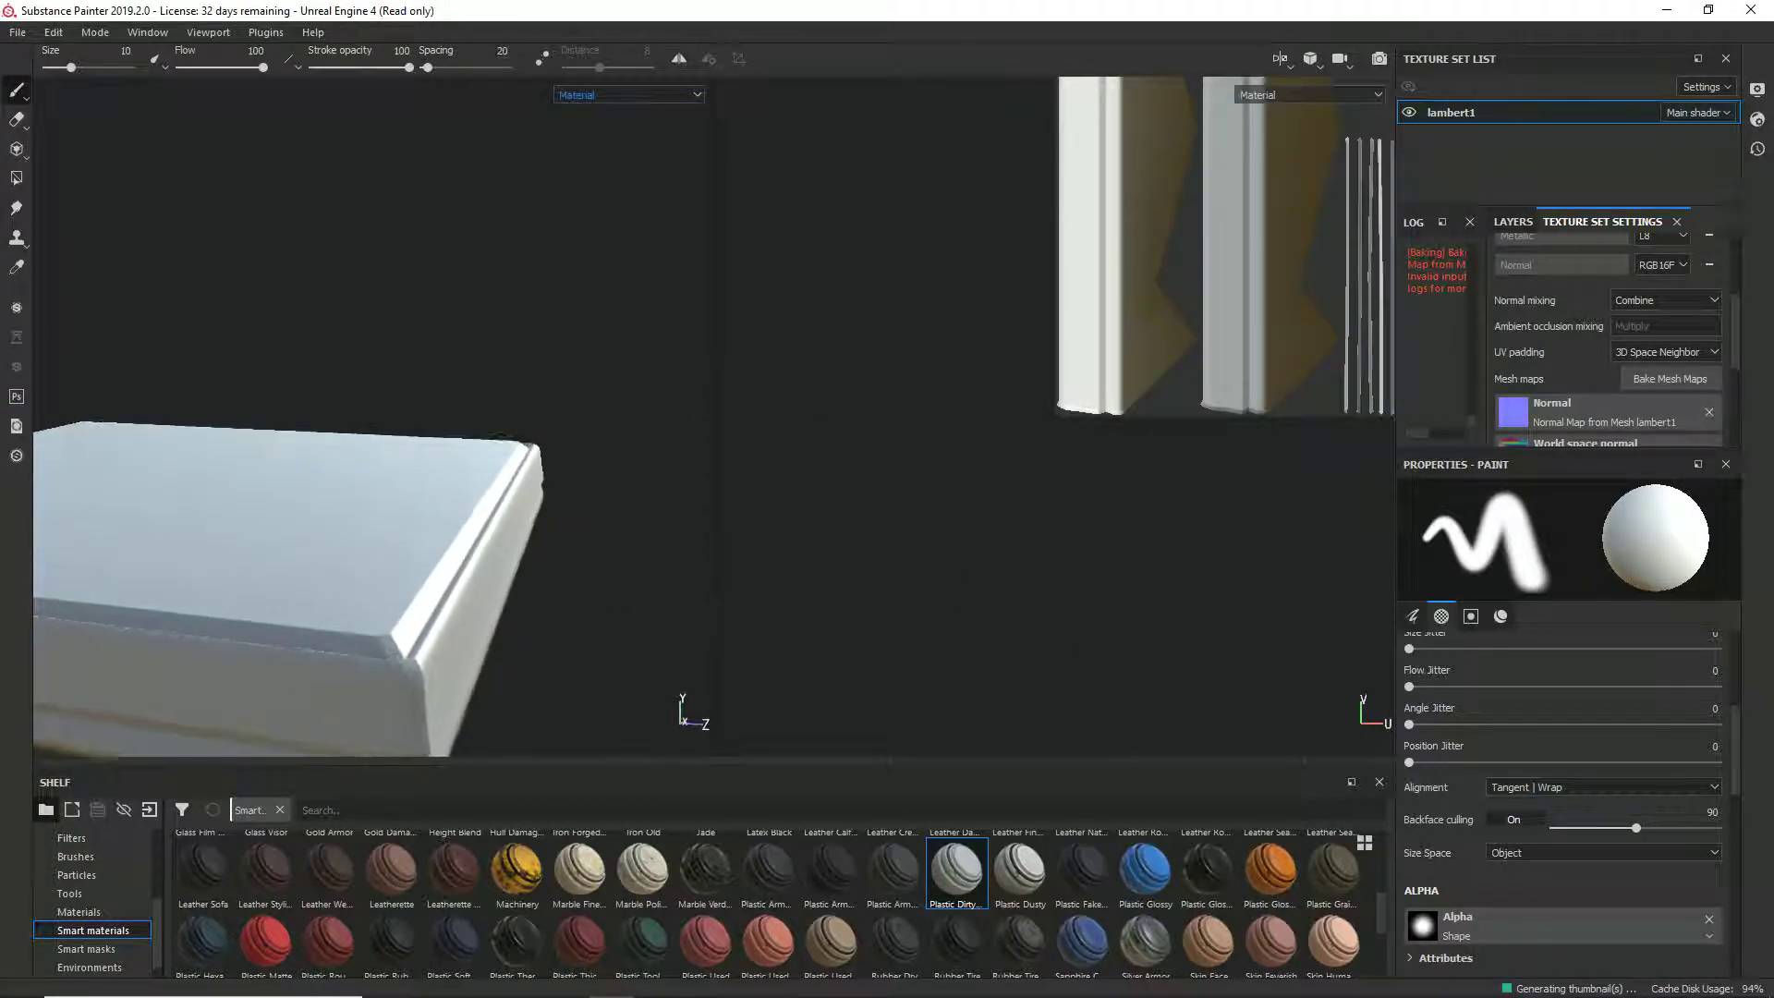
Step: Apply the Plastic Dirty Scratched smart material to the slab and check its edges under rotated lighting
{"action": "left_click_drag", "start_coordinate": [499, 436], "coordinate": [495, 455], "text": "alt"}
{"action": "left_click_drag", "start_coordinate": [958, 873], "coordinate": [420, 593]}
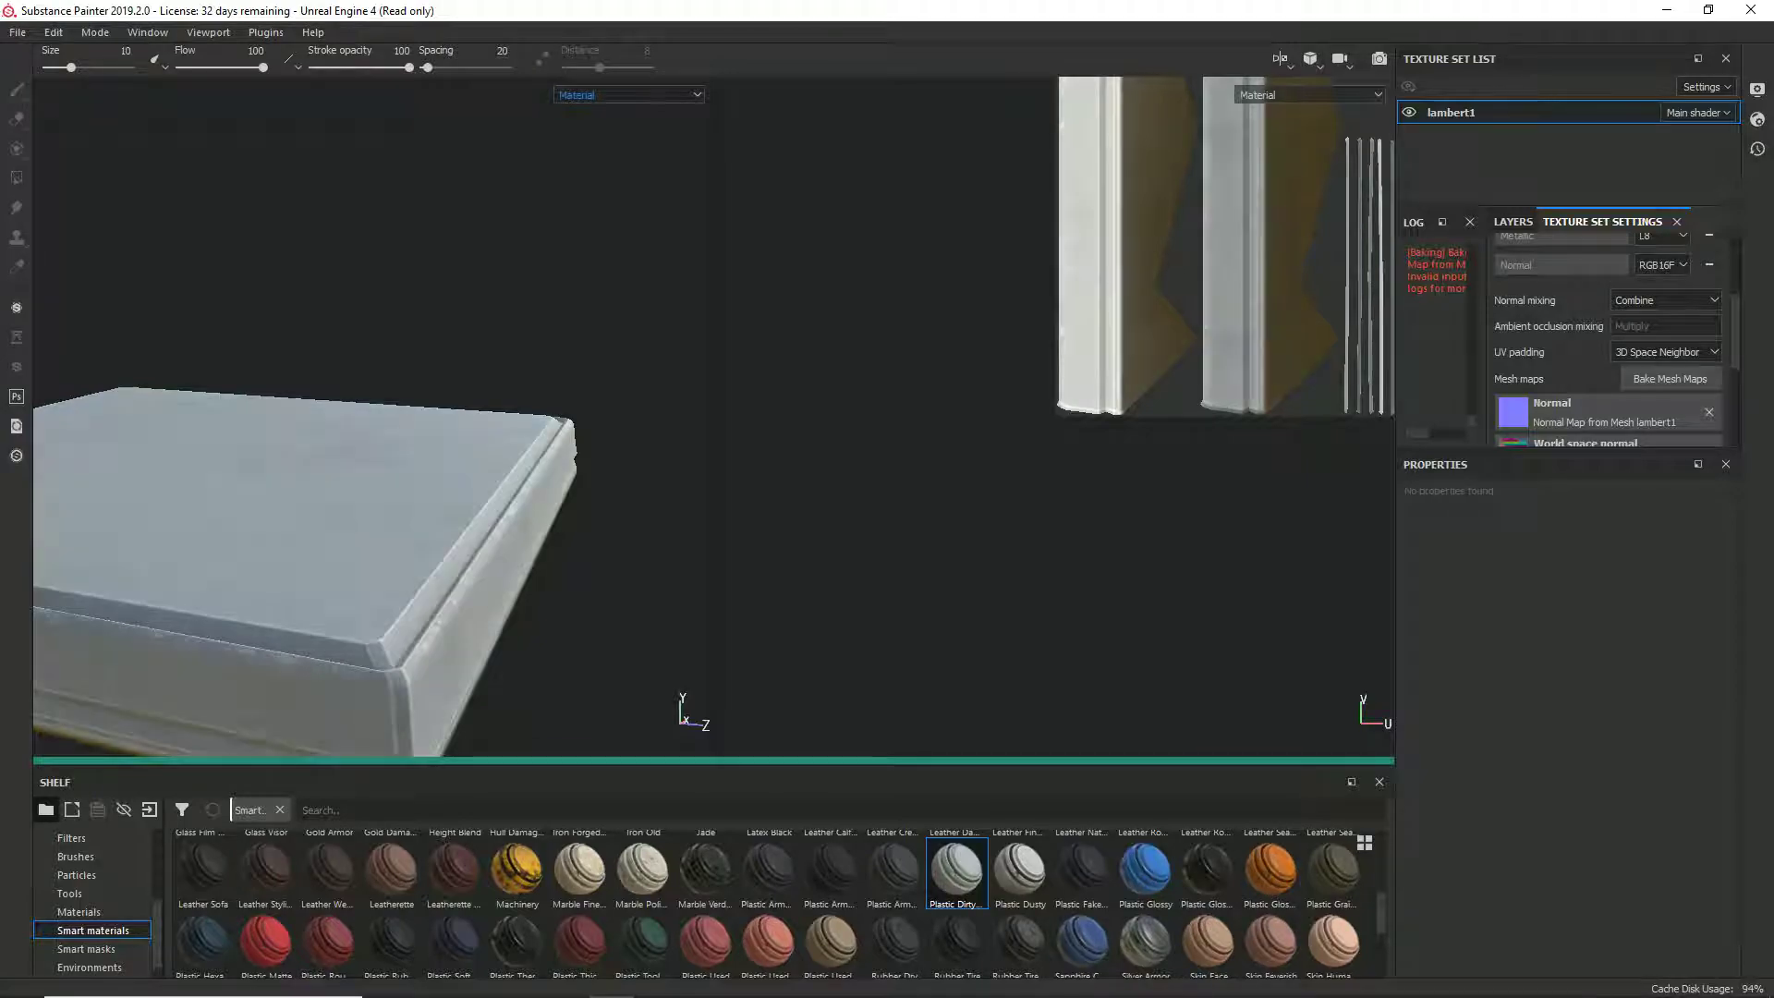
{"action": "scroll", "coordinate": [420, 593], "scroll_direction": "down", "scroll_amount": 2}
{"action": "scroll", "coordinate": [420, 593], "scroll_direction": "up", "scroll_amount": 5}
{"action": "left_click_drag", "start_coordinate": [421, 555], "coordinate": [333, 508], "text": "alt"}
{"action": "scroll", "coordinate": [372, 517], "scroll_direction": "down", "scroll_amount": 5}
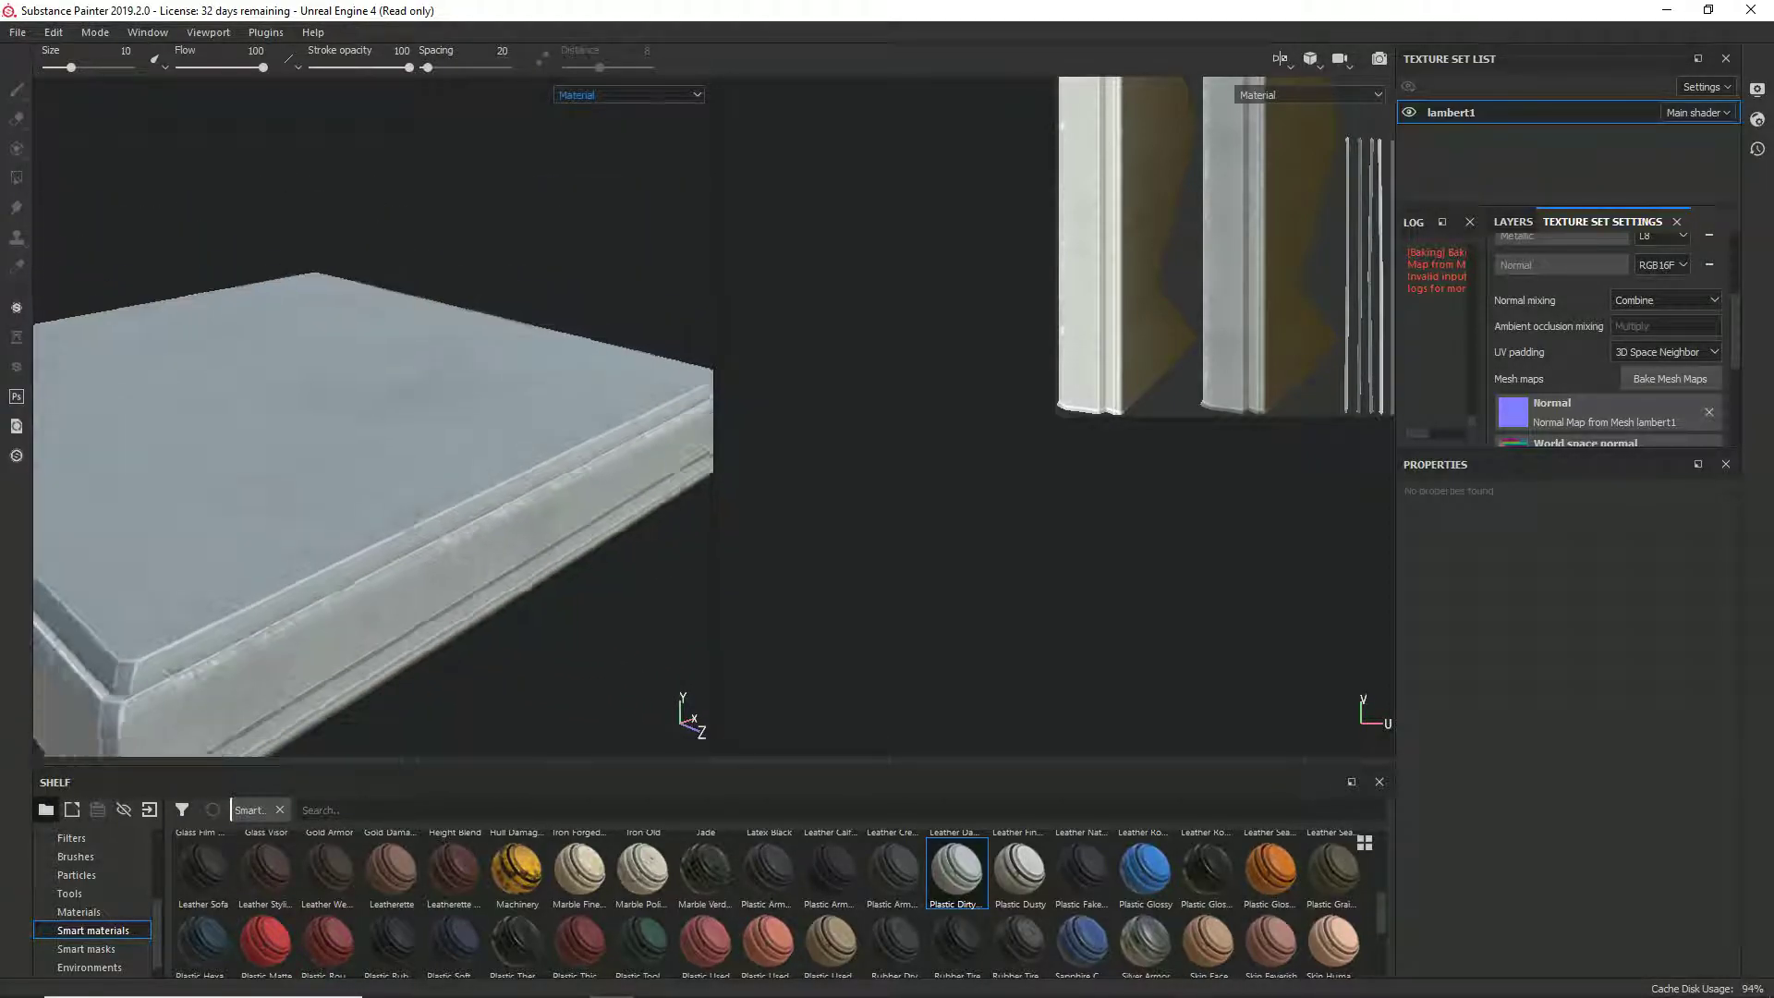
{"action": "left_click_drag", "start_coordinate": [372, 517], "coordinate": [517, 480], "text": "alt"}
{"action": "right_click_drag", "start_coordinate": [517, 480], "coordinate": [628, 481], "text": "shift"}
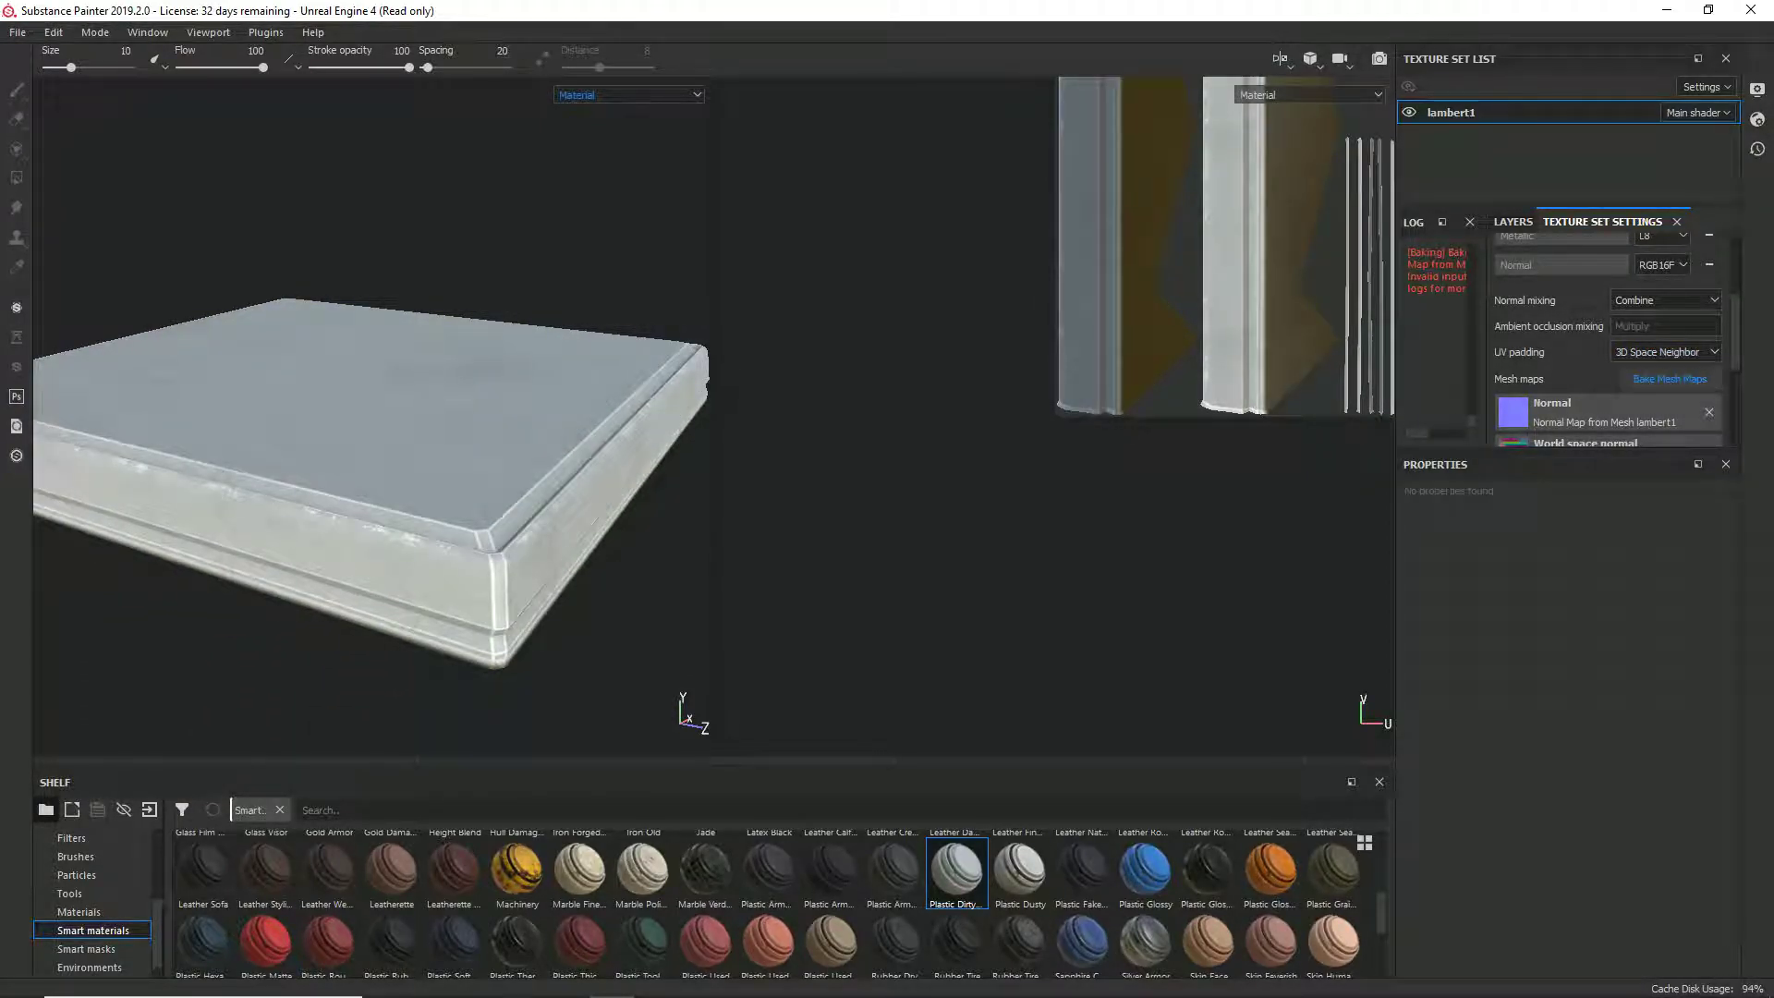
Step: Expand the Plastic Dirty Scratched layer group and set the Dirt layer's opacity to 9
{"action": "left_click", "coordinate": [1512, 222]}
{"action": "left_click", "coordinate": [1520, 290]}
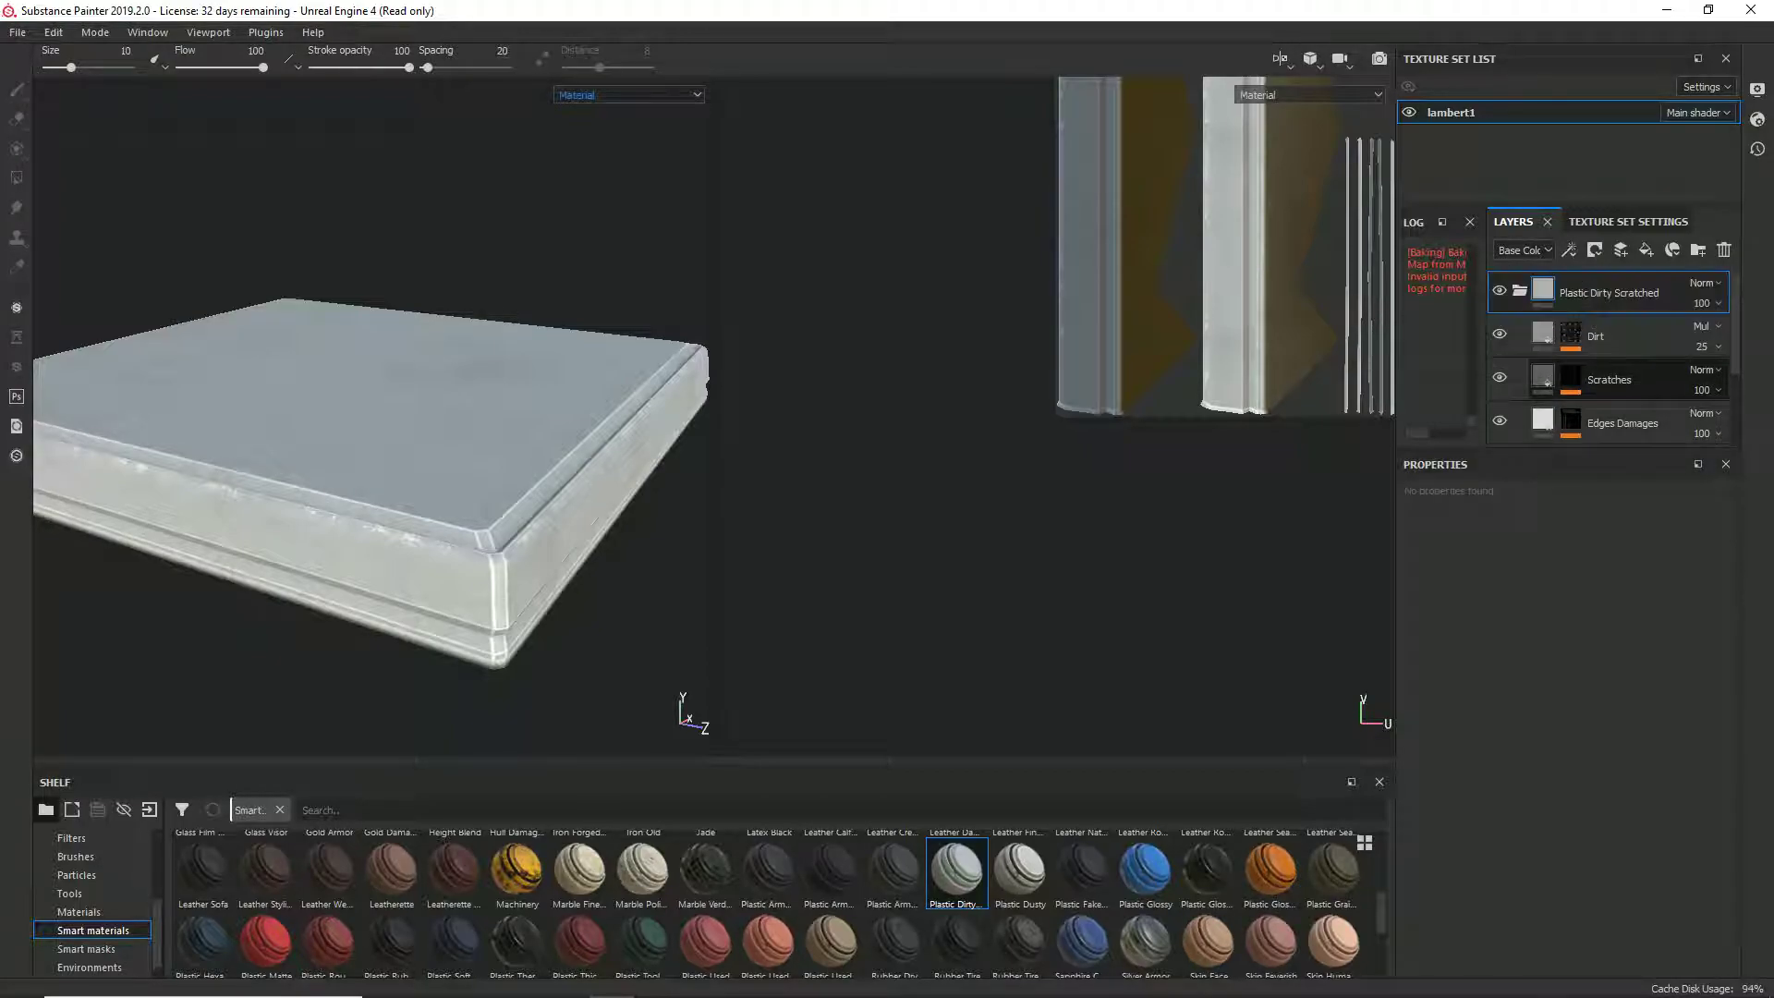
{"action": "mouse_move", "coordinate": [416, 425]}
{"action": "left_mouse_down", "text": "alt"}
{"action": "mouse_move", "coordinate": [423, 404]}
{"action": "mouse_move", "coordinate": [431, 453]}
{"action": "left_mouse_up", "text": "alt"}
{"action": "right_click_drag", "start_coordinate": [431, 452], "coordinate": [573, 453], "text": "shift"}
{"action": "right_click_drag", "start_coordinate": [462, 452], "coordinate": [545, 453], "text": "alt"}
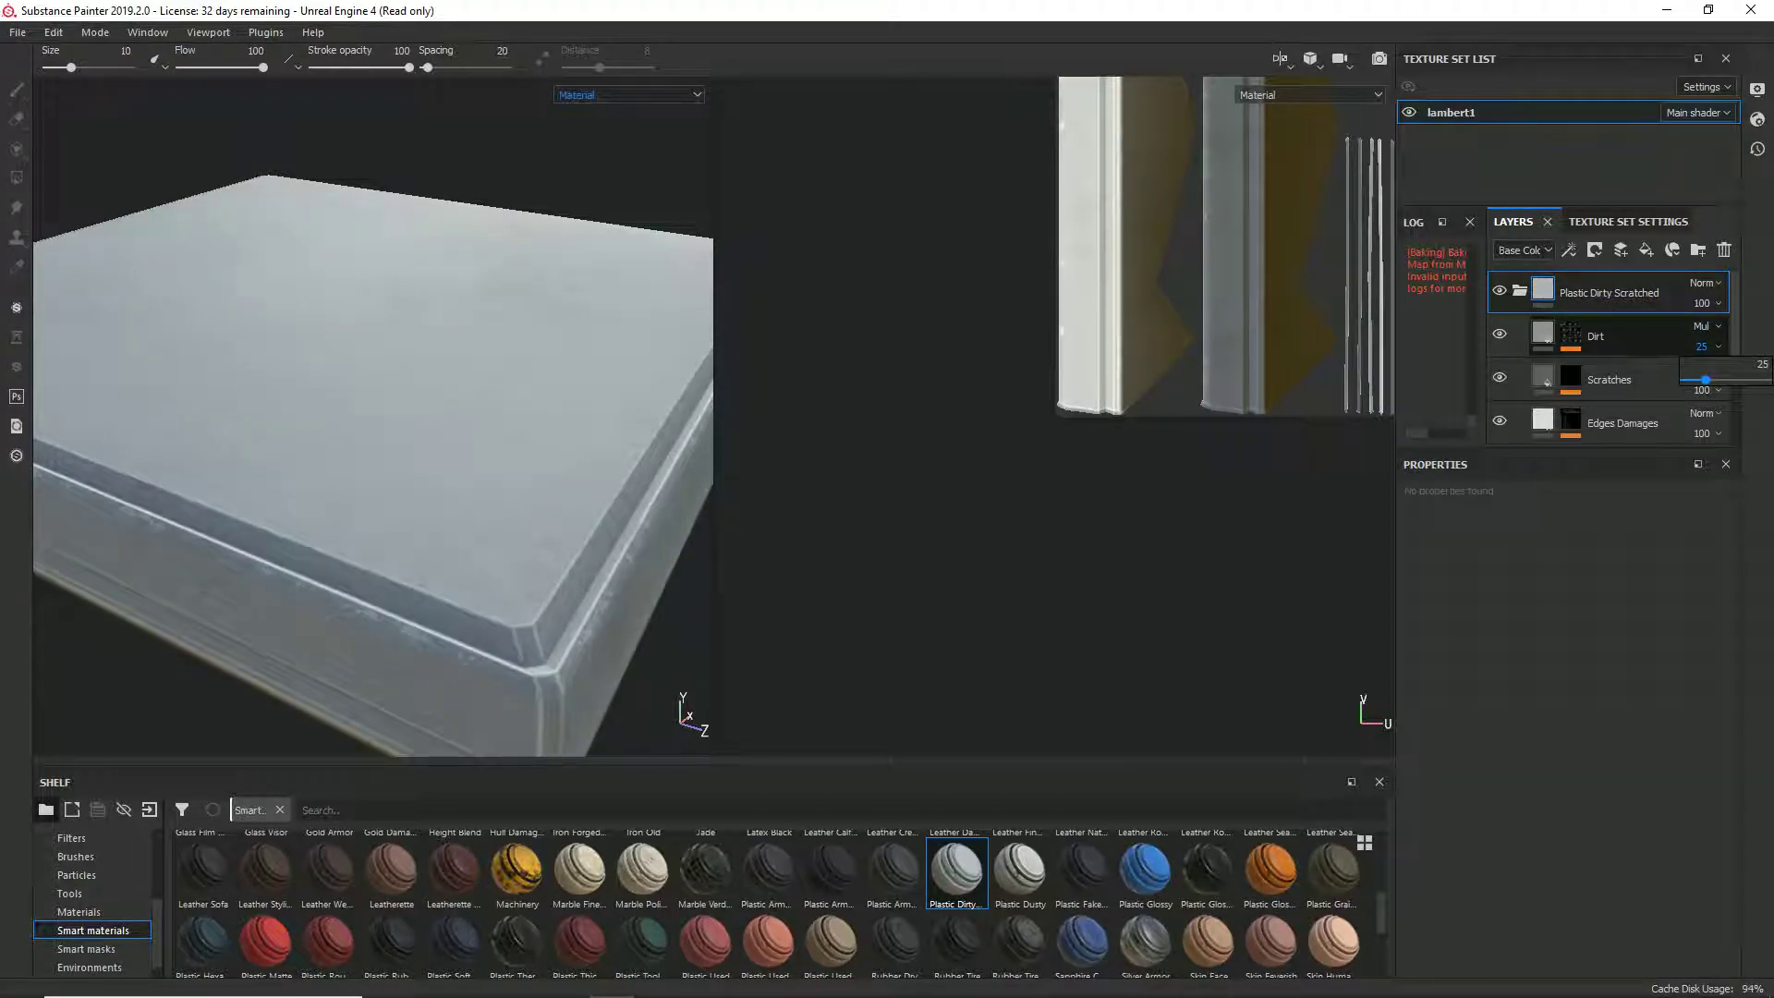
{"action": "left_click_drag", "start_coordinate": [1705, 379], "coordinate": [1689, 380]}
{"action": "left_click", "coordinate": [1704, 370]}
{"action": "left_click", "coordinate": [1704, 371]}
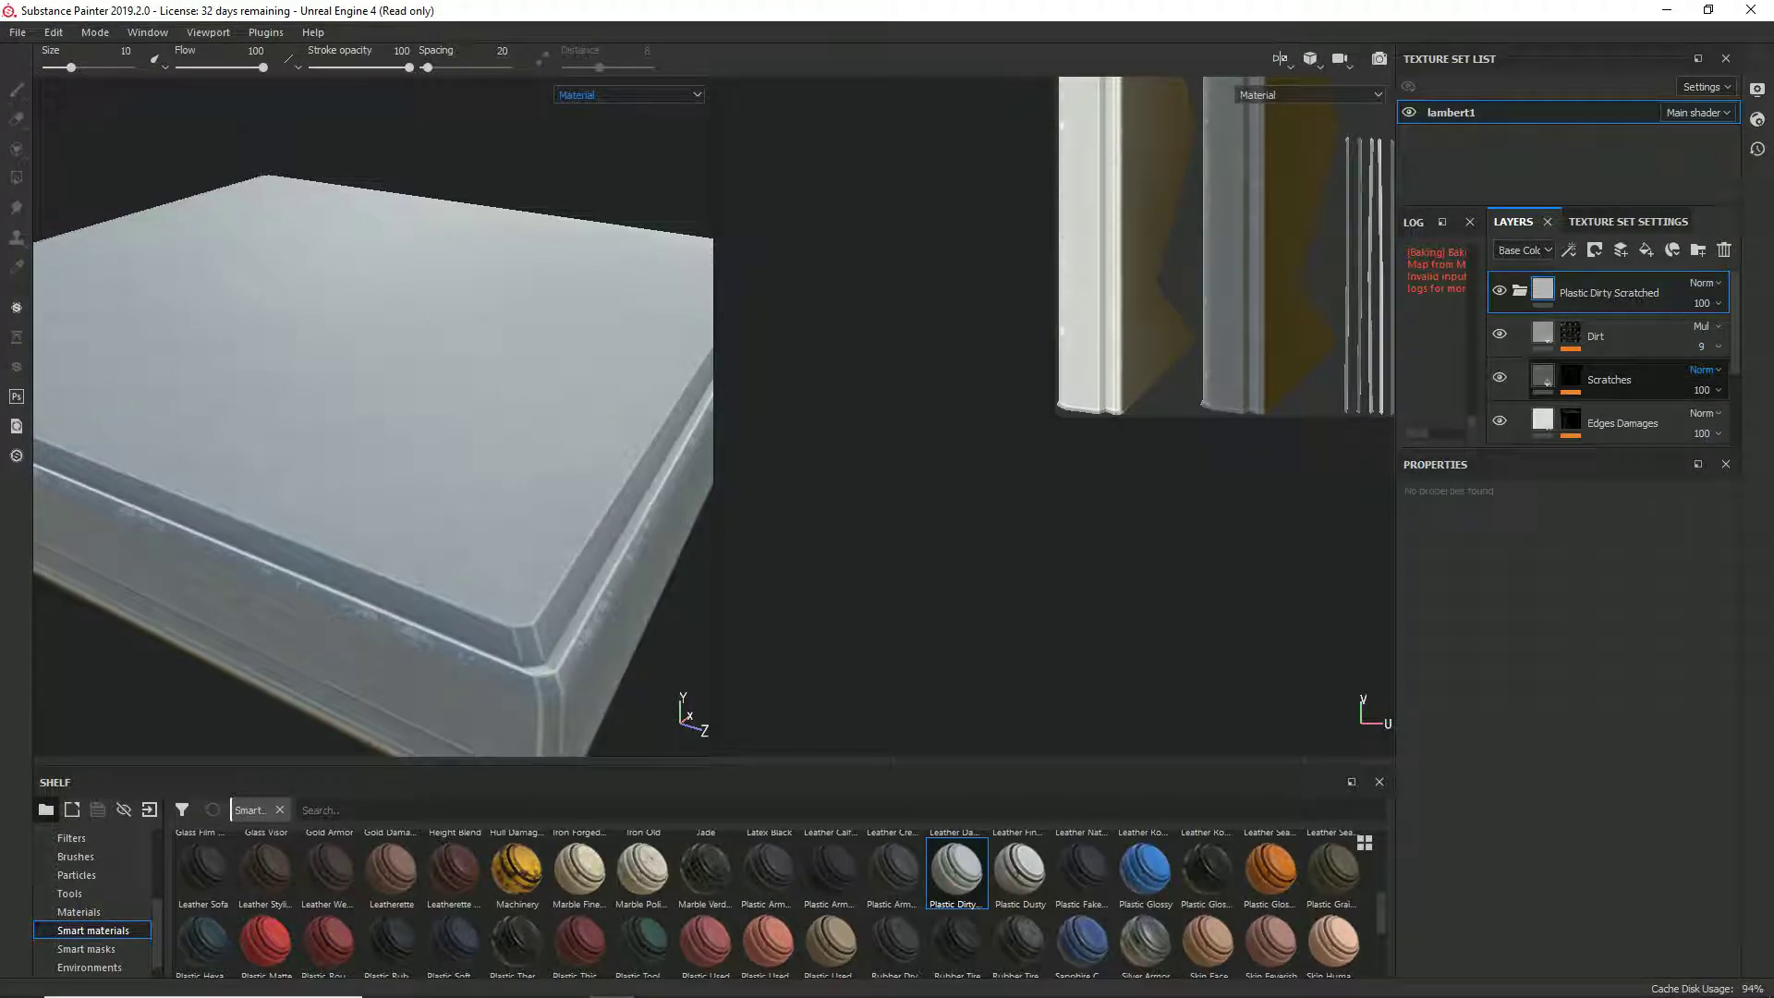
Step: Check the slab's side wear up close and set the Scratches layer's opacity to 40
{"action": "left_click_drag", "start_coordinate": [415, 398], "coordinate": [434, 286], "text": "alt"}
{"action": "right_click_drag", "start_coordinate": [435, 369], "coordinate": [582, 371], "text": "shift"}
{"action": "left_click_drag", "start_coordinate": [582, 372], "coordinate": [508, 374], "text": "alt"}
{"action": "scroll", "coordinate": [555, 490], "scroll_direction": "down", "scroll_amount": 1}
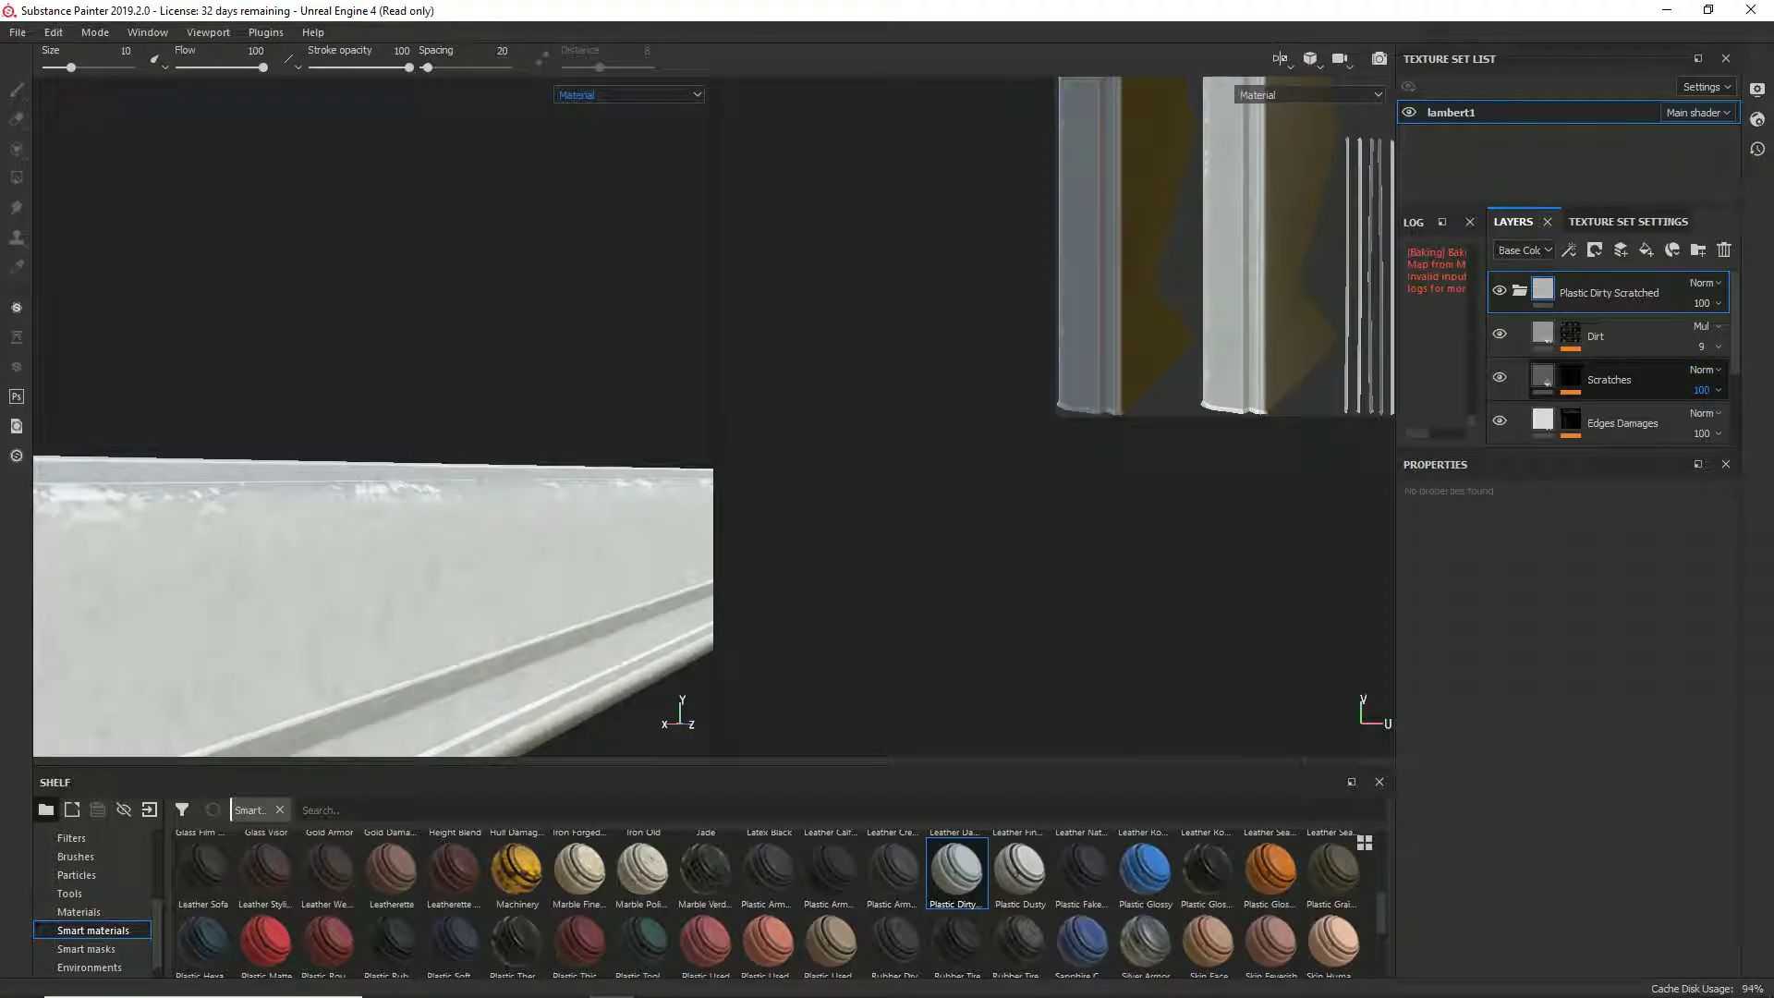
{"action": "left_click_drag", "start_coordinate": [1766, 422], "coordinate": [1714, 422]}
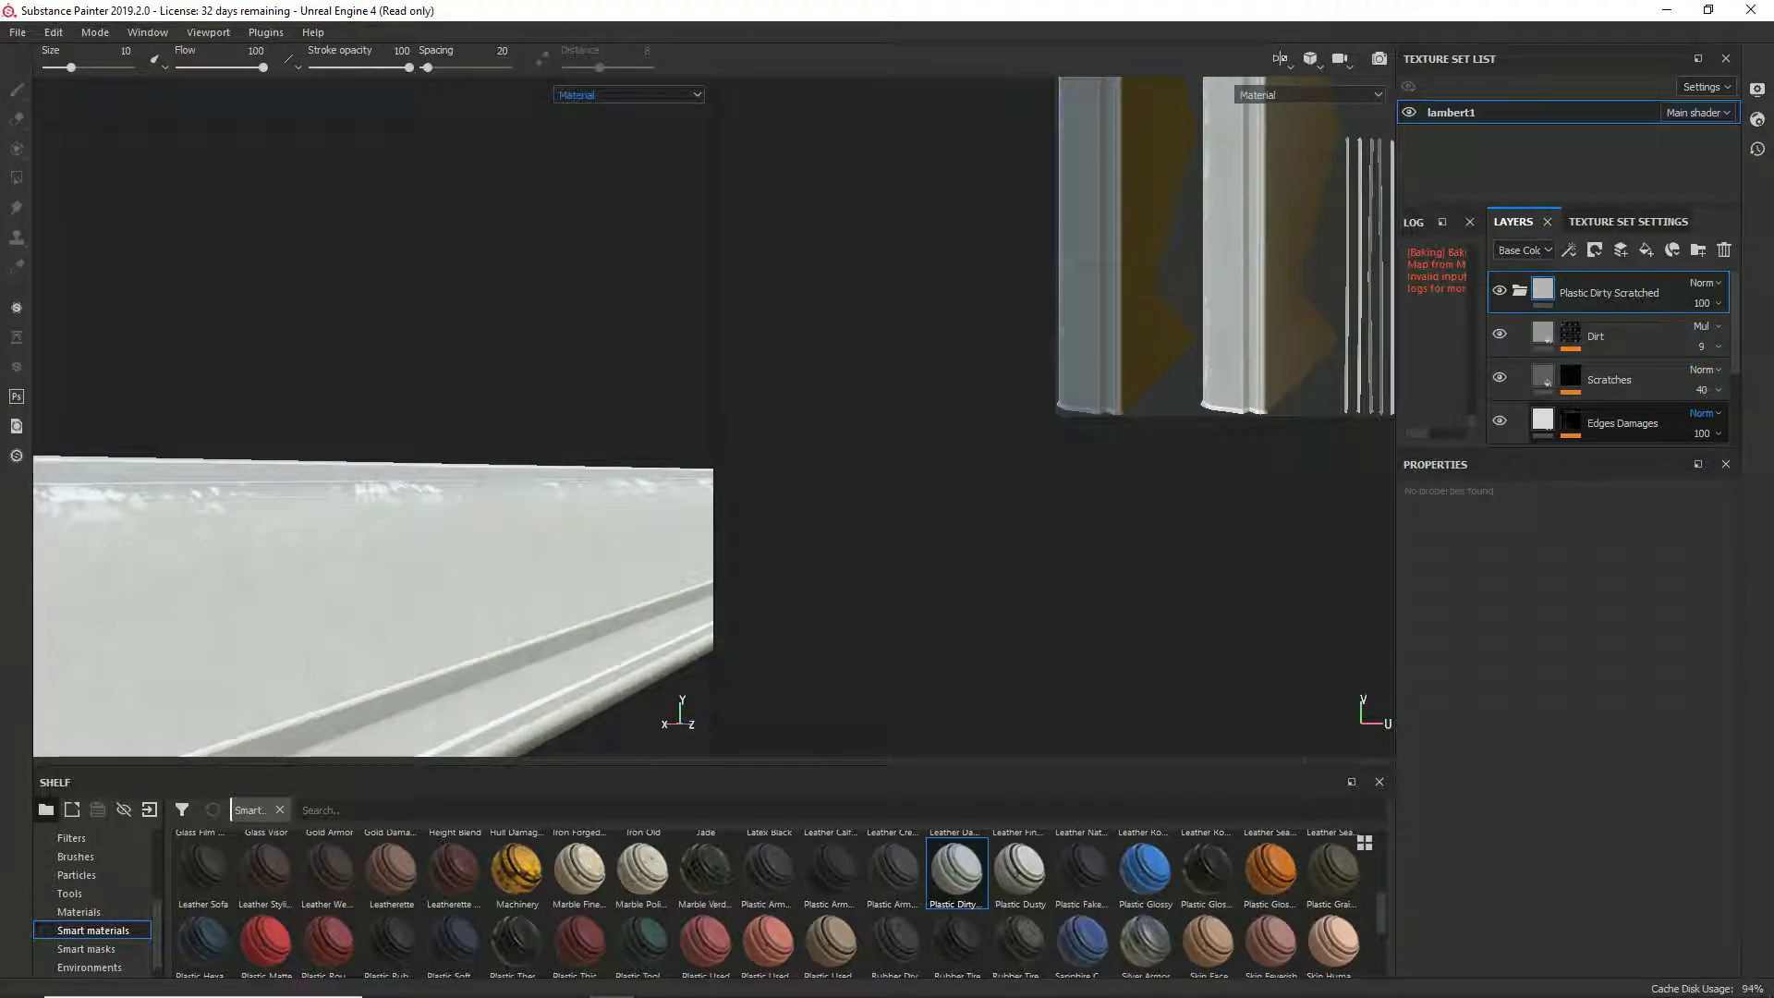
Step: Set the Edges Damages layer's opacity to 42
{"action": "scroll", "coordinate": [1607, 360], "scroll_direction": "down", "scroll_amount": 1}
{"action": "left_click_drag", "start_coordinate": [1090, 407], "coordinate": [1081, 455], "text": "alt"}
{"action": "left_click_drag", "start_coordinate": [481, 434], "coordinate": [471, 508], "text": "alt"}
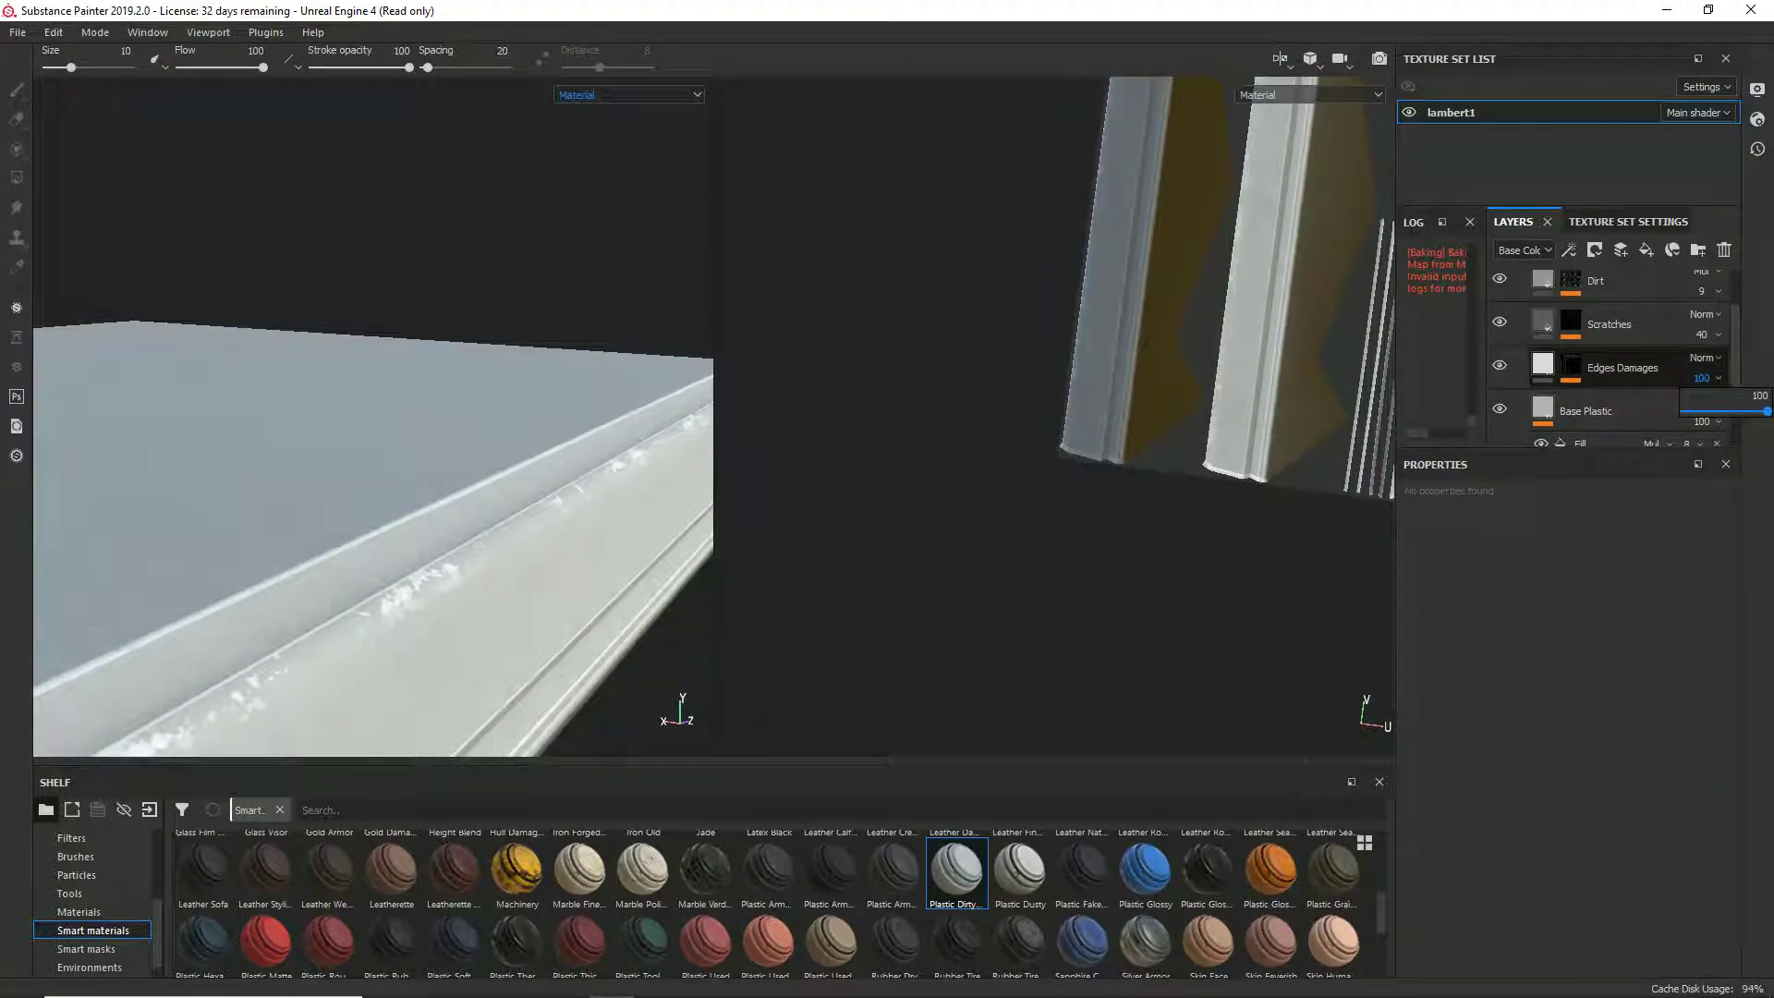
{"action": "left_click", "coordinate": [1717, 412]}
Step: Try a roughness of 0 on the Base Plastic layer, and settle on a roughness of 0.195
{"action": "scroll", "coordinate": [1608, 370], "scroll_direction": "down", "scroll_amount": 1}
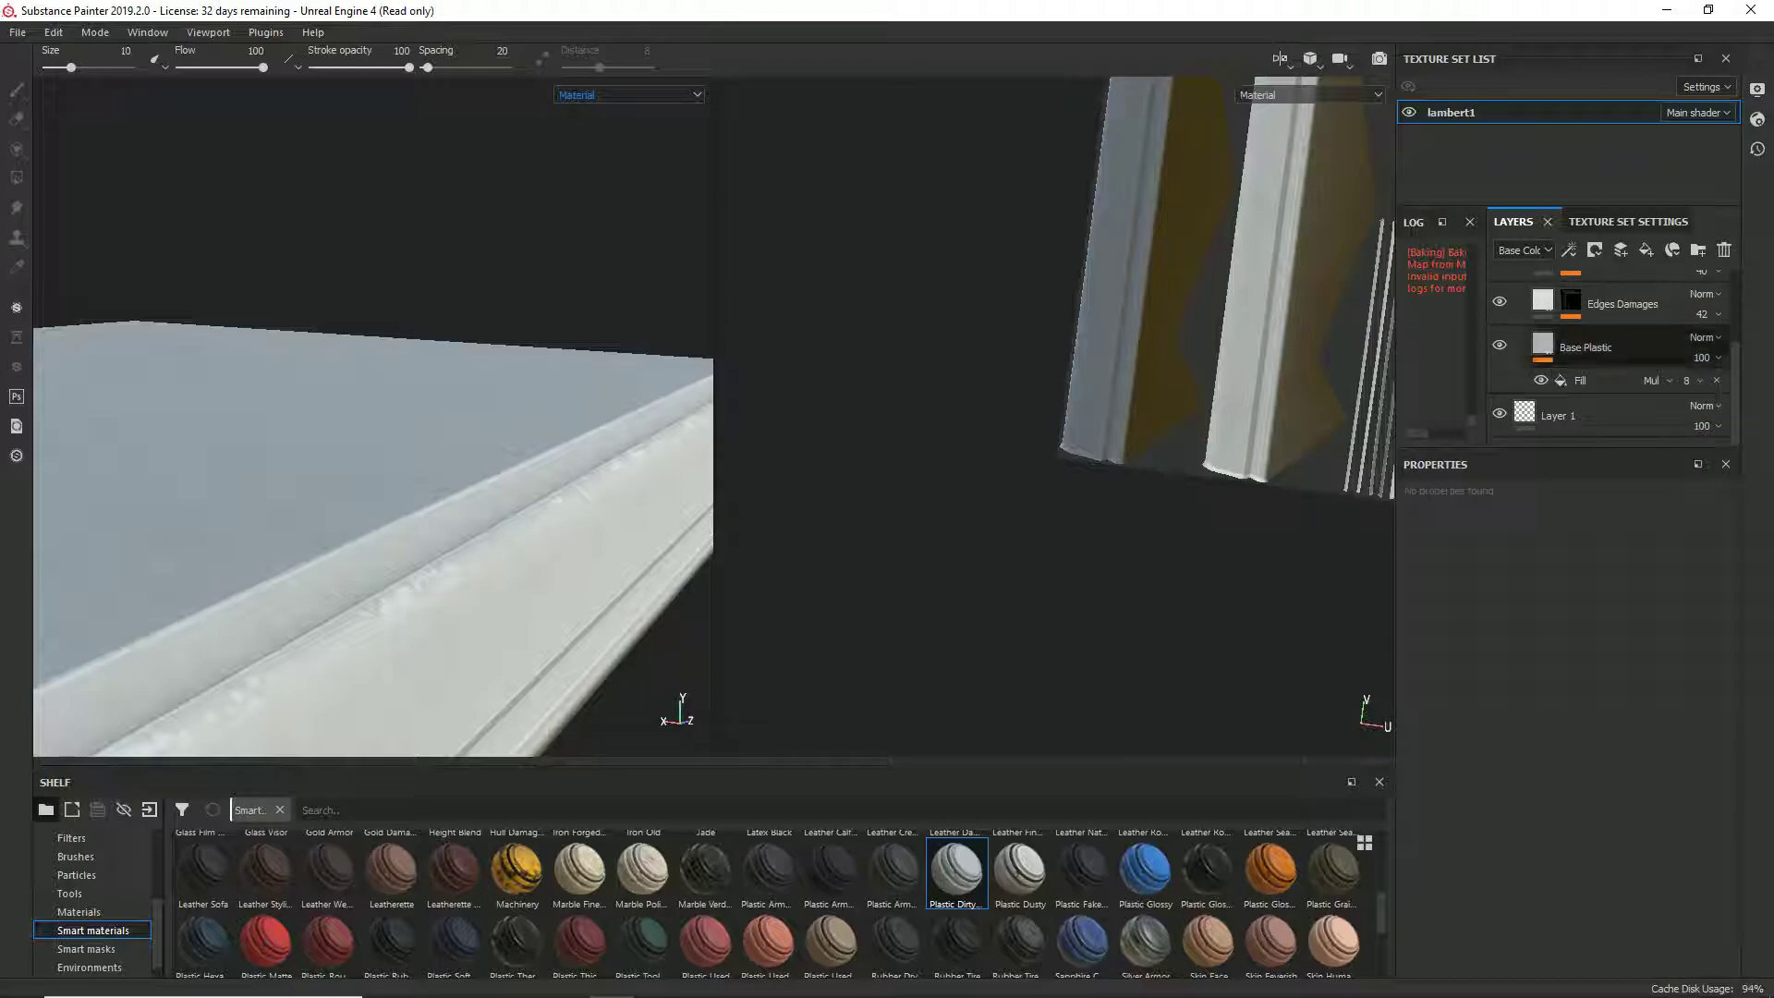
{"action": "left_click", "coordinate": [1607, 349]}
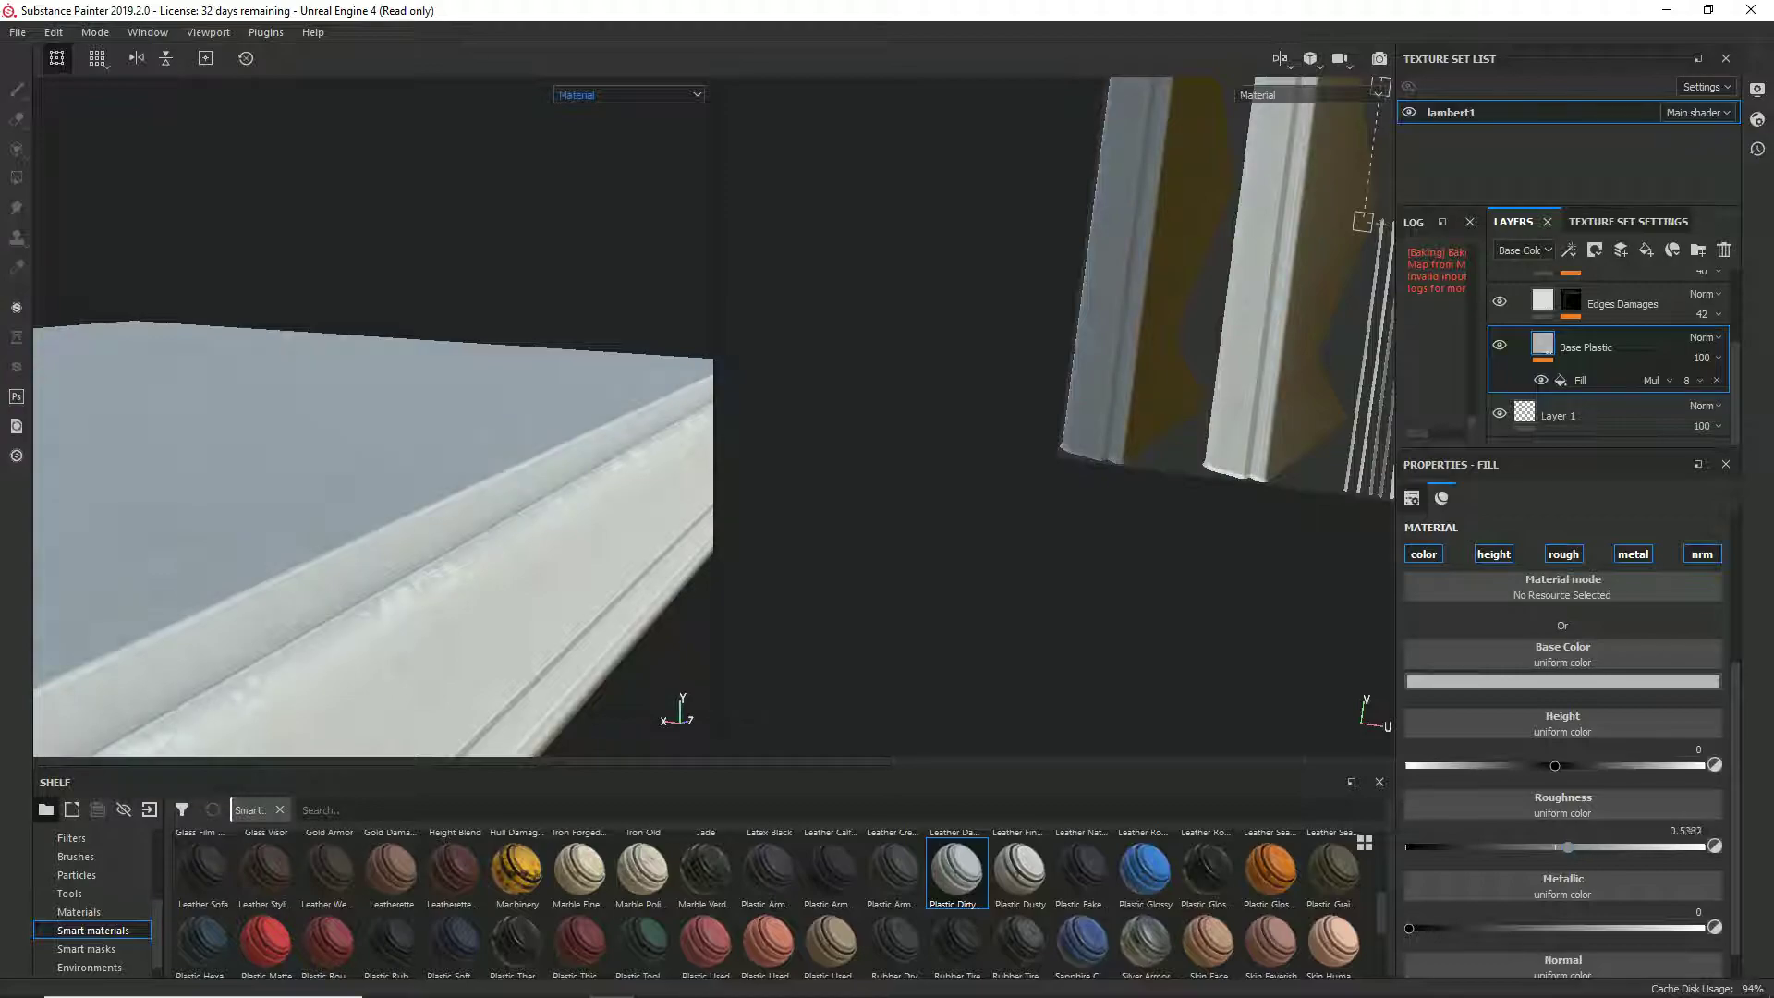
{"action": "left_click_drag", "start_coordinate": [1508, 847], "coordinate": [1407, 847]}
{"action": "scroll", "coordinate": [591, 499], "scroll_direction": "up", "scroll_amount": 1}
{"action": "scroll", "coordinate": [592, 499], "scroll_direction": "down", "scroll_amount": 3}
{"action": "scroll", "coordinate": [373, 415], "scroll_direction": "down", "scroll_amount": 3}
{"action": "left_click_drag", "start_coordinate": [373, 416], "coordinate": [378, 462], "text": "alt"}
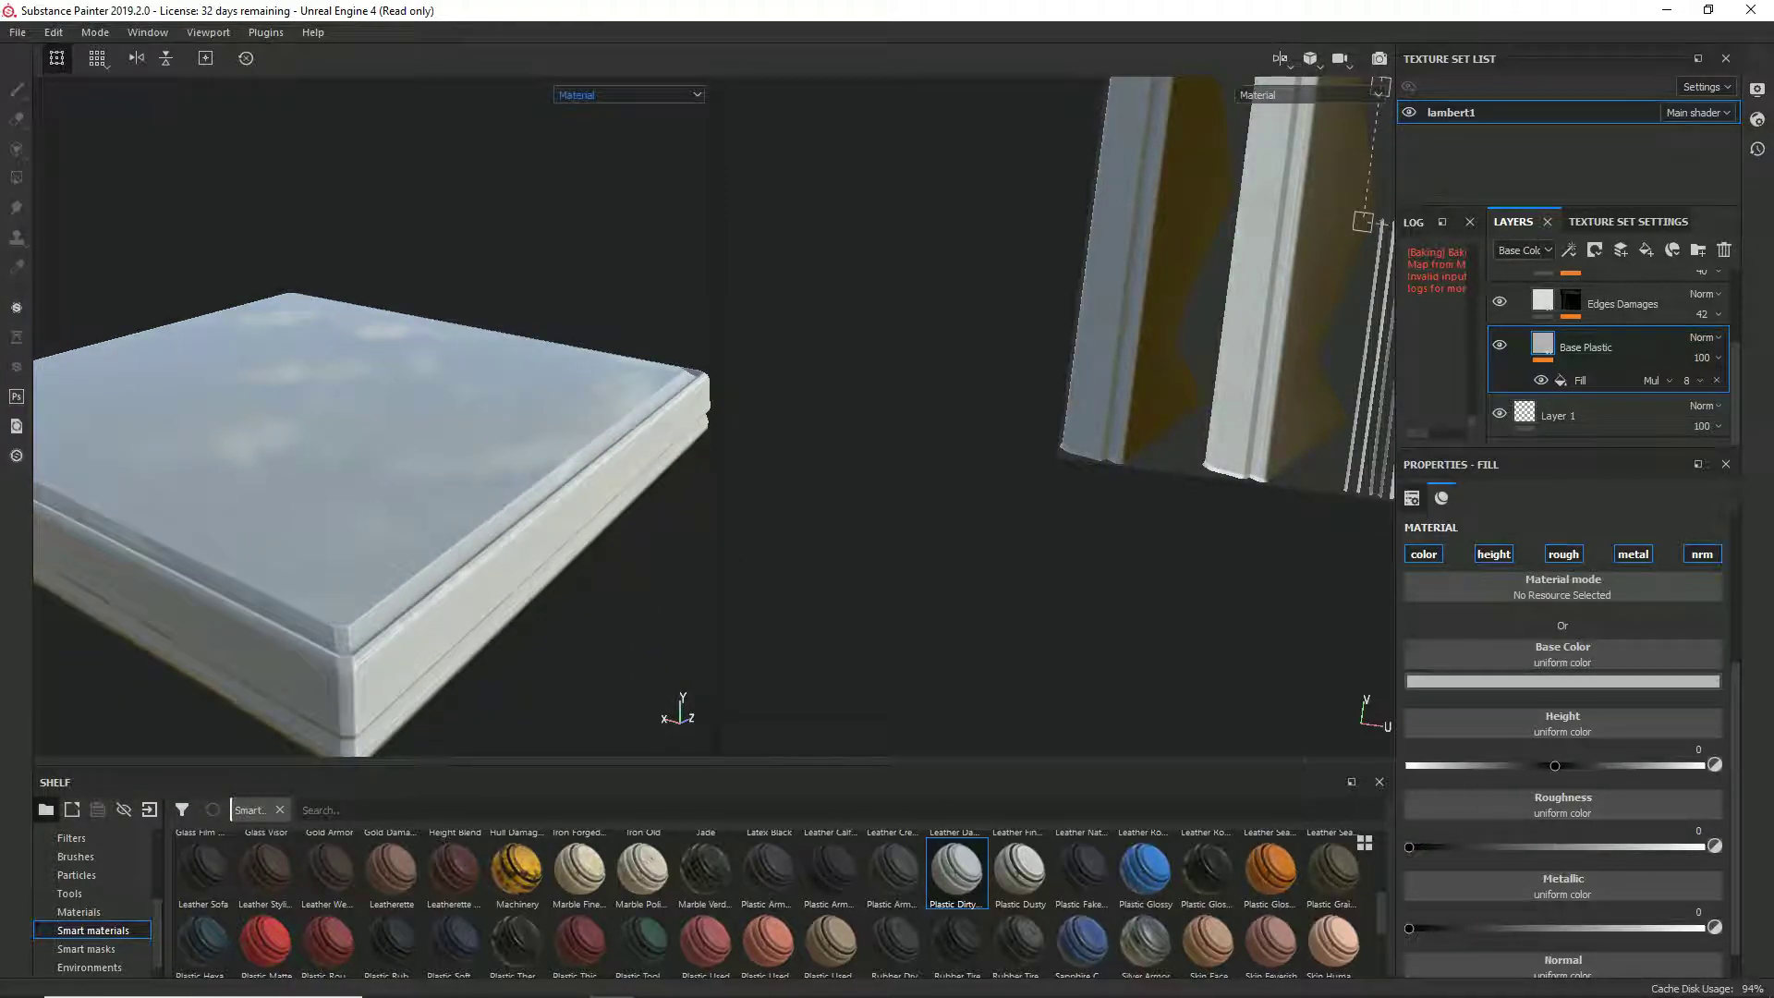
{"action": "left_click_drag", "start_coordinate": [1407, 847], "coordinate": [1459, 847]}
Step: Check the glossier slab's edge up close and set the Dirt layer's opacity to 3
{"action": "left_click_drag", "start_coordinate": [373, 416], "coordinate": [626, 392], "text": "alt"}
{"action": "scroll", "coordinate": [626, 392], "scroll_direction": "down", "scroll_amount": 3}
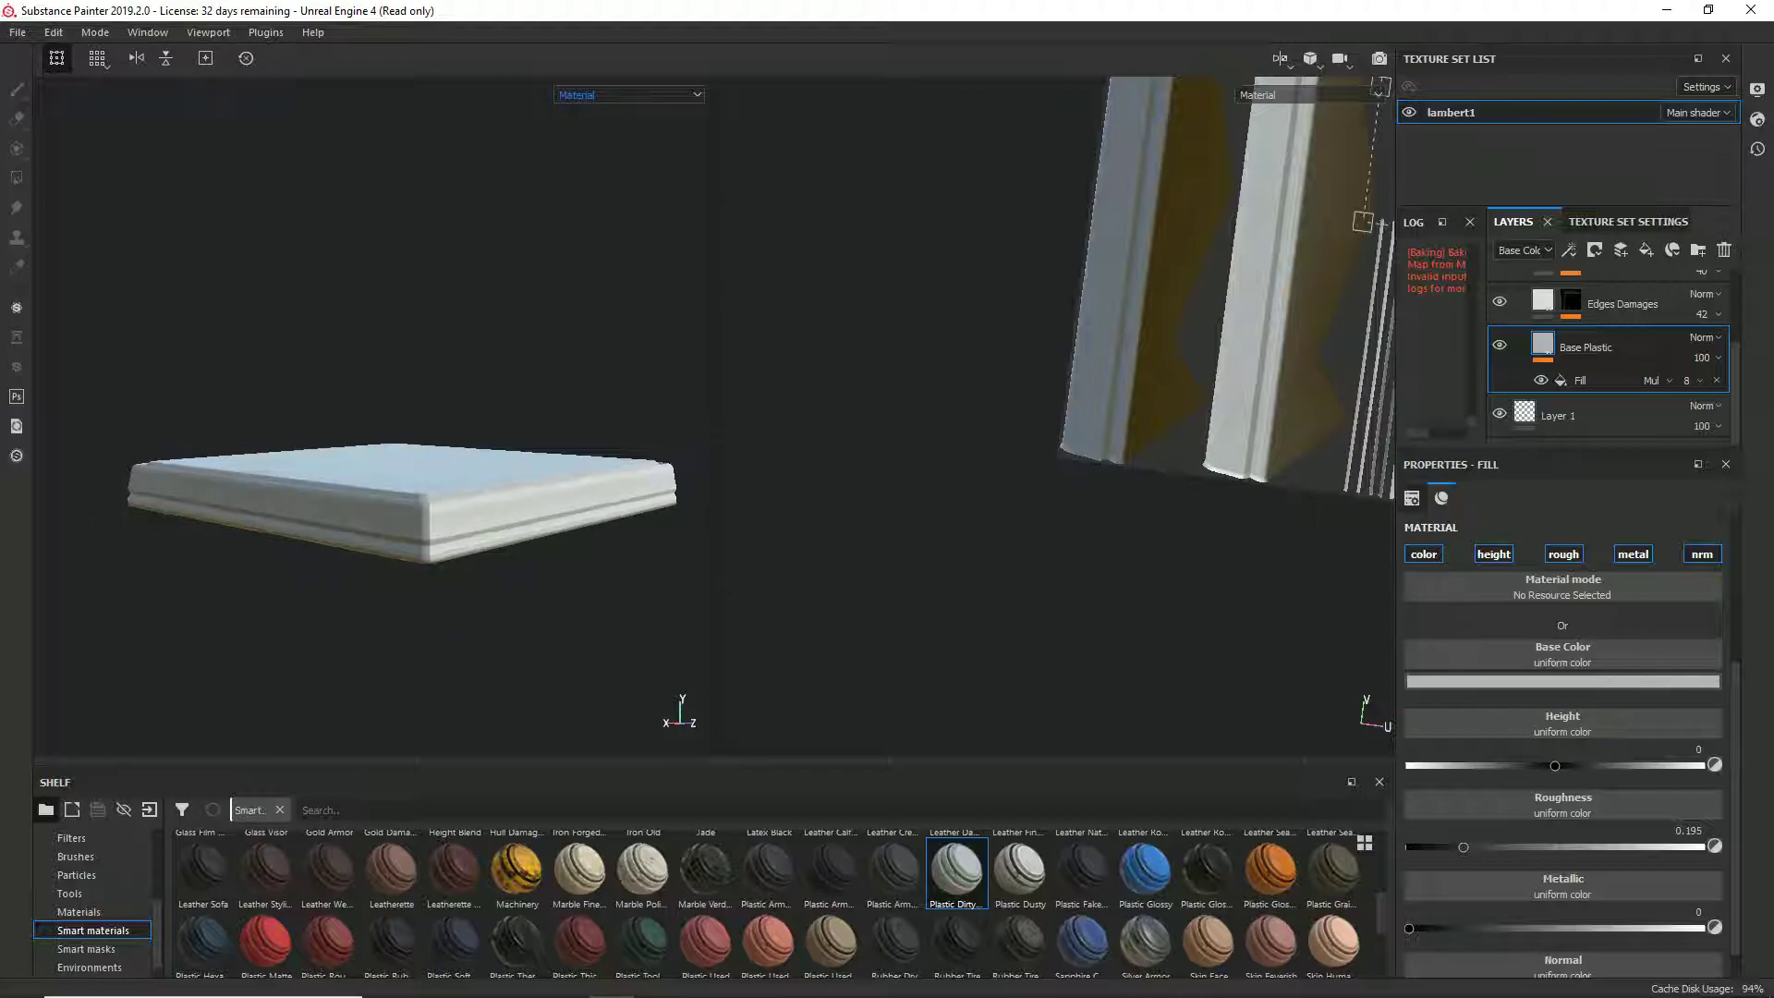
{"action": "scroll", "coordinate": [563, 480], "scroll_direction": "up", "scroll_amount": 5}
{"action": "left_click_drag", "start_coordinate": [564, 480], "coordinate": [582, 487], "text": "alt"}
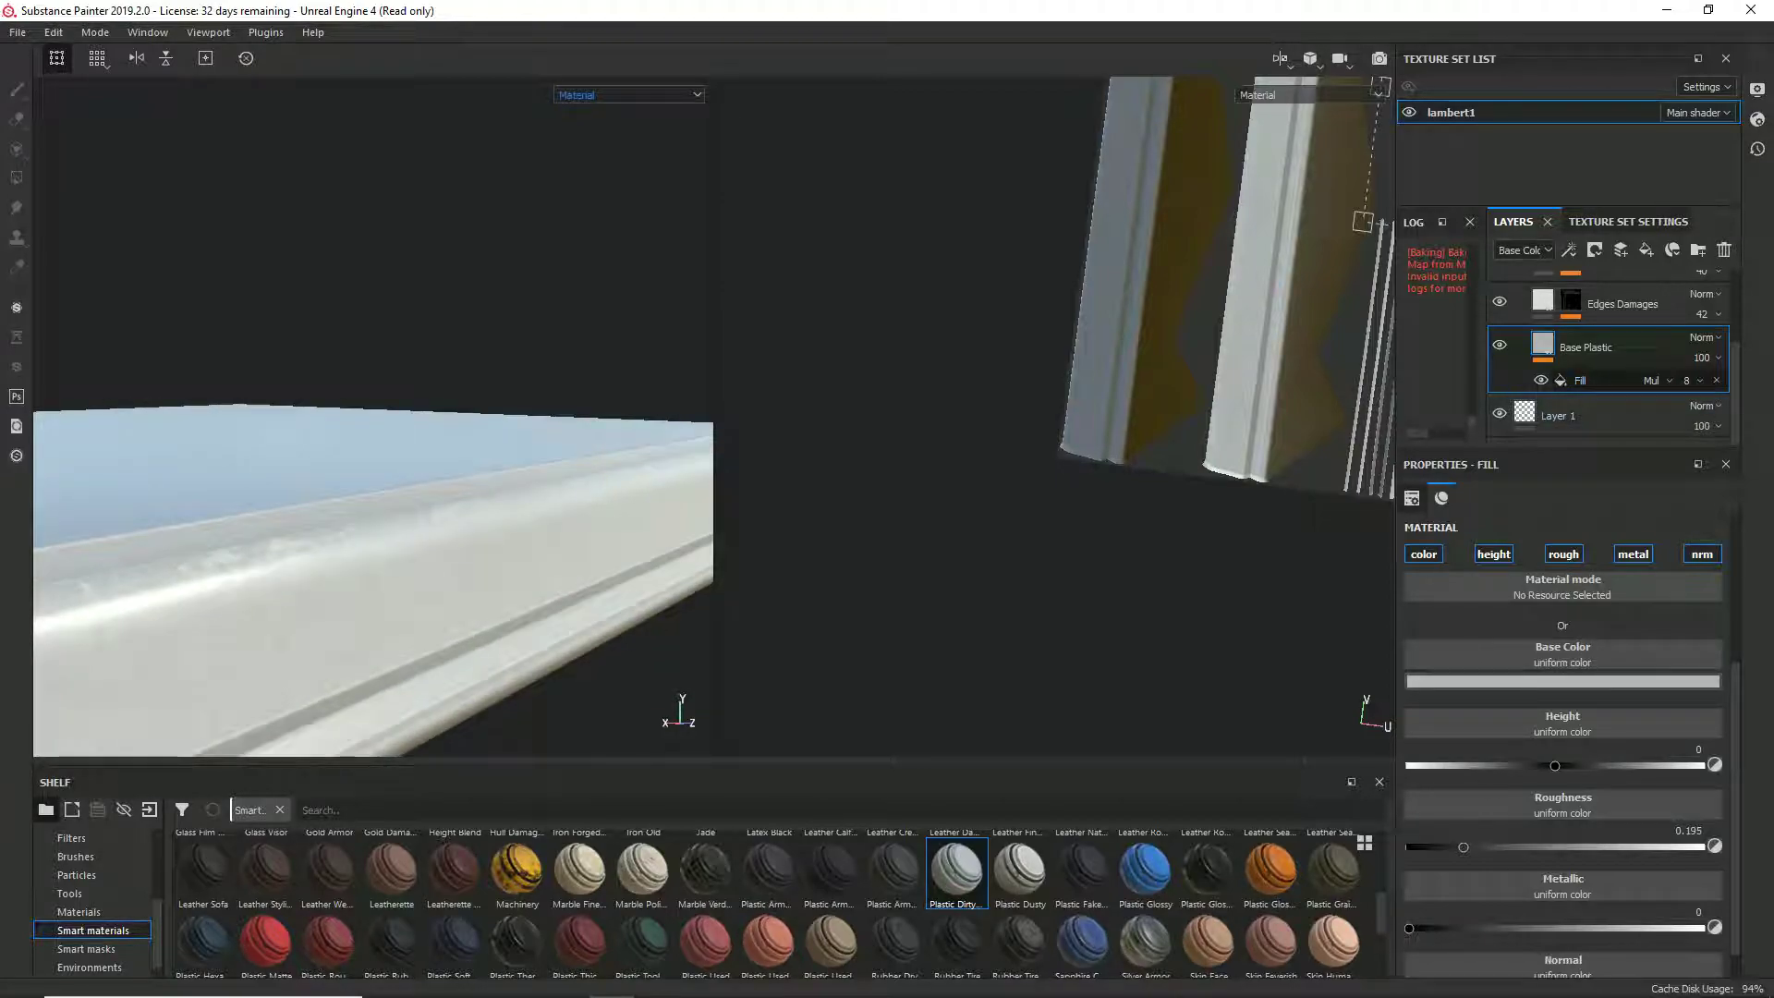
{"action": "scroll", "coordinate": [1609, 339], "scroll_direction": "up", "scroll_amount": 3}
{"action": "left_click", "coordinate": [1542, 325]}
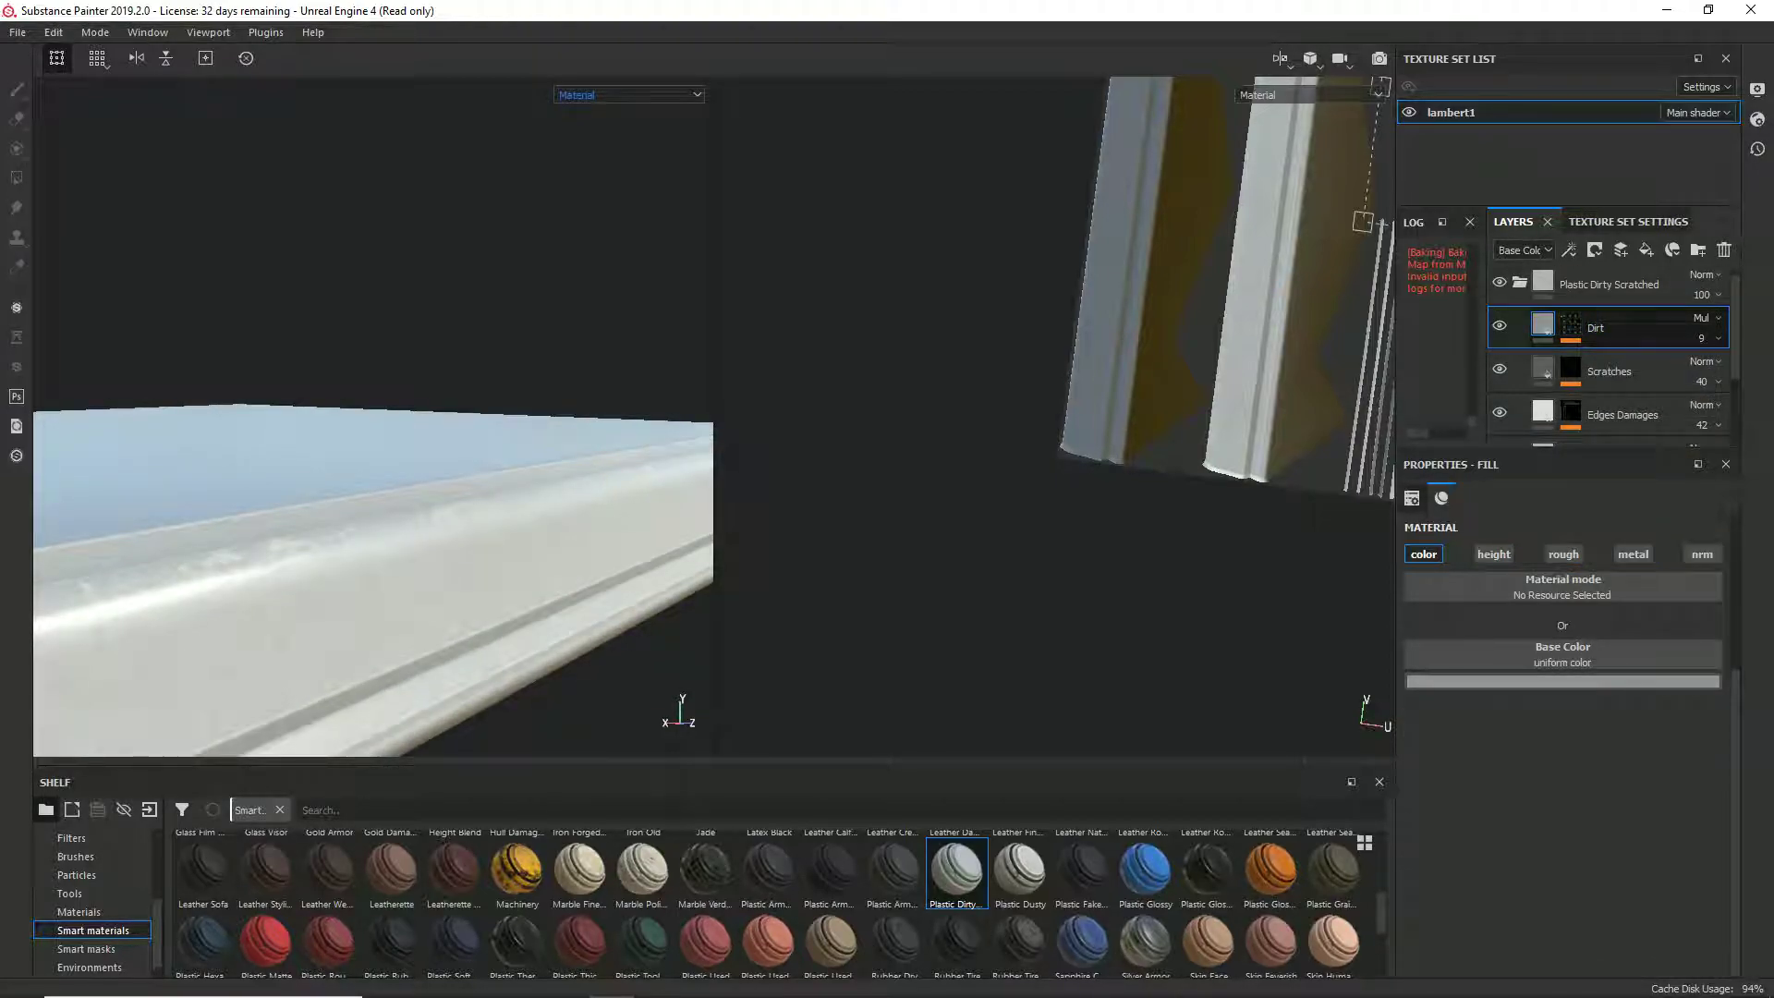
{"action": "left_click", "coordinate": [1686, 371]}
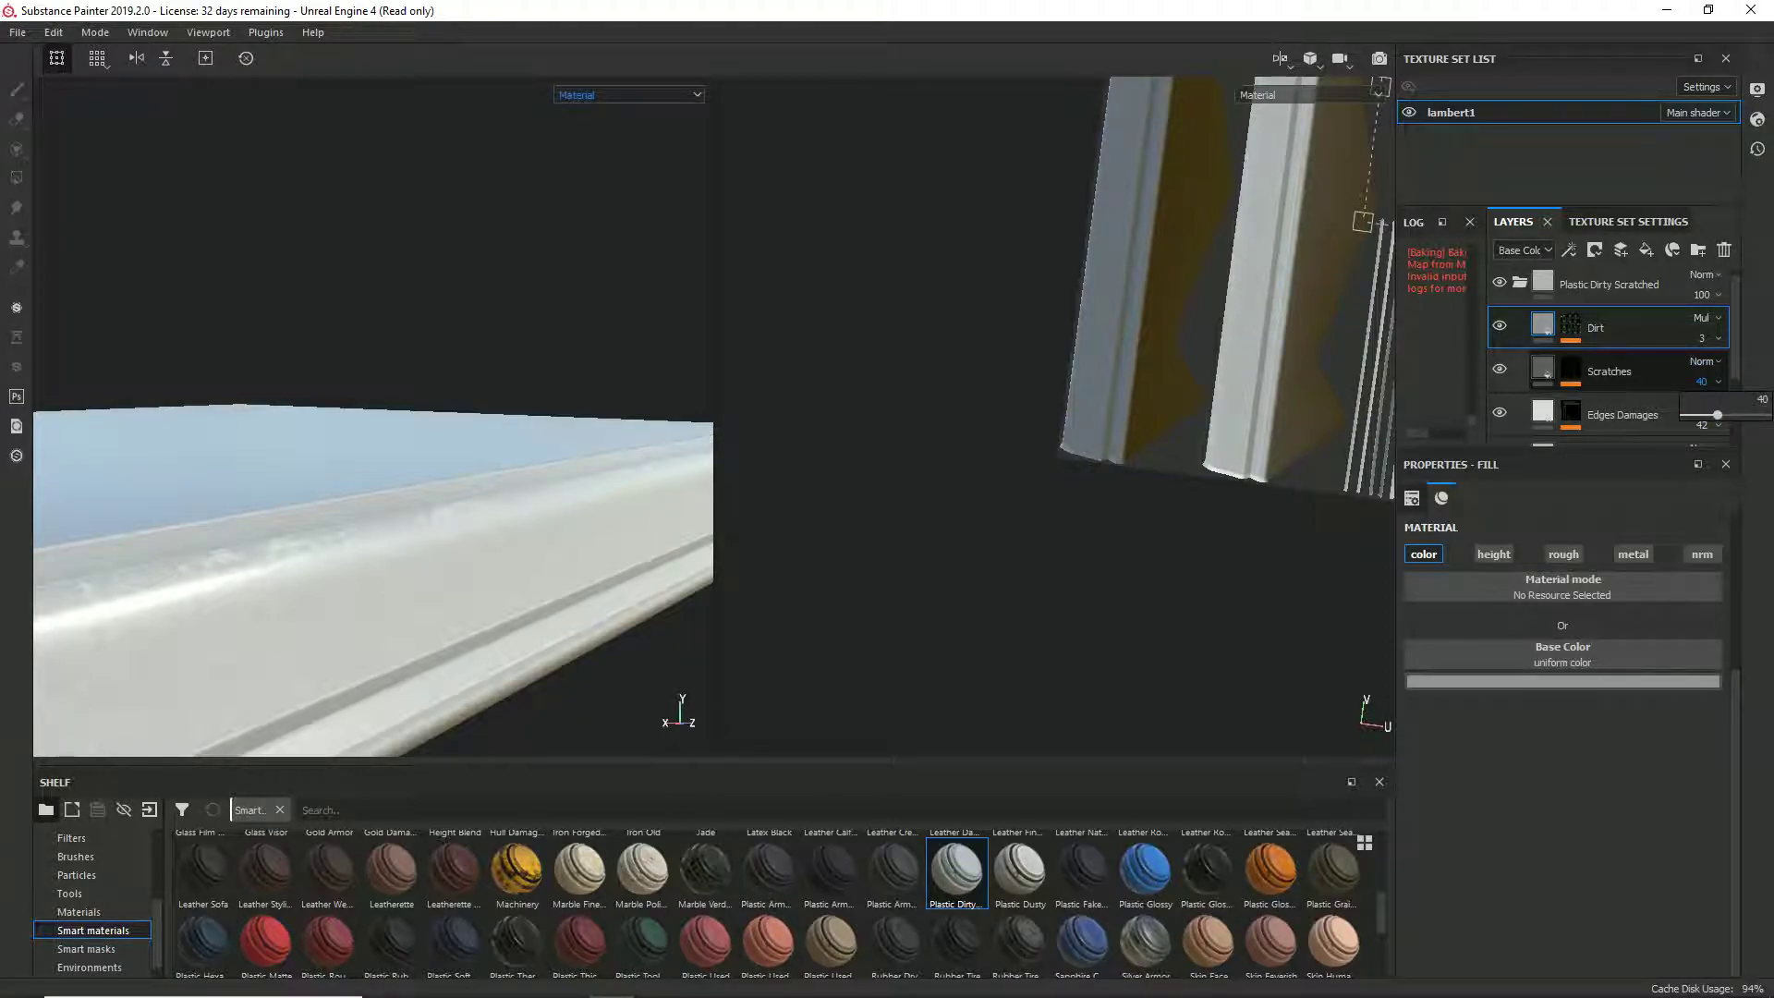
Step: Set the Dirt layer's opacity to 6 and the Scratches layer's opacity to 17
{"action": "left_click", "coordinate": [1704, 338]}
{"action": "left_click_drag", "start_coordinate": [1718, 371], "coordinate": [1698, 372]}
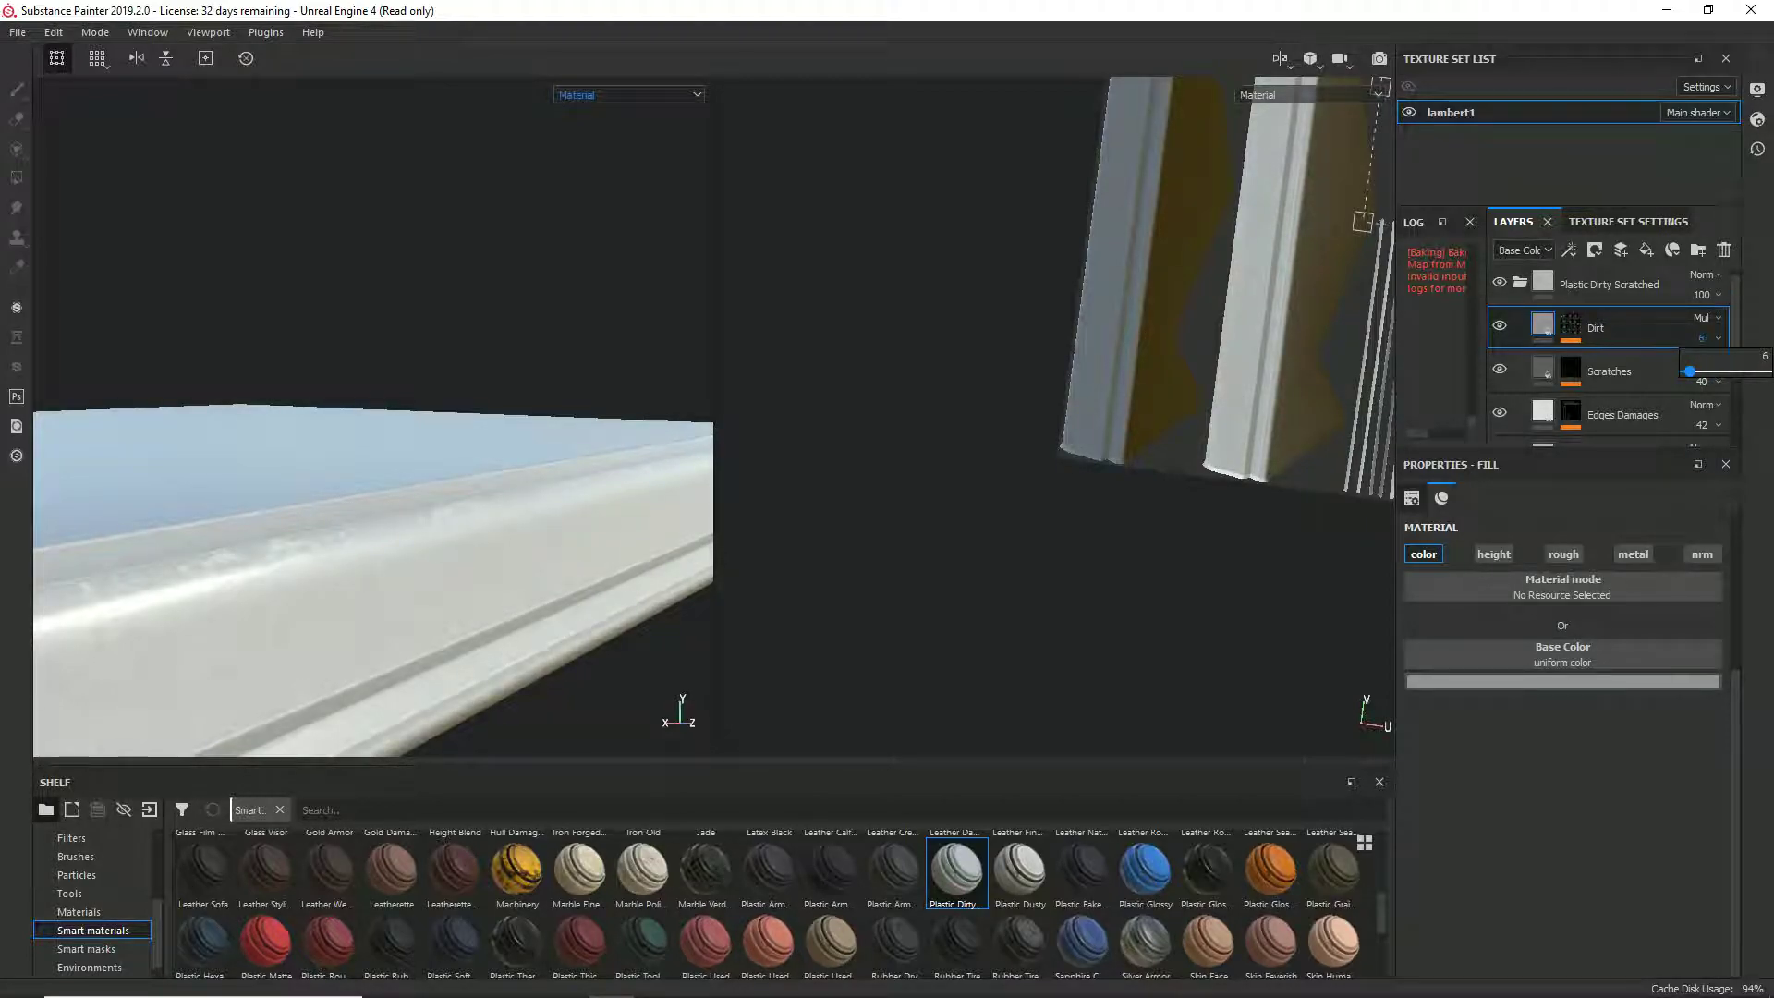
{"action": "left_click", "coordinate": [1705, 382]}
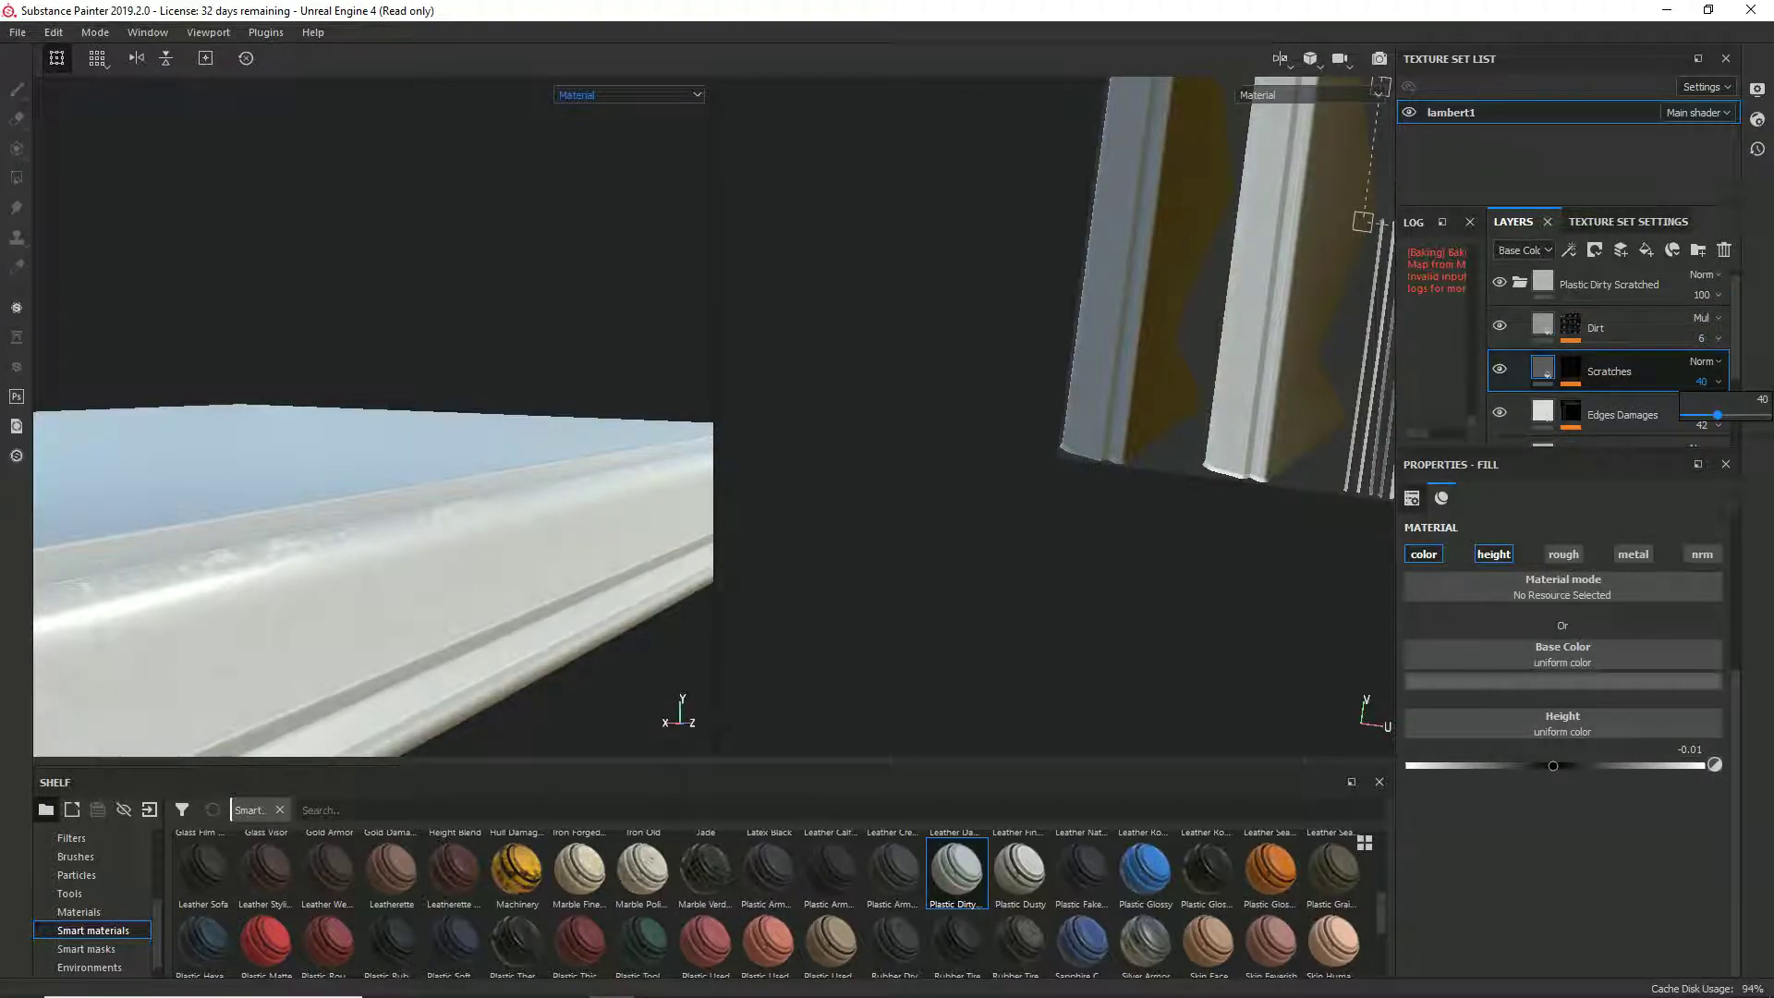
{"action": "left_click_drag", "start_coordinate": [1717, 414], "coordinate": [1697, 414]}
{"action": "left_click", "coordinate": [1704, 405]}
Step: Review the Edges Damages and Base Plastic layer settings, and inspect the whole slab from above, the sides and below
{"action": "left_click", "coordinate": [1623, 414]}
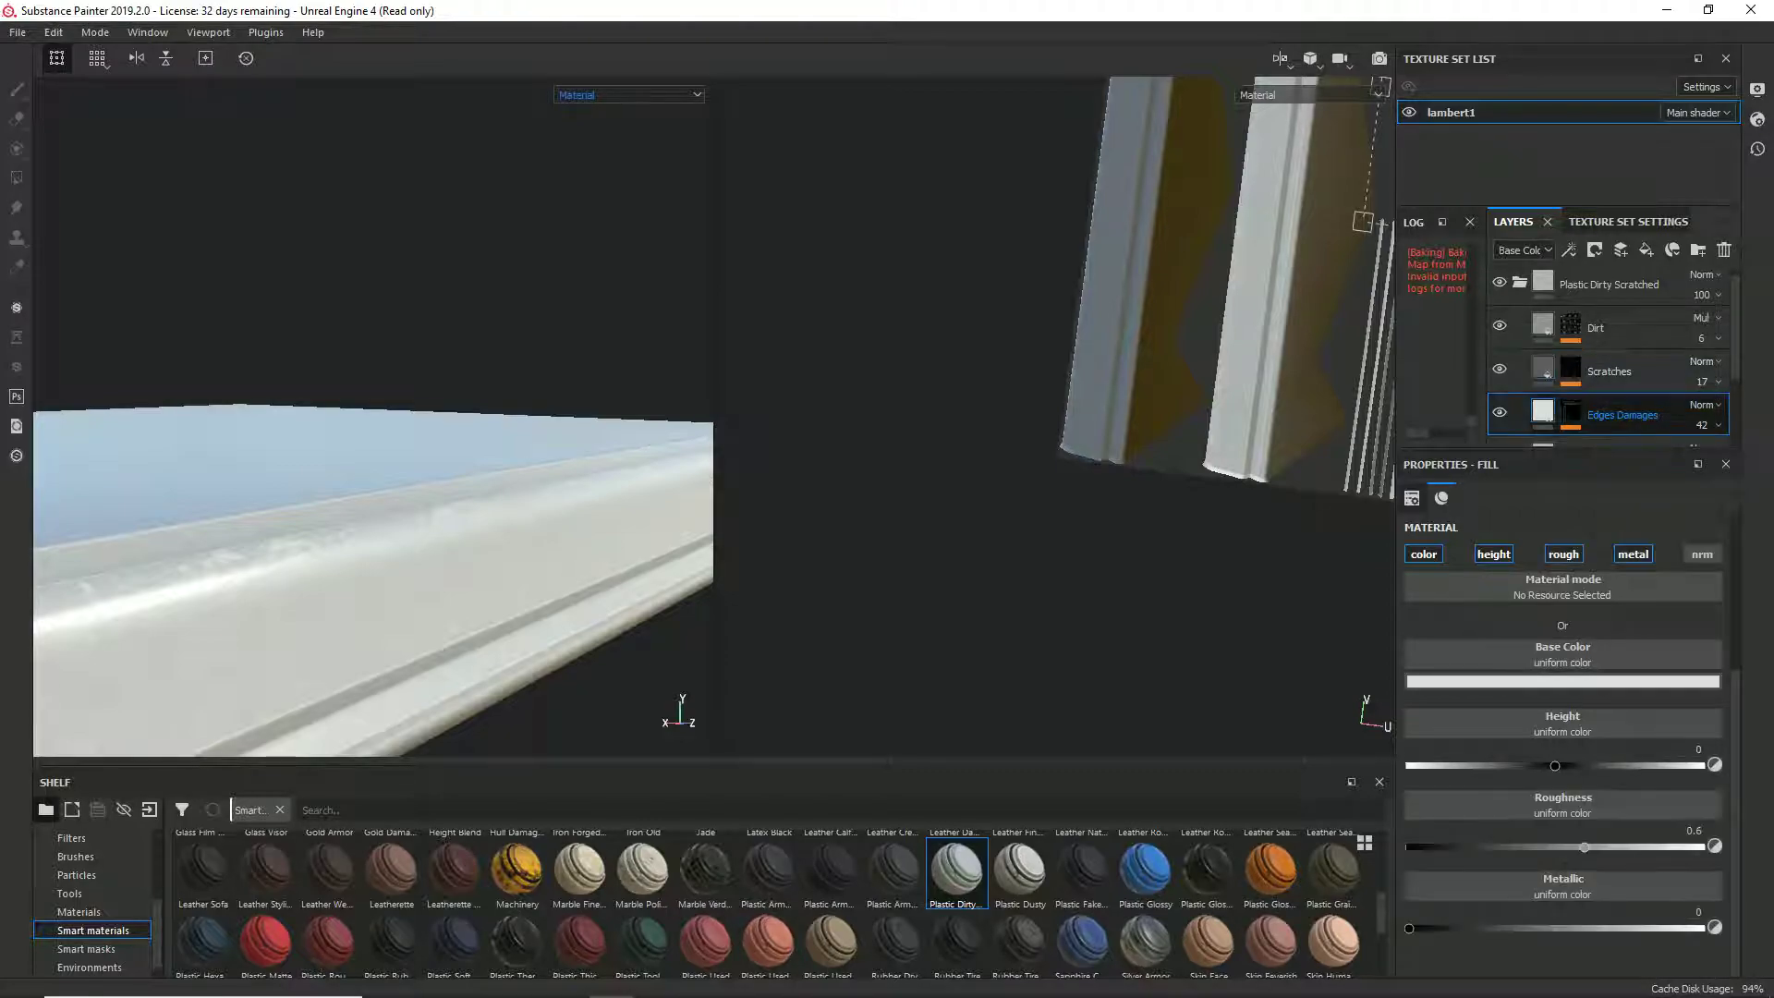
{"action": "scroll", "coordinate": [1607, 370], "scroll_direction": "down", "scroll_amount": 1}
{"action": "left_click", "coordinate": [1585, 403]}
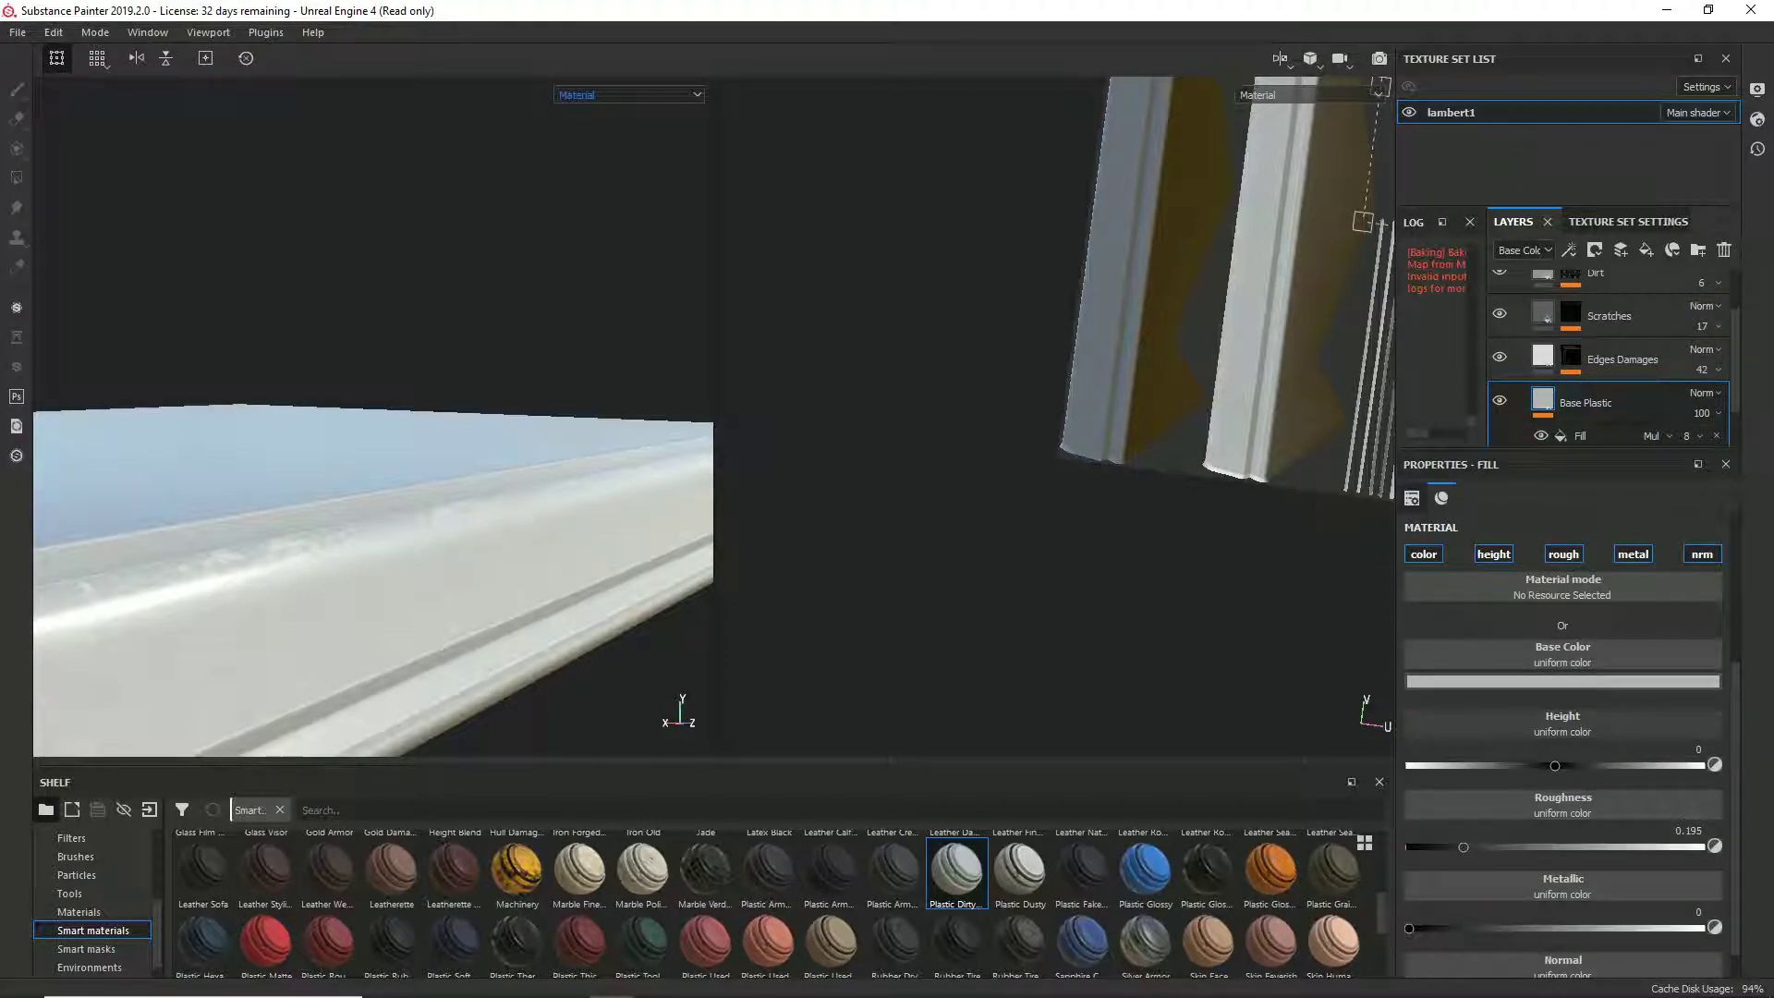
{"action": "scroll", "coordinate": [1561, 739], "scroll_direction": "down", "scroll_amount": 1}
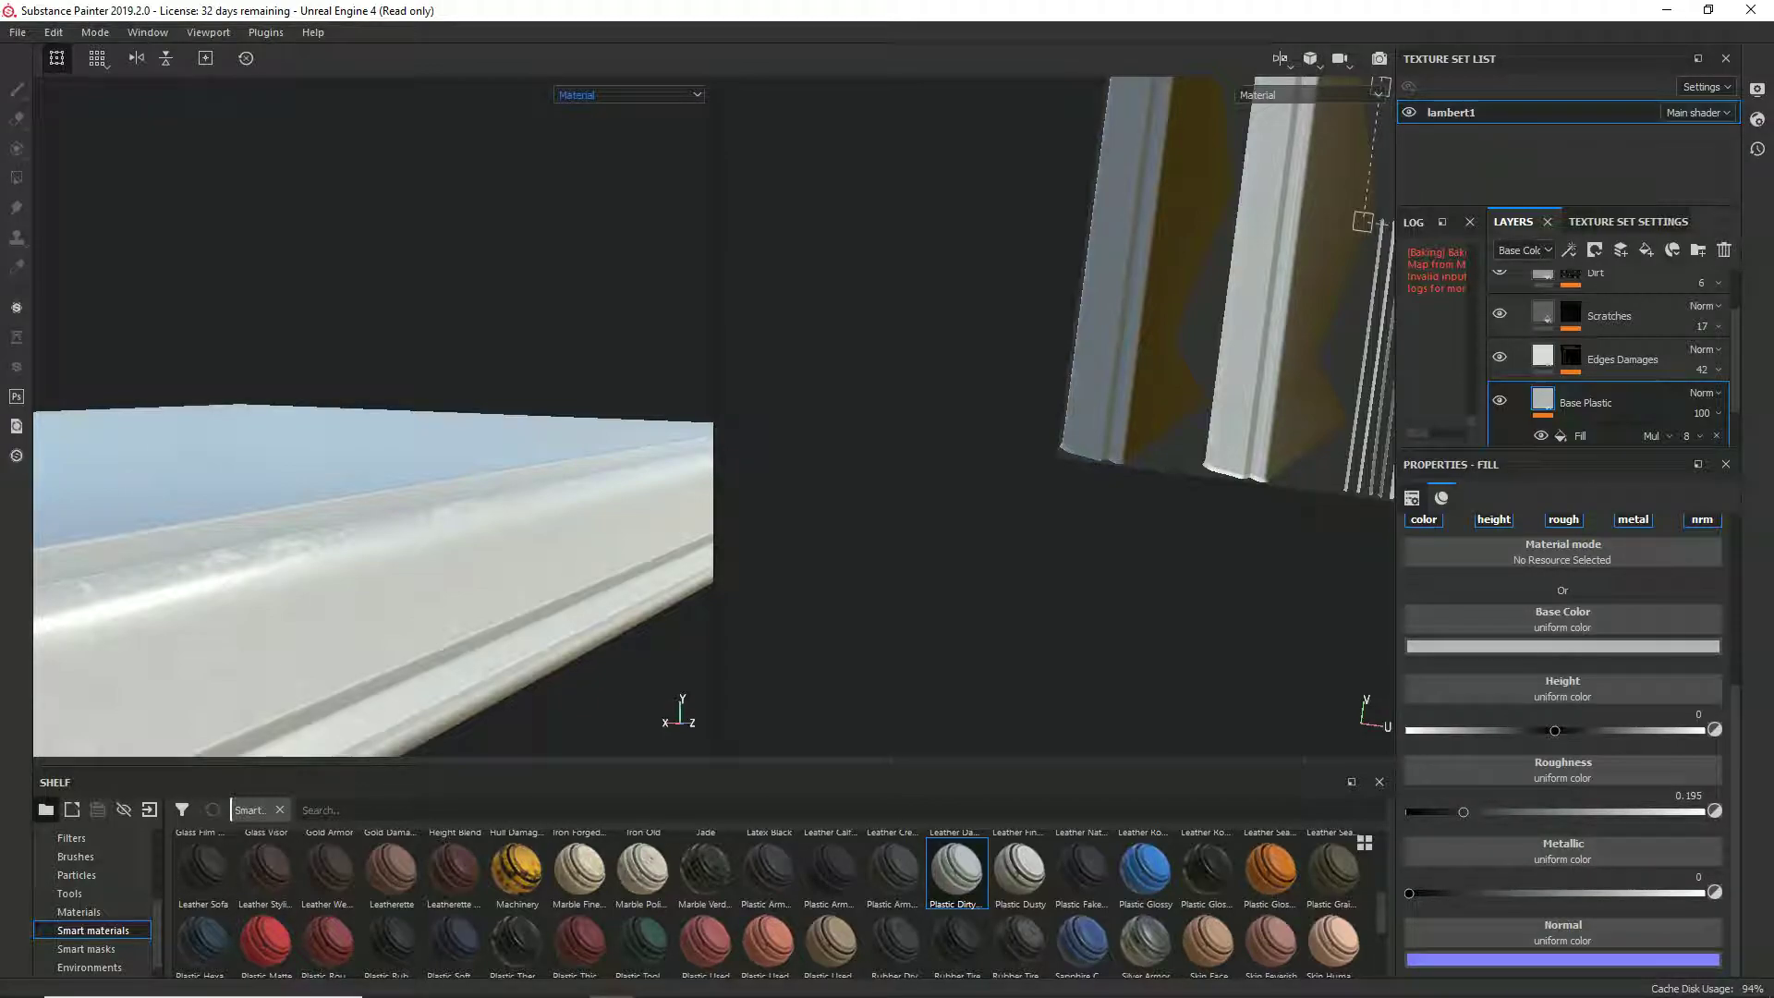
{"action": "key", "text": "f"}
{"action": "mouse_move", "coordinate": [369, 535]}
{"action": "right_mouse_down", "text": "shift"}
{"action": "mouse_move", "coordinate": [499, 536]}
{"action": "mouse_move", "coordinate": [388, 536]}
{"action": "right_mouse_up", "text": "shift"}
{"action": "left_click_drag", "start_coordinate": [388, 535], "coordinate": [485, 268], "text": "alt"}
{"action": "right_click_drag", "start_coordinate": [485, 369], "coordinate": [370, 369], "text": "shift"}
{"action": "left_click_drag", "start_coordinate": [370, 370], "coordinate": [564, 545], "text": "alt"}
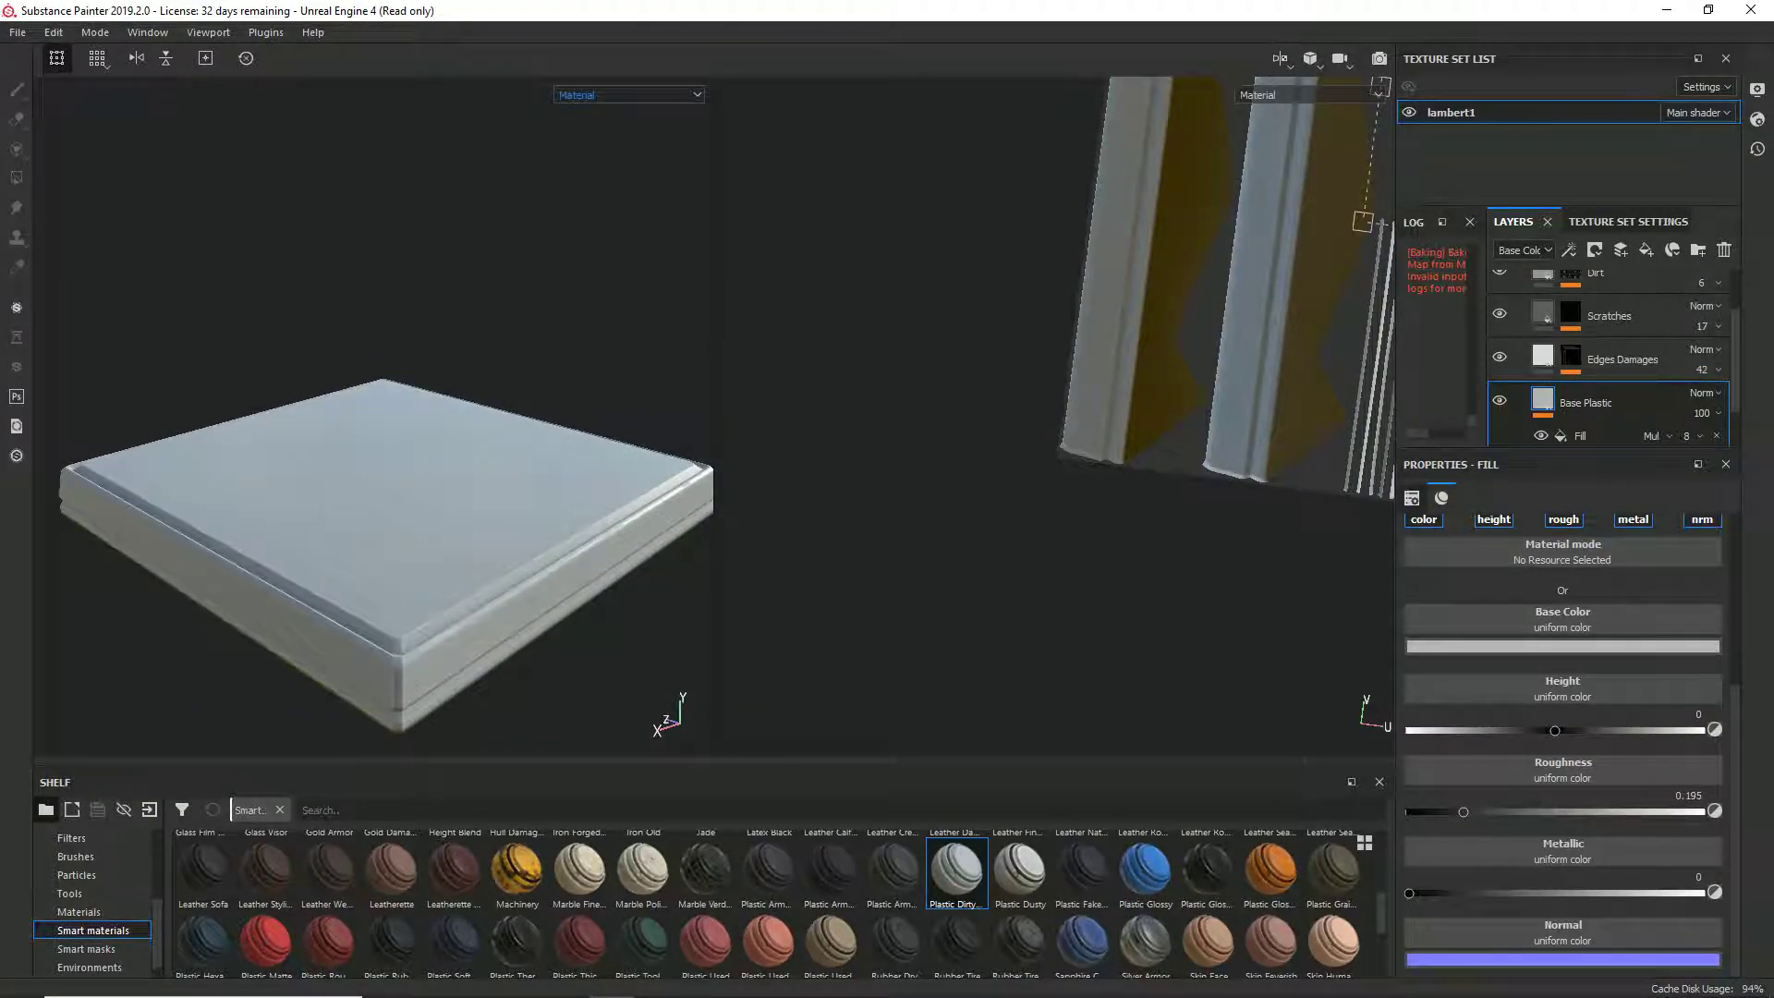
{"action": "right_click_drag", "start_coordinate": [563, 545], "coordinate": [379, 545], "text": "shift"}
{"action": "left_click_drag", "start_coordinate": [379, 545], "coordinate": [402, 402], "text": "alt"}
Step: Export the lambert1 texture set to the Desktop folder with the Unreal Engine 4 (Packed) configuration
{"action": "left_click", "coordinate": [18, 33]}
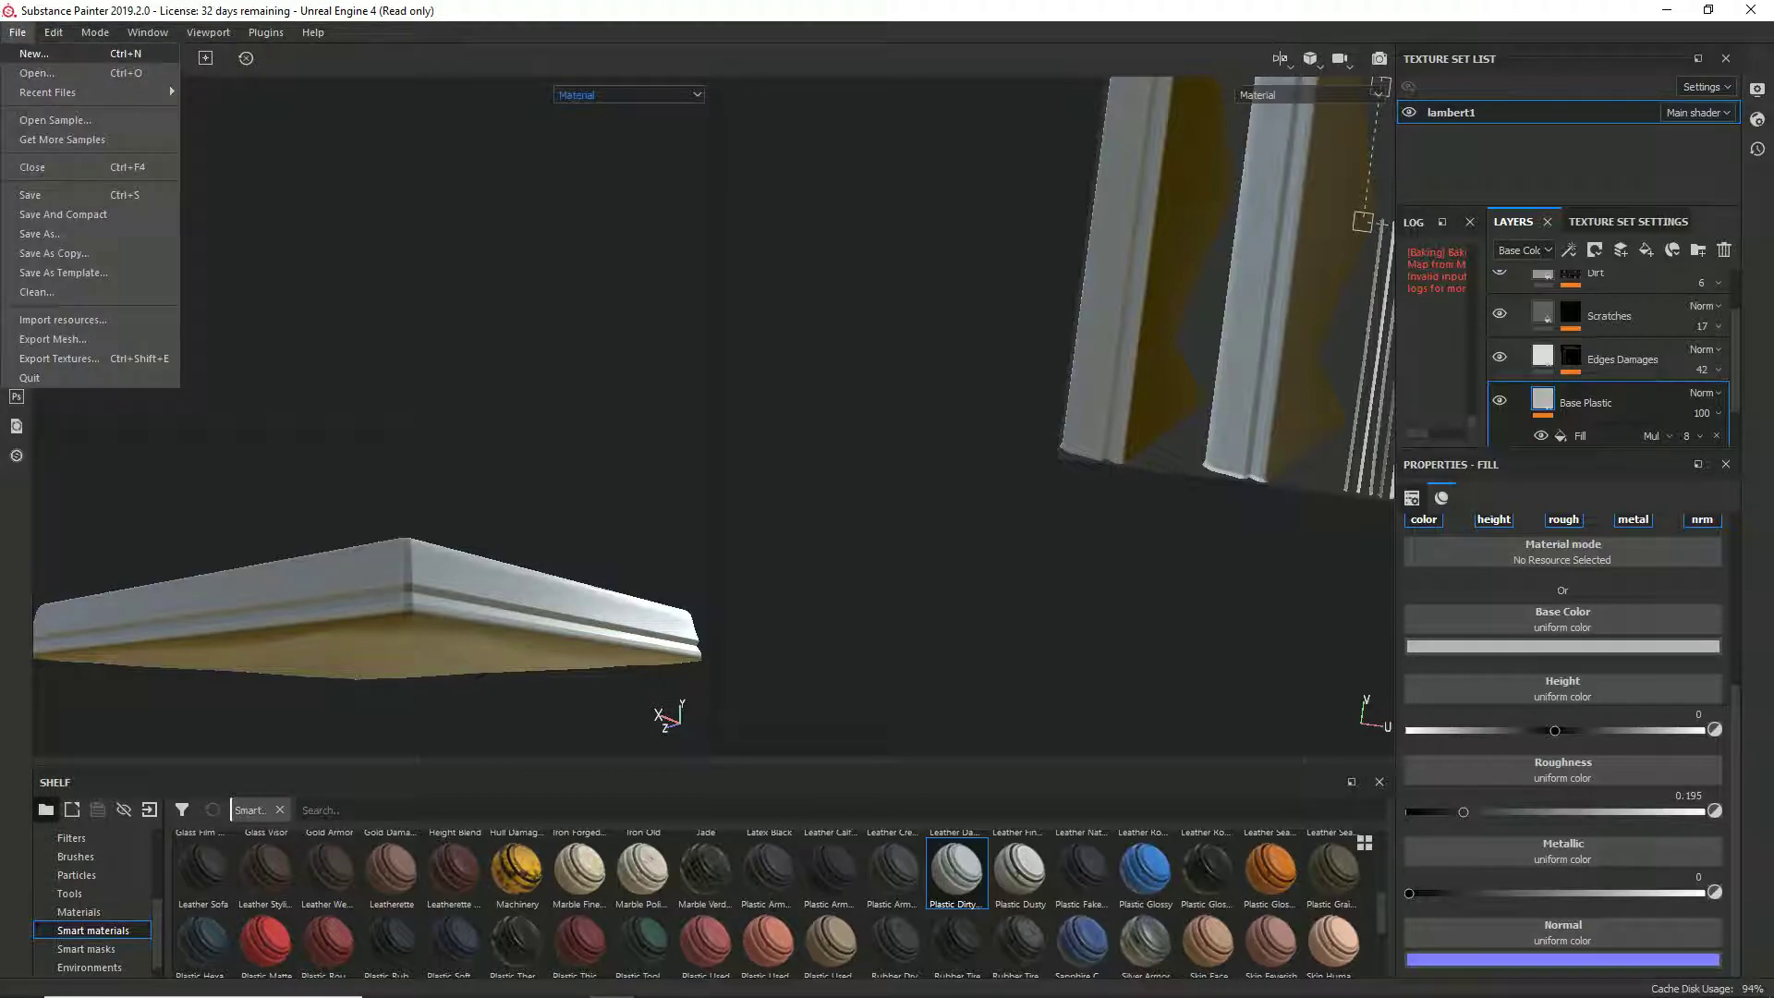
{"action": "left_click", "coordinate": [59, 358]}
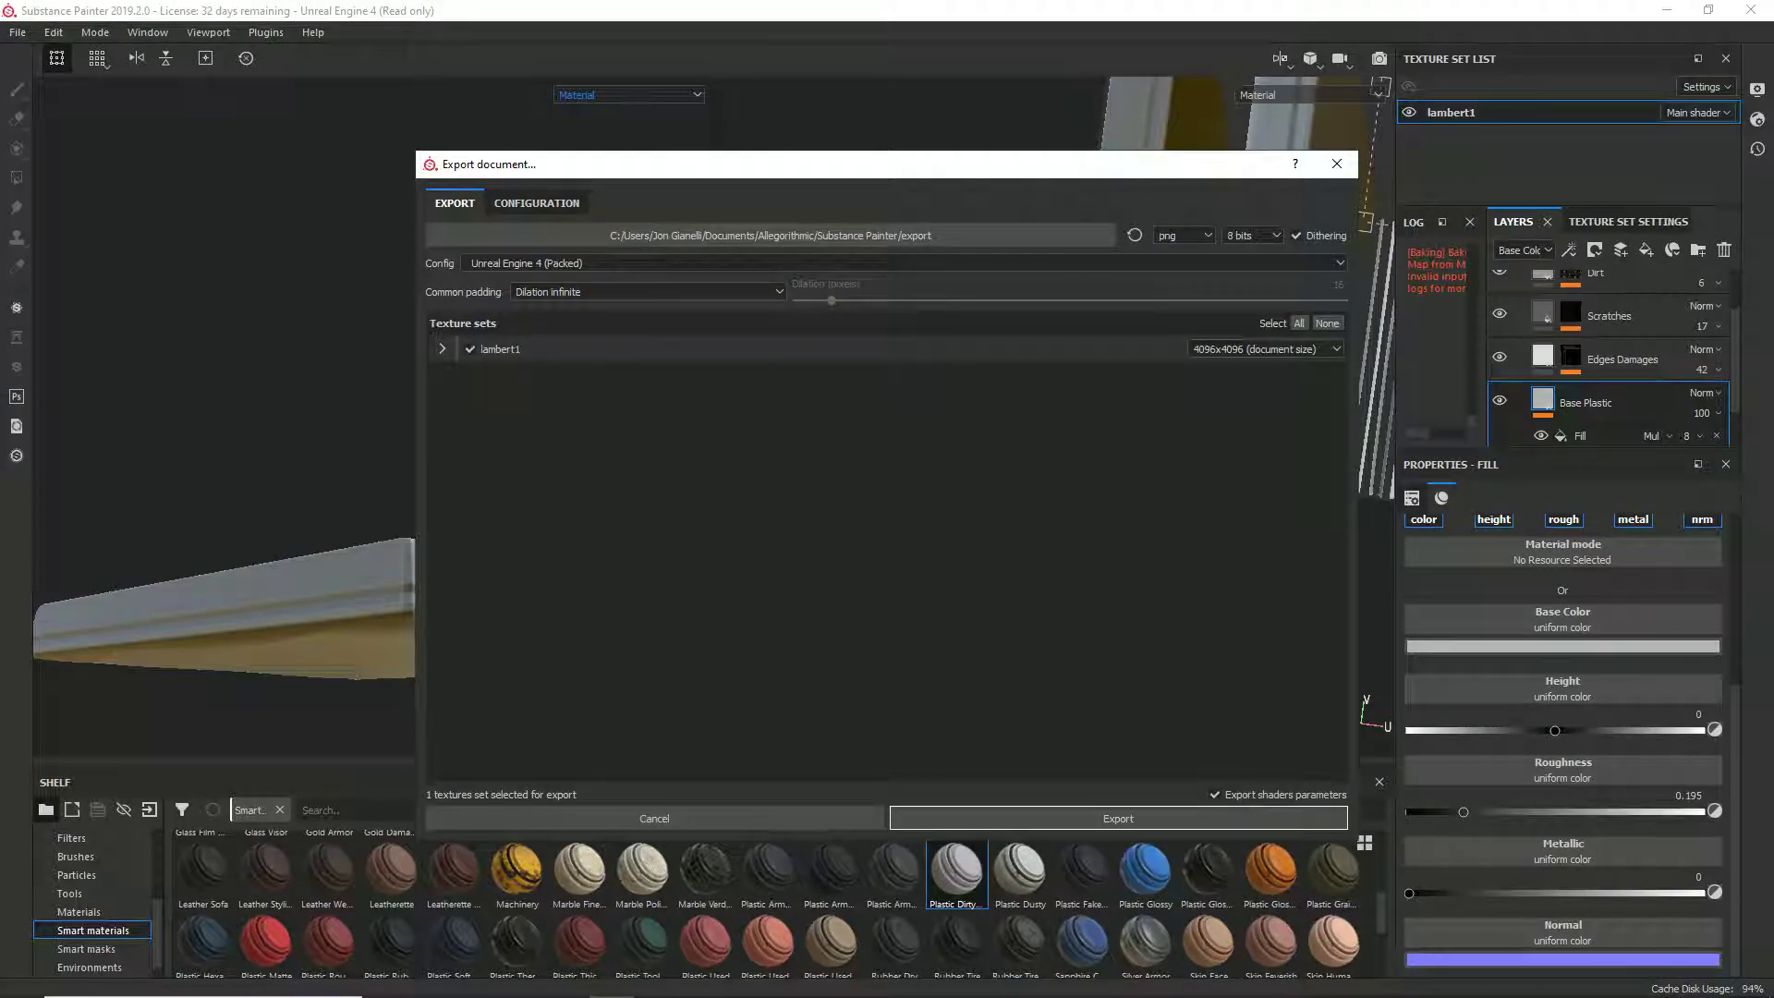
{"action": "left_click", "coordinate": [770, 235]}
{"action": "scroll", "coordinate": [499, 434], "scroll_direction": "up", "scroll_amount": 2}
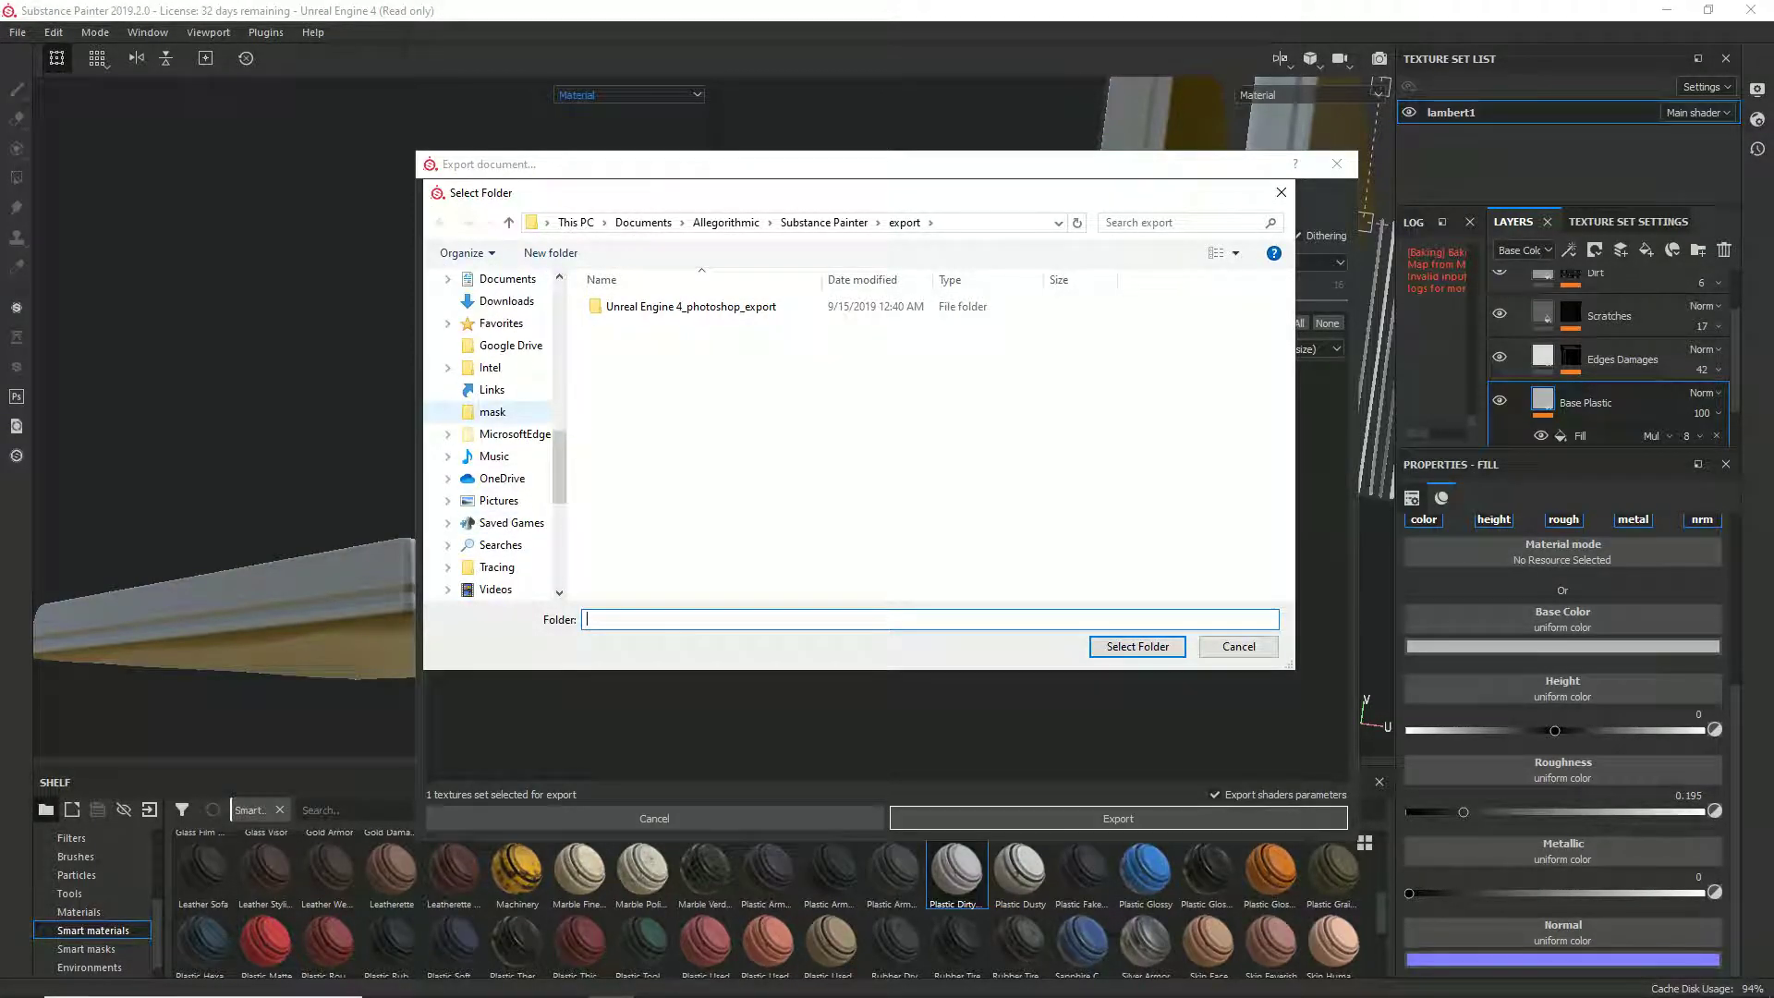
{"action": "left_click", "coordinate": [499, 301]}
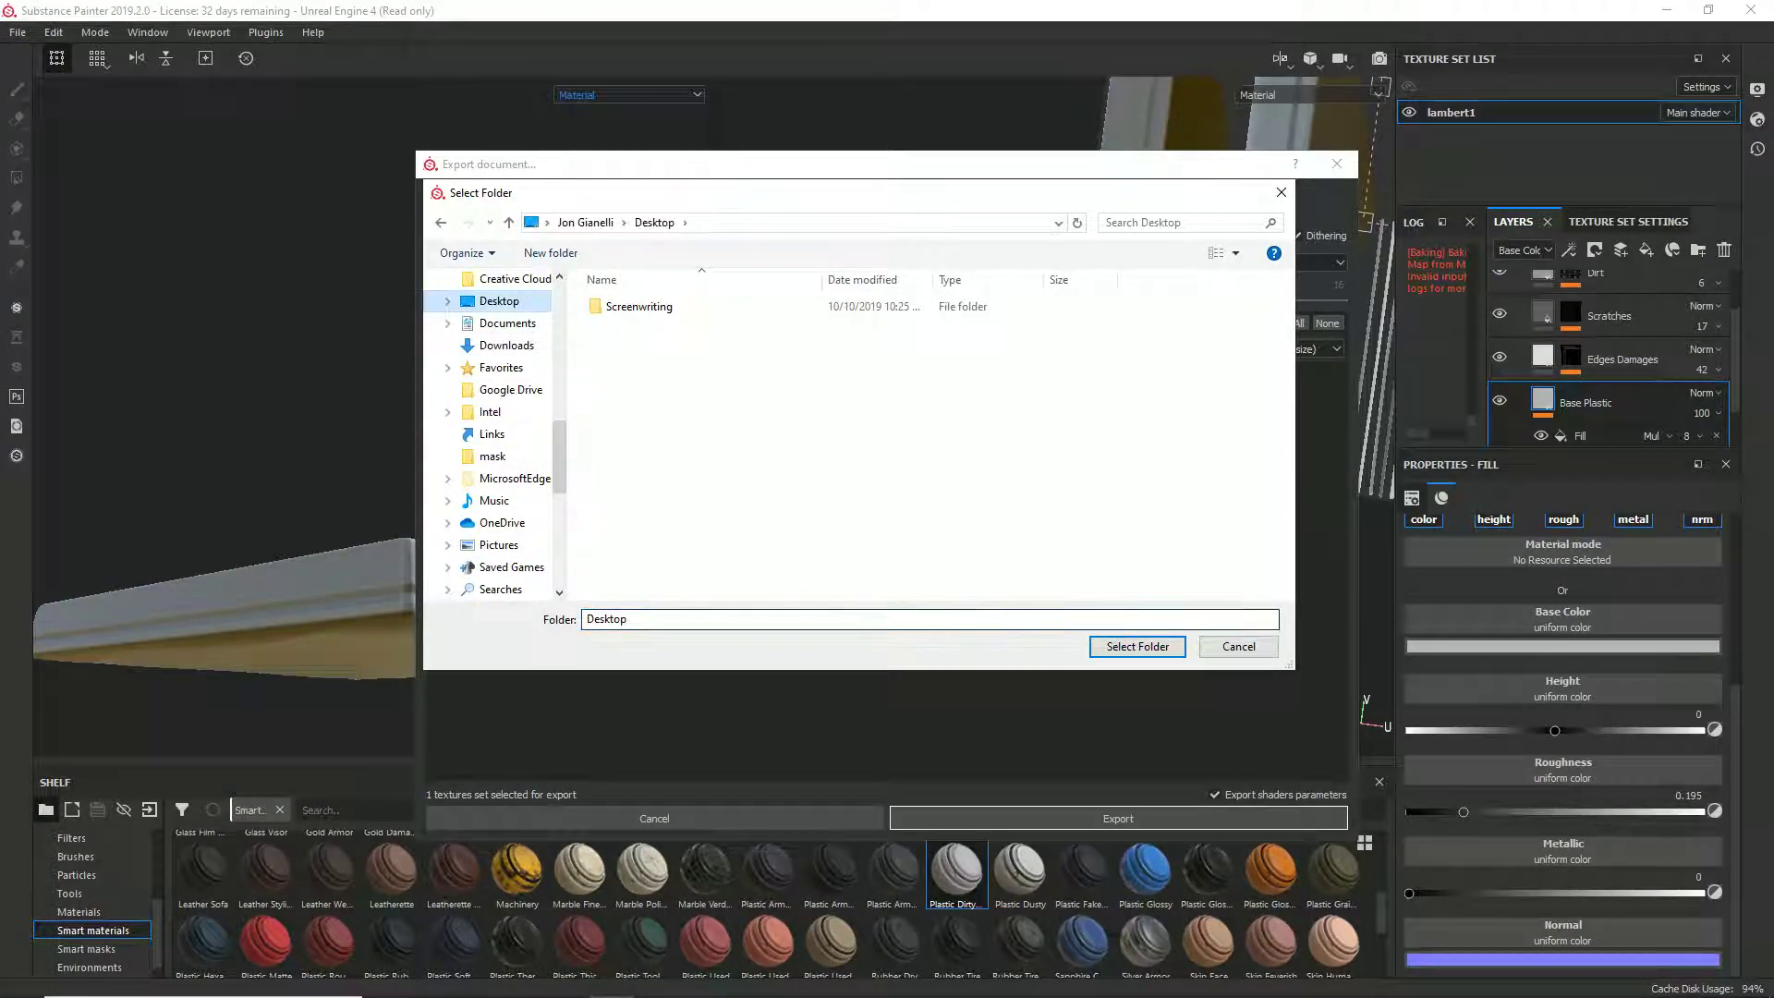
{"action": "key", "text": "Return"}
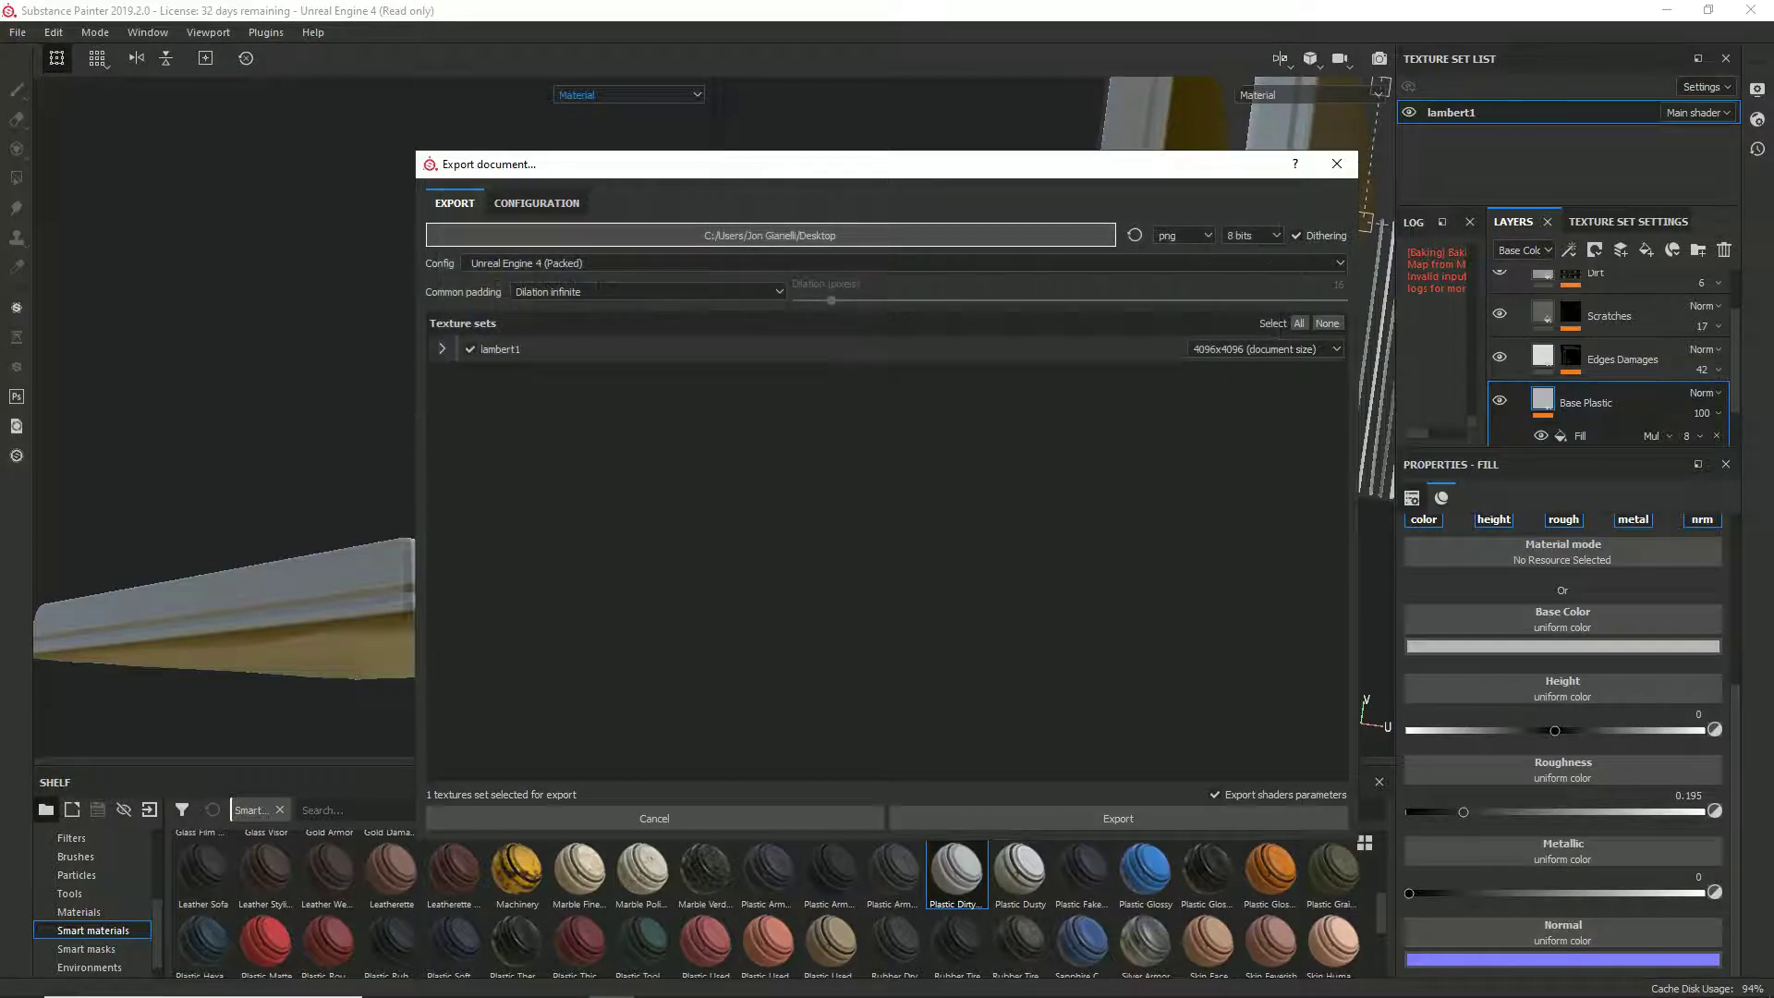
{"action": "left_click", "coordinate": [1118, 817]}
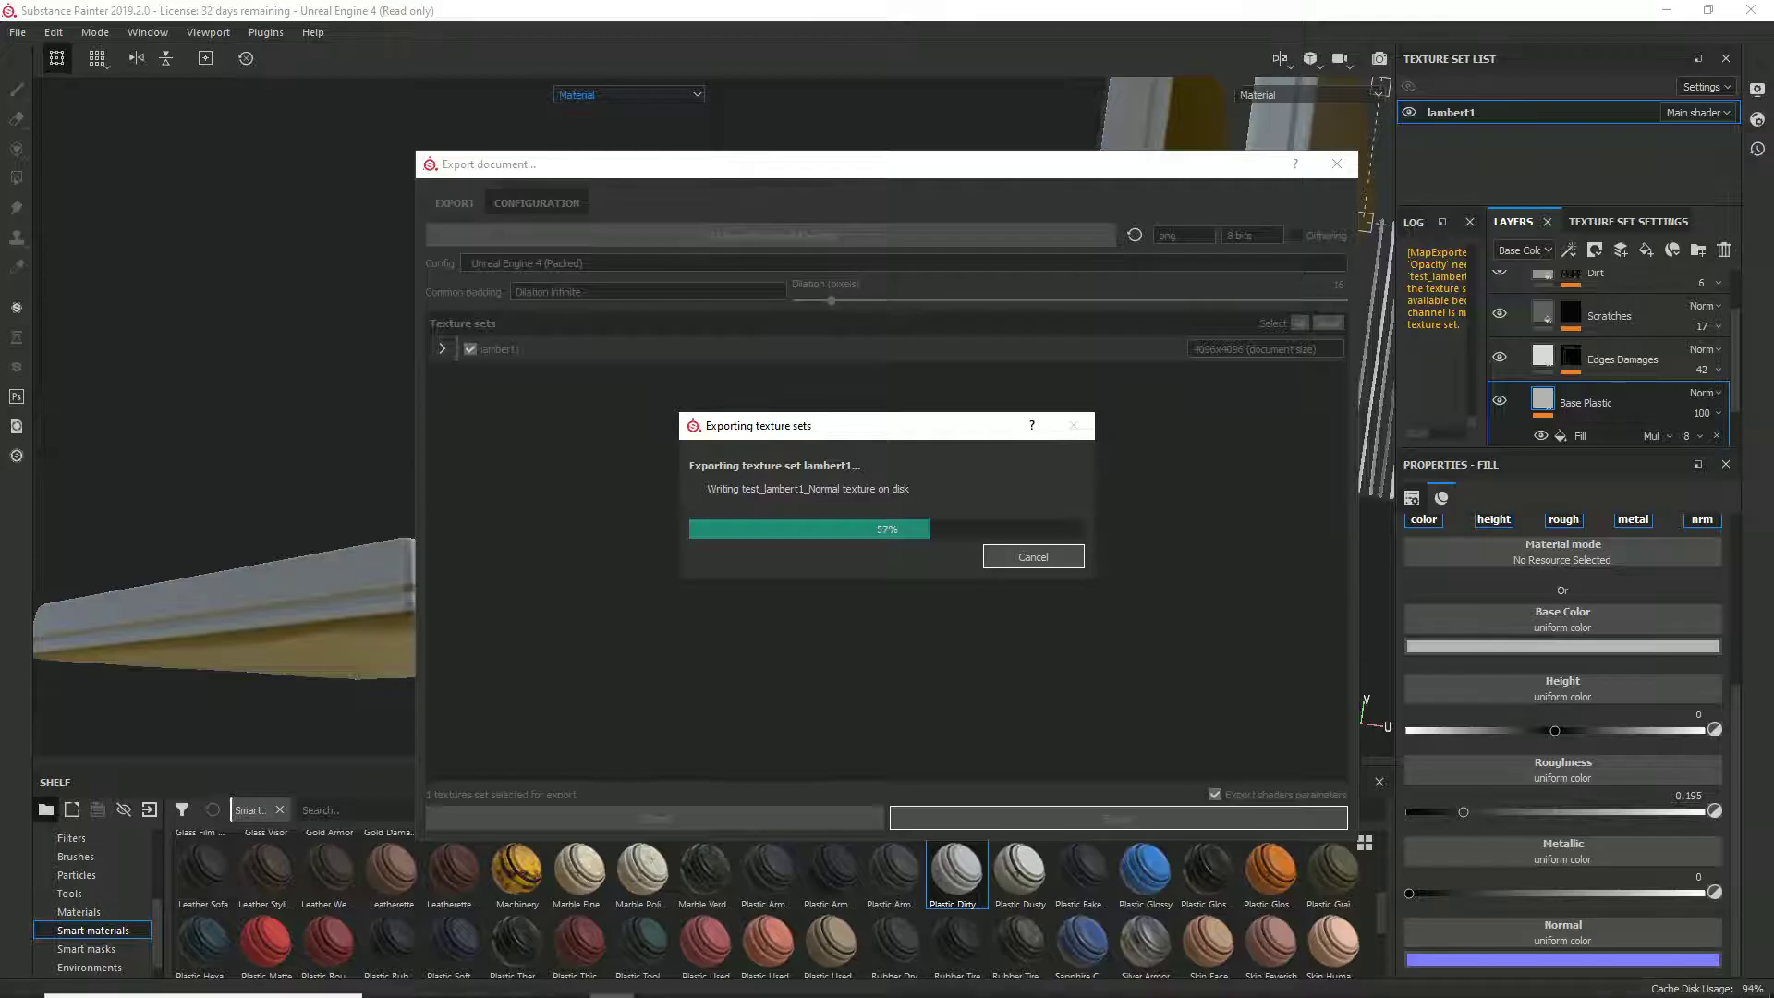
Step: Refresh the desktop, view the exported OcclusionRoughnessMetallic texture, and close the image and the export notice
{"action": "left_click", "coordinate": [1770, 981]}
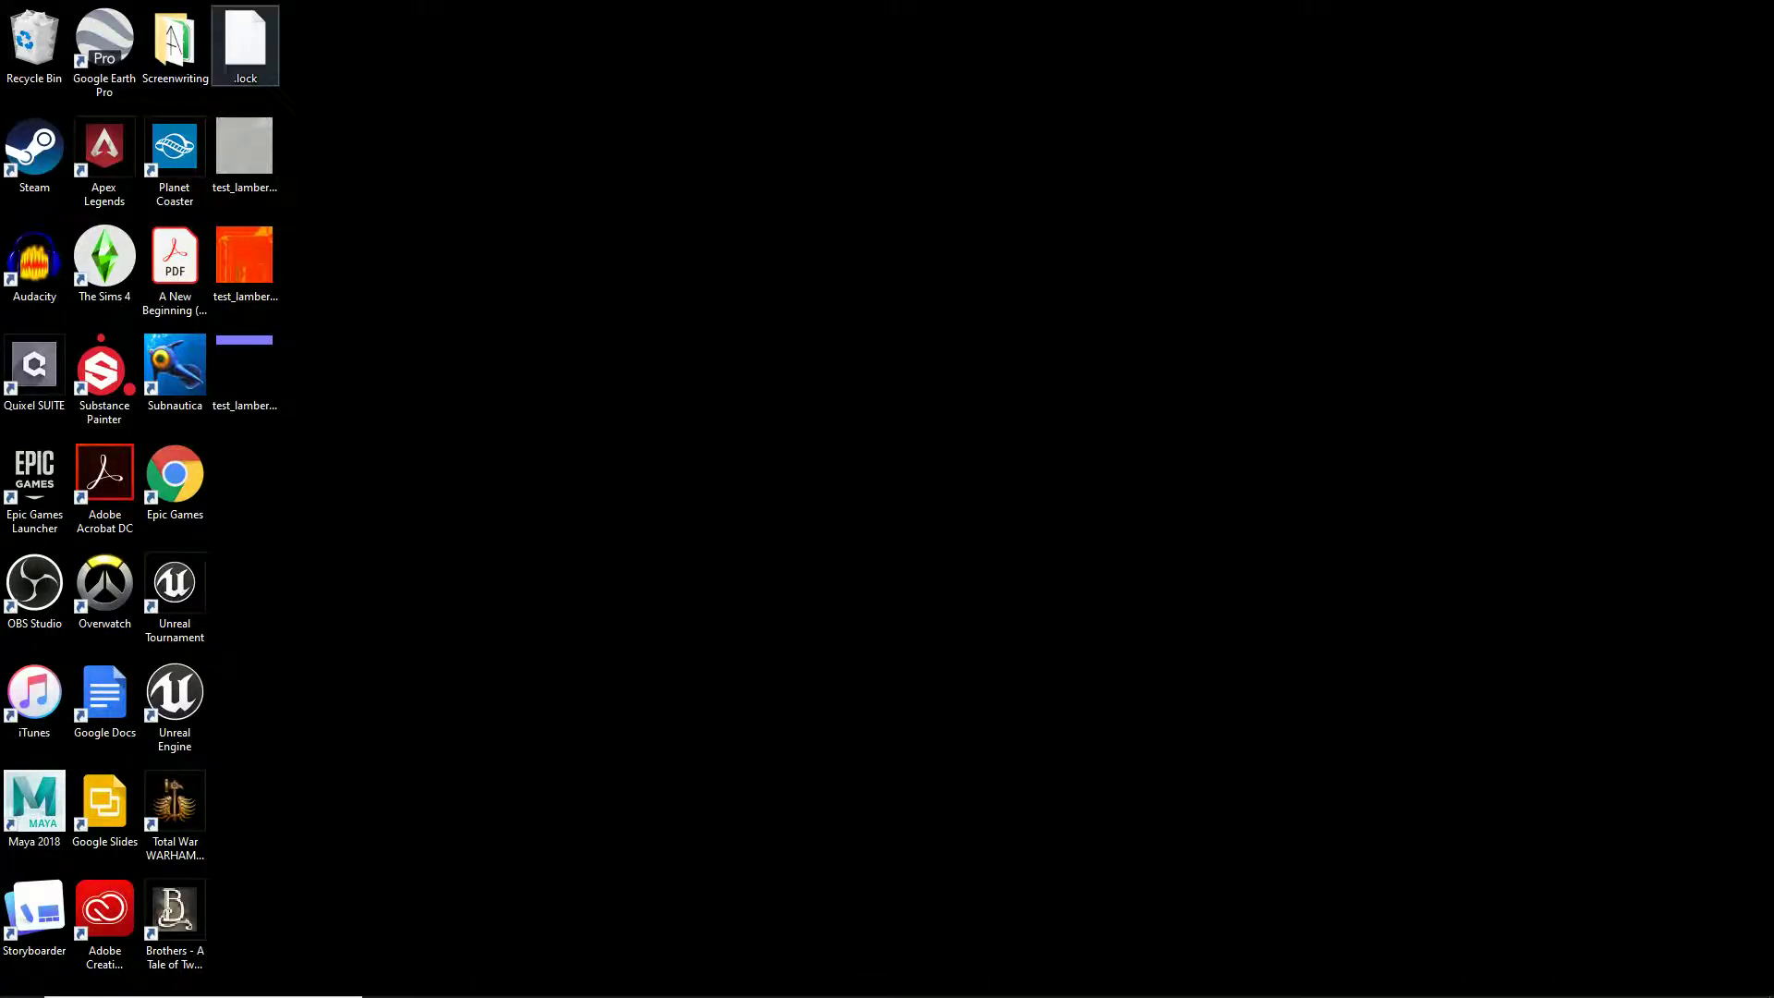
{"action": "left_click", "coordinate": [244, 369]}
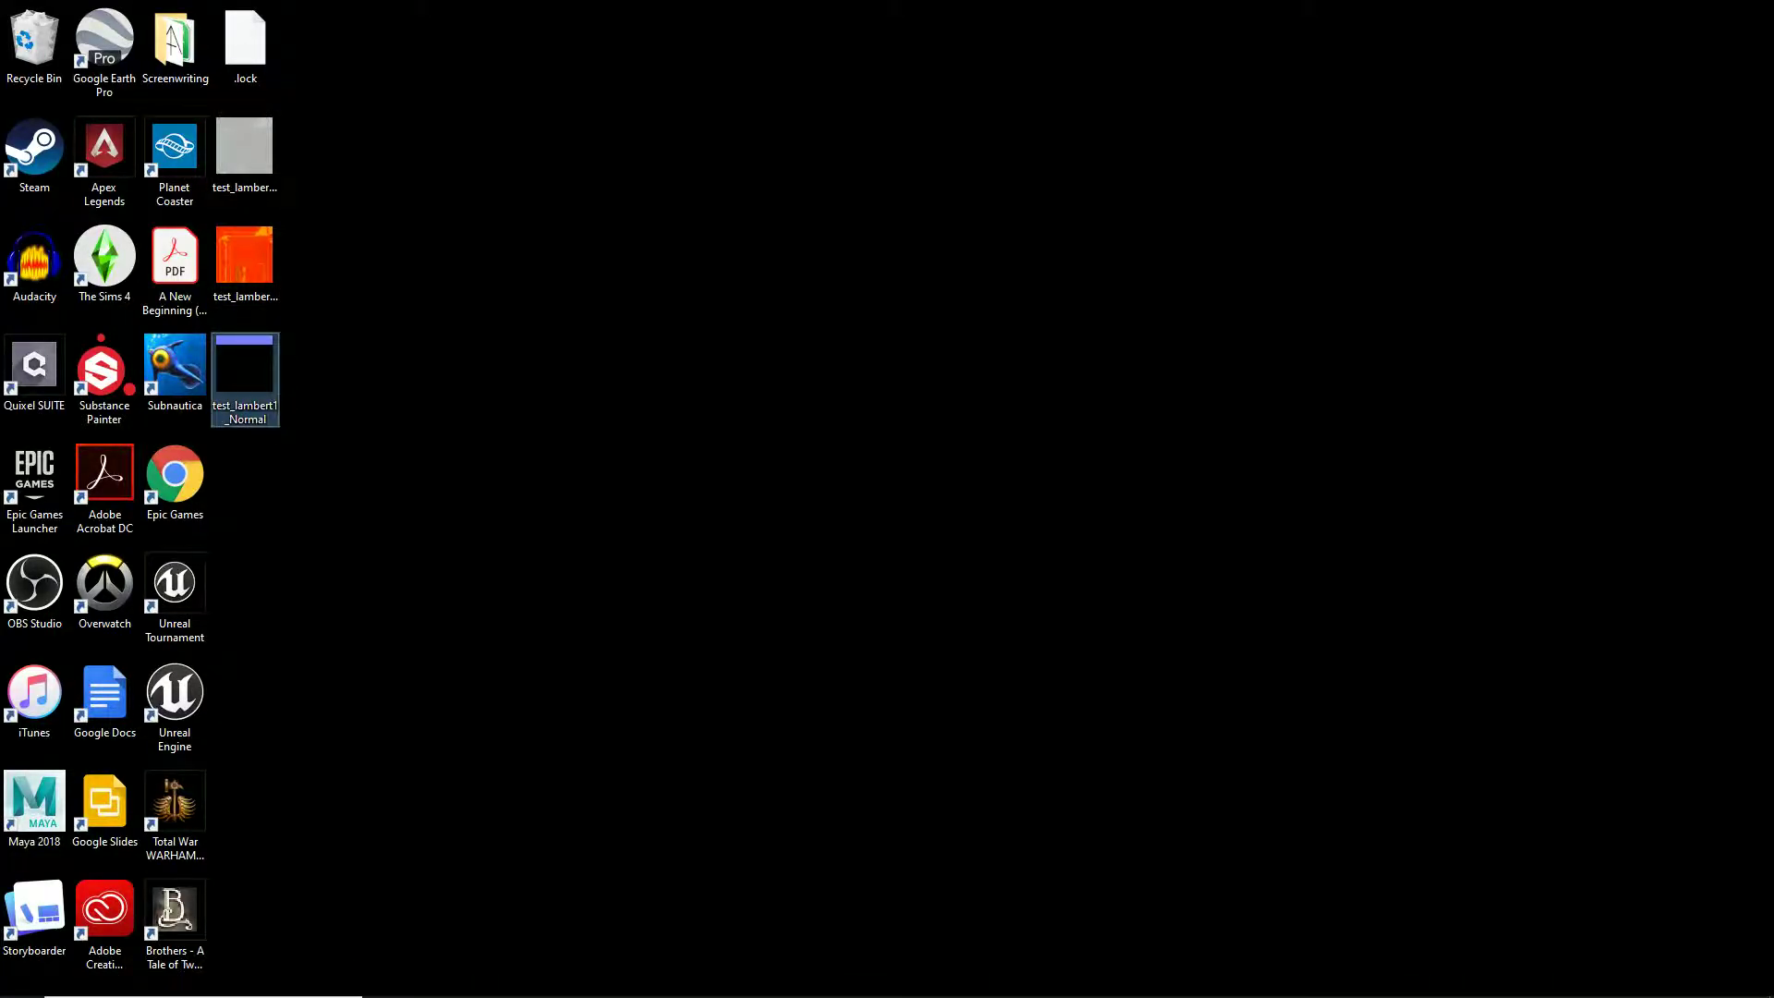
{"action": "right_click", "coordinate": [154, 356]}
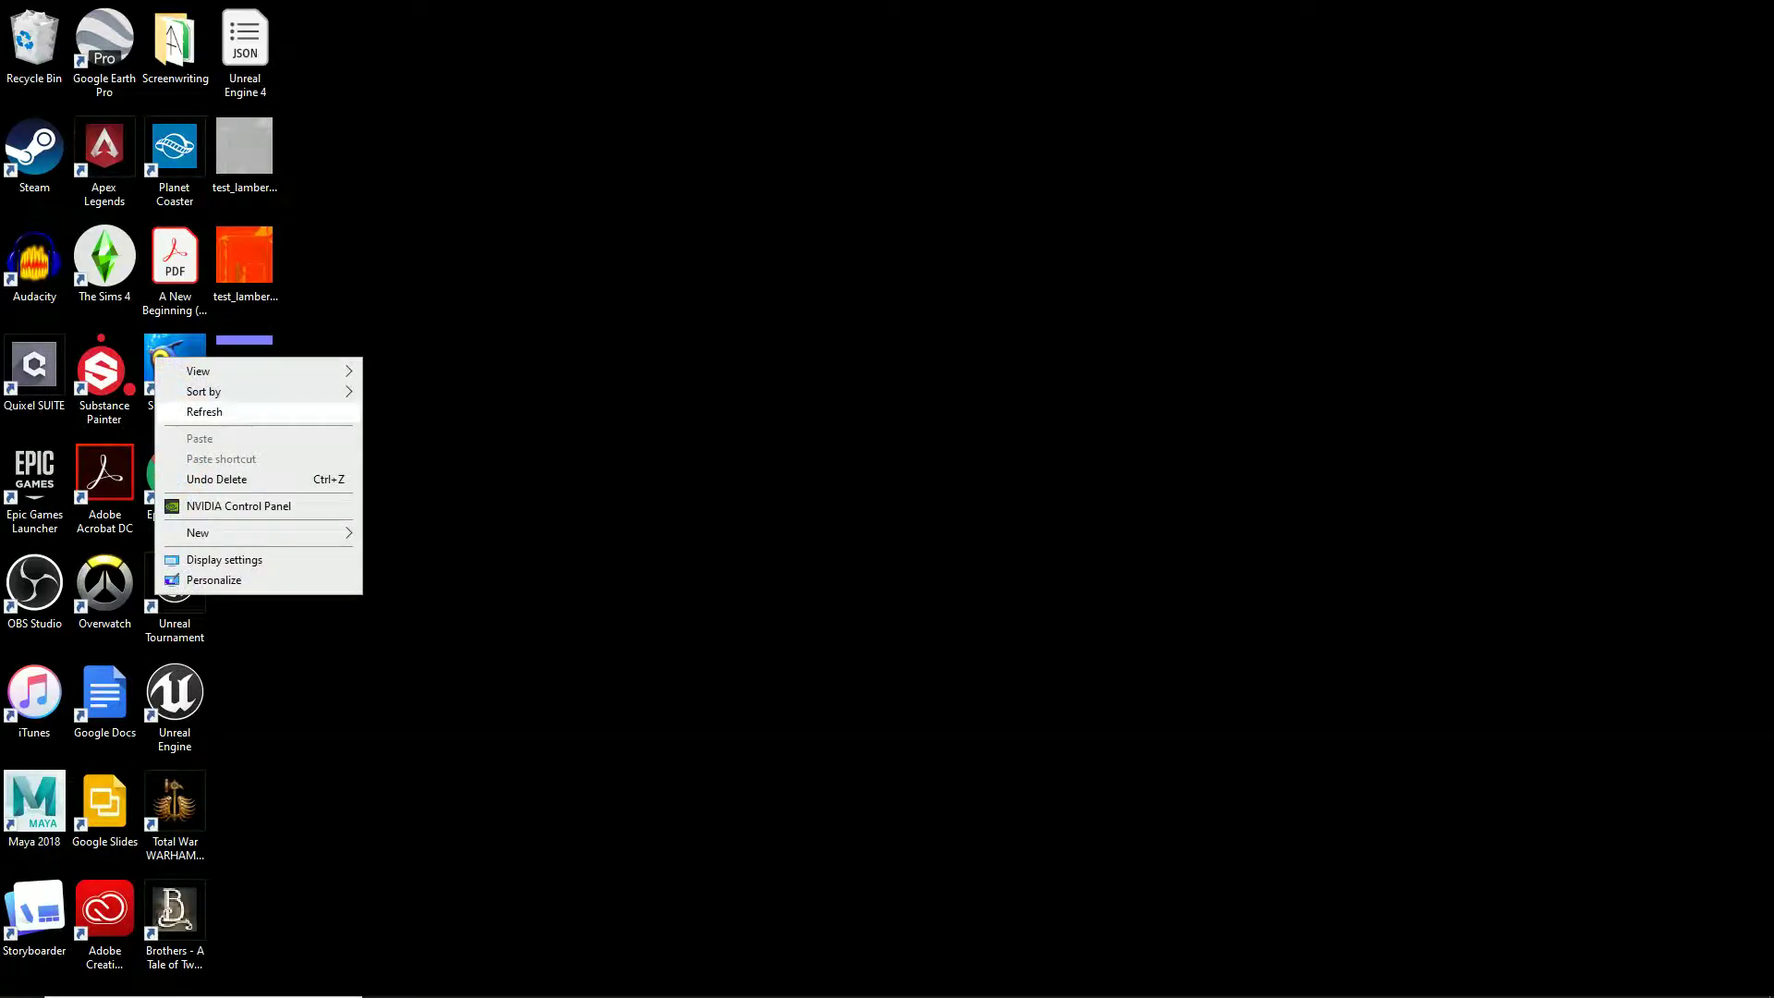
{"action": "left_click", "coordinate": [204, 411]}
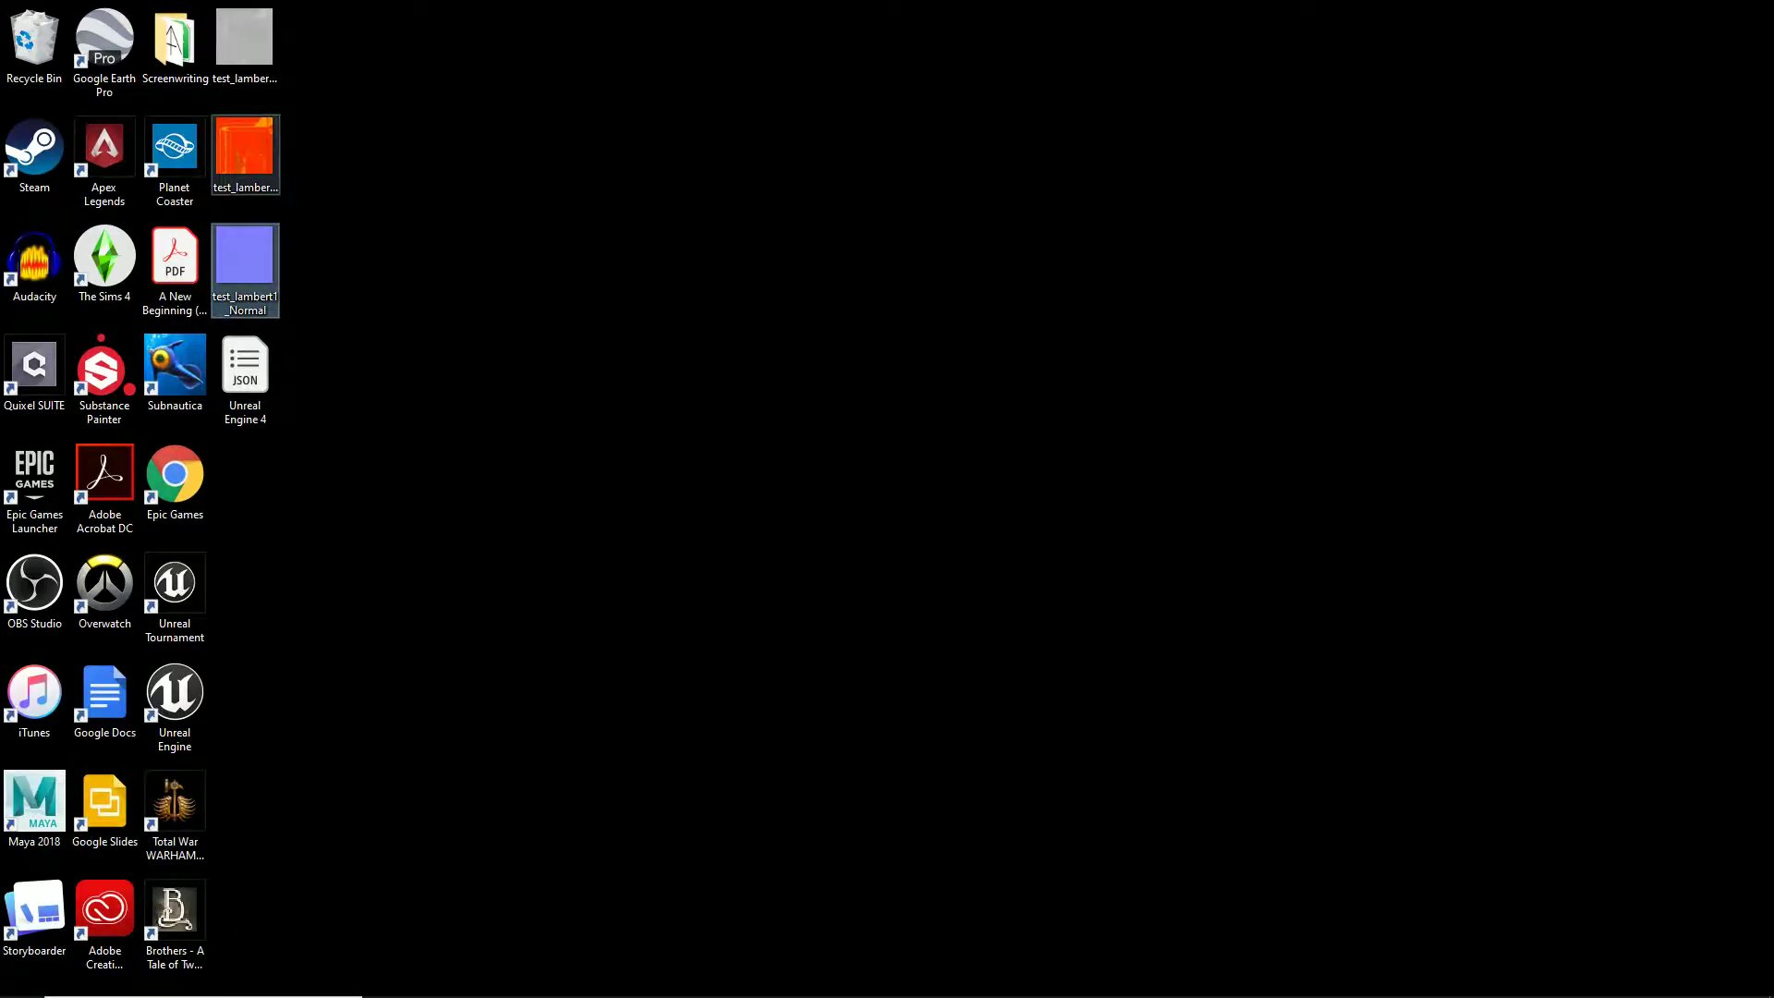
{"action": "left_click", "coordinate": [244, 50]}
{"action": "left_click", "coordinate": [245, 152]}
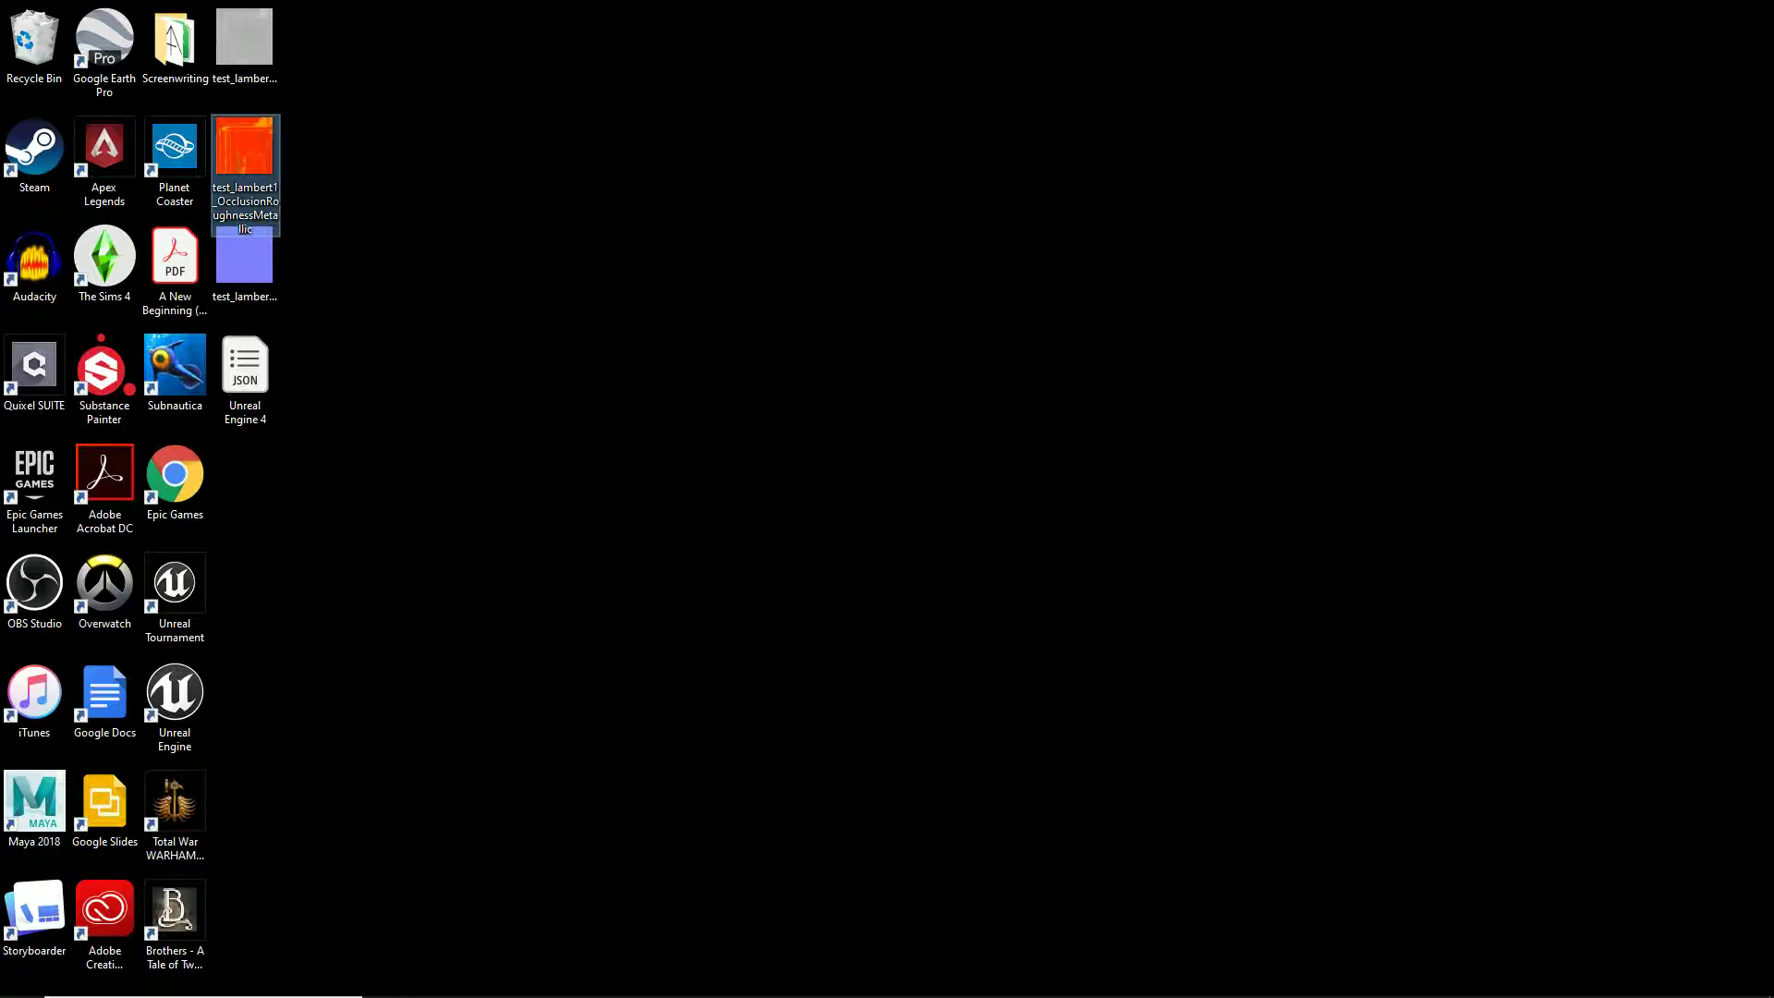
{"action": "key", "text": "Return"}
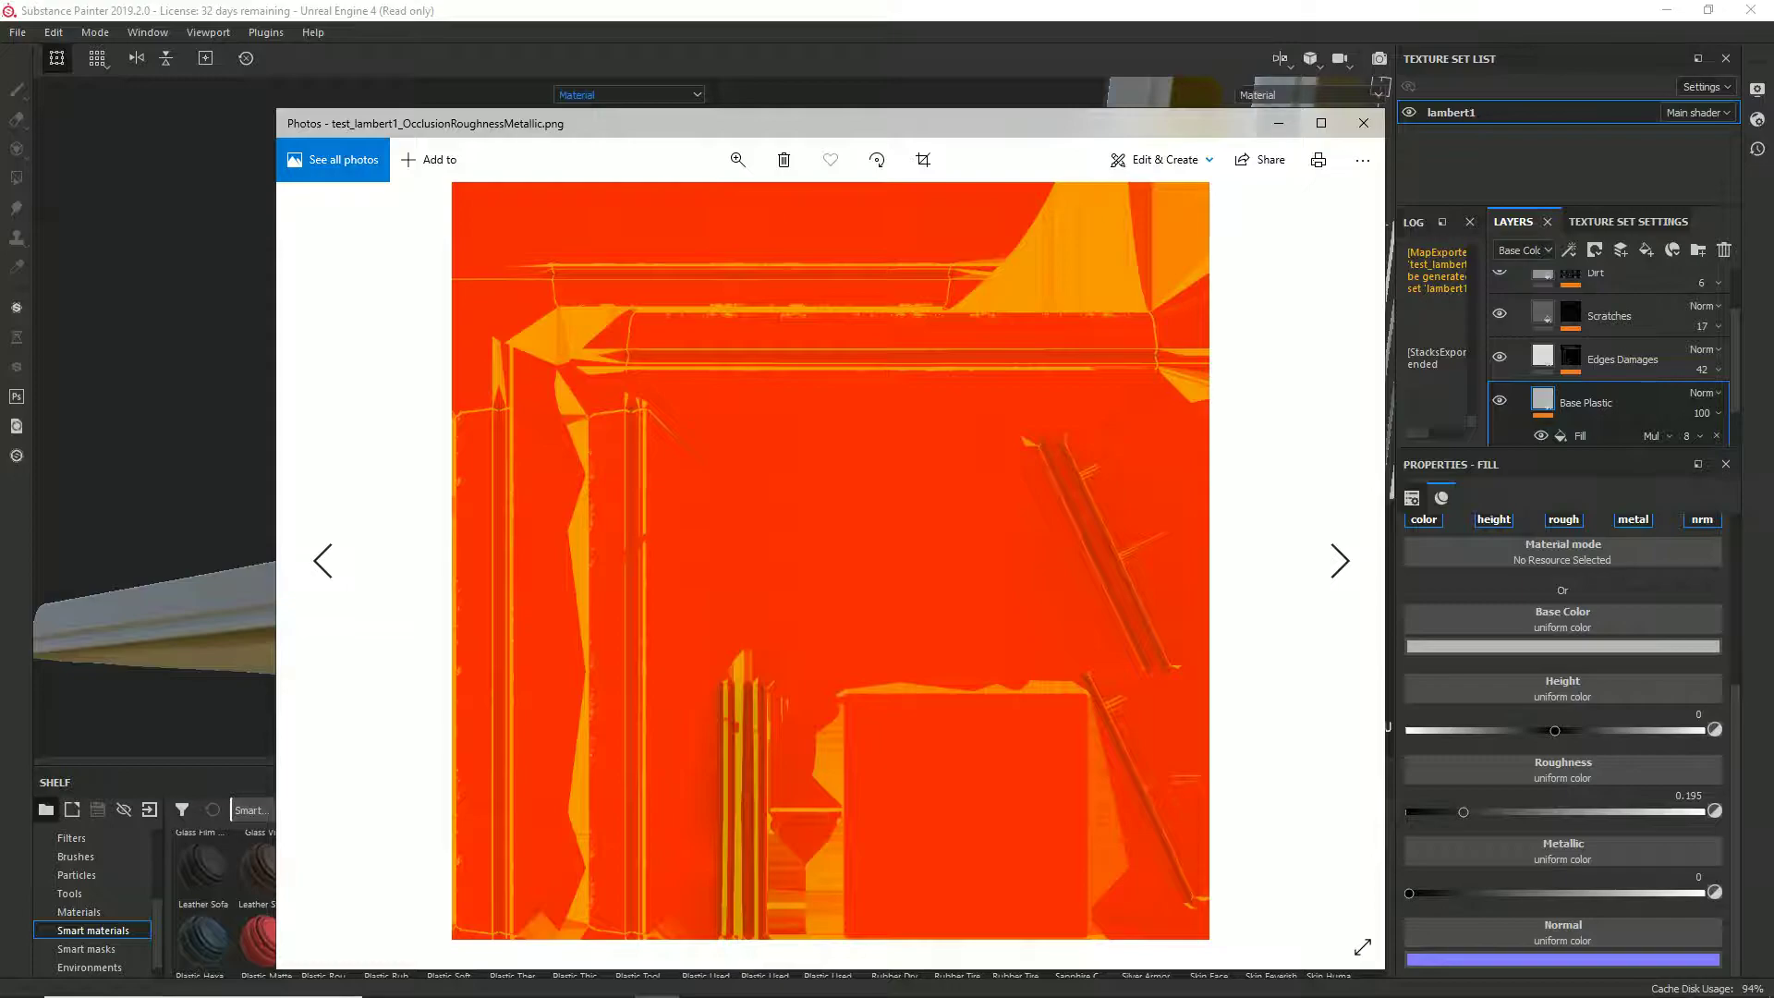
{"action": "left_click", "coordinate": [1362, 123]}
{"action": "left_click", "coordinate": [940, 521]}
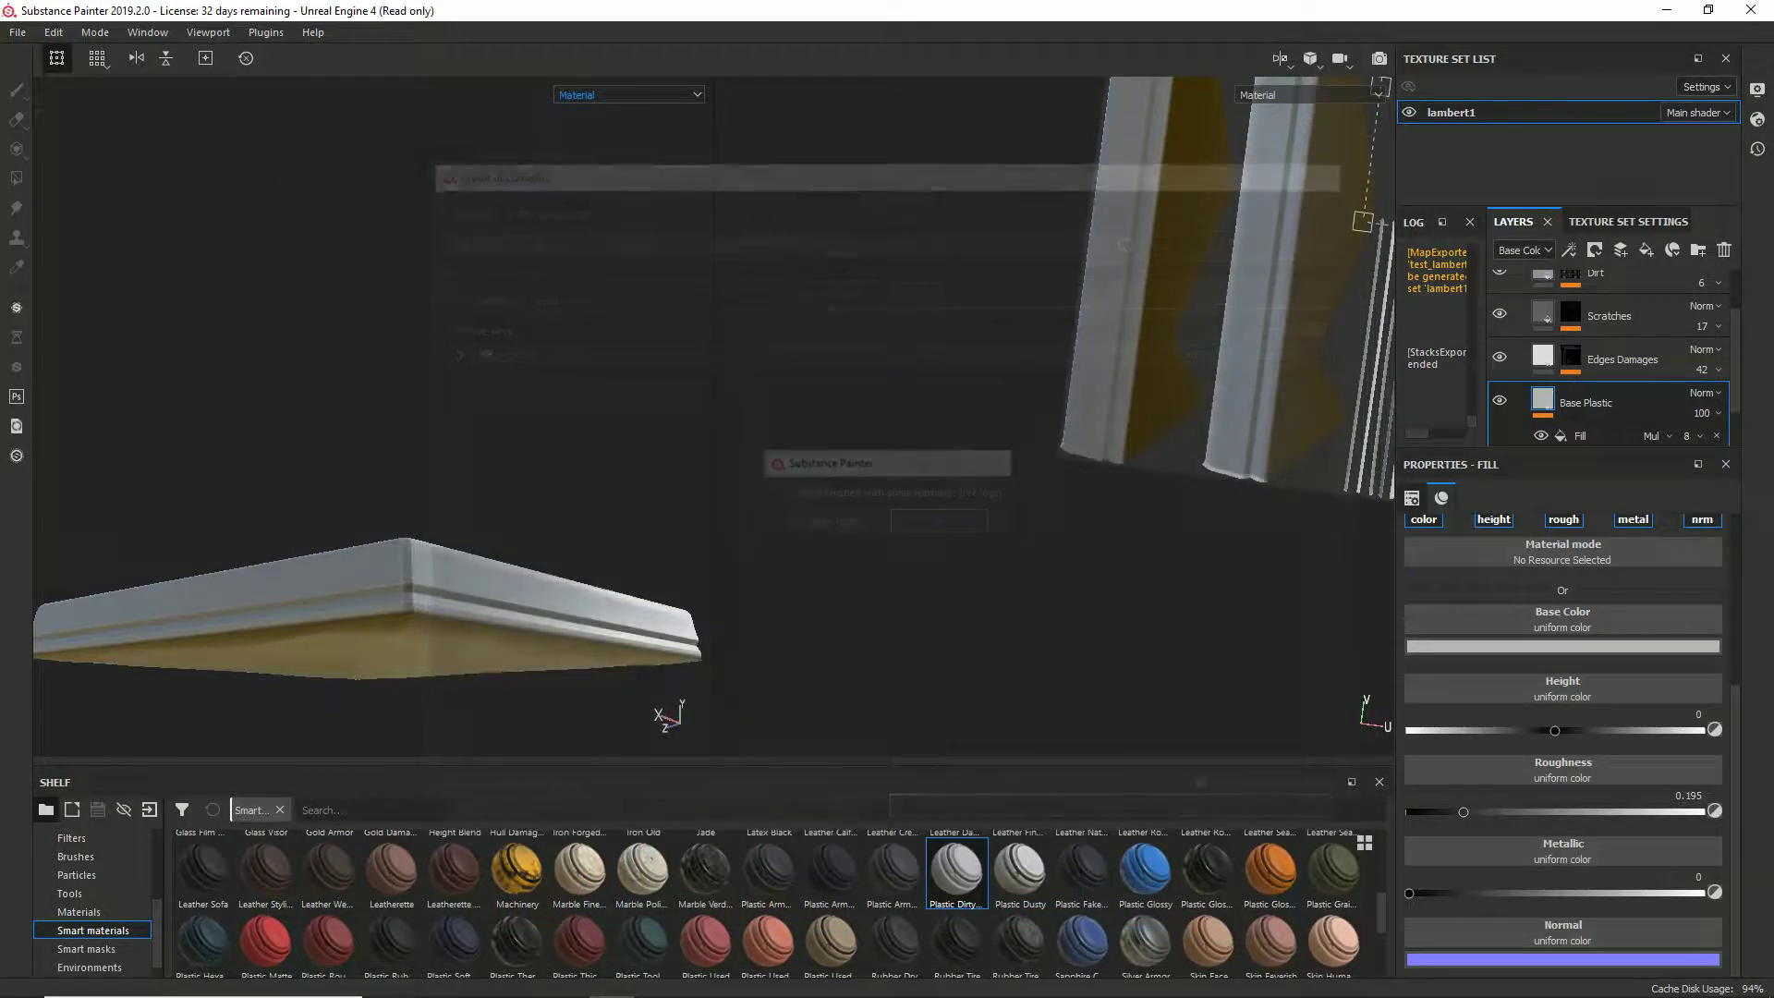
Step: View the exported BaseColor, Normal and OcclusionRoughnessMetallic textures from the desktop, and close the image viewers
{"action": "left_click", "coordinate": [1667, 10]}
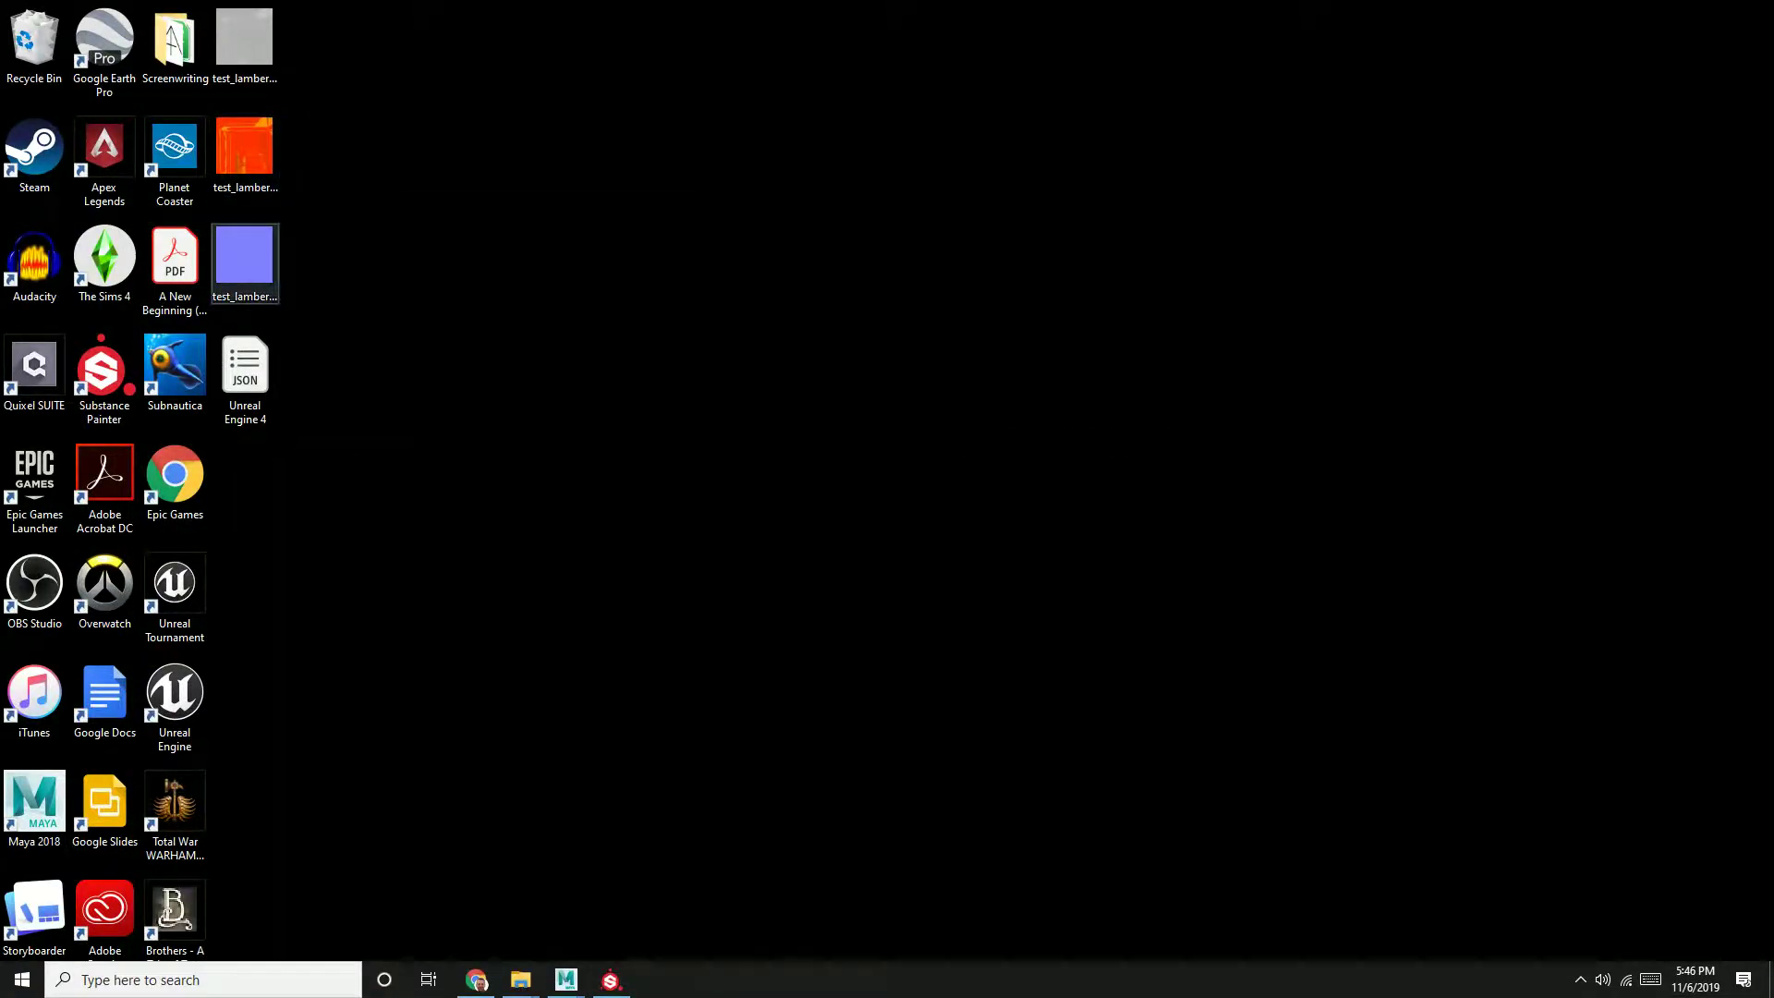
{"action": "double_click", "coordinate": [245, 44]}
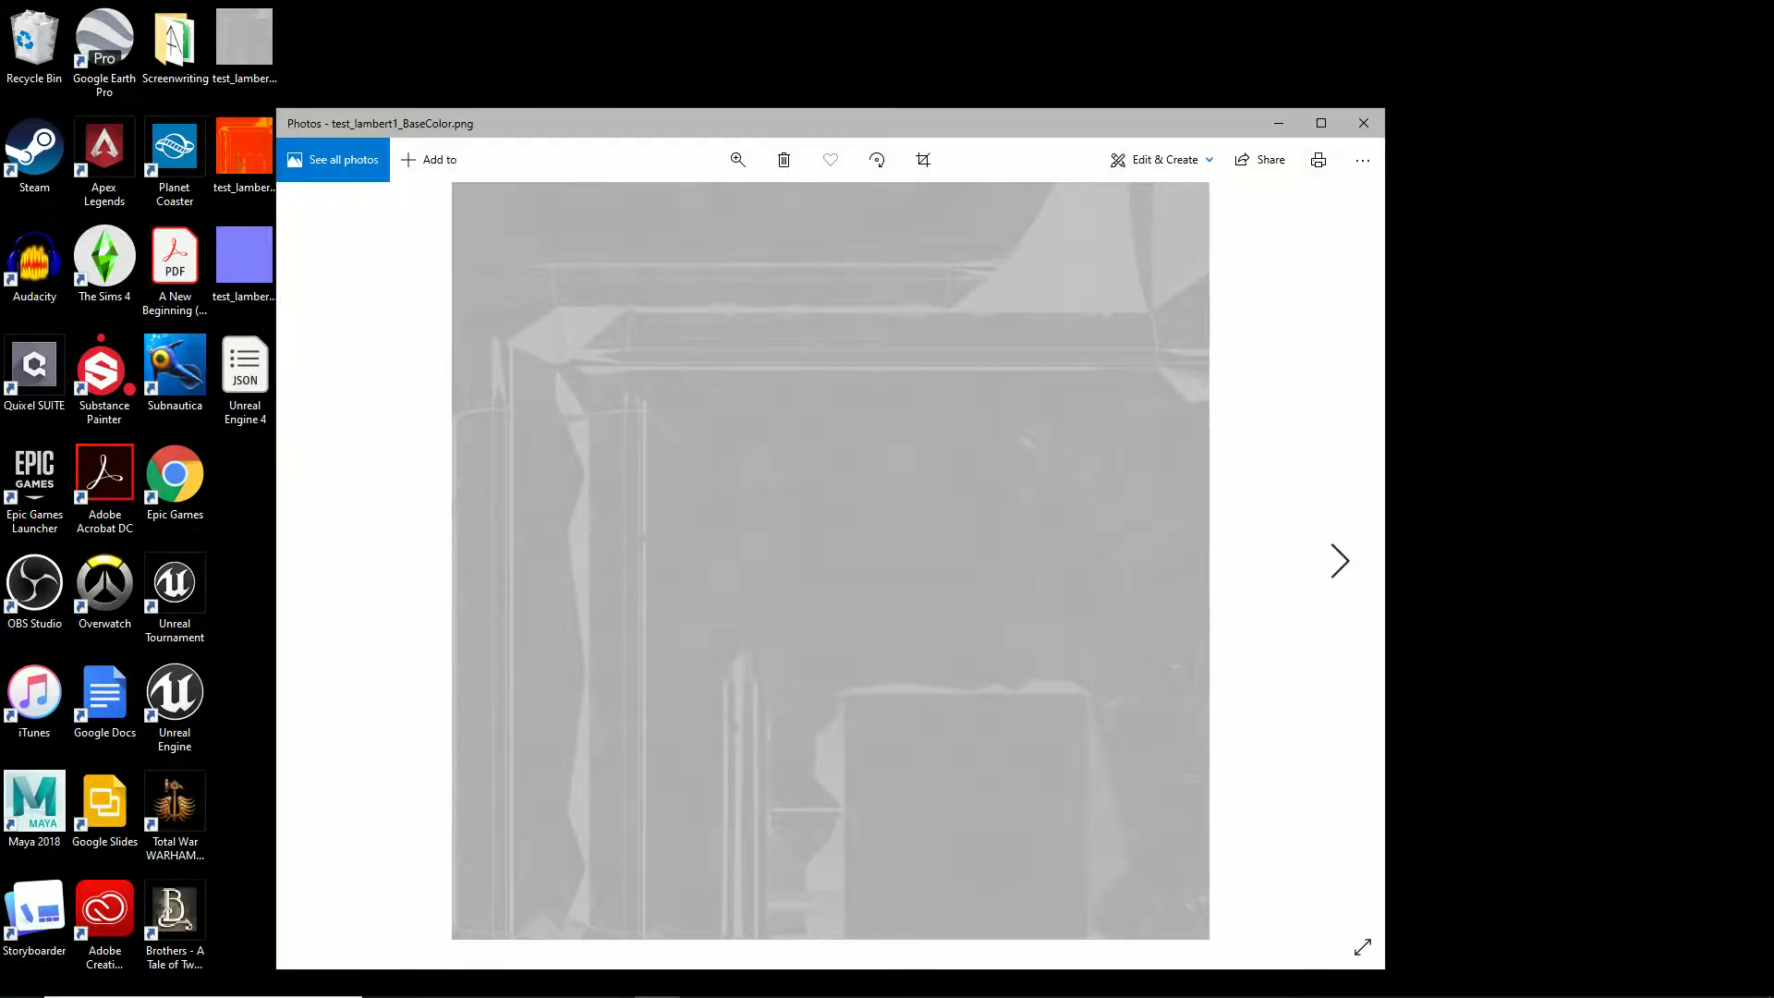
{"action": "double_click", "coordinate": [245, 262]}
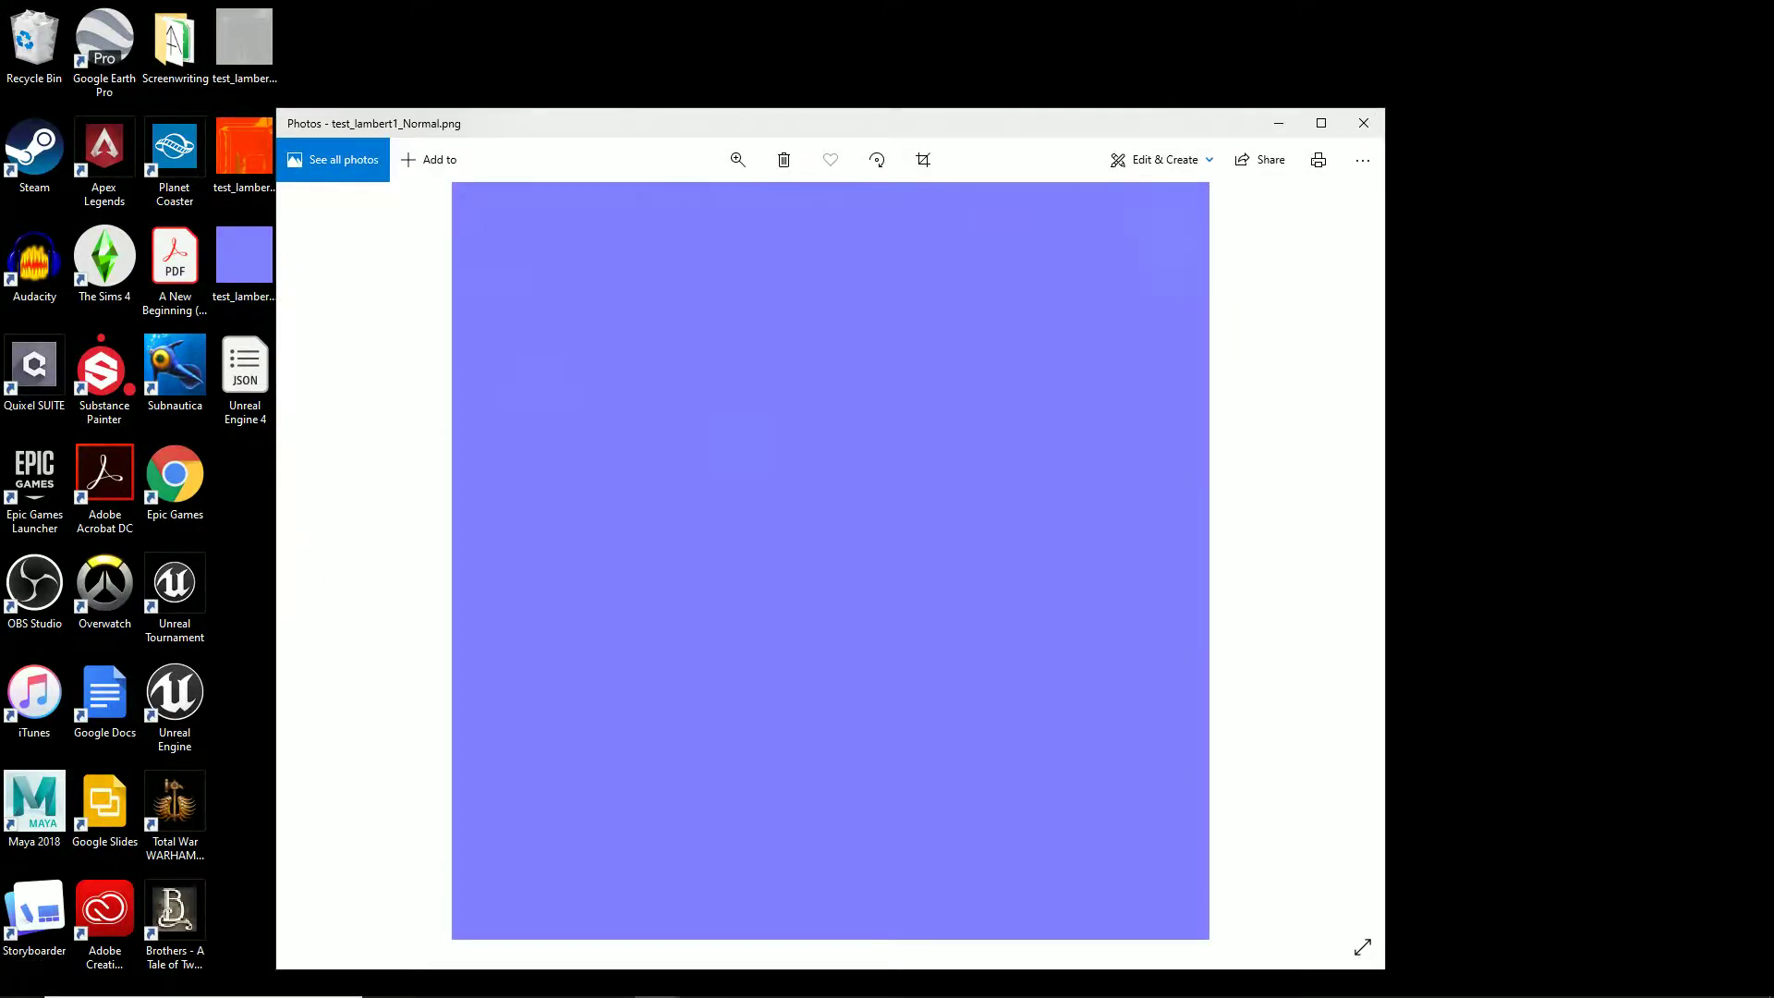
{"action": "key", "text": "Right"}
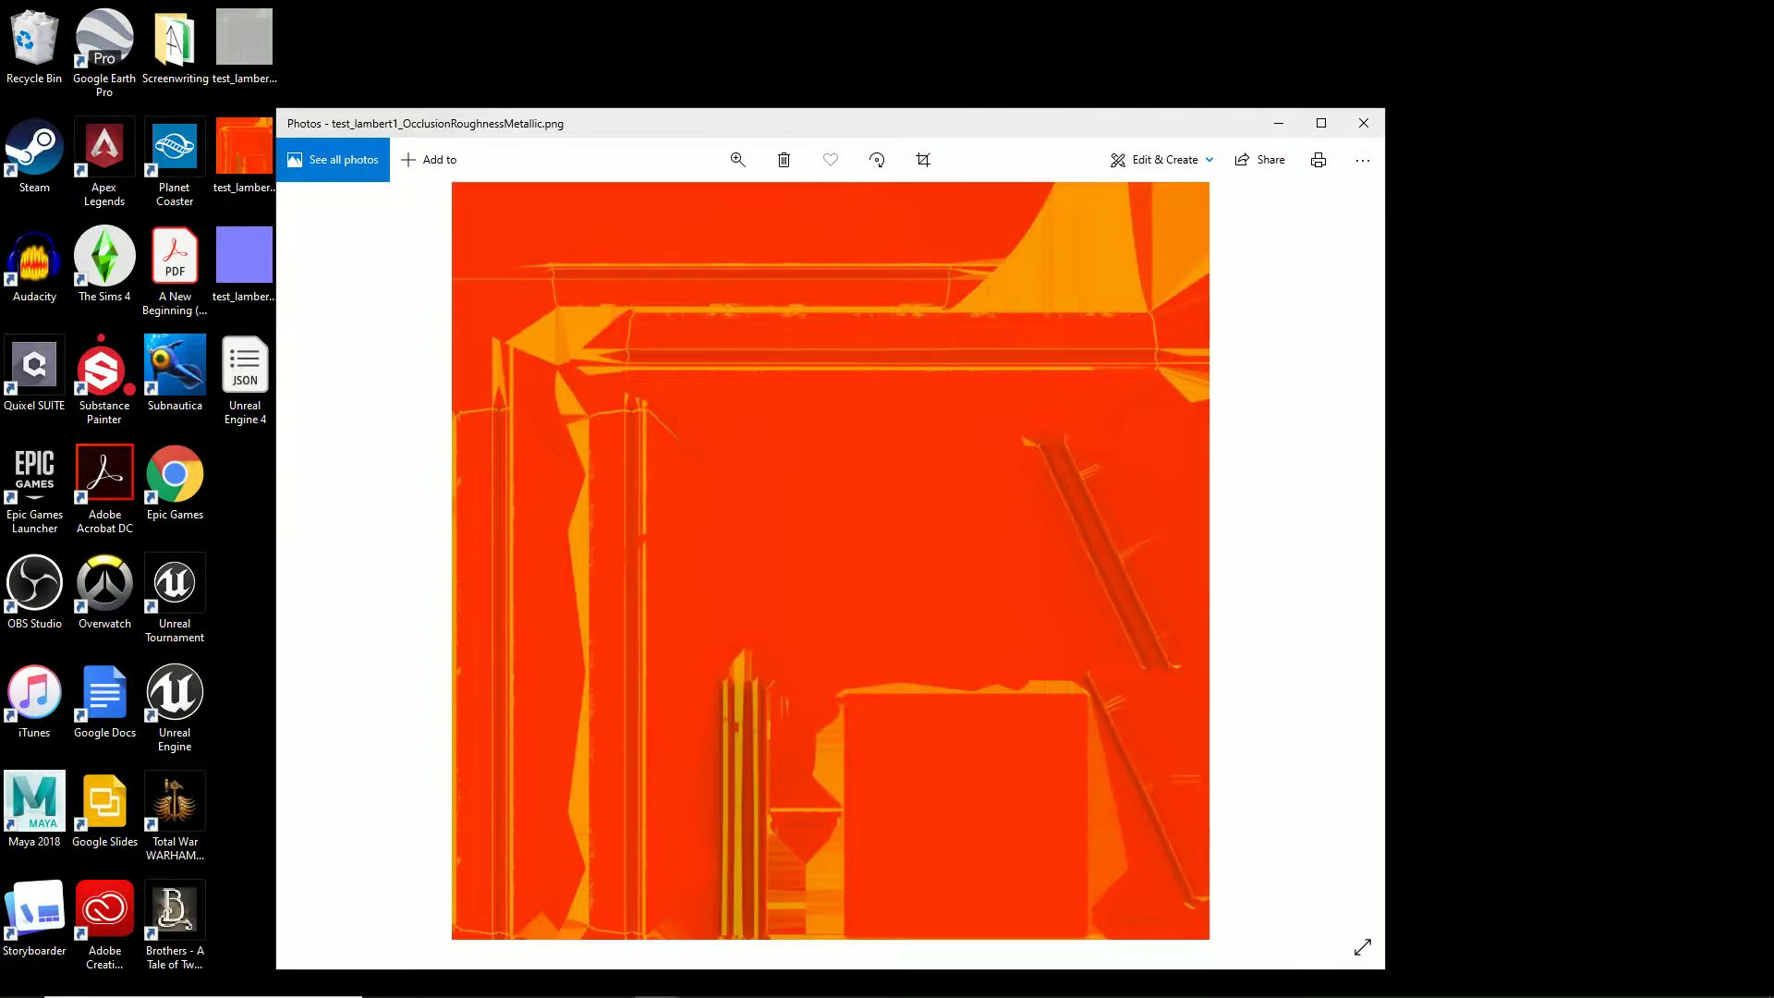
{"action": "key", "text": "Left"}
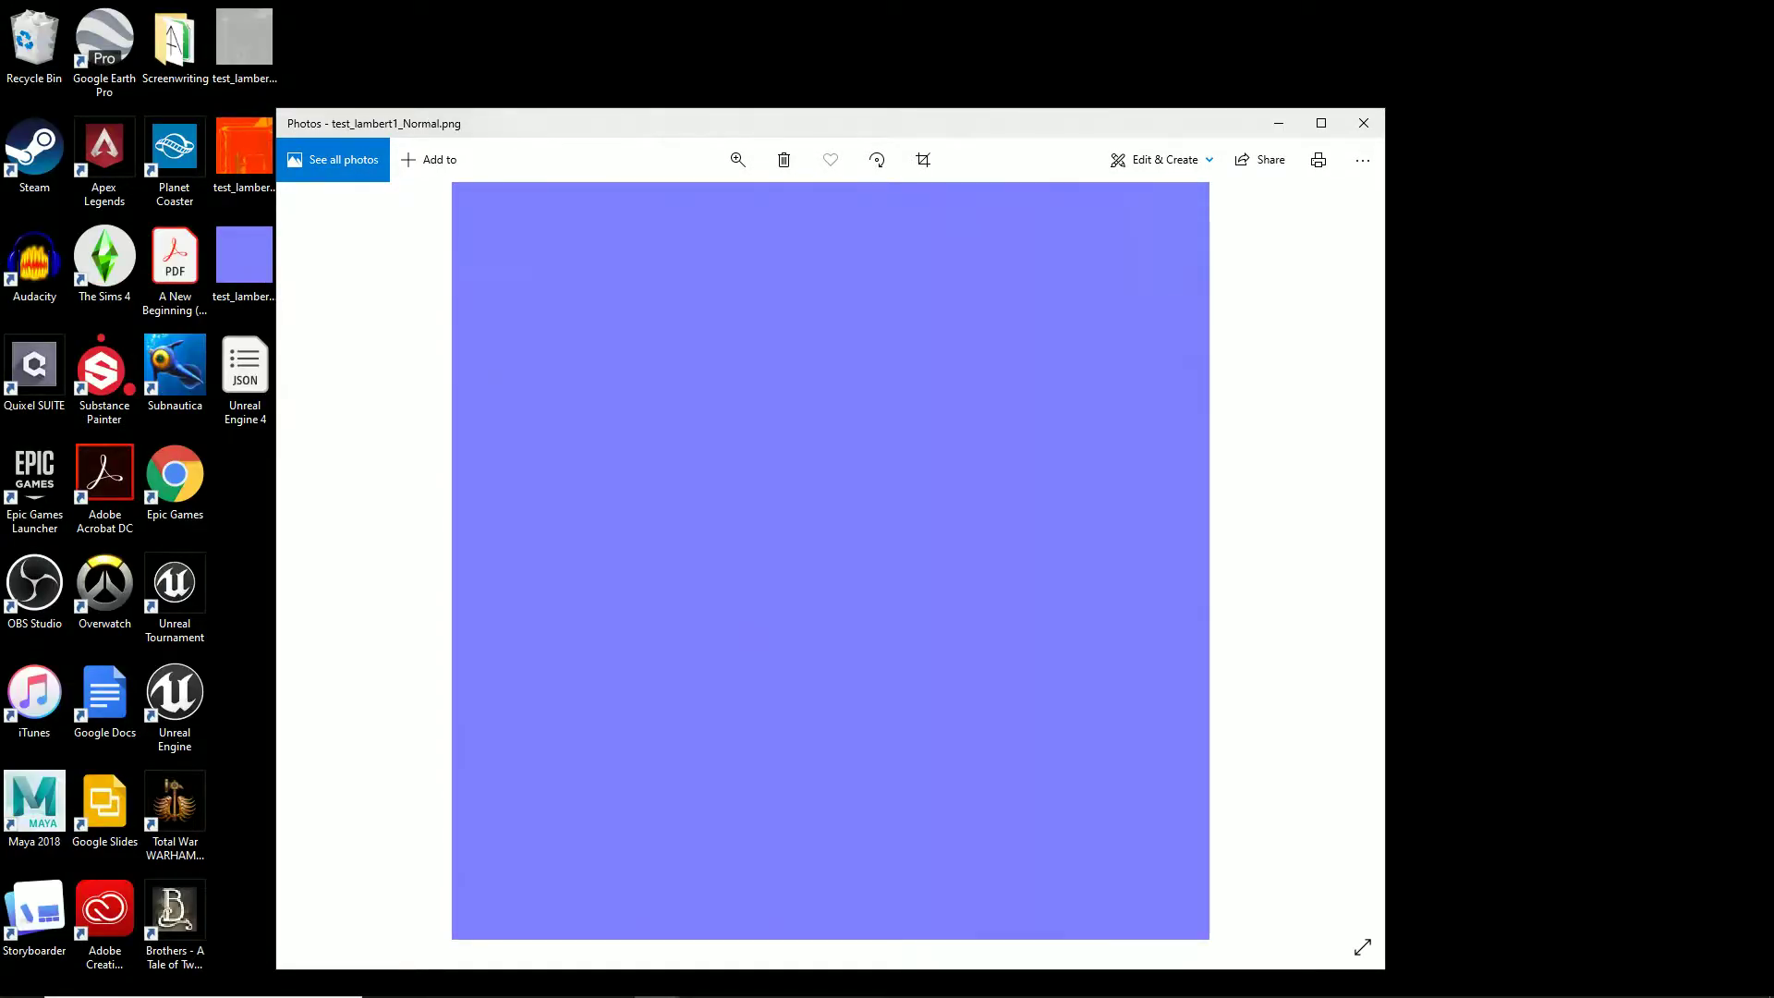
{"action": "left_click", "coordinate": [1363, 122]}
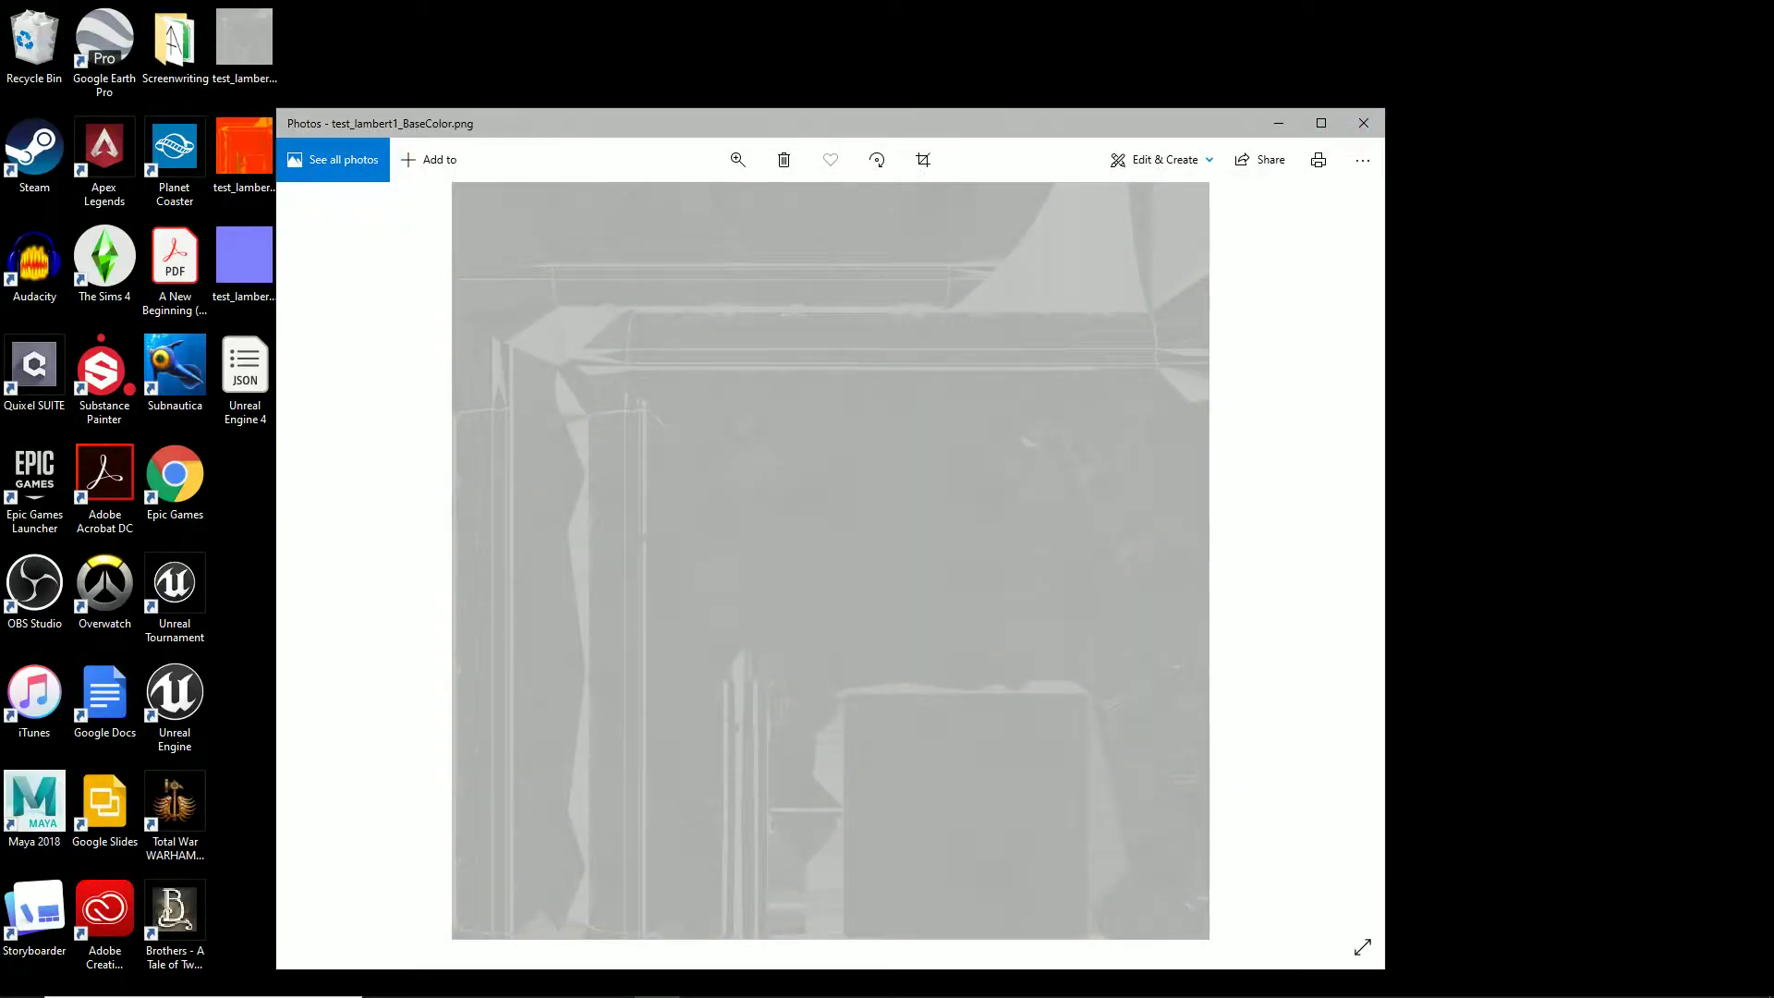
{"action": "left_click", "coordinate": [1364, 122]}
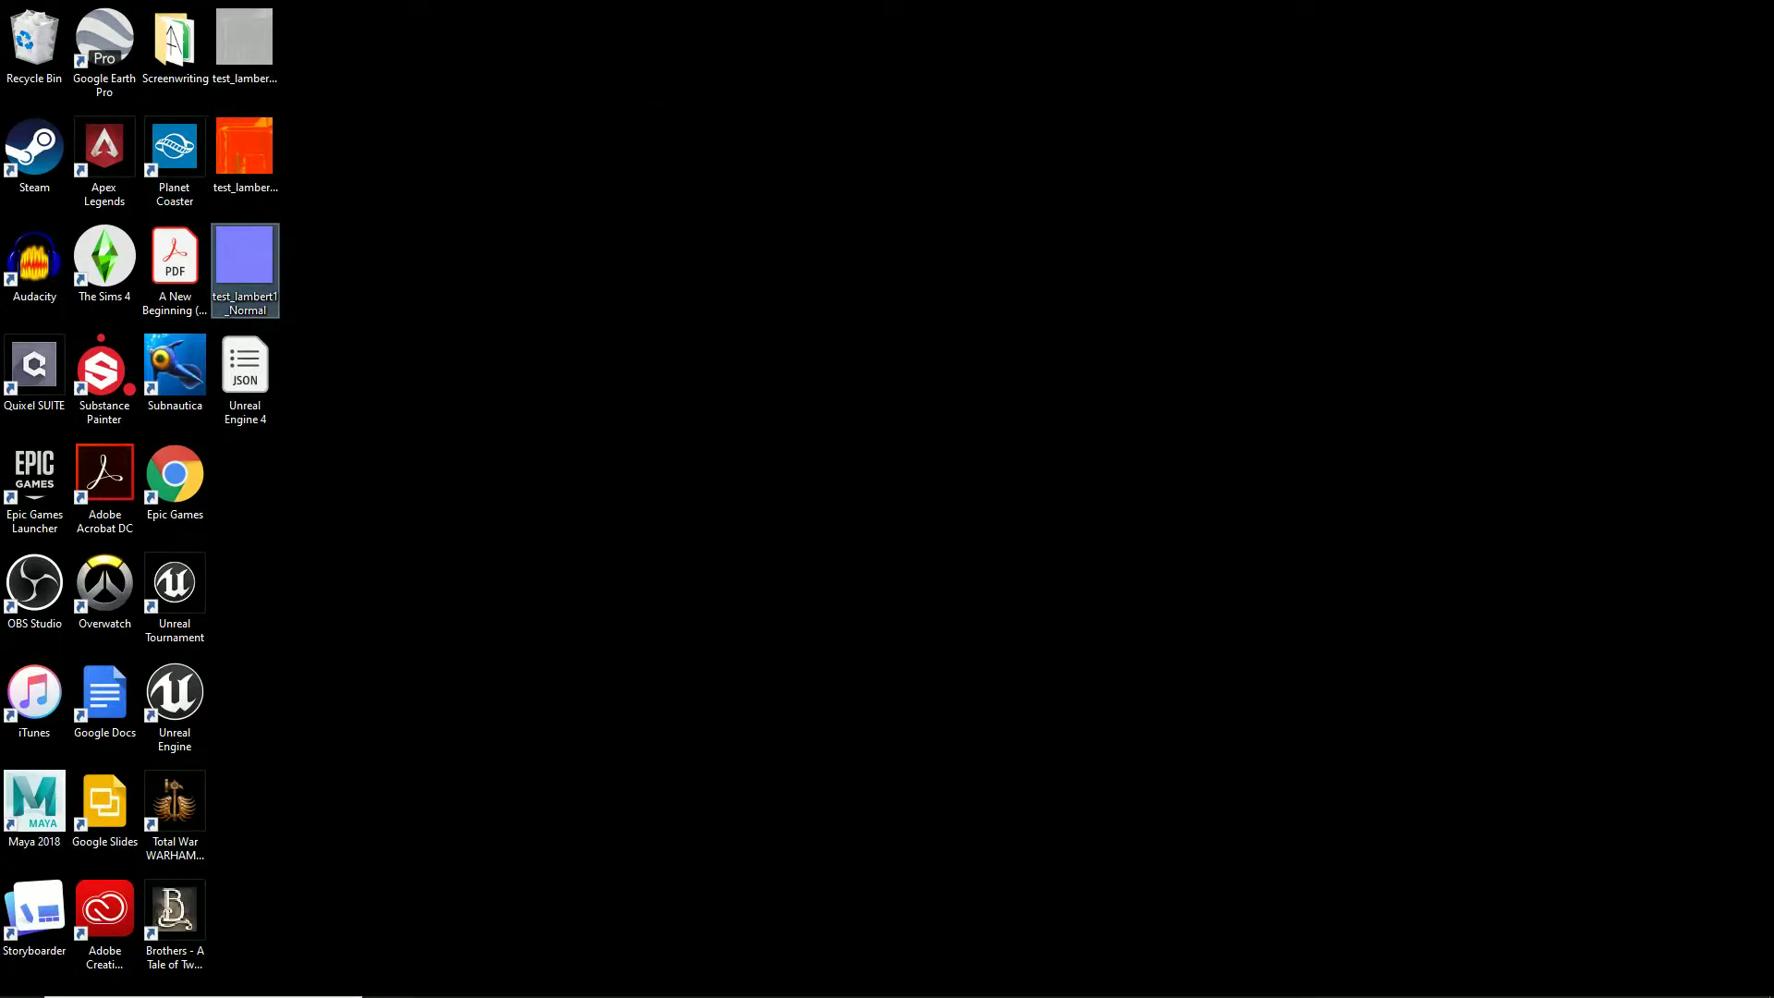
Step: Switch to Maya to view the slab model, and return to Substance Painter to examine the textured slab
{"action": "left_click", "coordinate": [245, 146]}
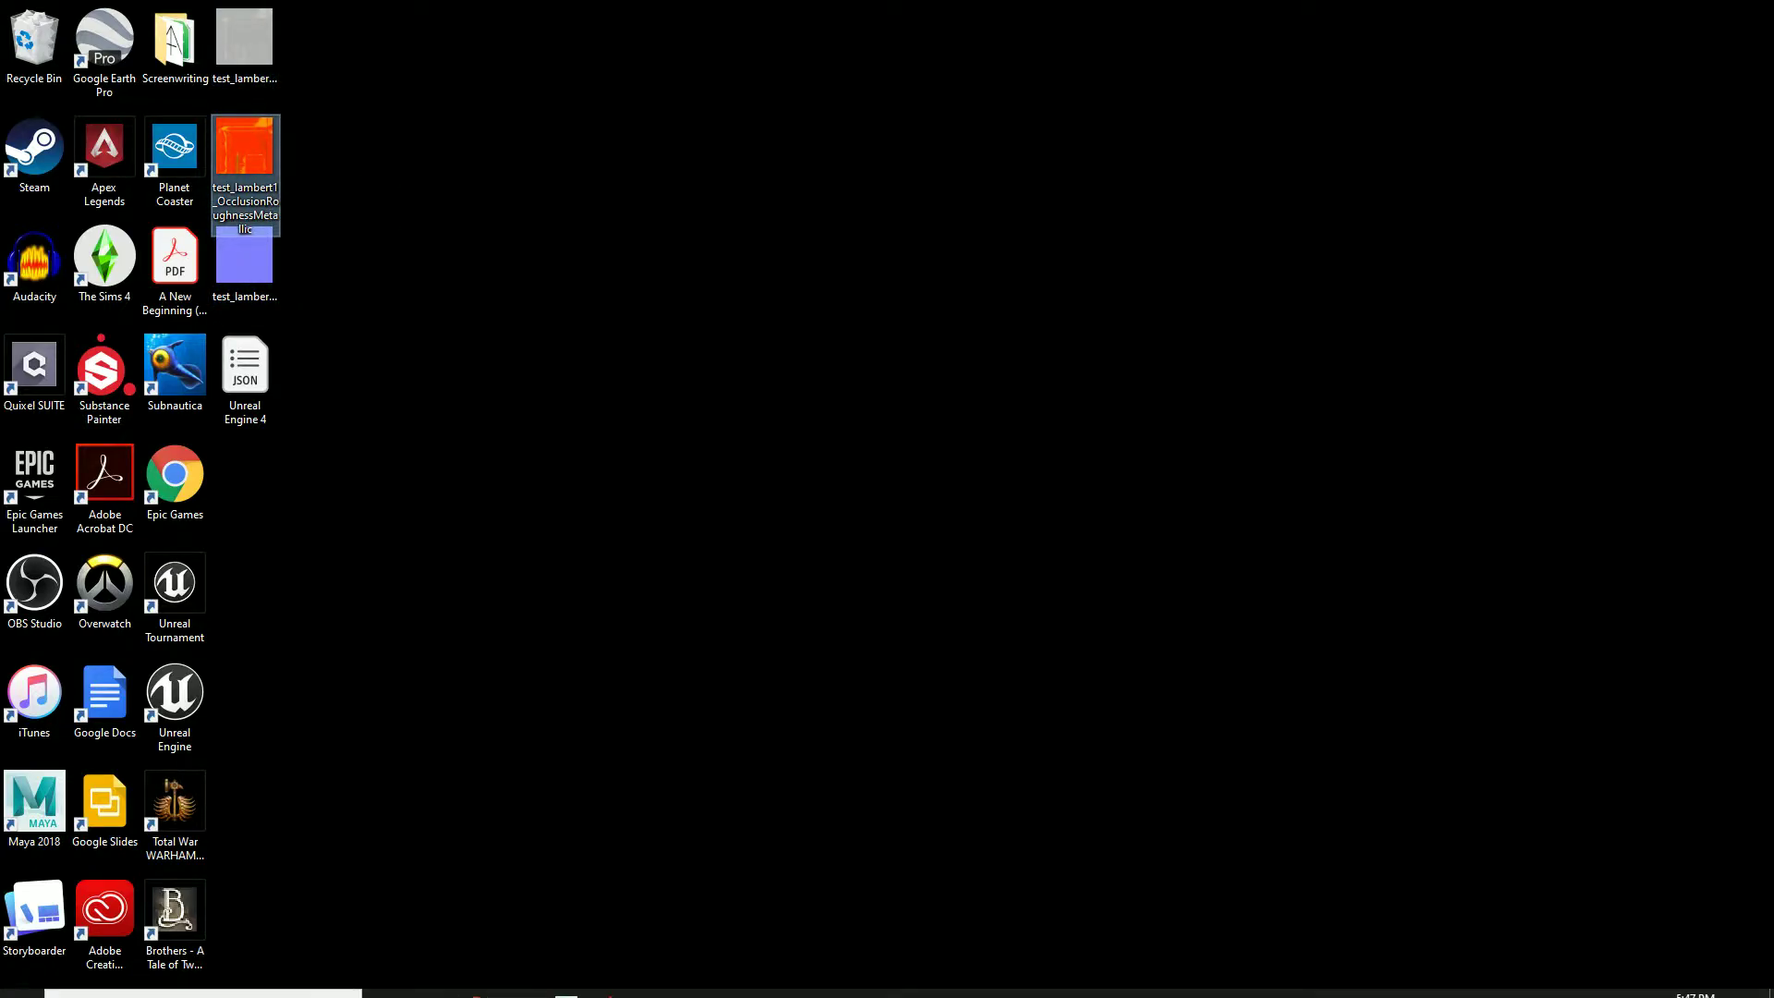
{"action": "mouse_move", "coordinate": [566, 979]}
{"action": "left_click", "coordinate": [665, 896]}
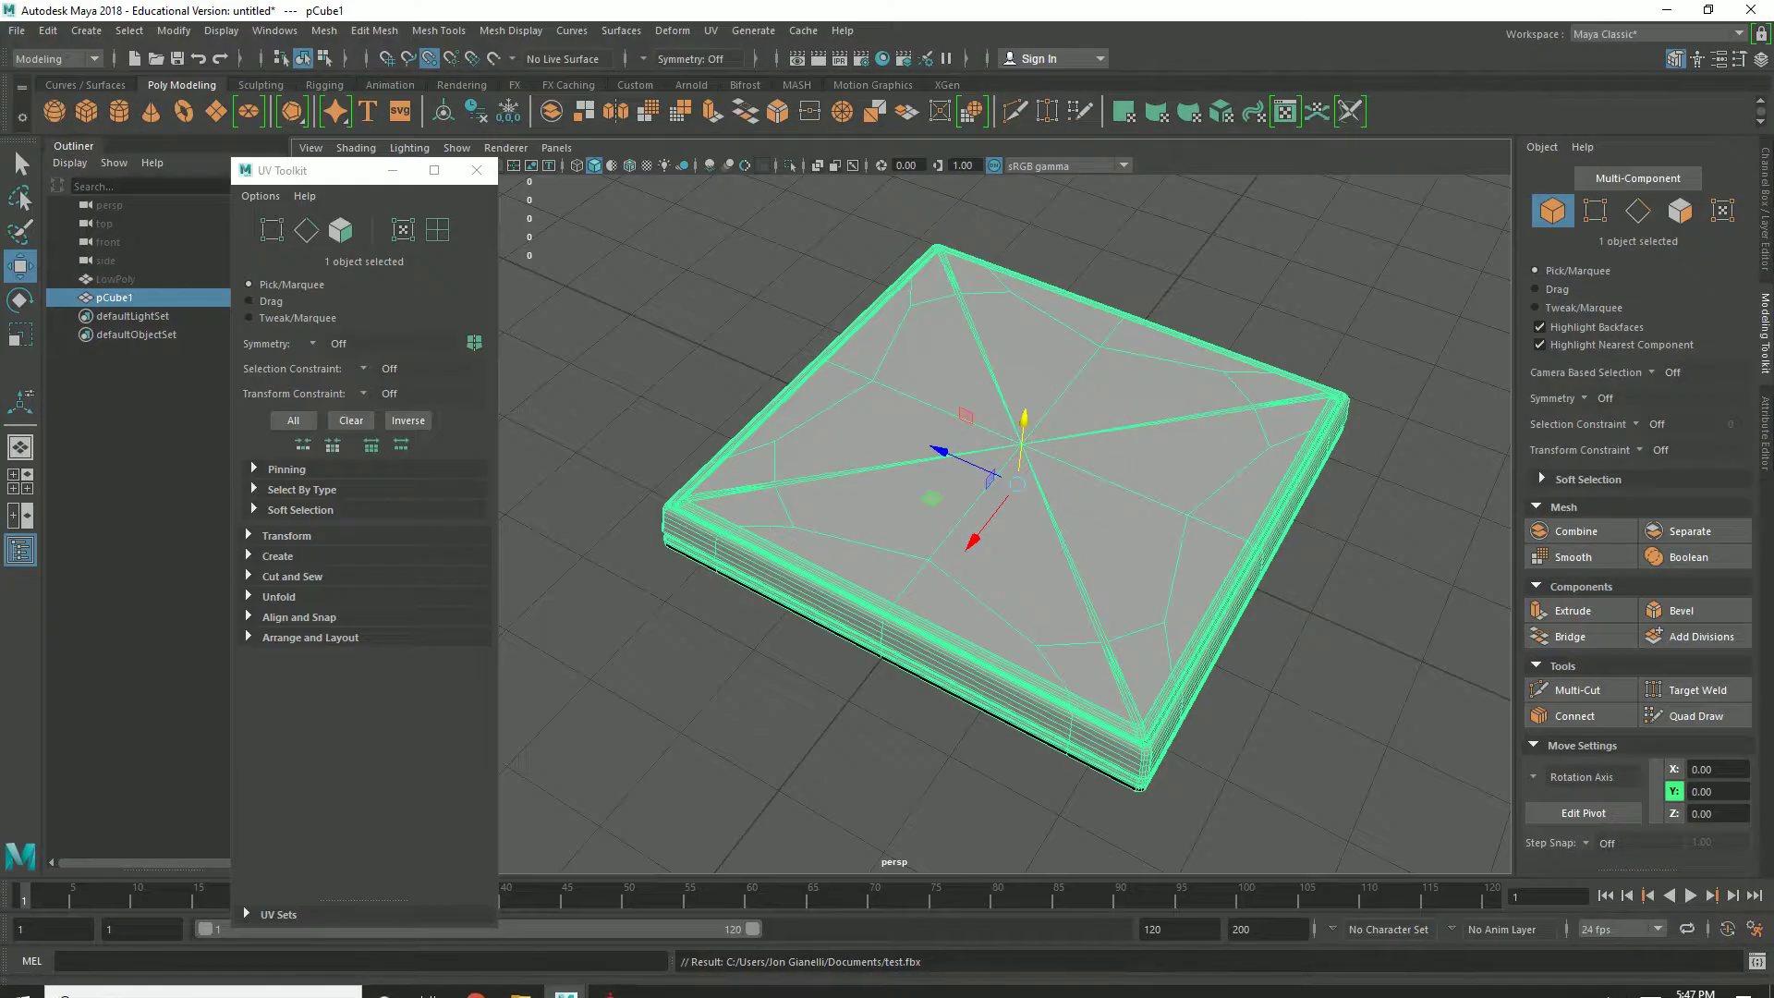
{"action": "key", "text": "alt+Tab"}
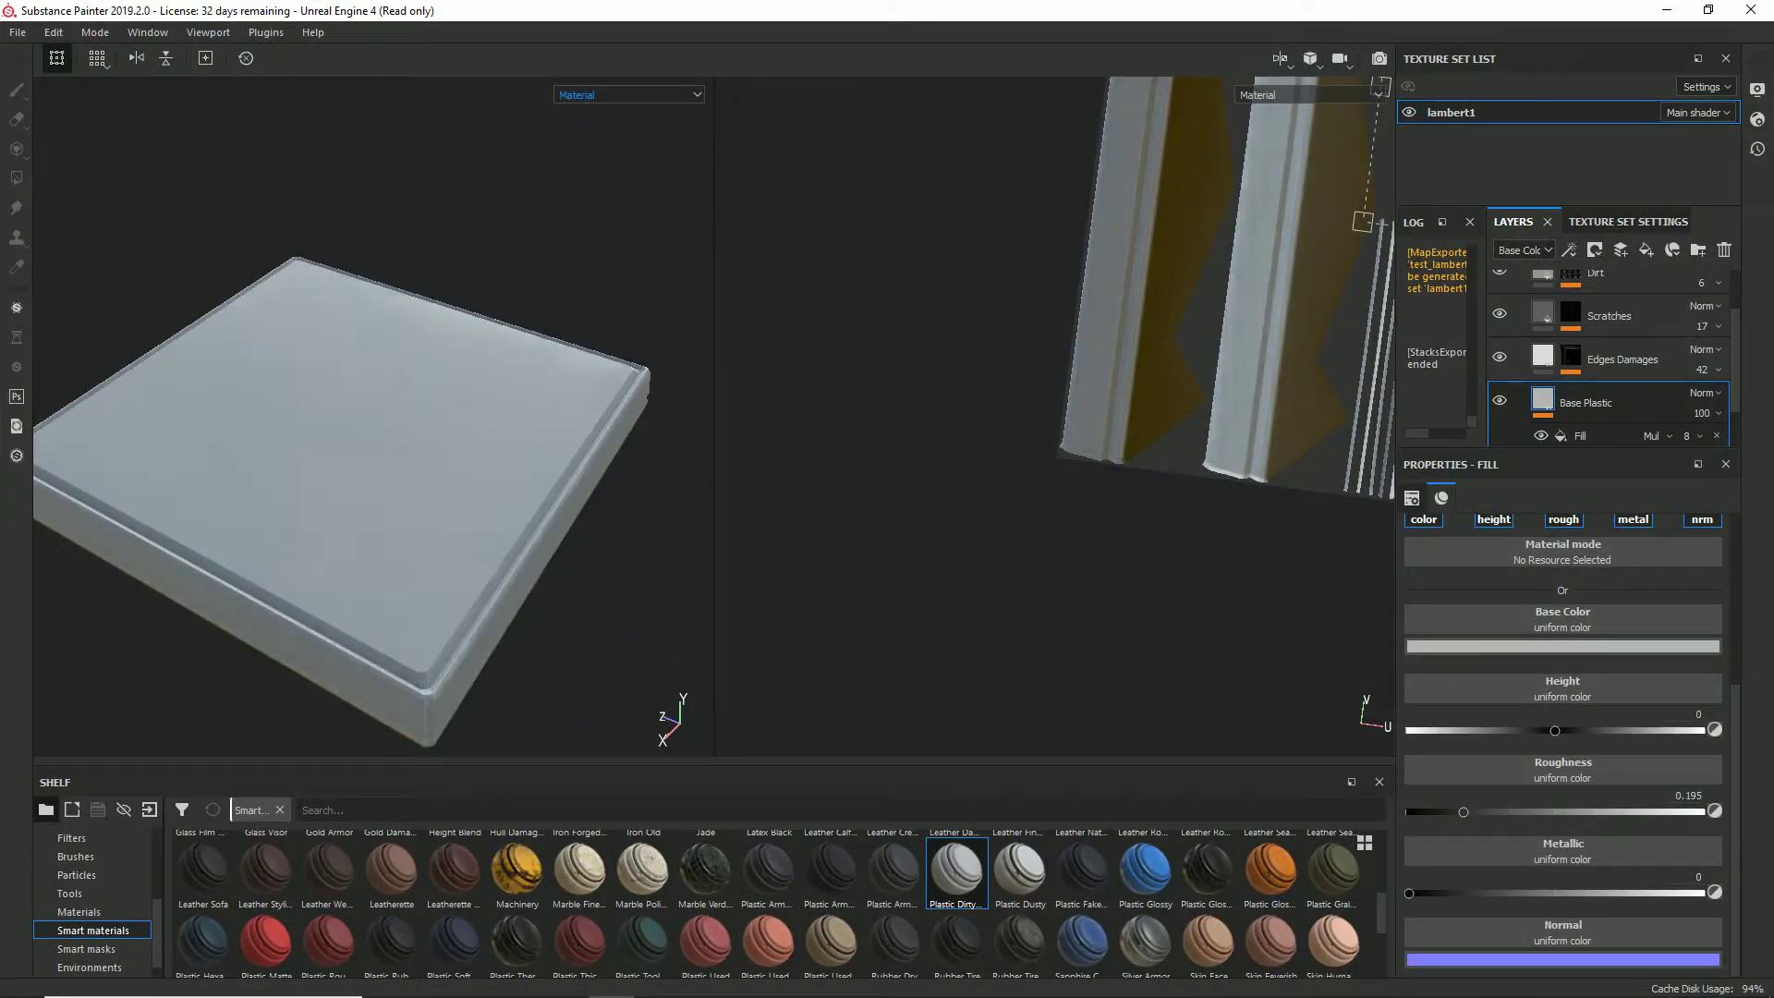
{"action": "left_click_drag", "start_coordinate": [369, 517], "coordinate": [421, 480], "text": "alt"}
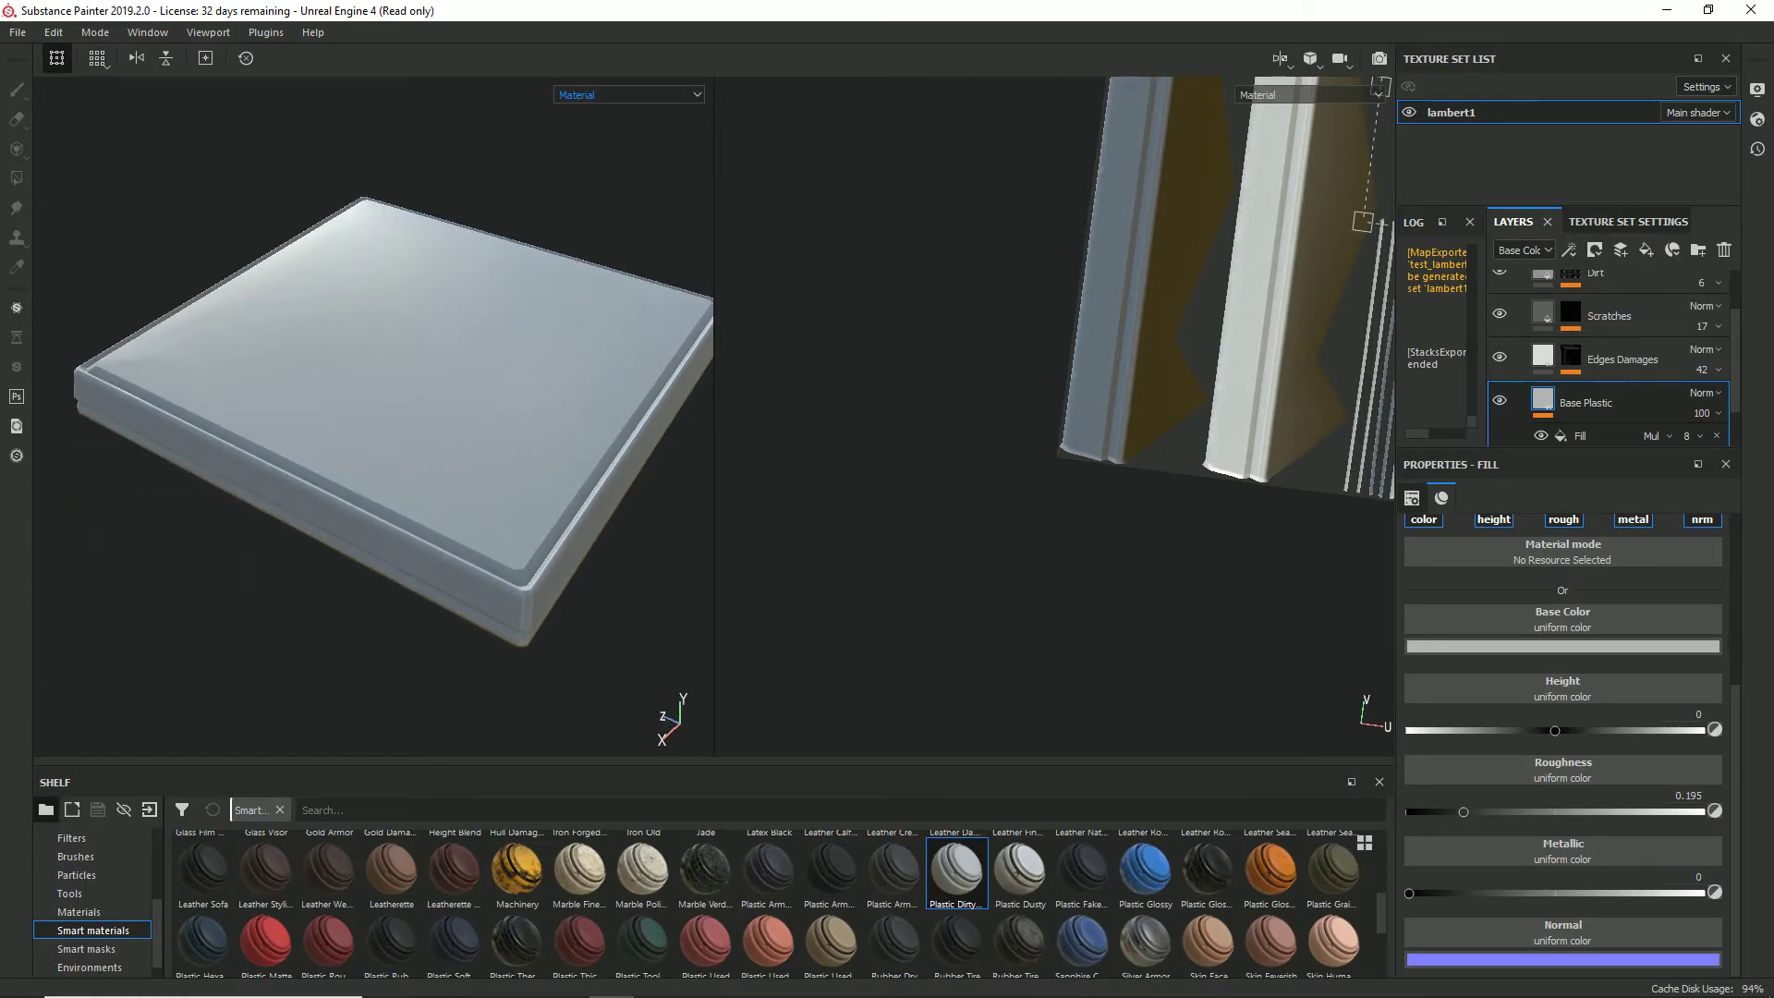